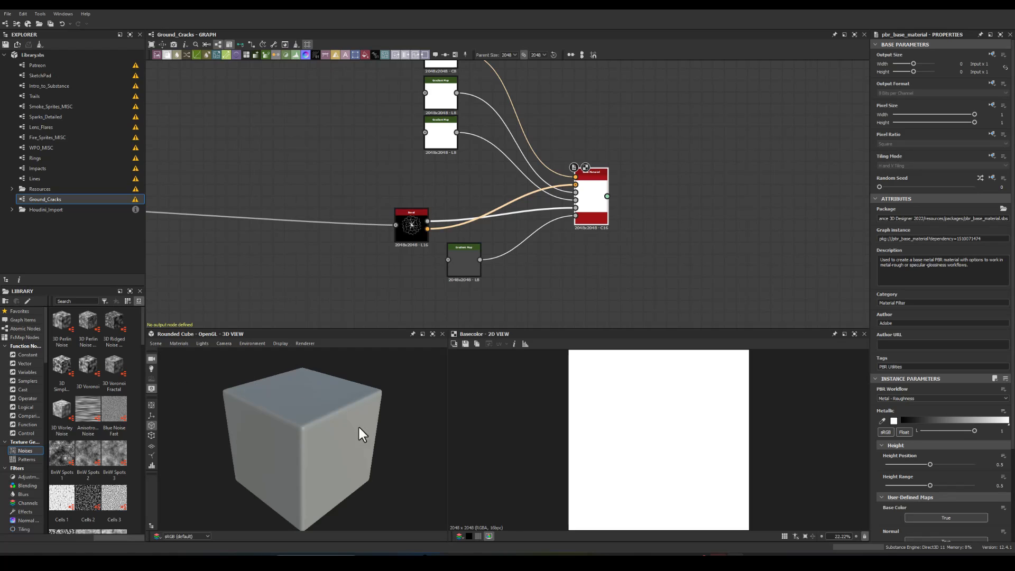
# Step: Show the Base Material node's outputs in the 3D view on the Plane (hi-res) mesh
pyautogui.rightClick(592, 196)
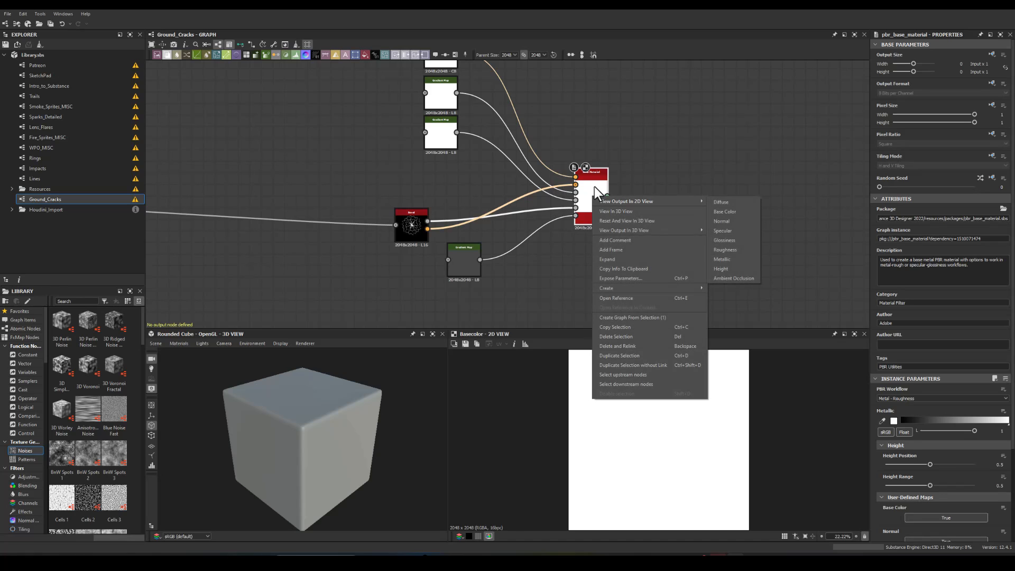
pyautogui.click(604, 211)
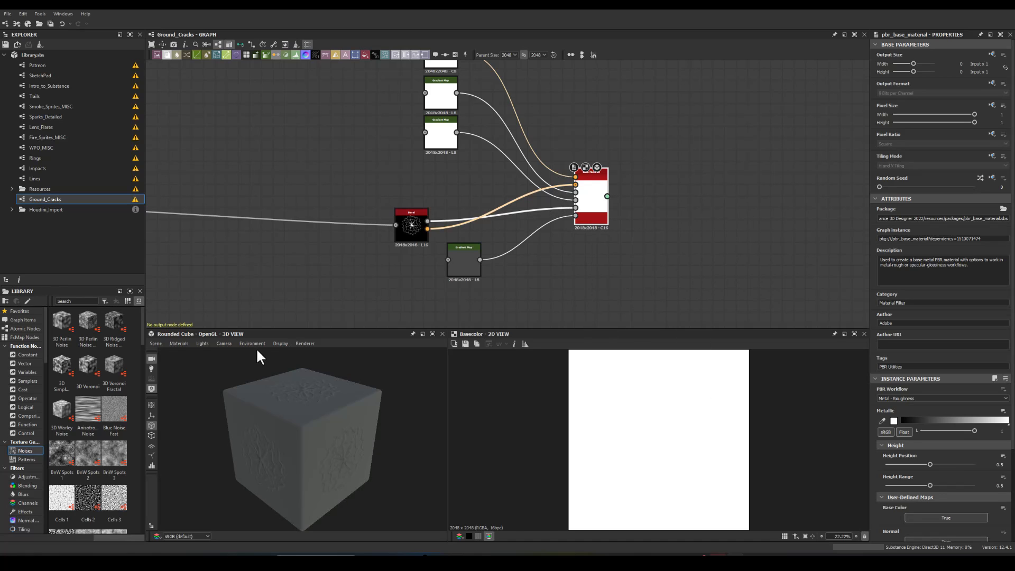
pyautogui.click(156, 343)
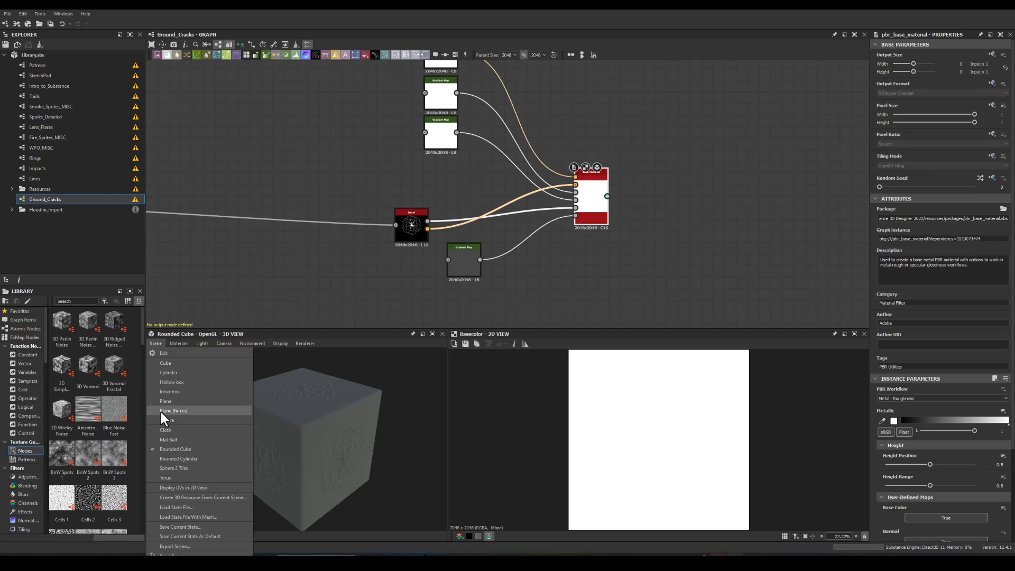
pyautogui.click(160, 410)
# Step: Set the Height Scale of the 3D preview's default material to -5
pyautogui.click(179, 343)
pyautogui.moveTo(181, 351)
pyautogui.click(220, 349)
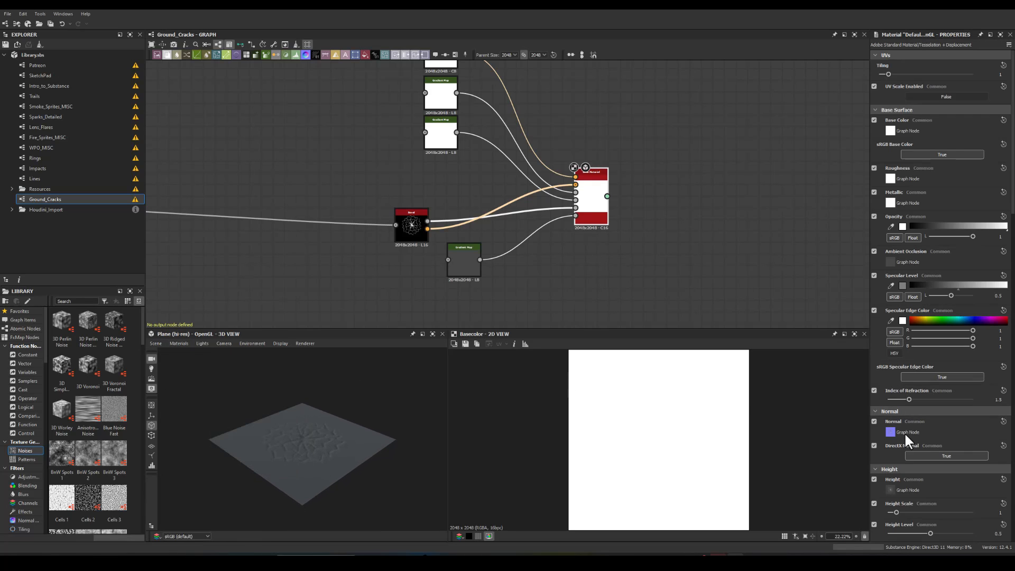
pyautogui.scroll(-5, 904, 432)
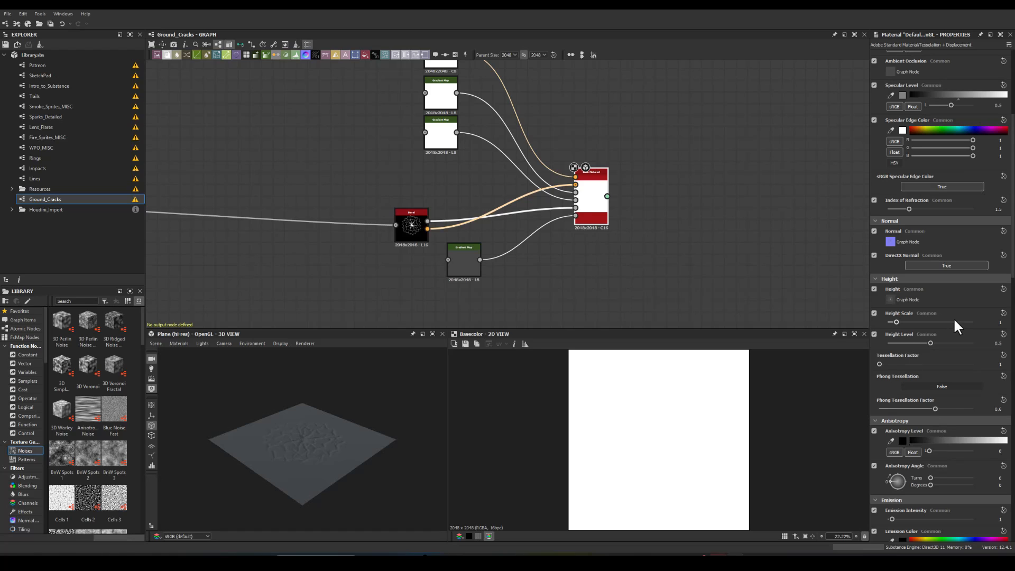
pyautogui.click(991, 322)
pyautogui.write('-5')
pyautogui.press('Return')
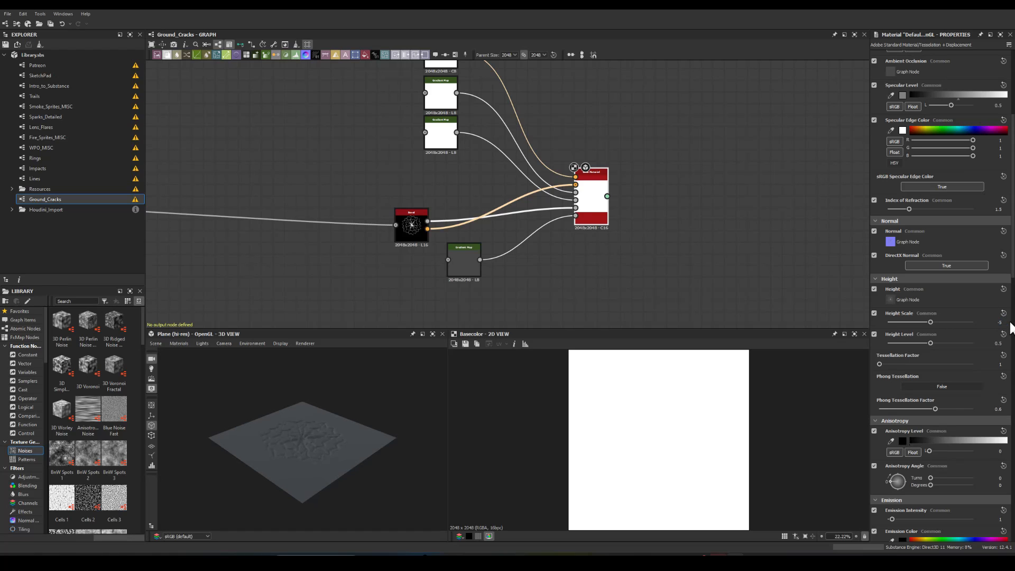
# Step: Rotate the 3D preview's environment lighting to 235 degrees and enlarge the 3D view for a closer look at the cracks
pyautogui.click(243, 344)
pyautogui.click(246, 352)
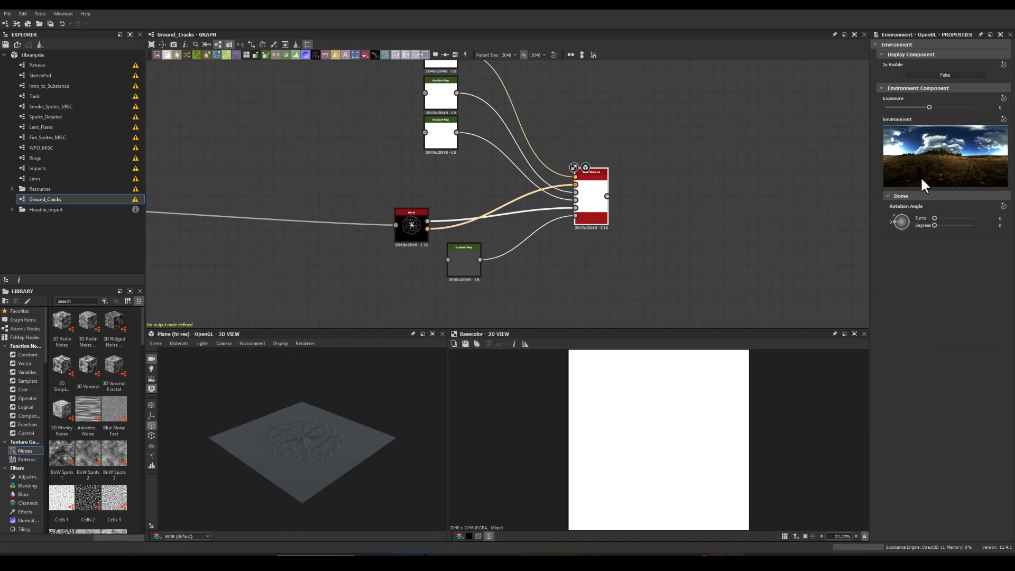
pyautogui.moveTo(934, 225); pyautogui.dragTo(960, 227)
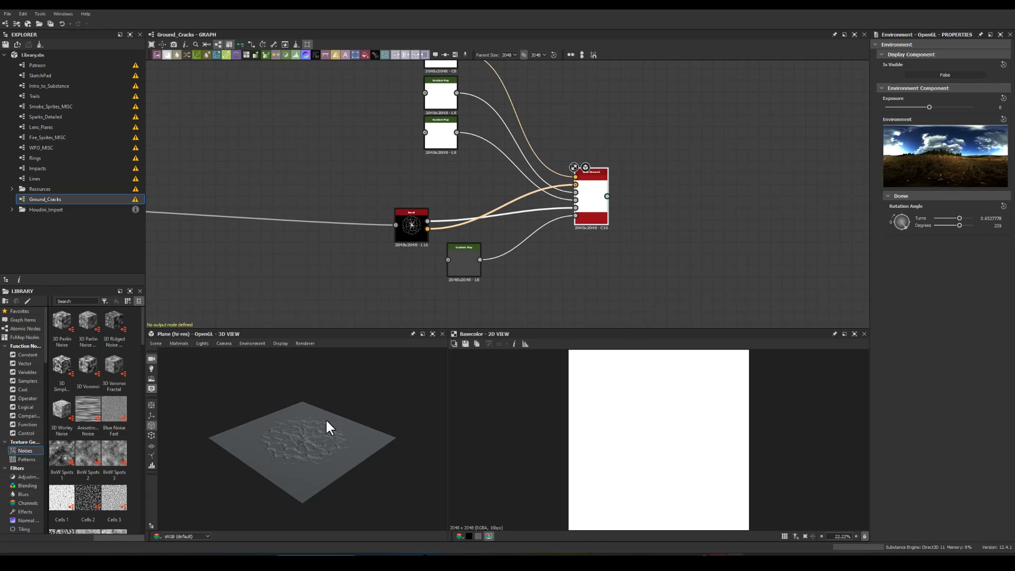
pyautogui.scroll(5, 316, 440)
pyautogui.moveTo(294, 433); pyautogui.dragTo(270, 433)
pyautogui.moveTo(319, 327); pyautogui.dragTo(317, 303)
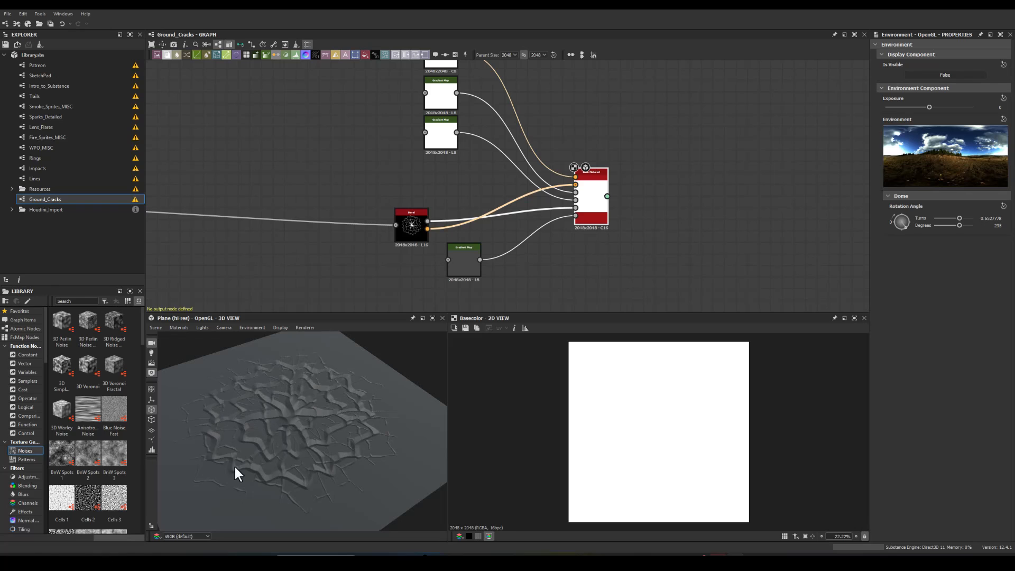
# Step: Add a Shape node in the empty area above the crack chain and set its pattern to Paraboloid
pyautogui.moveTo(329, 226); pyautogui.dragTo(337, 194, button='middle')
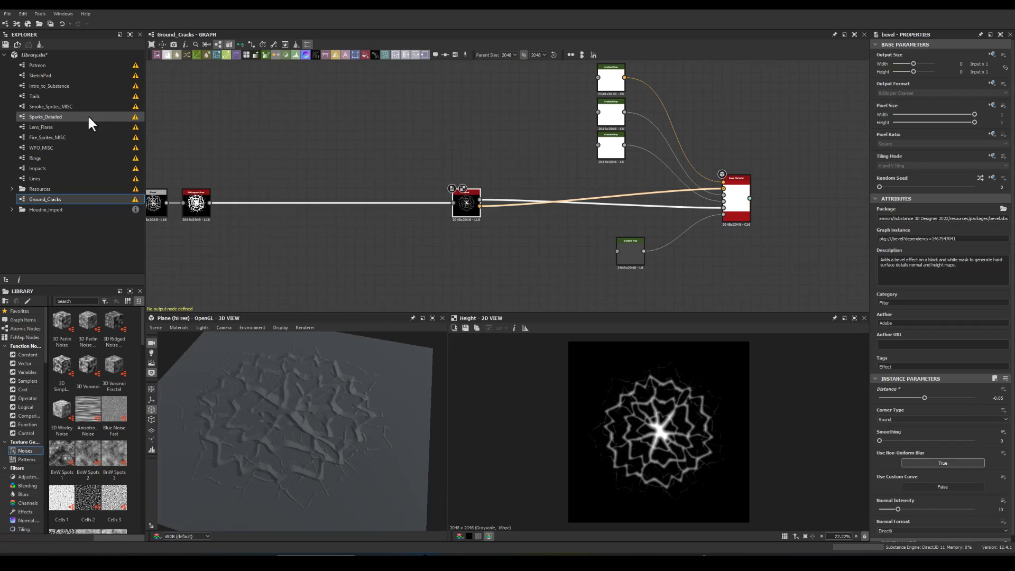
pyautogui.moveTo(274, 119); pyautogui.dragTo(283, 149, button='middle')
pyautogui.moveTo(323, 424); pyautogui.dragTo(256, 401)
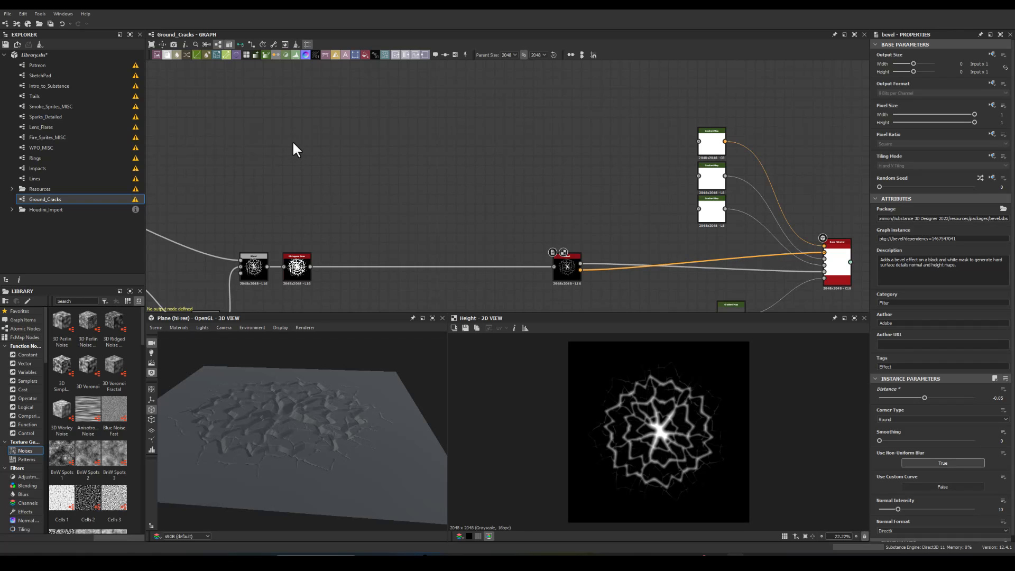
pyautogui.press('space')
pyautogui.write('shape')
pyautogui.click(326, 169)
pyautogui.click(882, 419)
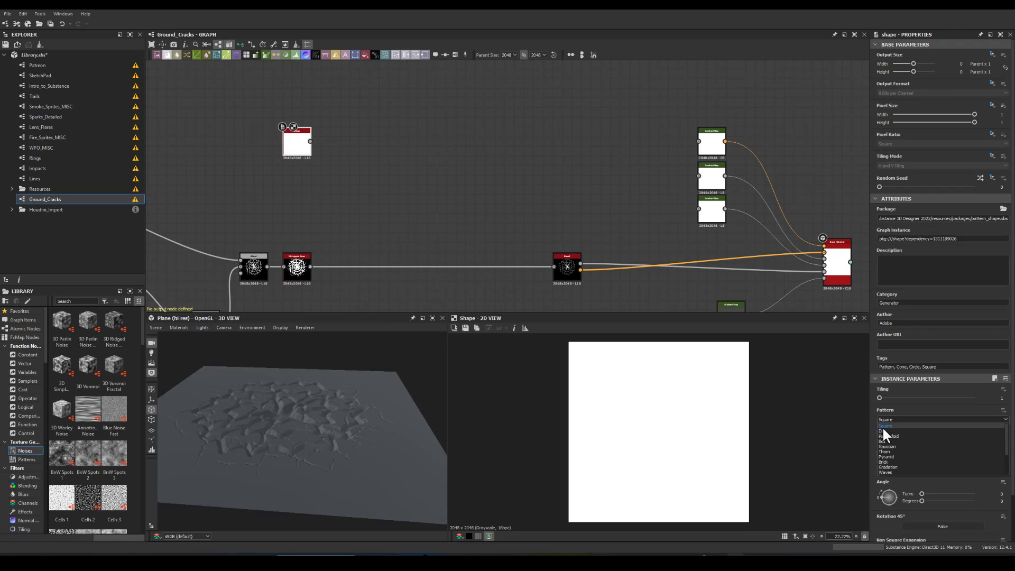
pyautogui.click(884, 436)
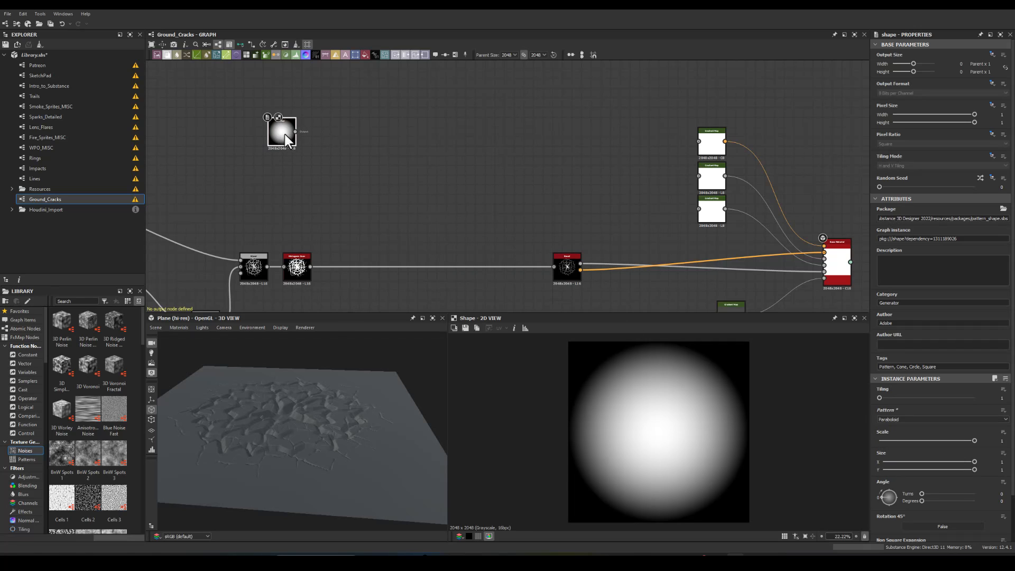
# Step: Append a Blur HQ Grayscale node to the Shape and set the Shape's scale to 0.83
pyautogui.moveTo(326, 135); pyautogui.dragTo(326, 135)
pyautogui.write('blu')
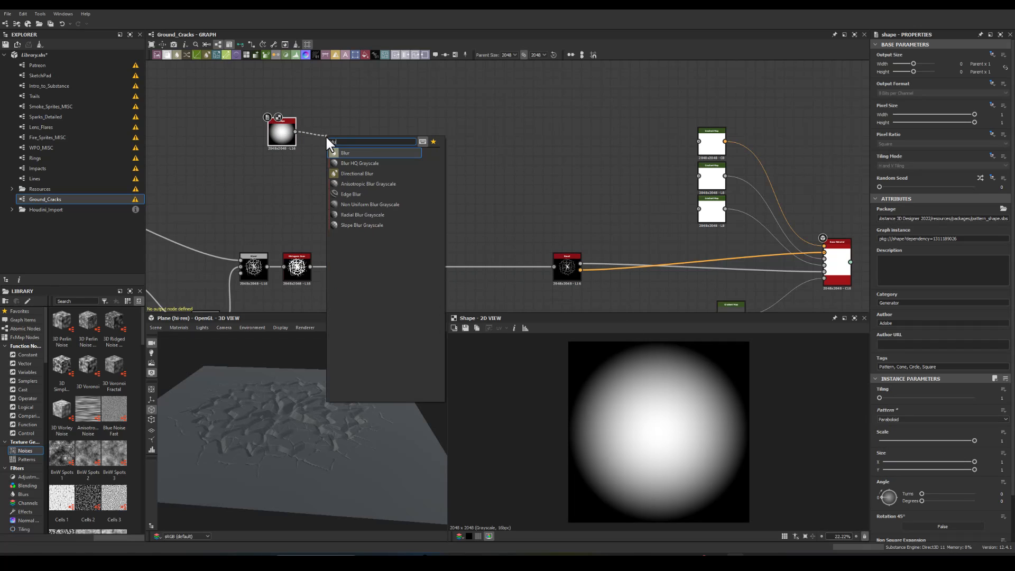
pyautogui.click(359, 163)
pyautogui.click(285, 135)
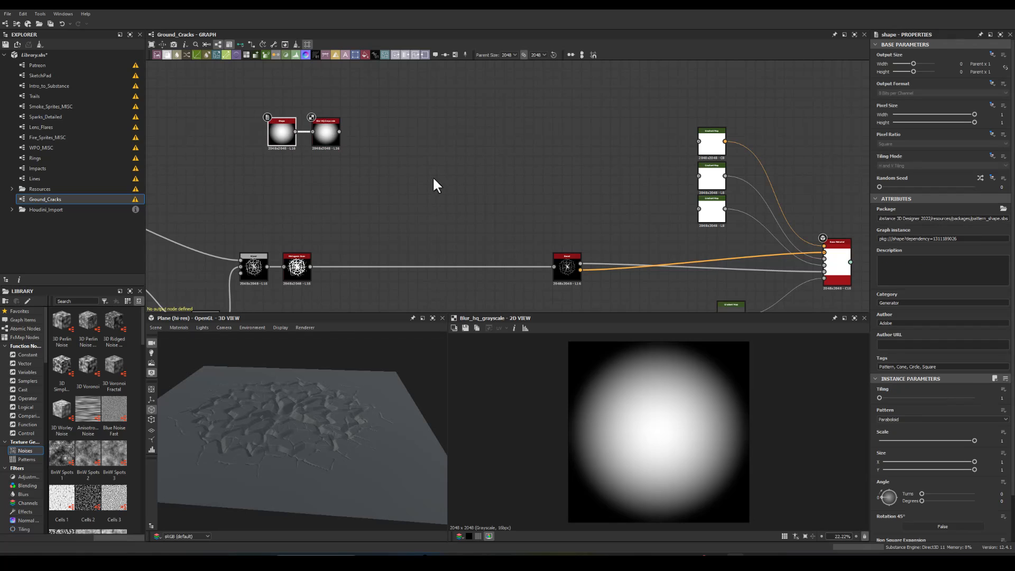
pyautogui.moveTo(965, 439); pyautogui.dragTo(958, 439)
# Step: Append a Multi Dir. Warp Grayscale node to the blurred shape's output
pyautogui.moveTo(338, 132); pyautogui.dragTo(381, 151)
pyautogui.write('mul')
pyautogui.click(409, 200)
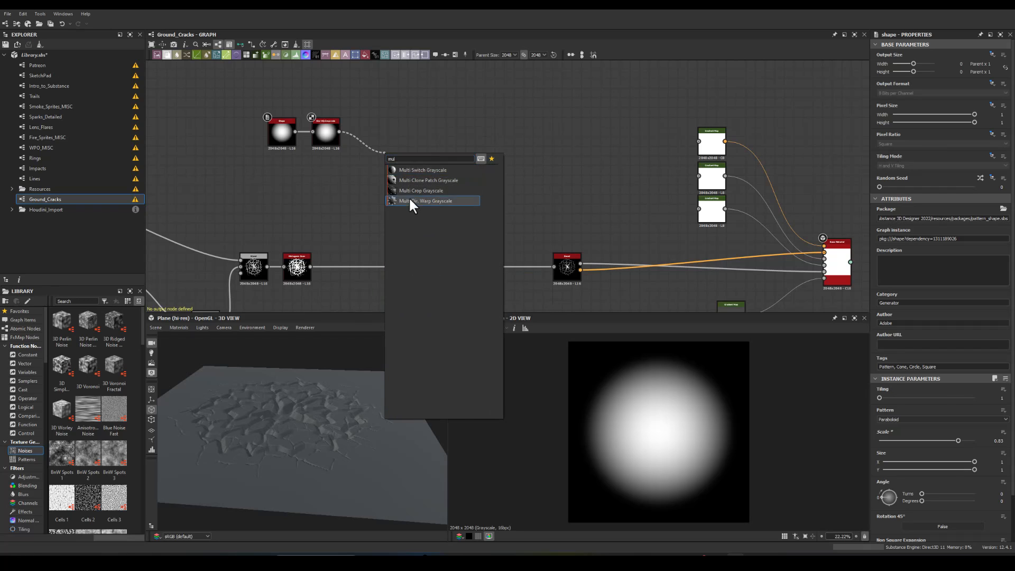
pyautogui.scroll(5, 370, 144)
pyautogui.moveTo(316, 196); pyautogui.dragTo(434, 171, button='middle')
pyautogui.scroll(-2, 423, 177)
# Step: Add a Cells 4 noise node and place it below the Shape node
pyautogui.click(390, 206)
pyautogui.press('space')
pyautogui.write('cells')
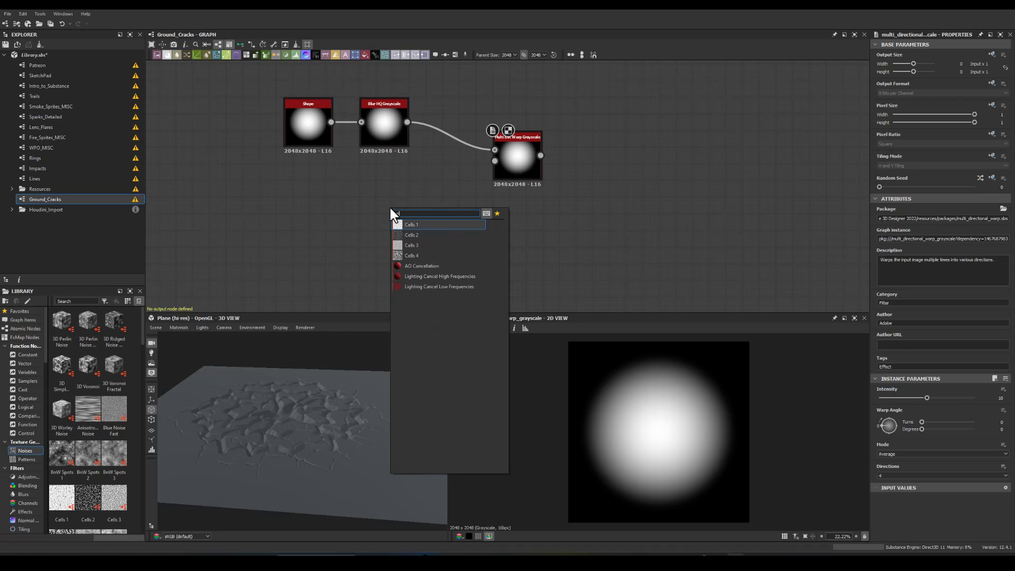
pyautogui.click(407, 254)
pyautogui.moveTo(390, 213); pyautogui.dragTo(314, 230)
# Step: Append a Blur HQ Grayscale node to Cells 4 and lower the Cells 4 scale for larger cells
pyautogui.moveTo(386, 235); pyautogui.dragTo(377, 223)
pyautogui.write('blur')
pyautogui.click(395, 262)
pyautogui.click(308, 225)
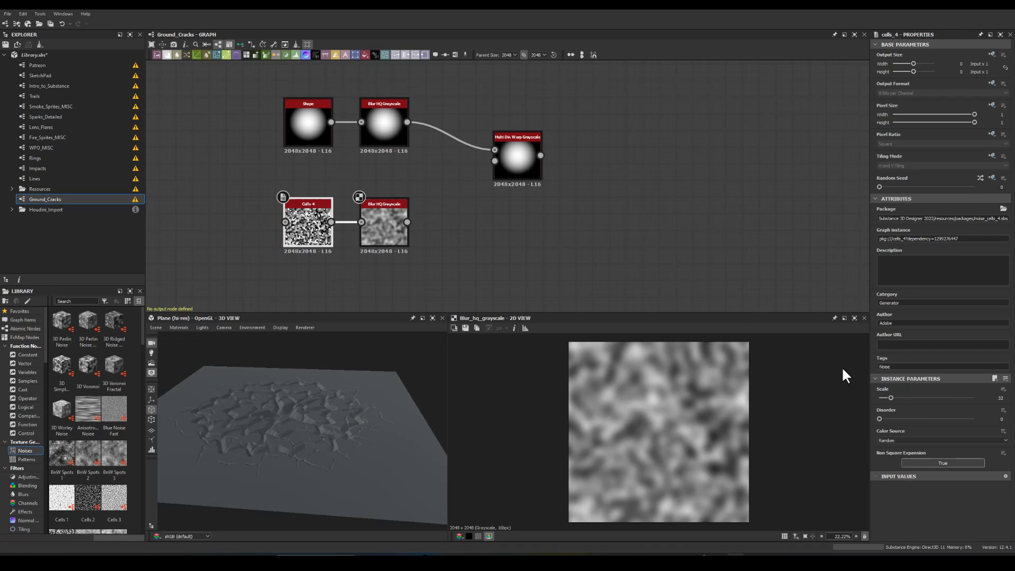
pyautogui.moveTo(886, 394); pyautogui.dragTo(880, 395)
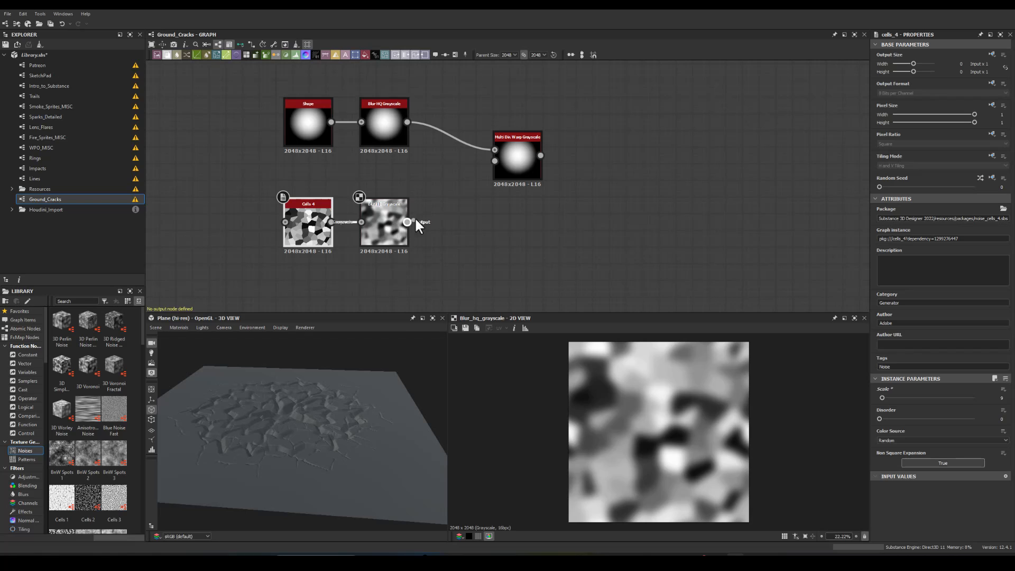
# Step: Connect the blurred cells to the second input of Multi Dir. Warp Grayscale and set its intensity to 30
pyautogui.moveTo(407, 222); pyautogui.dragTo(495, 161)
pyautogui.click(518, 158)
pyautogui.moveTo(925, 398); pyautogui.dragTo(974, 397)
pyautogui.doubleClick(1000, 398)
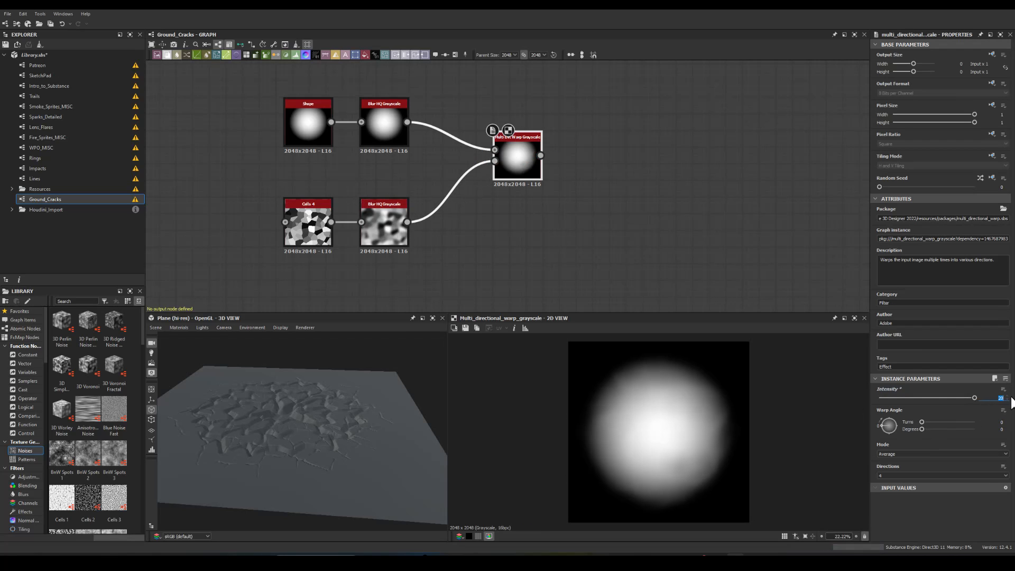
pyautogui.write('30')
pyautogui.press('Return')
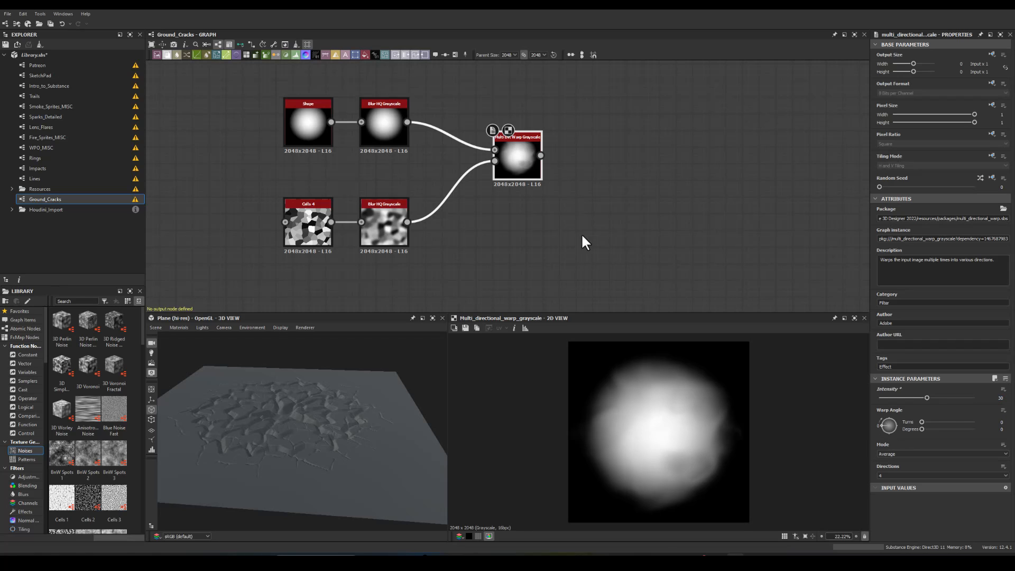
# Step: Set the cells' Blur HQ Grayscale intensity to 10 and the Cells 4 scale to 15
pyautogui.moveTo(562, 229); pyautogui.dragTo(439, 228, button='middle')
pyautogui.click(262, 217)
pyautogui.moveTo(938, 397); pyautogui.dragTo(1009, 399)
pyautogui.write('10')
pyautogui.press('Return')
pyautogui.click(183, 233)
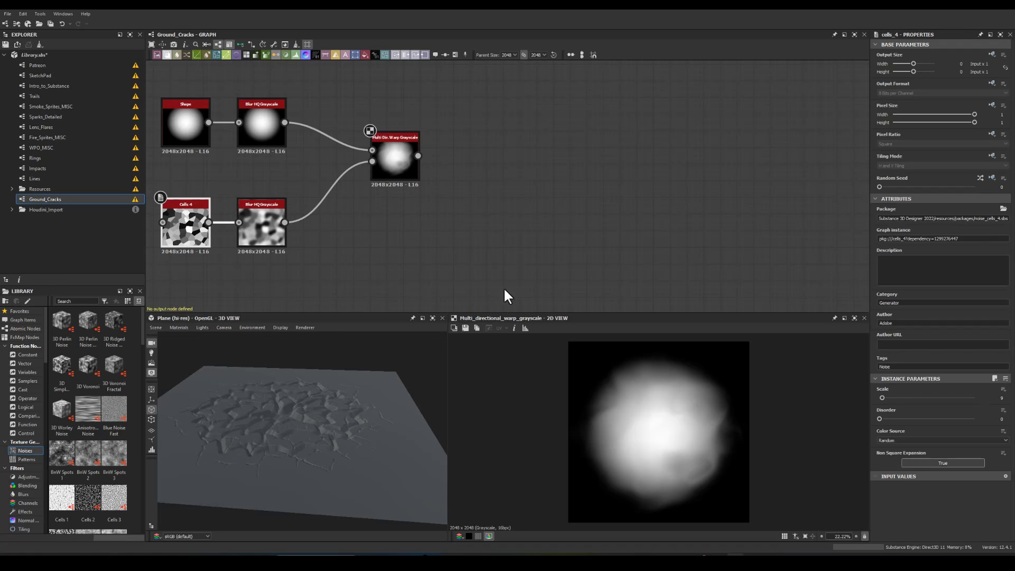
pyautogui.moveTo(882, 397); pyautogui.dragTo(884, 398)
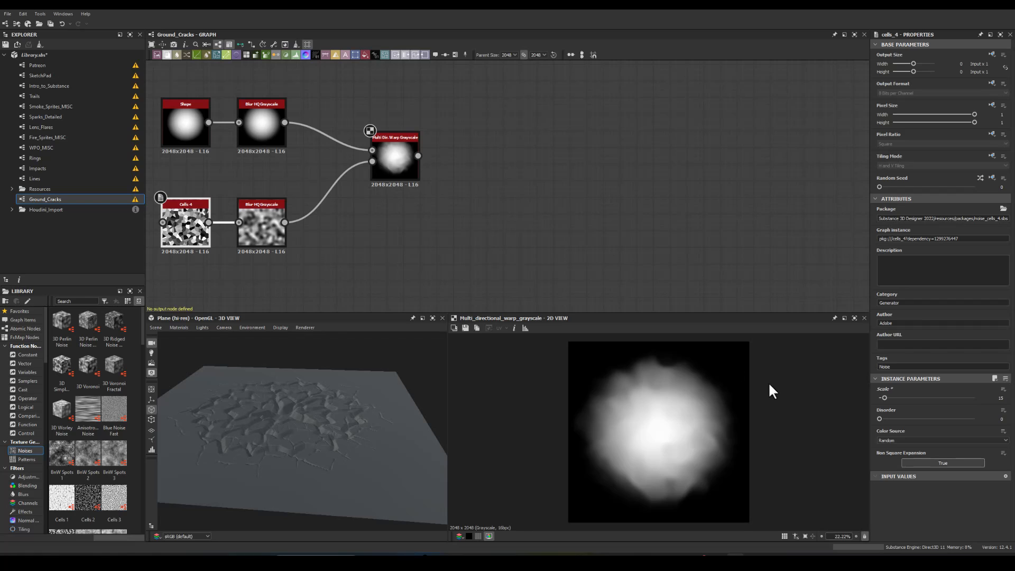
# Step: Append a Histogram Scan node to Multi Dir. Warp Grayscale, place it beside the warp and raise its position value
pyautogui.moveTo(453, 157); pyautogui.dragTo(308, 163, button='middle')
pyautogui.moveTo(337, 166); pyautogui.dragTo(441, 198)
pyautogui.write('scan')
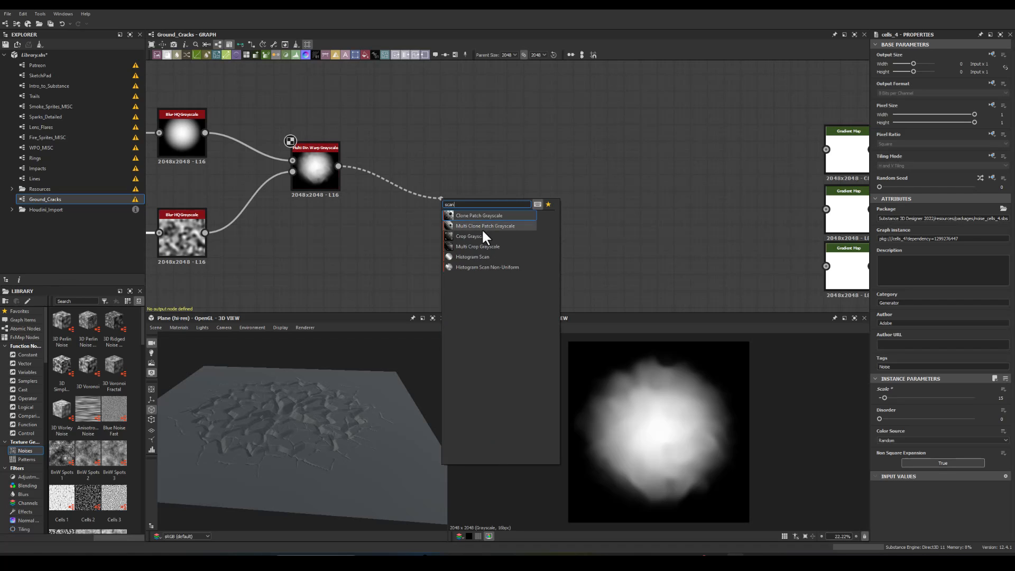
pyautogui.click(482, 256)
pyautogui.moveTo(458, 201); pyautogui.dragTo(408, 168)
pyautogui.moveTo(878, 397); pyautogui.dragTo(932, 405)
pyautogui.moveTo(428, 278); pyautogui.dragTo(505, 206, button='middle')
pyautogui.scroll(-2, 404, 205)
pyautogui.moveTo(283, 252); pyautogui.dragTo(407, 204)
pyautogui.press('Escape')
pyautogui.press('space')
pyautogui.click(290, 242)
# Step: Branch a new Bevel node off the crack pattern's Histogram Scan and set its distance to -0.03
pyautogui.moveTo(284, 253); pyautogui.dragTo(397, 183)
pyautogui.write('bevel')
pyautogui.press('Return')
pyautogui.scroll(3, 395, 182)
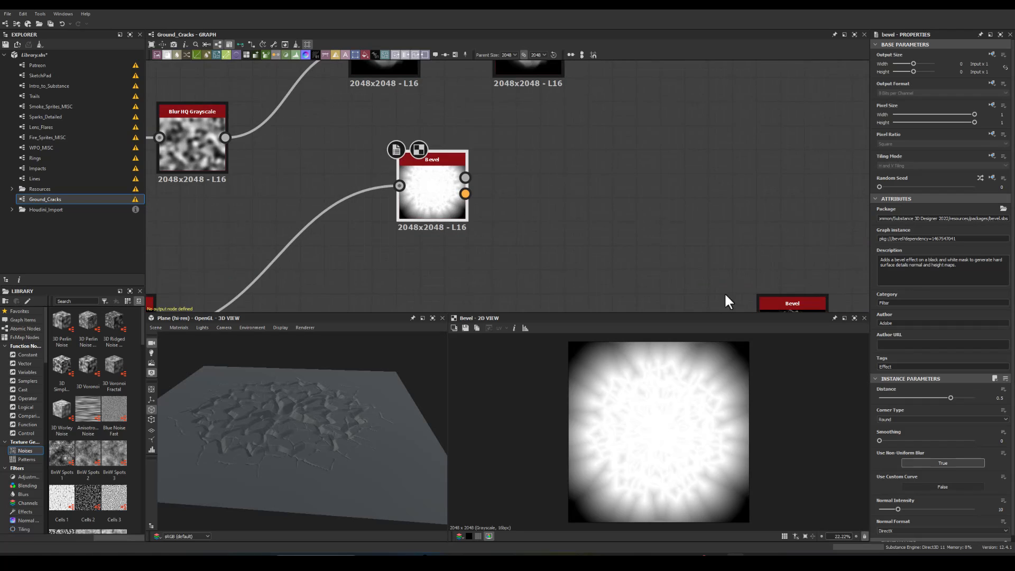
pyautogui.moveTo(946, 397); pyautogui.dragTo(924, 395)
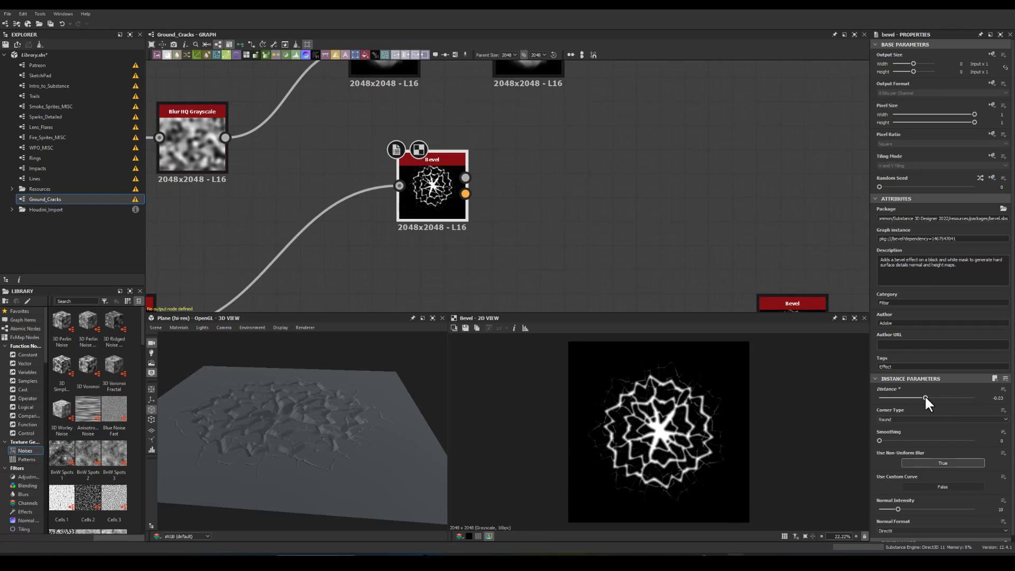
# Step: Add a Blend node with the warped shape's Histogram Scan as background and the new Bevel's height as foreground
pyautogui.moveTo(505, 150); pyautogui.dragTo(528, 196, button='middle')
pyautogui.moveTo(468, 236); pyautogui.dragTo(564, 226)
pyautogui.moveTo(554, 152); pyautogui.dragTo(528, 183, button='middle')
pyautogui.moveTo(586, 132); pyautogui.dragTo(686, 173)
pyautogui.write('bl')
pyautogui.click(699, 190)
pyautogui.moveTo(557, 245); pyautogui.dragTo(684, 151)
# Step: Set the Blend node's blending mode to Add (Linear Dodge) with opacity at 1
pyautogui.click(885, 239)
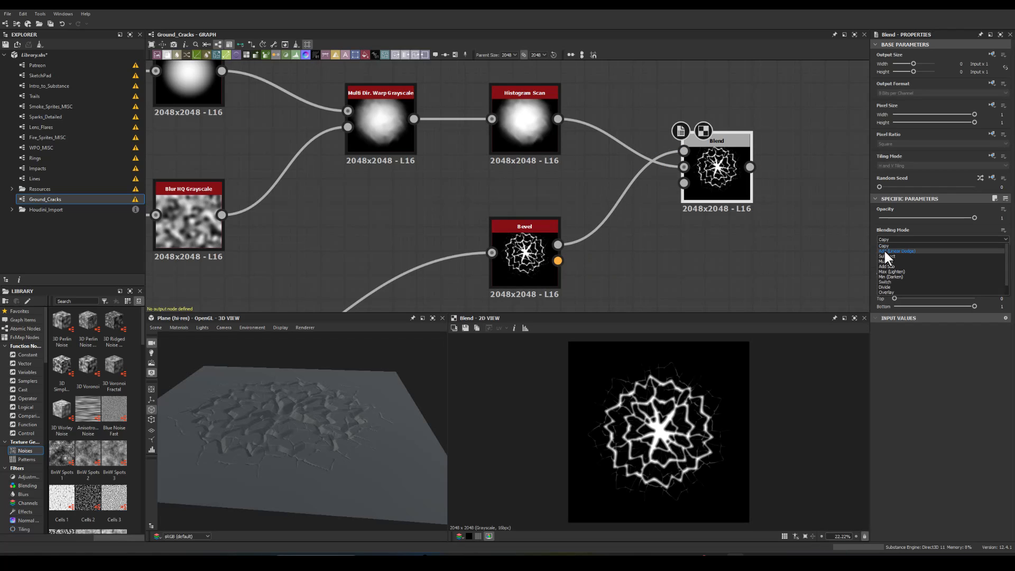
pyautogui.click(884, 250)
pyautogui.moveTo(919, 217); pyautogui.dragTo(977, 219)
pyautogui.click(885, 239)
pyautogui.click(792, 257)
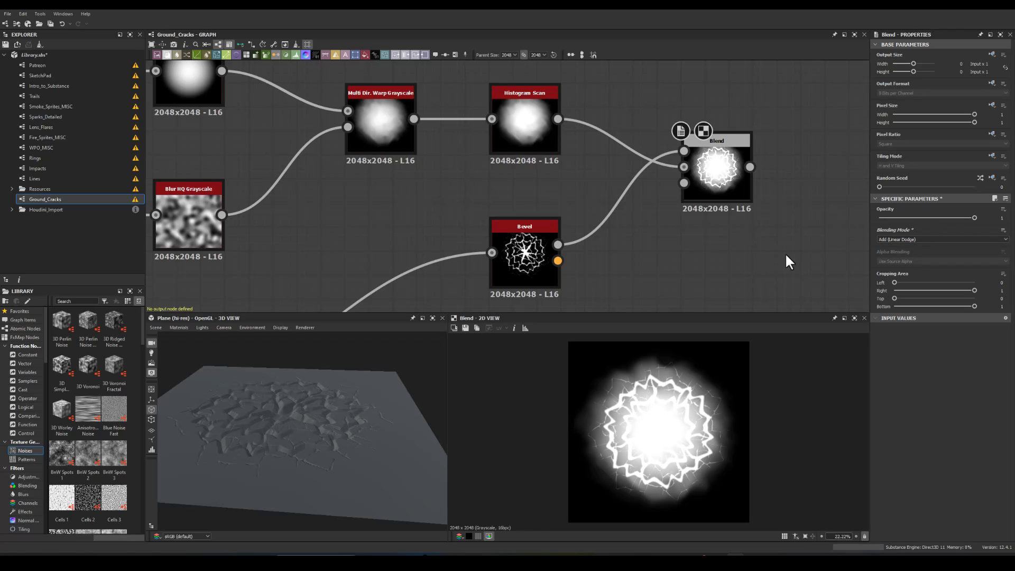
# Step: Swap the Blend inputs so the Bevel is the background and the Histogram Scan is the foreground
pyautogui.moveTo(560, 243); pyautogui.dragTo(683, 167)
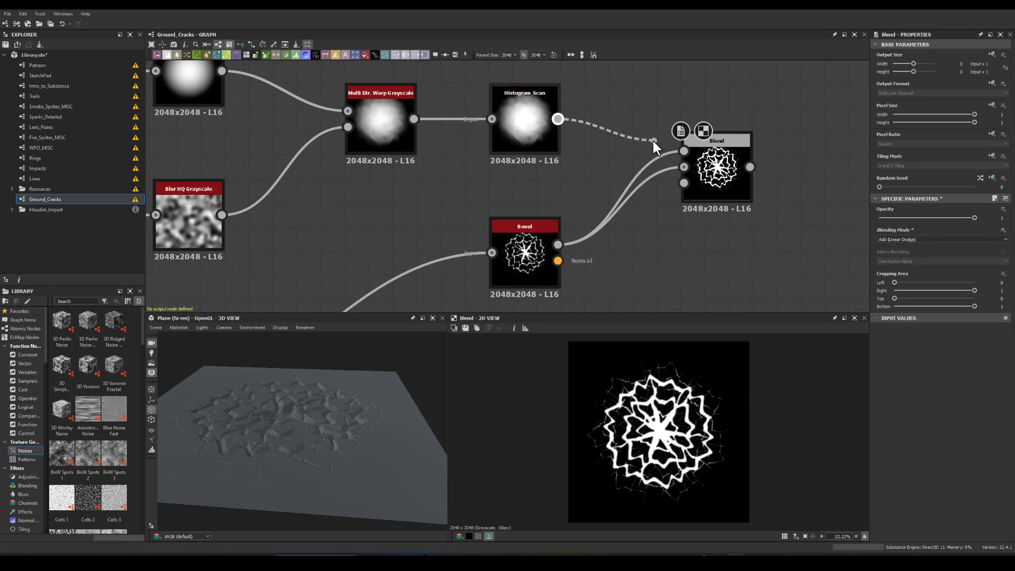
pyautogui.moveTo(627, 135); pyautogui.dragTo(684, 151)
pyautogui.click(702, 142)
# Step: Connect the Blend output to the Bevel feeding the Base Material and set the Blend opacity to 0
pyautogui.moveTo(746, 263); pyautogui.dragTo(505, 175, button='middle')
pyautogui.scroll(-3, 571, 224)
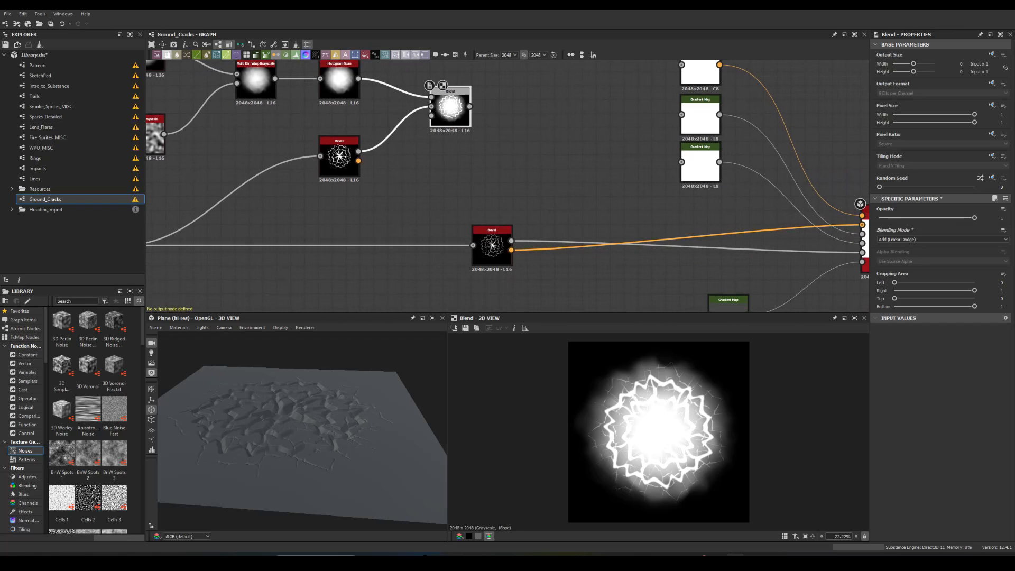
pyautogui.moveTo(469, 106); pyautogui.dragTo(474, 244)
pyautogui.moveTo(417, 175); pyautogui.dragTo(414, 200, button='middle')
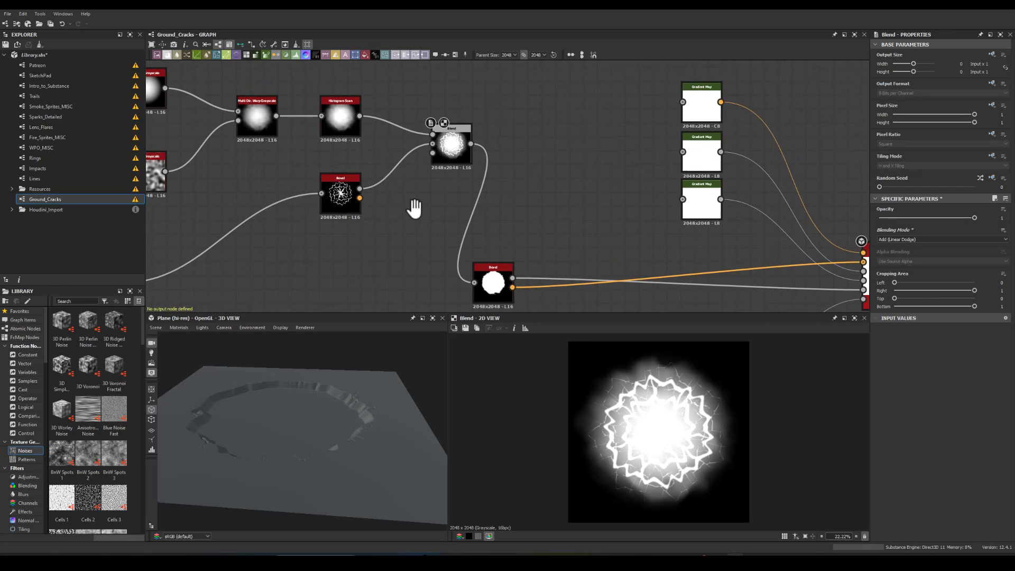
pyautogui.scroll(3, 417, 151)
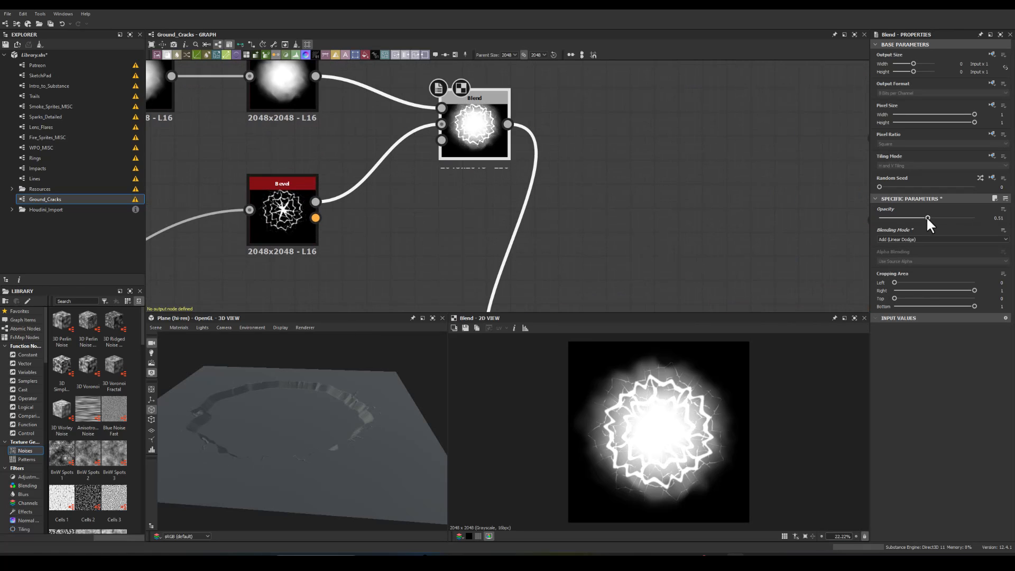
pyautogui.moveTo(928, 219); pyautogui.dragTo(868, 218)
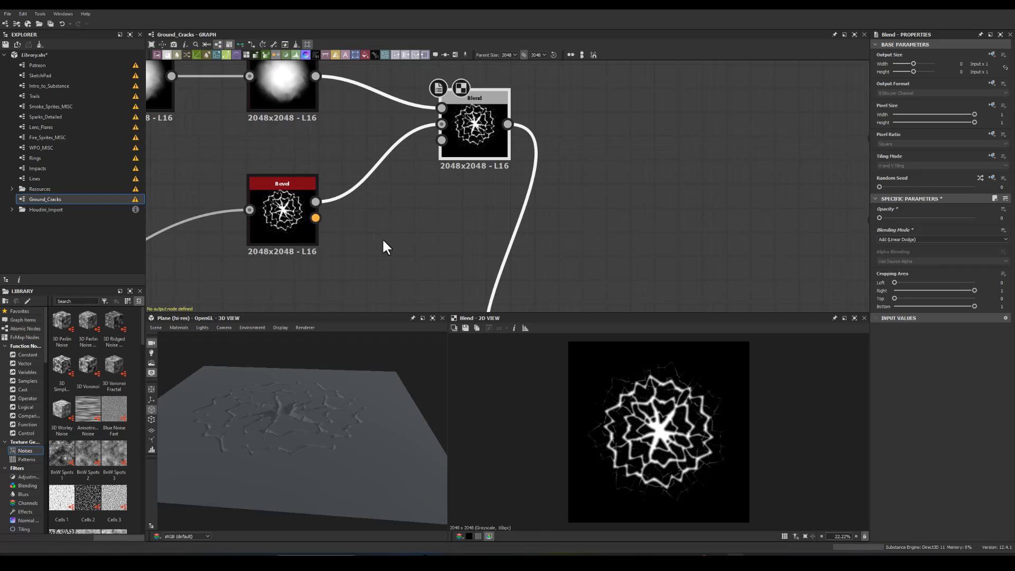
# Step: Set the distance of the Bevel feeding the Blend node to 0
pyautogui.moveTo(383, 240); pyautogui.dragTo(410, 185, button='middle')
pyautogui.moveTo(247, 353); pyautogui.dragTo(290, 370)
pyautogui.moveTo(297, 225); pyautogui.dragTo(390, 179, button='middle')
pyautogui.click(341, 135)
pyautogui.scroll(-1, 354, 204)
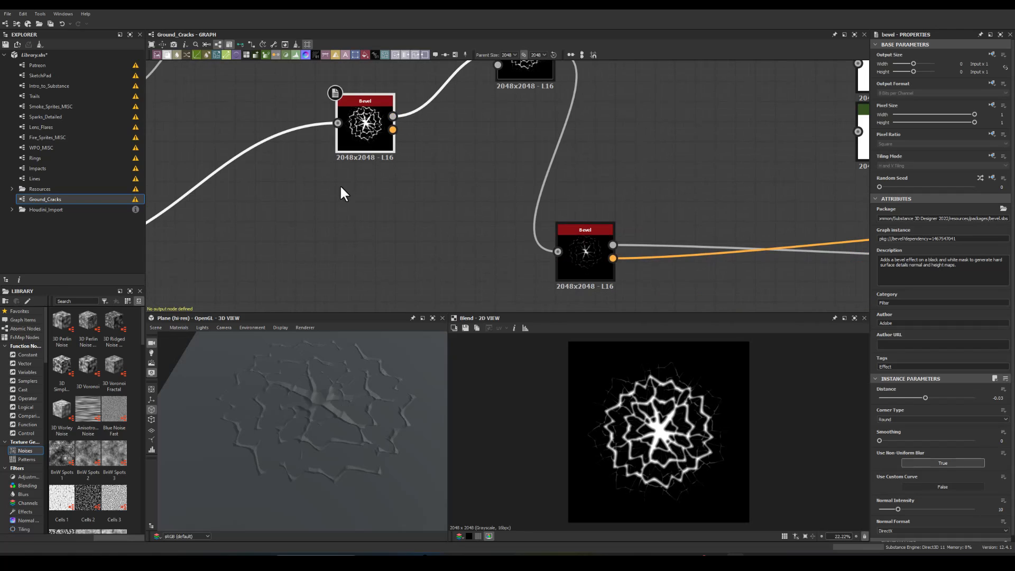
pyautogui.moveTo(924, 395); pyautogui.dragTo(924, 396)
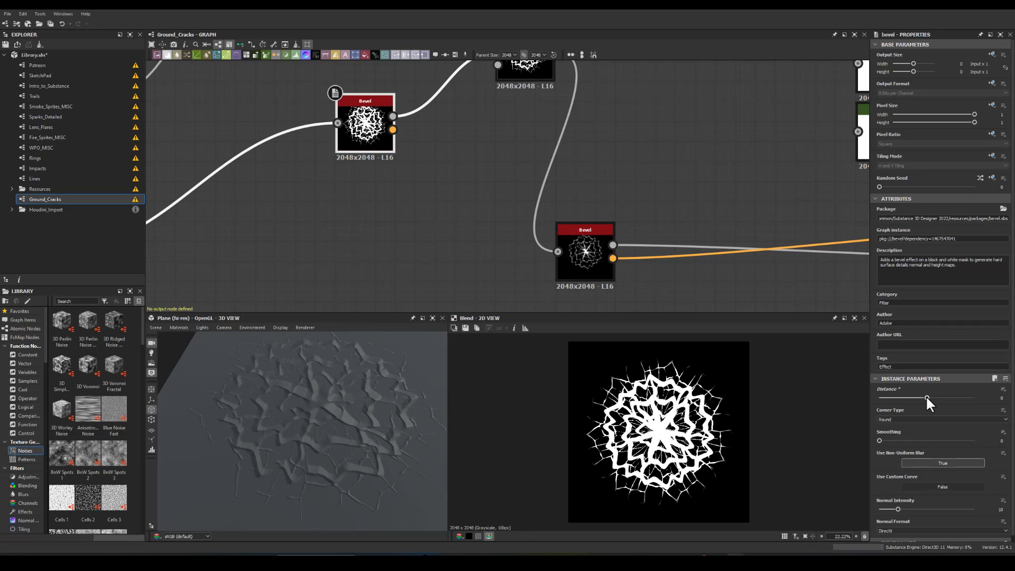
# Step: Raise the opacity of the Add (Linear Dodge) Blend node to 0.63
pyautogui.moveTo(925, 395); pyautogui.dragTo(925, 395)
pyautogui.moveTo(505, 155); pyautogui.dragTo(464, 190, button='middle')
pyautogui.moveTo(443, 239); pyautogui.dragTo(427, 165, button='middle')
pyautogui.scroll(-4, 426, 166)
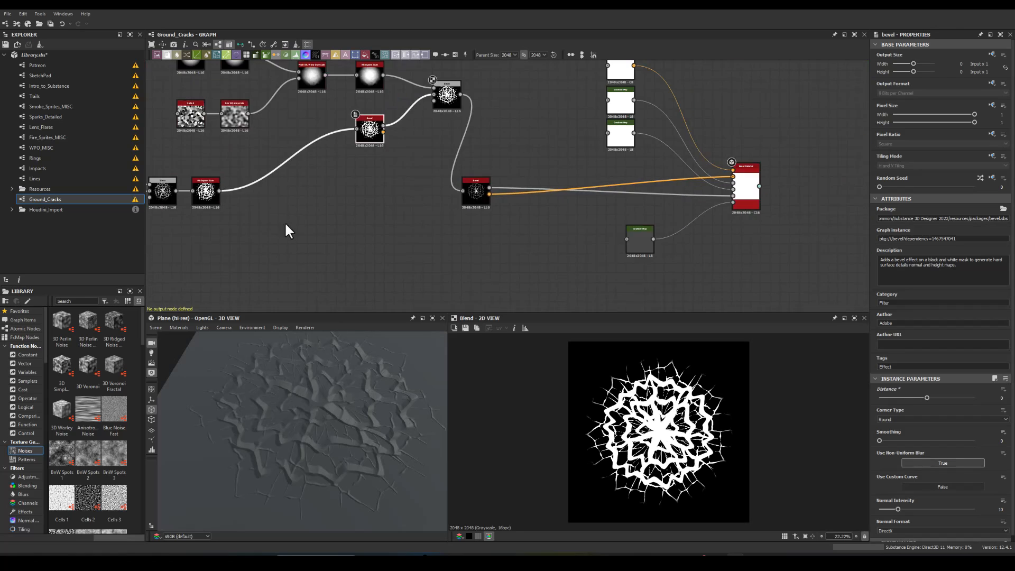
pyautogui.moveTo(208, 190); pyautogui.dragTo(277, 163, button='middle')
pyautogui.moveTo(426, 175); pyautogui.dragTo(328, 251, button='middle')
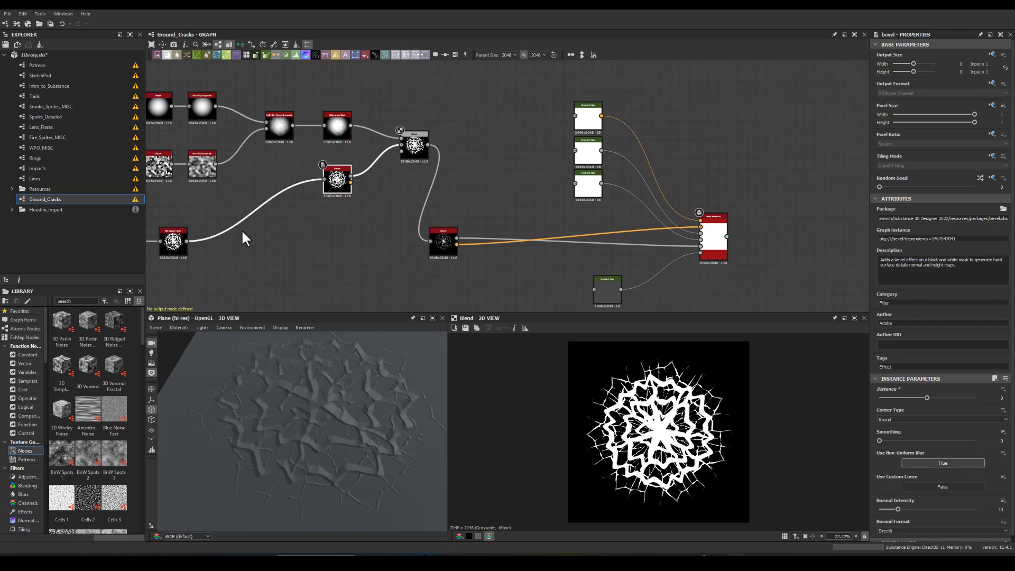
pyautogui.scroll(4, 304, 237)
pyautogui.moveTo(508, 116); pyautogui.dragTo(410, 214, button='middle')
pyautogui.click(436, 142)
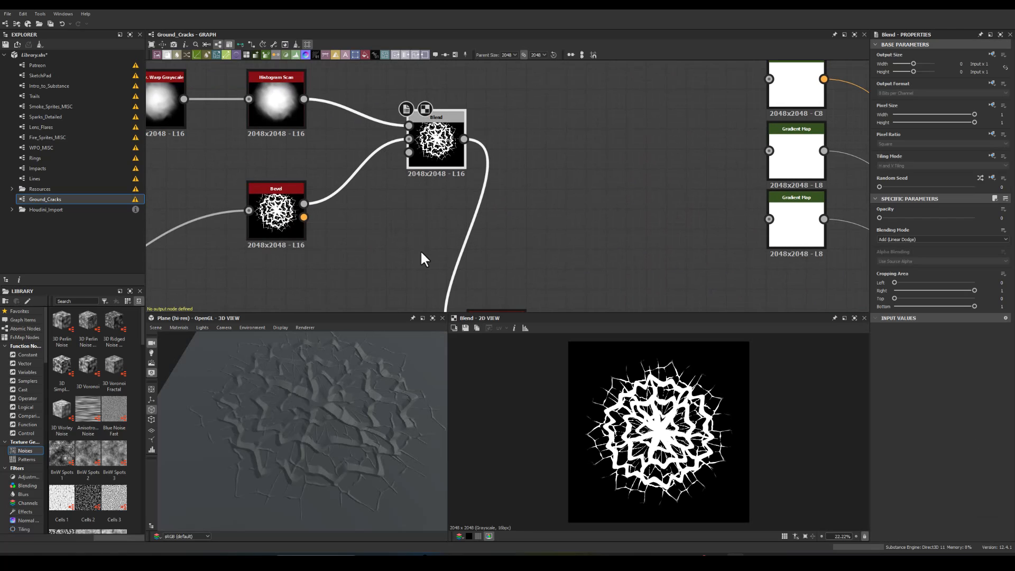
pyautogui.moveTo(879, 217); pyautogui.dragTo(939, 217)
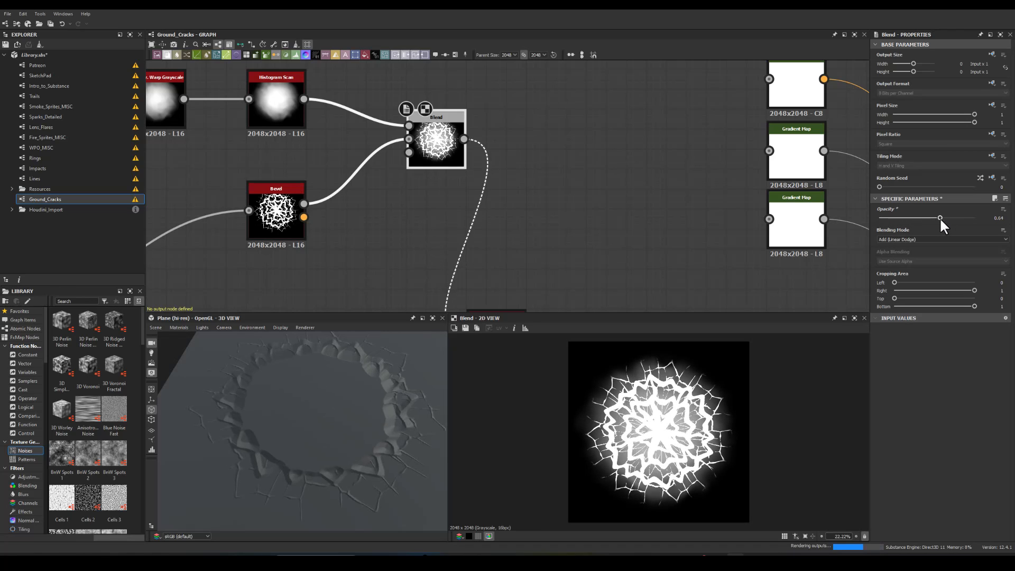
# Step: Try the Overlay and Min (Darken) blending modes on the Blend node with its opacity set to 1
pyautogui.click(897, 239)
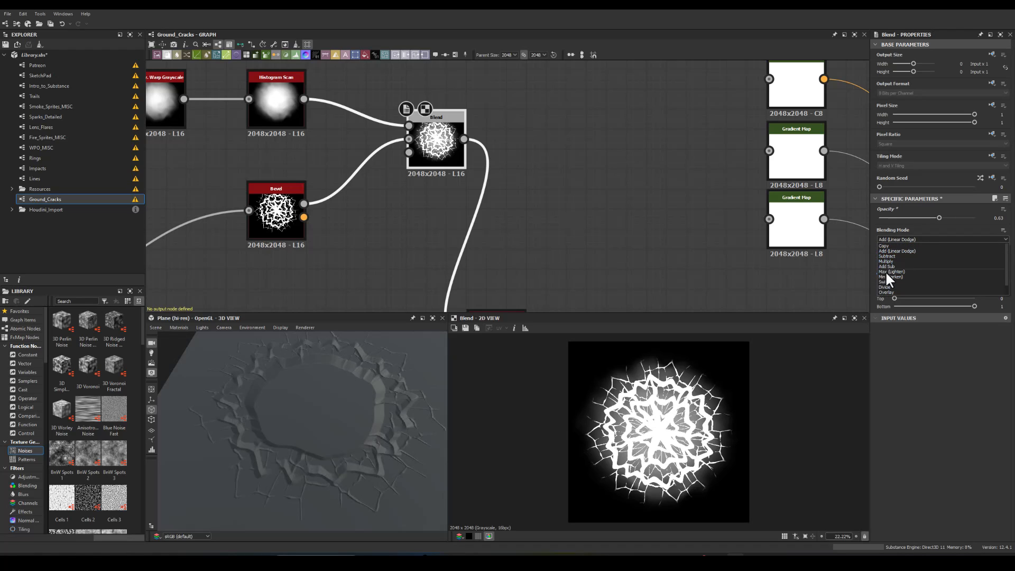
pyautogui.click(886, 288)
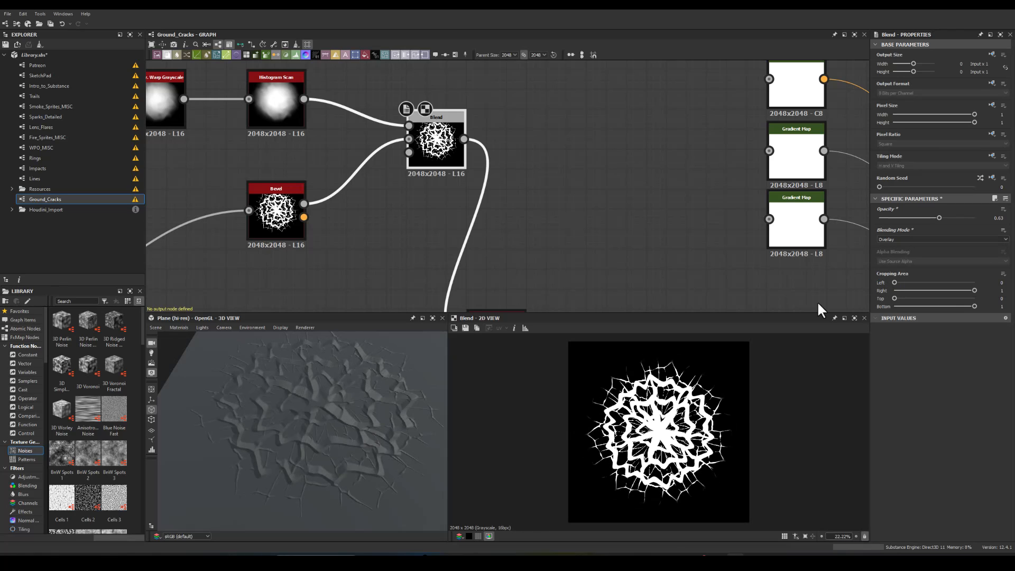
pyautogui.moveTo(939, 217); pyautogui.dragTo(990, 217)
pyautogui.click(909, 240)
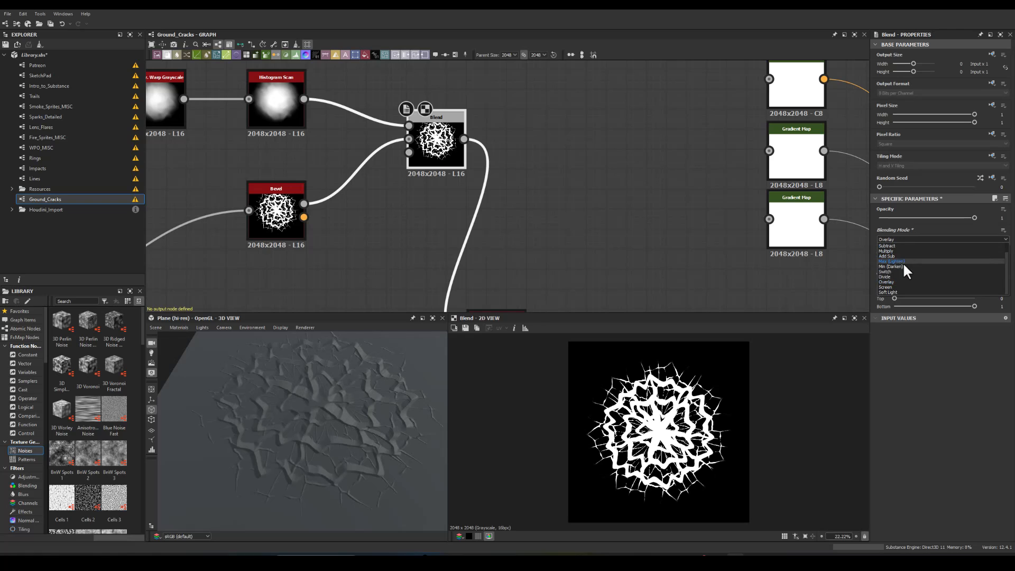
pyautogui.click(893, 266)
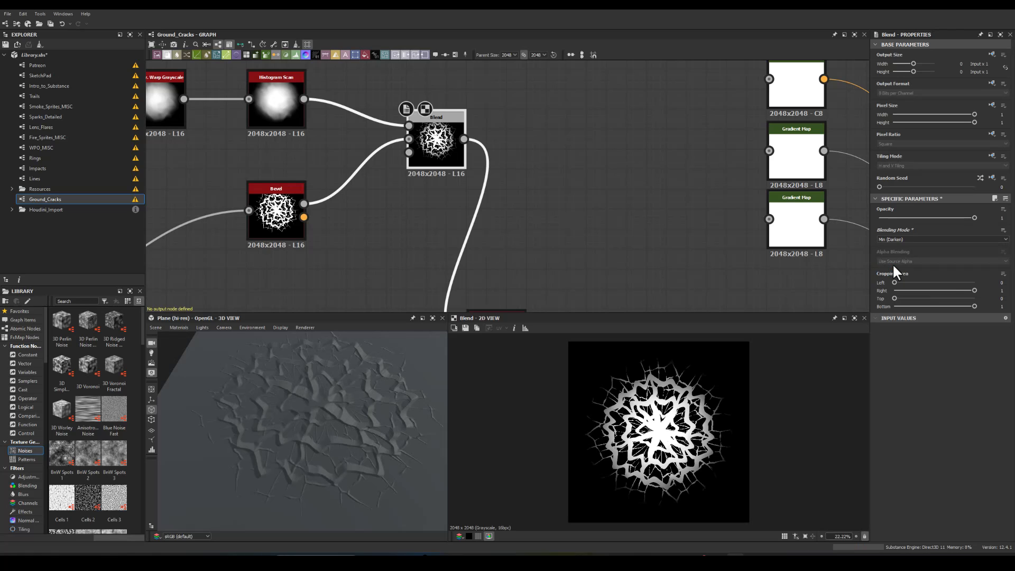
pyautogui.click(622, 216)
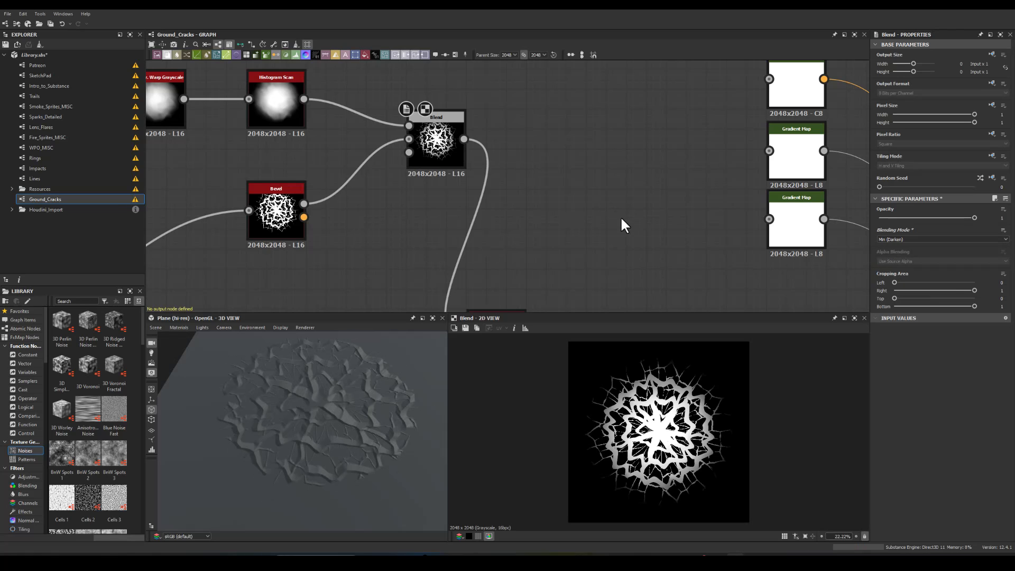
# Step: Set the distance of the Bevel feeding the Blend node to -0.04
pyautogui.moveTo(367, 257); pyautogui.dragTo(422, 239, button='middle')
pyautogui.click(338, 195)
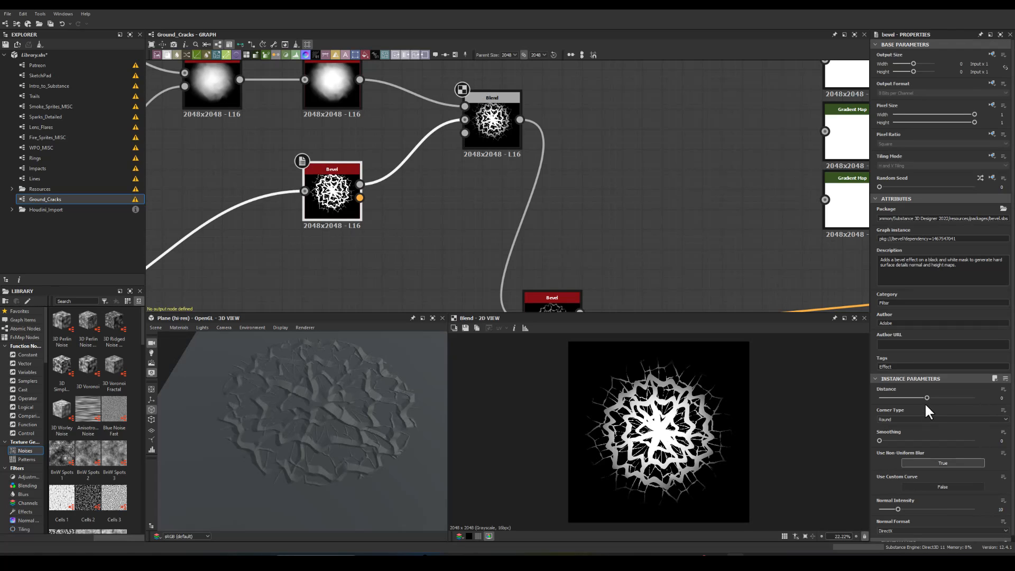
pyautogui.moveTo(924, 397); pyautogui.dragTo(924, 397)
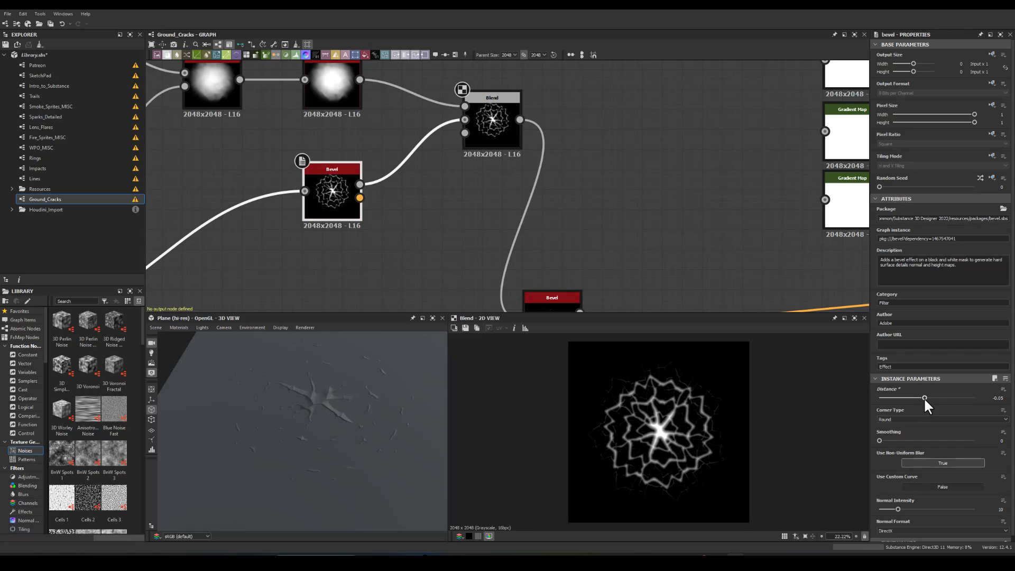
pyautogui.moveTo(924, 398); pyautogui.dragTo(924, 397)
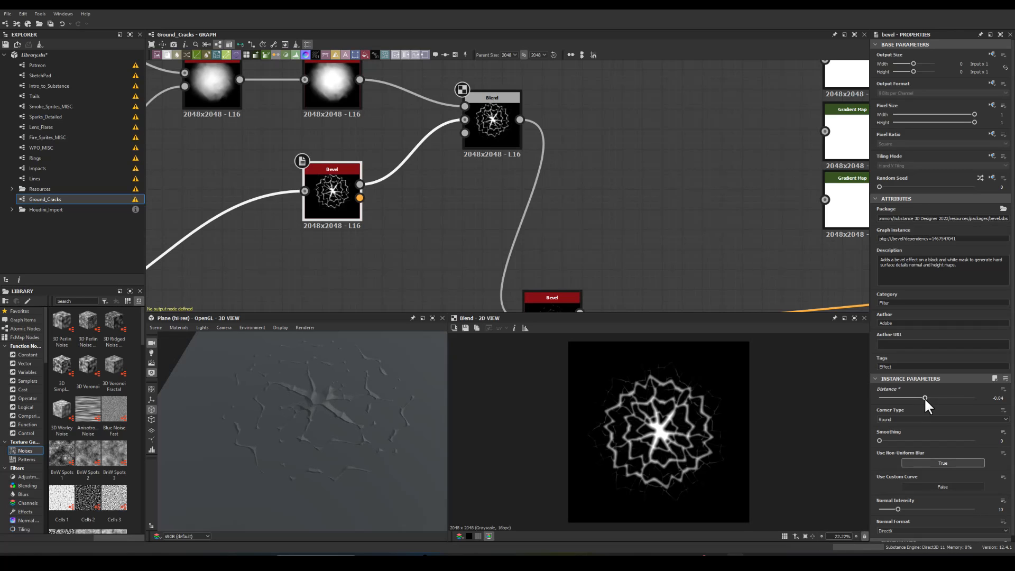
# Step: Try the Add Sub and Copy blending modes on the Blend node
pyautogui.click(520, 111)
pyautogui.moveTo(715, 235); pyautogui.dragTo(656, 199, button='middle')
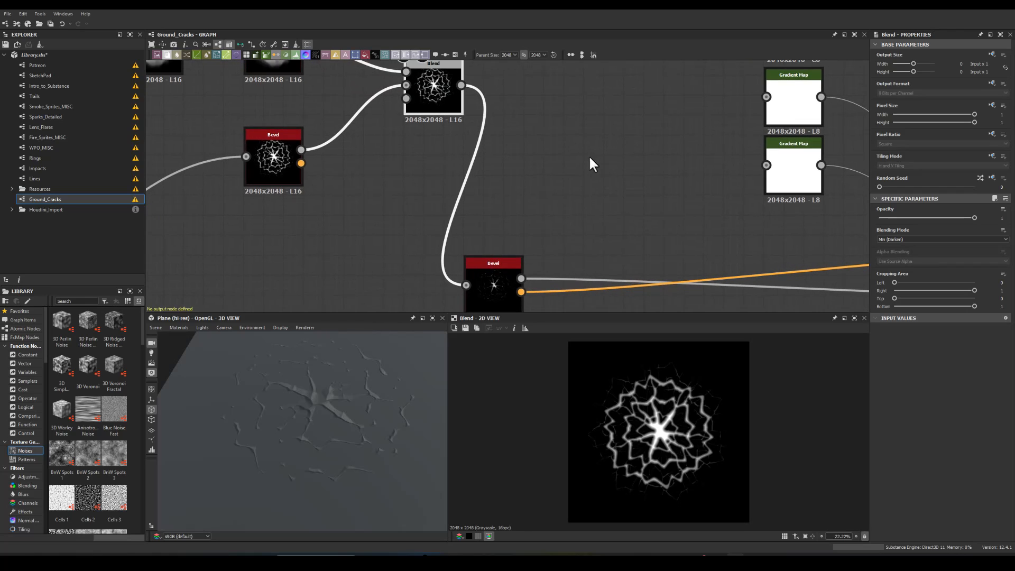
pyautogui.click(899, 239)
pyautogui.click(888, 265)
pyautogui.click(886, 239)
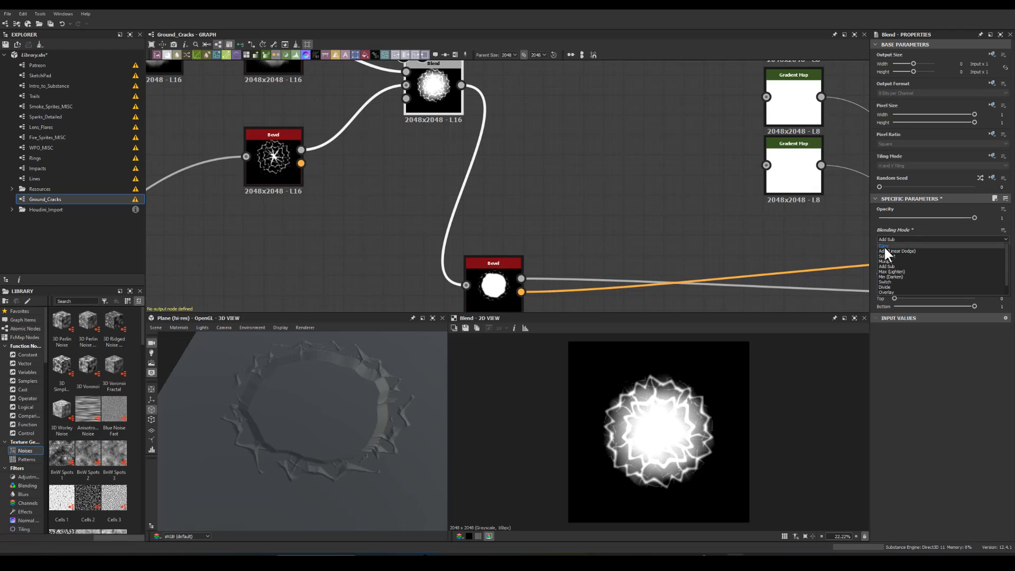
pyautogui.click(885, 246)
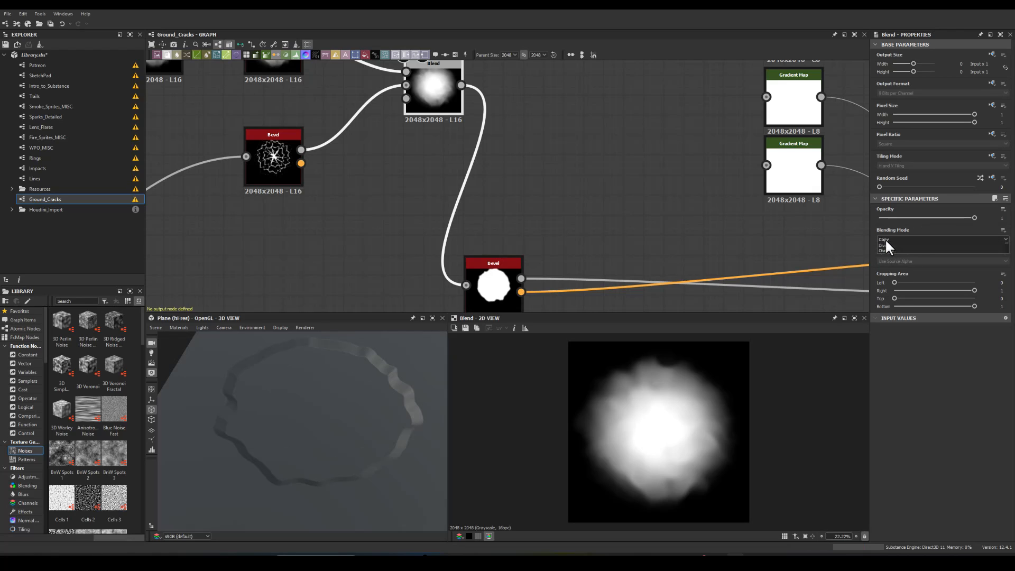
# Step: Try the Overlay and Screen blending modes on the Blend node at full opacity
pyautogui.click(885, 240)
pyautogui.click(887, 272)
pyautogui.click(884, 241)
pyautogui.click(888, 292)
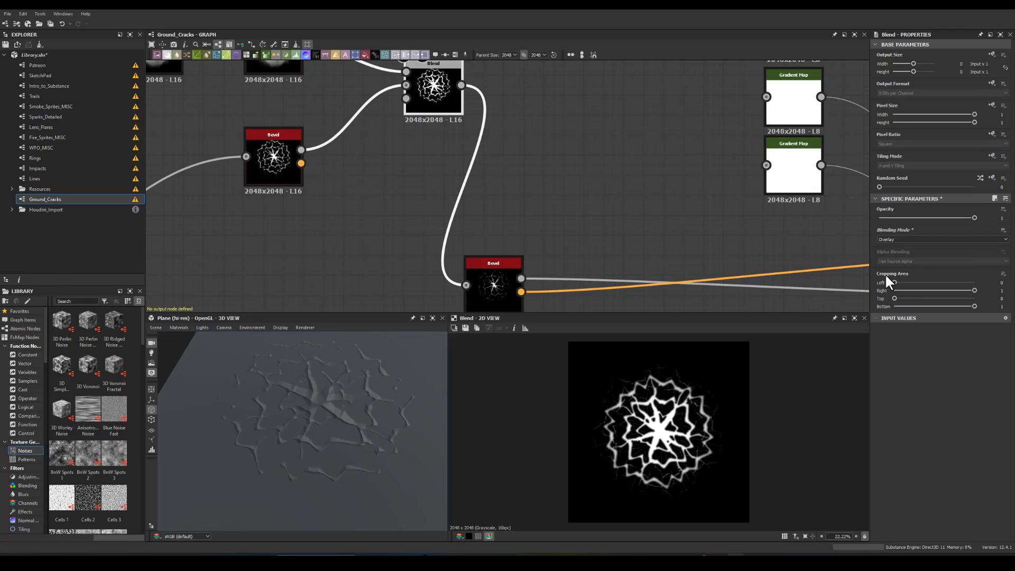
pyautogui.click(890, 241)
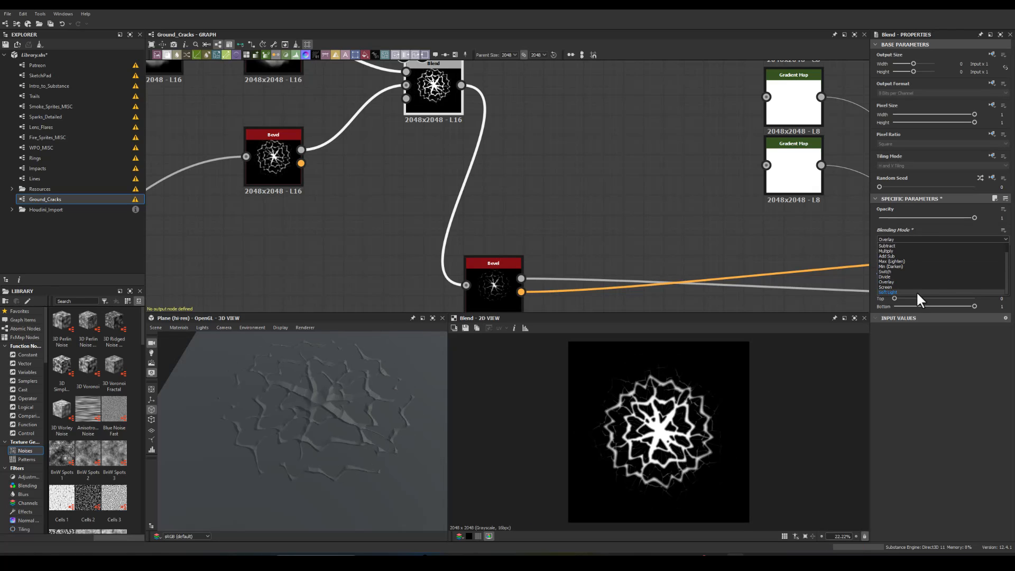
pyautogui.click(886, 287)
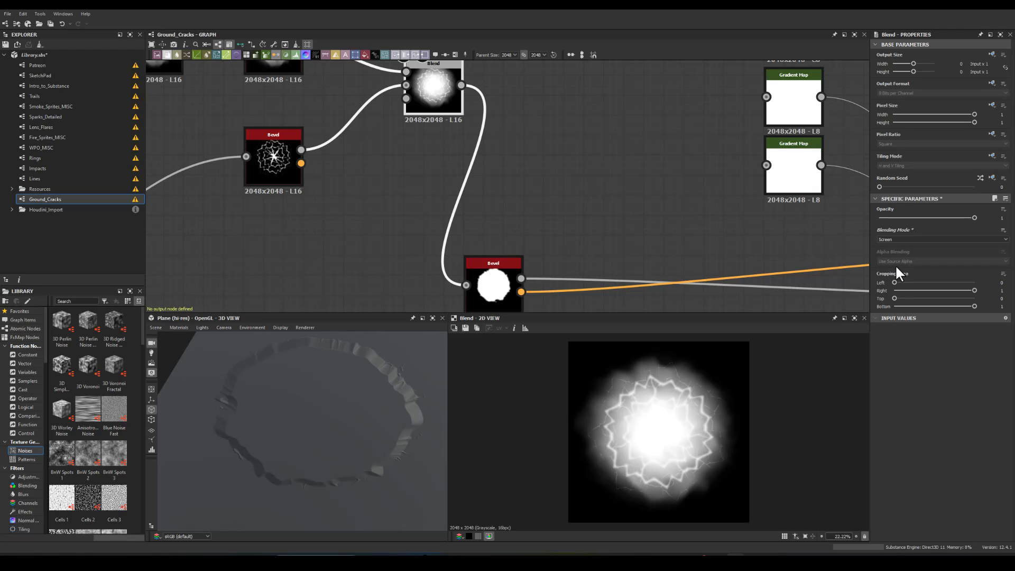
# Step: Set the Blend node's blending mode to Add (Linear Dodge) with an opacity of 0.6
pyautogui.click(890, 240)
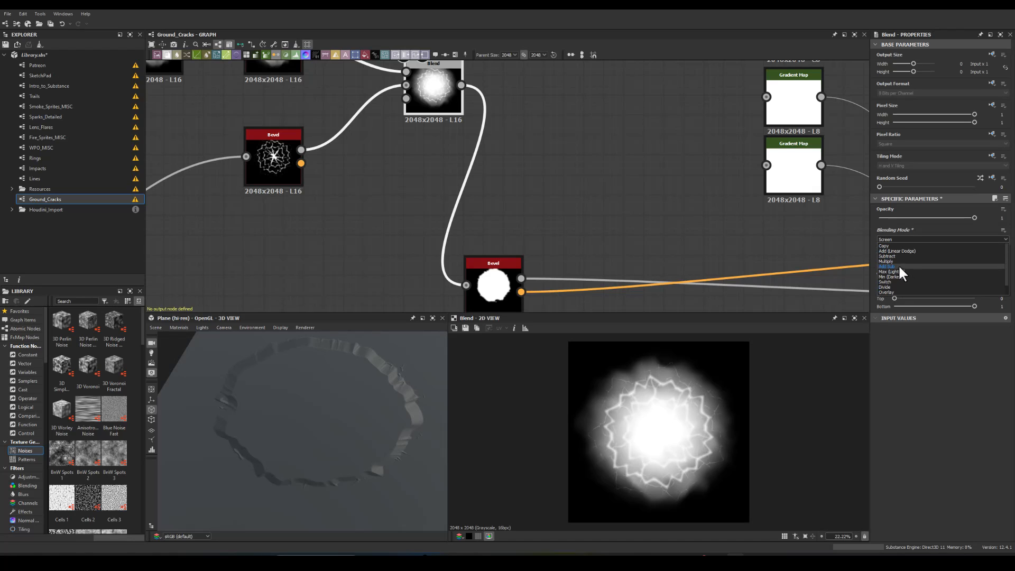
pyautogui.click(888, 251)
pyautogui.moveTo(974, 218); pyautogui.dragTo(936, 222)
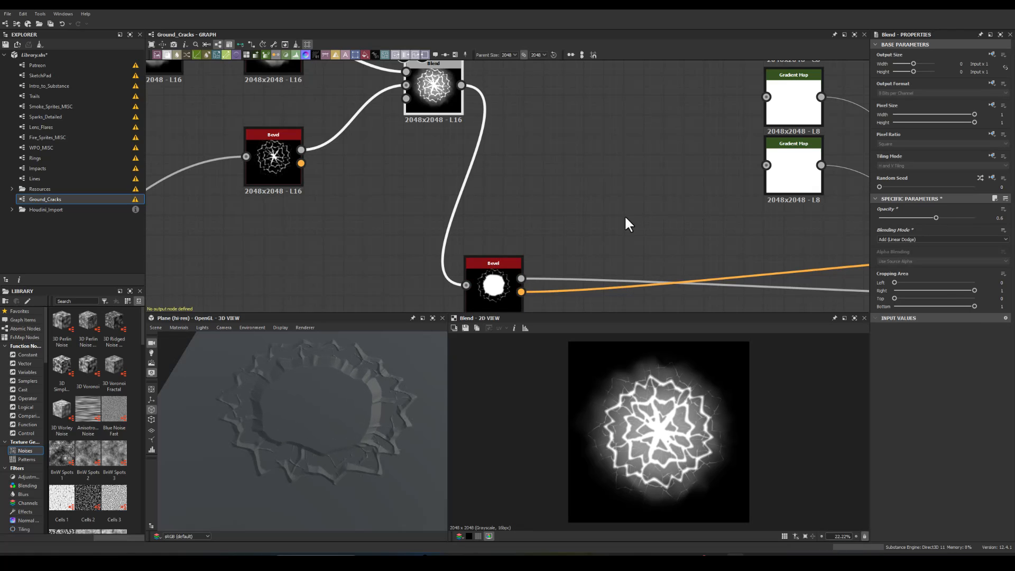
# Step: Set the distance of the Bevel feeding the Base Material to 0
pyautogui.moveTo(569, 176); pyautogui.dragTo(503, 148, button='middle')
pyautogui.click(498, 248)
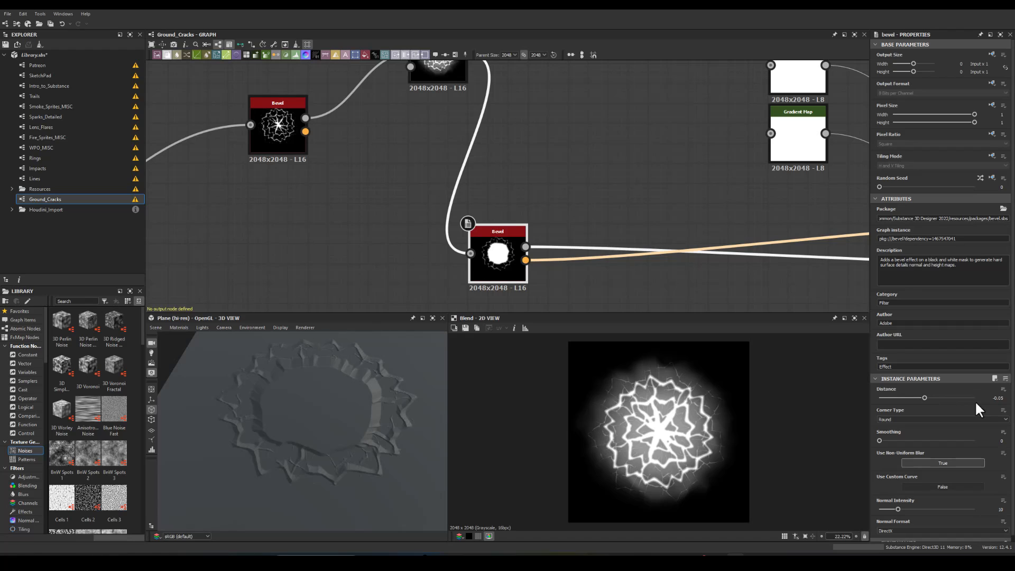
pyautogui.moveTo(987, 400); pyautogui.dragTo(1013, 401)
pyautogui.write('0')
pyautogui.press('Return')
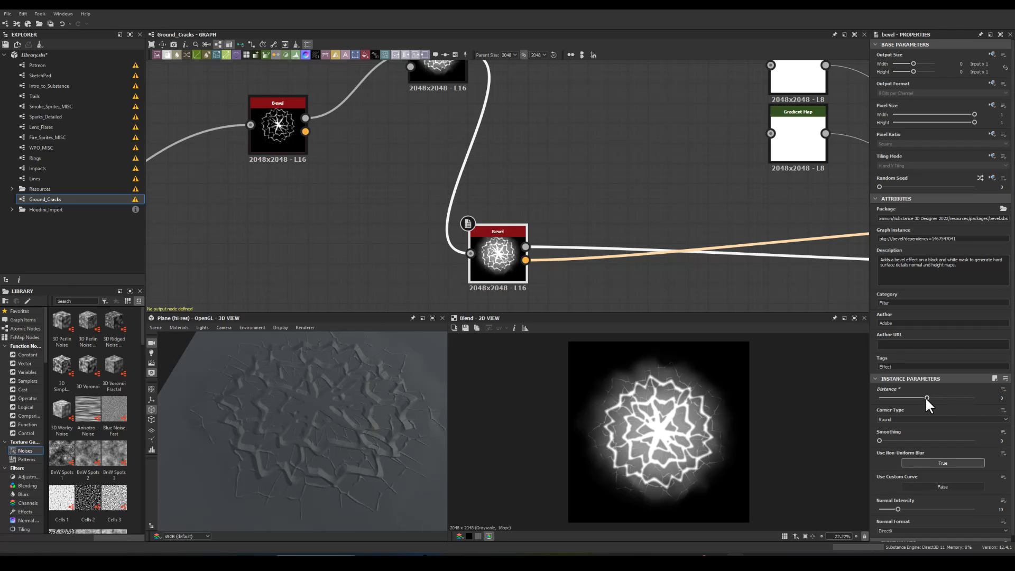
# Step: Set the distance of the Bevel feeding the Blend node to -0.14 and inspect the displaced plane
pyautogui.click(285, 135)
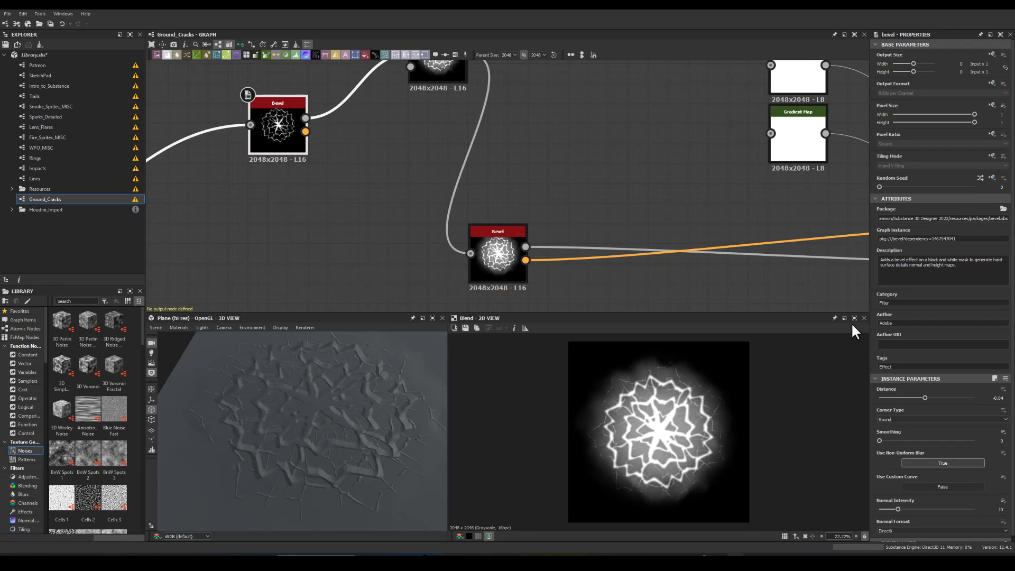
pyautogui.moveTo(924, 398); pyautogui.dragTo(924, 397)
pyautogui.moveTo(924, 396); pyautogui.dragTo(918, 397)
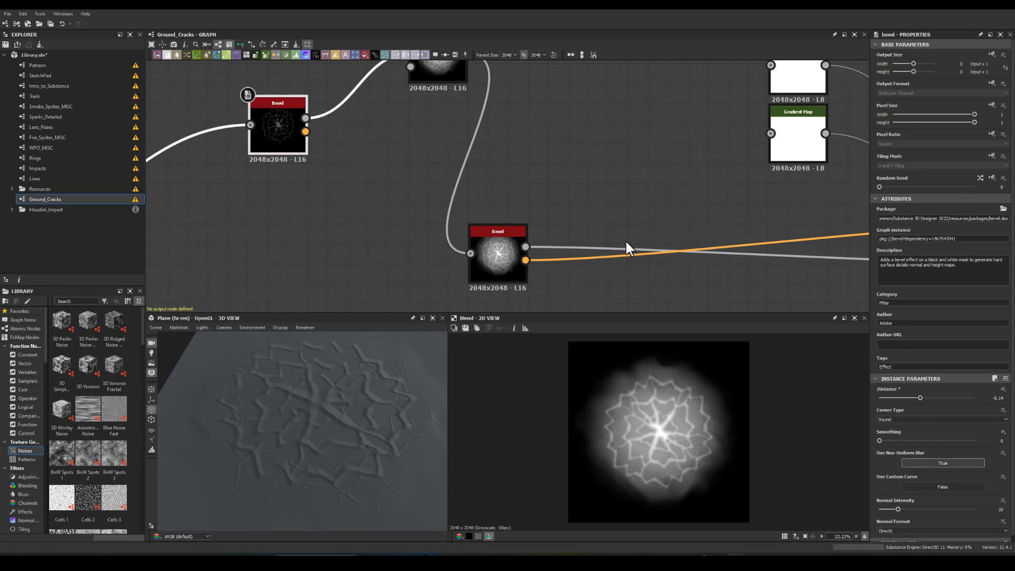
pyautogui.moveTo(355, 384); pyautogui.dragTo(306, 417)
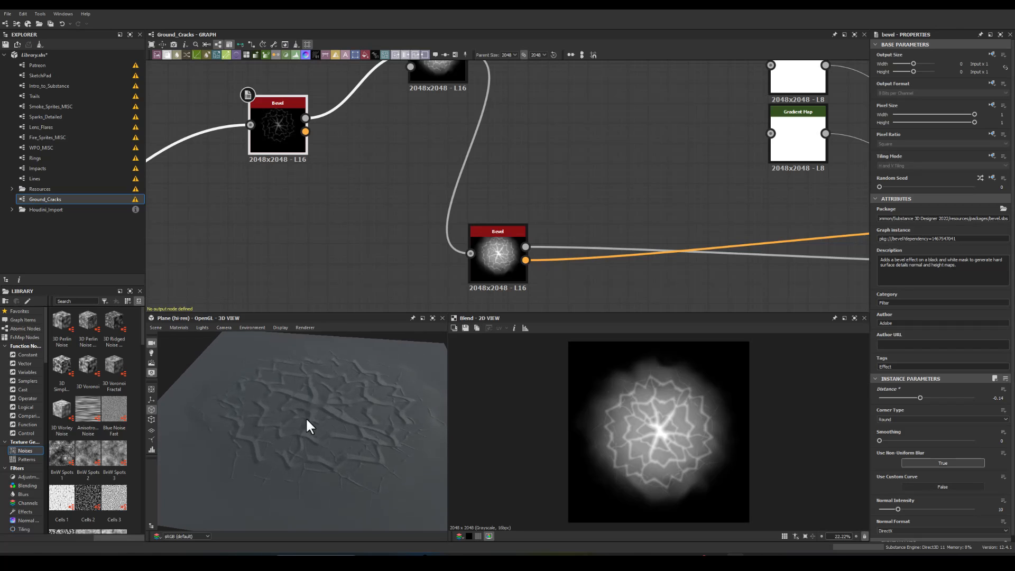
# Step: Set the opacity of the Blend node to 1 and inspect the effect on the displaced plane
pyautogui.scroll(-2, 349, 212)
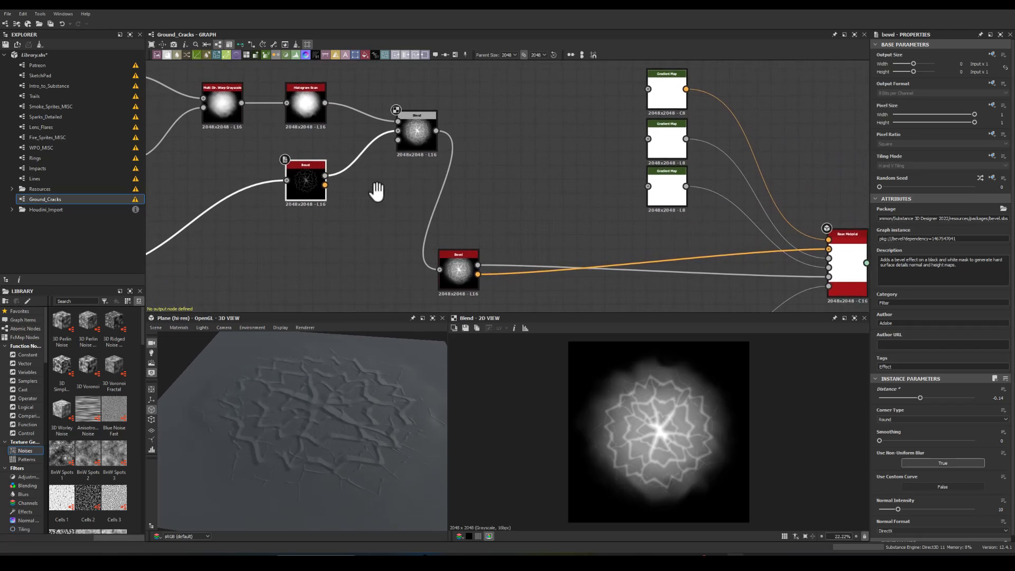
pyautogui.scroll(2, 391, 174)
pyautogui.click(416, 117)
pyautogui.moveTo(936, 218); pyautogui.dragTo(980, 212)
pyautogui.moveTo(280, 423); pyautogui.dragTo(302, 376)
pyautogui.moveTo(374, 243); pyautogui.dragTo(248, 163, button='middle')
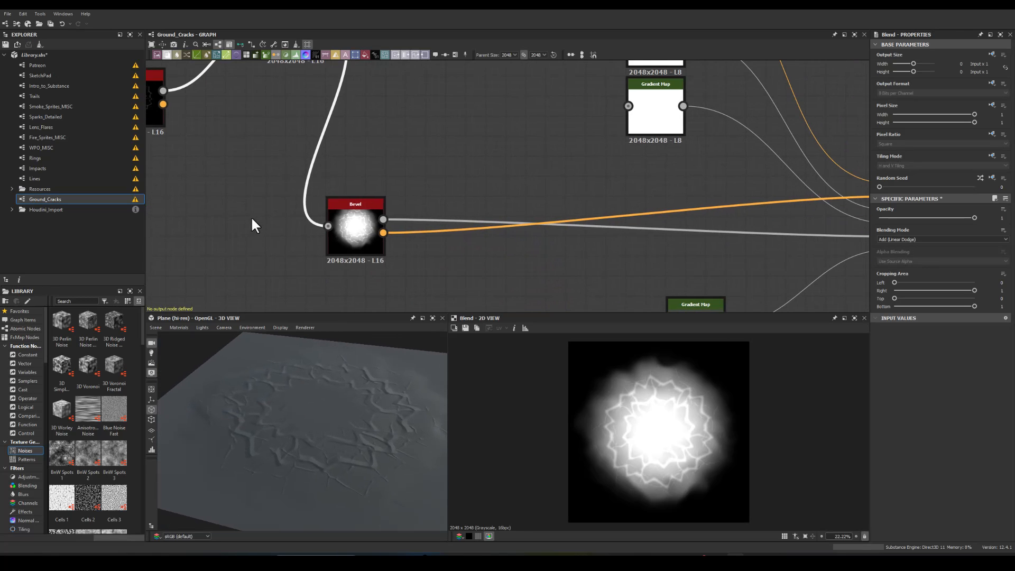
pyautogui.moveTo(252, 219); pyautogui.dragTo(285, 200, button='middle')
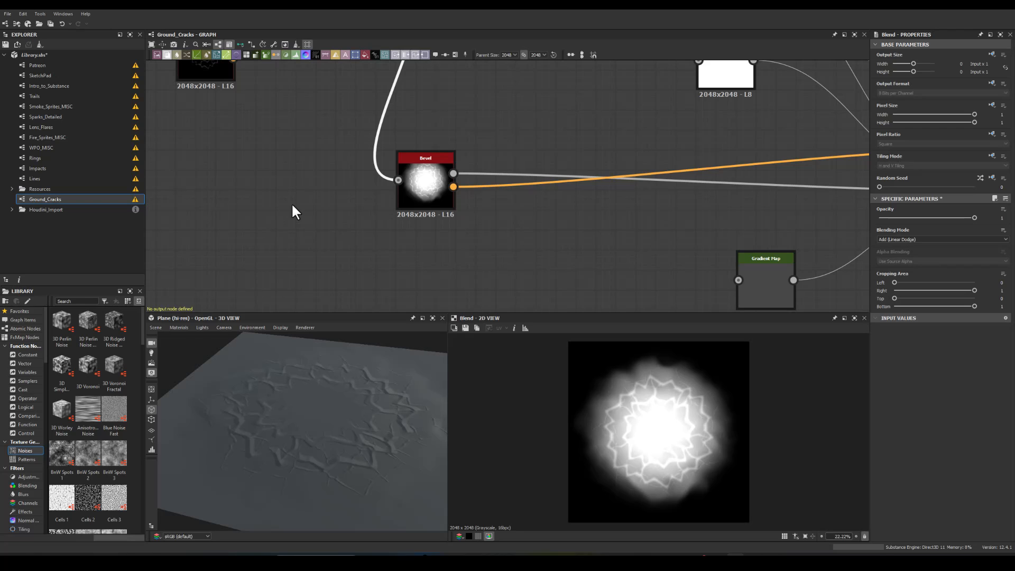
pyautogui.moveTo(322, 355); pyautogui.dragTo(290, 348)
# Step: Lower the intensity of the Blur HQ Grayscale node fed by the Shape
pyautogui.moveTo(238, 168); pyautogui.dragTo(305, 313, button='middle')
pyautogui.moveTo(224, 141); pyautogui.dragTo(232, 167, button='middle')
pyautogui.click(261, 113)
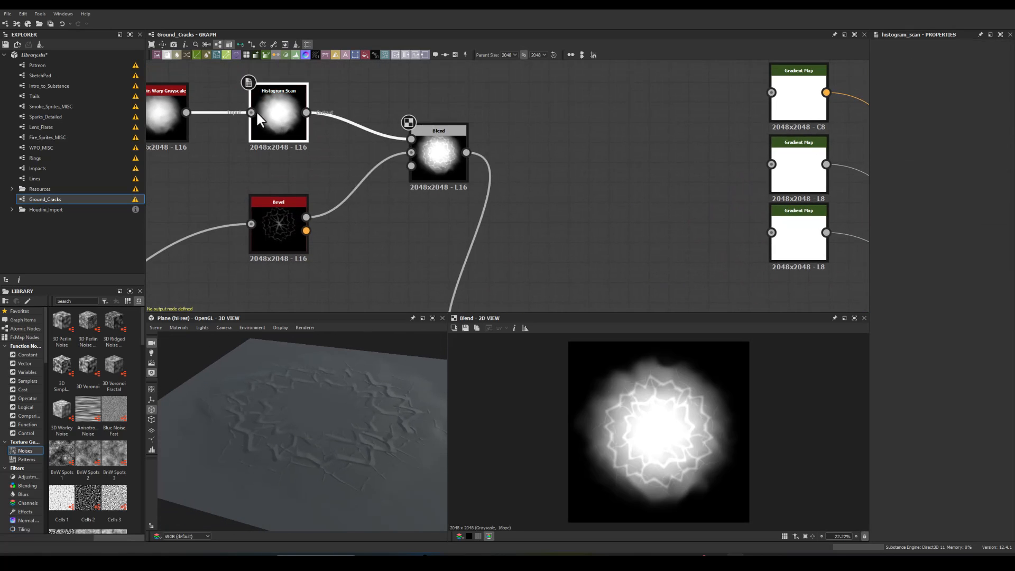
pyautogui.moveTo(159, 158); pyautogui.dragTo(247, 167, button='middle')
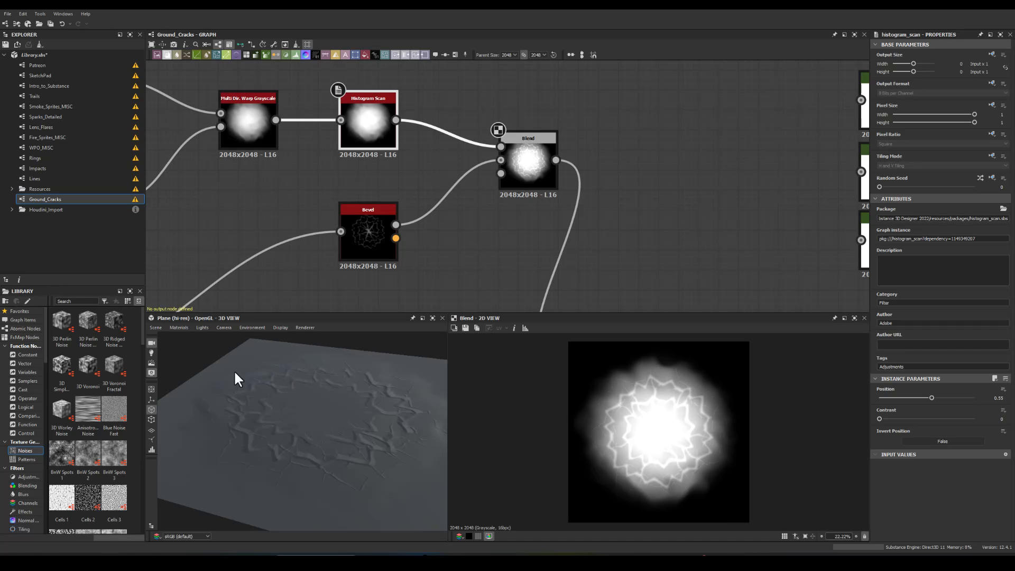
pyautogui.moveTo(233, 224); pyautogui.dragTo(362, 243, button='middle')
pyautogui.moveTo(237, 155); pyautogui.dragTo(262, 160, button='middle')
pyautogui.click(267, 127)
pyautogui.moveTo(930, 397); pyautogui.dragTo(815, 394)
# Step: Set the scale of the paraboloid Shape node to 0.61 and check the plane's displacement
pyautogui.moveTo(306, 161); pyautogui.dragTo(377, 152, button='middle')
pyautogui.click(228, 109)
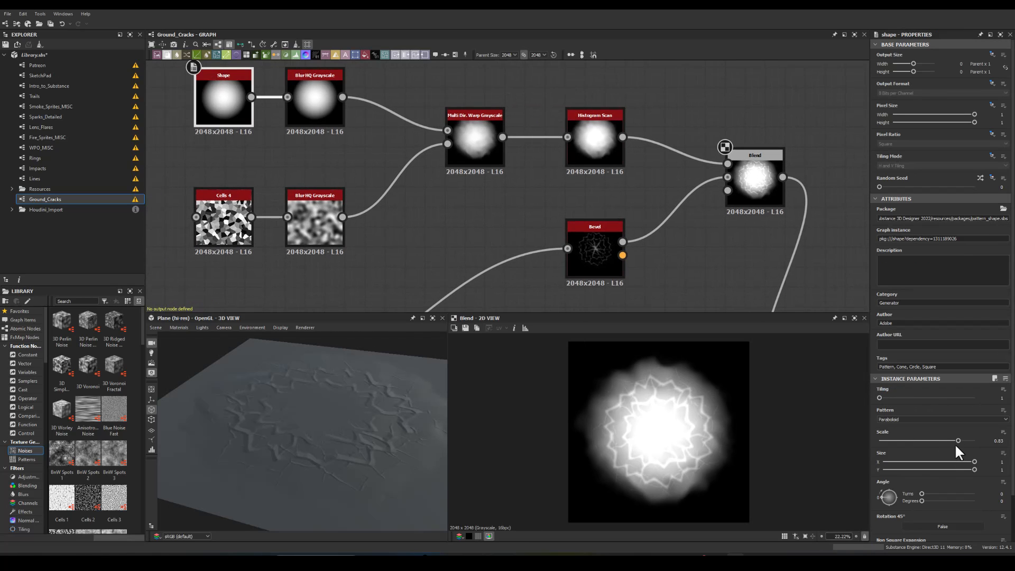
pyautogui.moveTo(958, 439); pyautogui.dragTo(936, 440)
pyautogui.moveTo(434, 424); pyautogui.dragTo(338, 369)
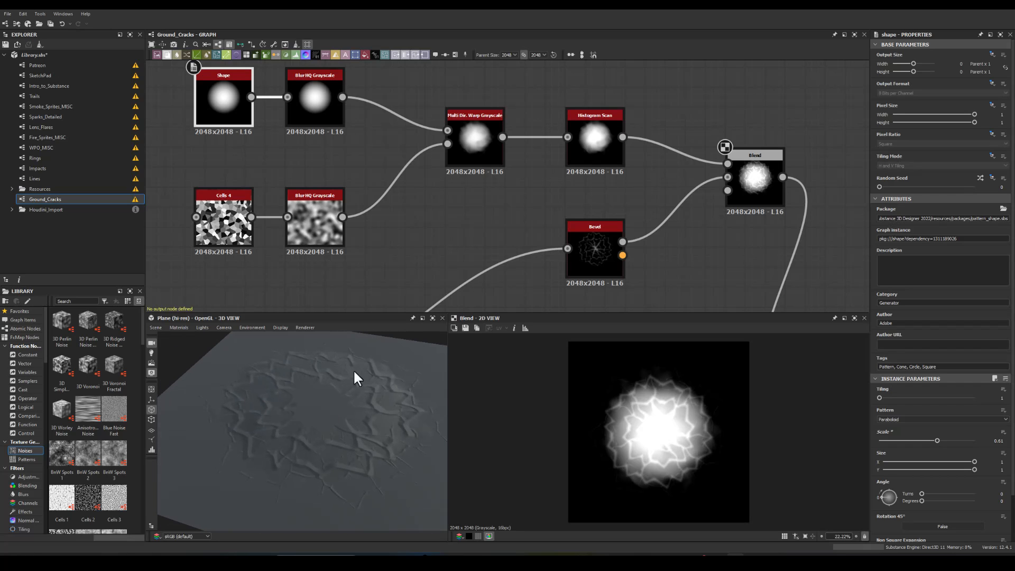
# Step: Move the Bevel that feeds the Base Material farther away from the Blend node
pyautogui.moveTo(467, 213); pyautogui.dragTo(324, 171, button='middle')
pyautogui.scroll(-3, 325, 171)
pyautogui.moveTo(364, 242); pyautogui.dragTo(331, 185, button='middle')
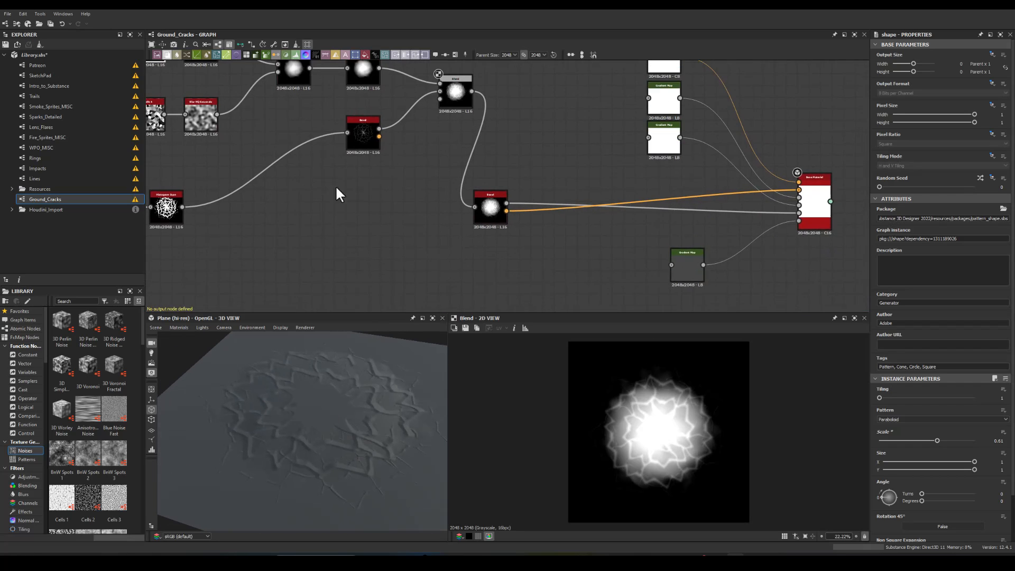
pyautogui.moveTo(487, 203); pyautogui.dragTo(540, 198)
# Step: Add a Height Blend node with the Histogram Scan as its bottom height and the shape-and-cracks Blend as its top height
pyautogui.moveTo(277, 230); pyautogui.dragTo(372, 217, button='middle')
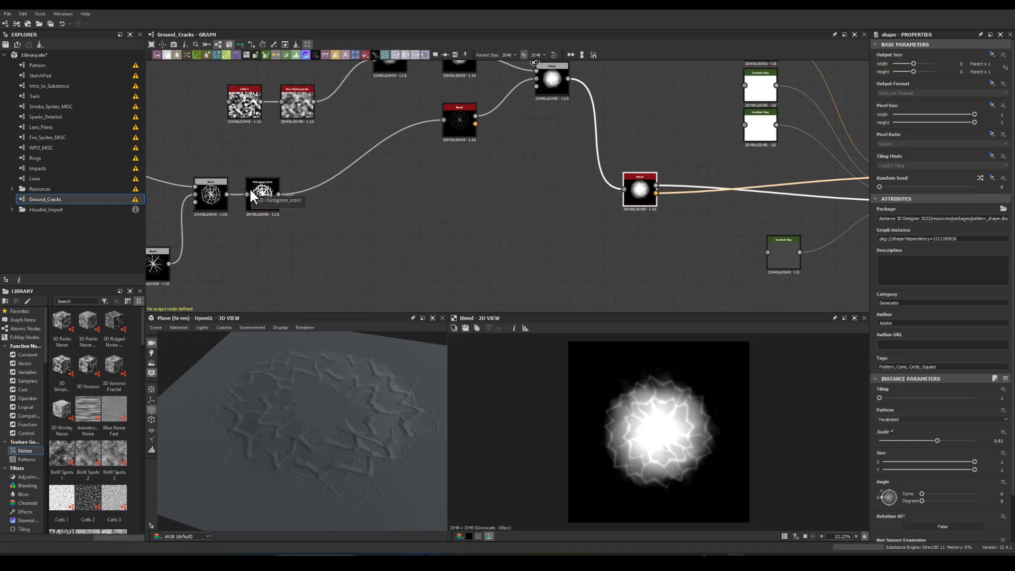
pyautogui.moveTo(259, 188); pyautogui.dragTo(217, 197, button='middle')
pyautogui.moveTo(234, 202); pyautogui.dragTo(460, 234)
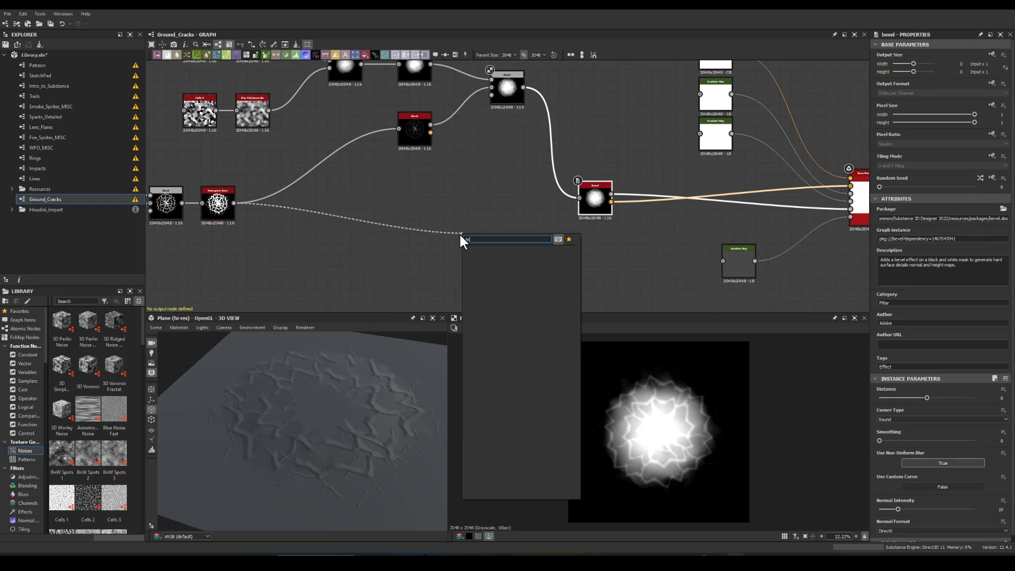
pyautogui.write('height')
pyautogui.press('Return')
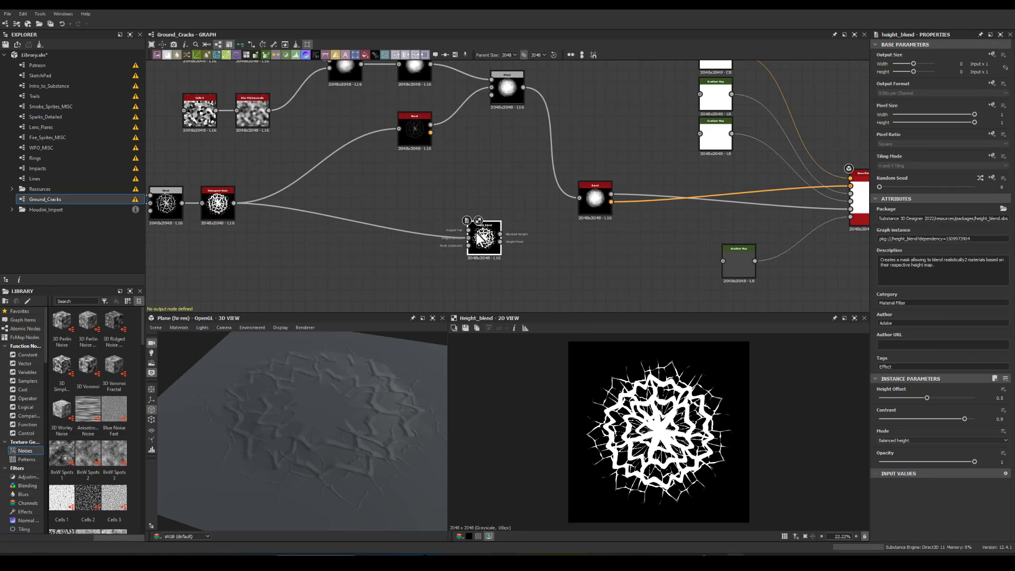
pyautogui.moveTo(484, 234); pyautogui.dragTo(514, 201)
pyautogui.moveTo(498, 164); pyautogui.dragTo(509, 196)
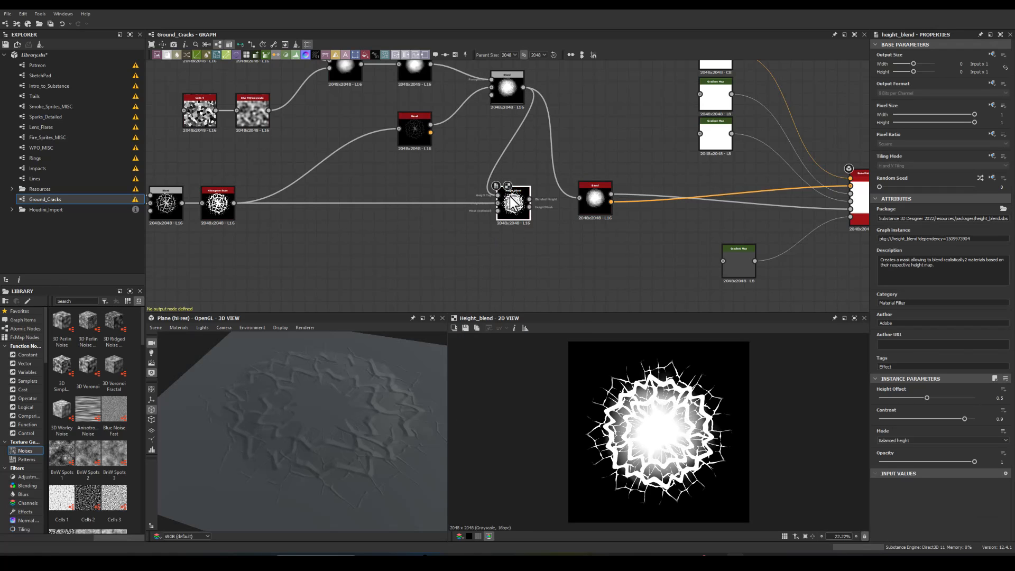
# Step: Feed the Height Blend's blended height into the final Bevel and set its Height Offset to 0.07
pyautogui.rightClick(530, 200)
pyautogui.press('Escape')
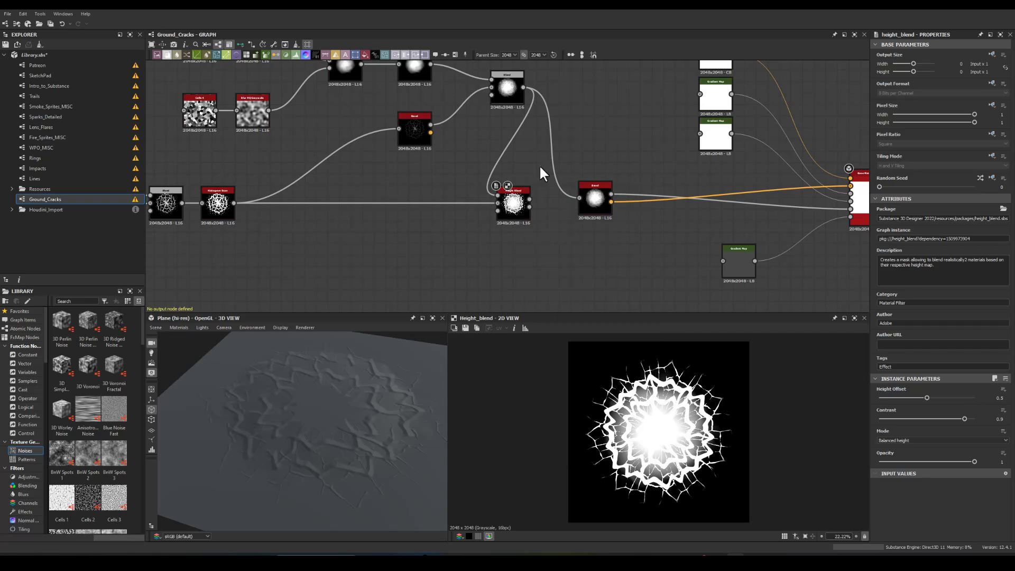
pyautogui.scroll(5, 524, 215)
pyautogui.moveTo(615, 209); pyautogui.dragTo(609, 210)
pyautogui.moveTo(497, 222); pyautogui.dragTo(500, 206)
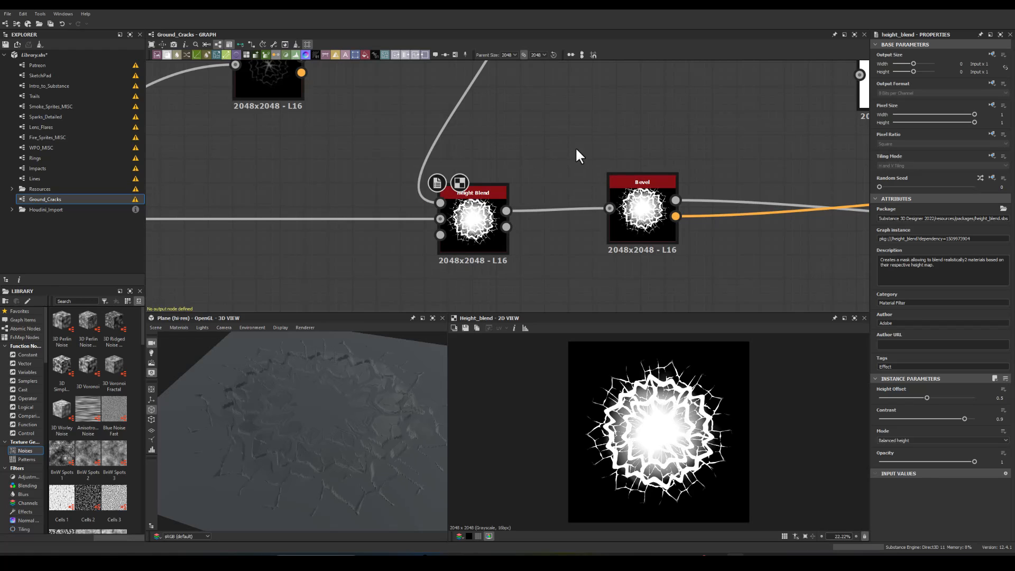
pyautogui.click(473, 225)
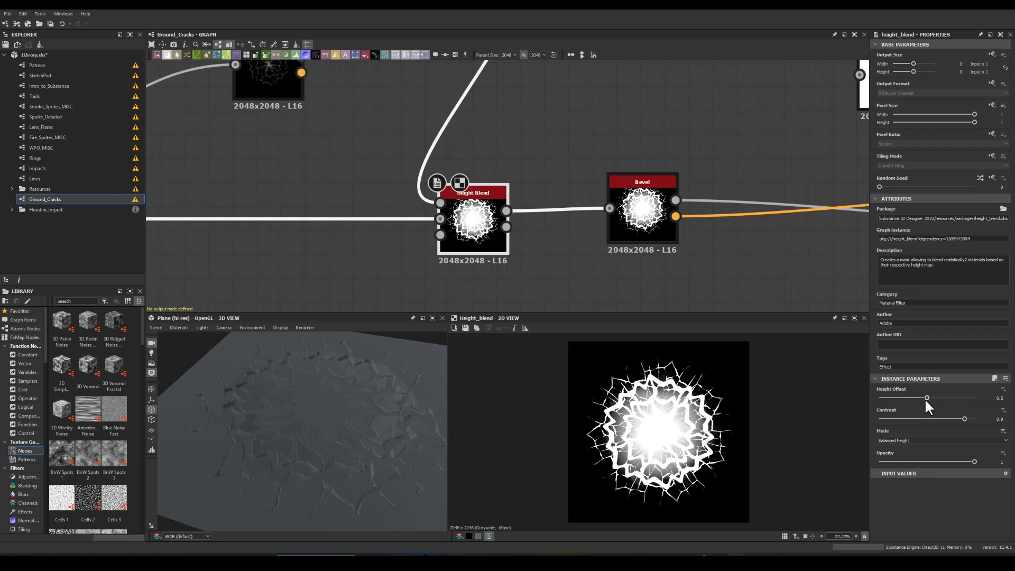
pyautogui.moveTo(927, 397); pyautogui.dragTo(885, 398)
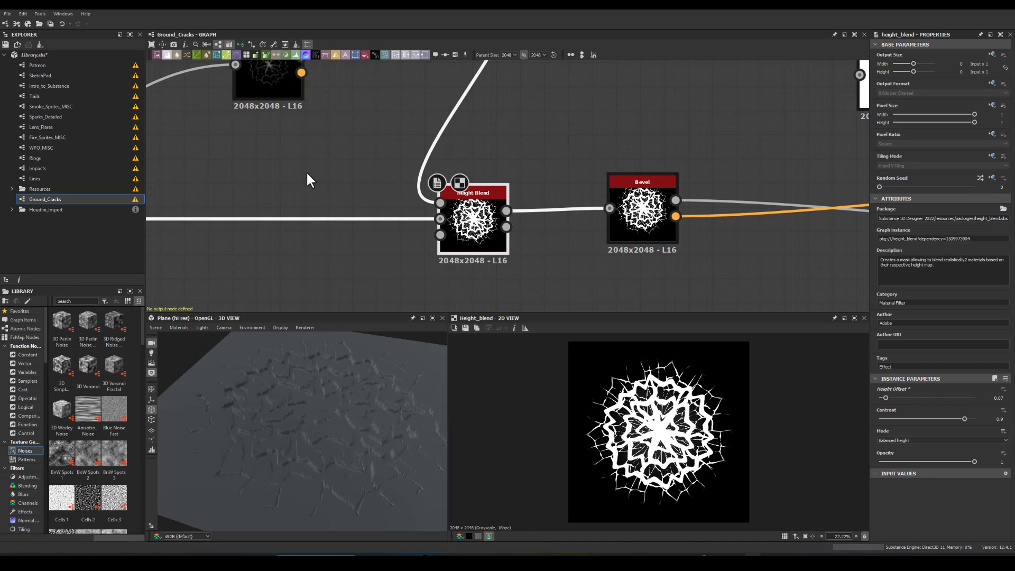
# Step: Move the Histogram Scan out of line and connect the cracks Blend directly to the Height Blend's bottom height
pyautogui.moveTo(292, 187); pyautogui.dragTo(401, 176, button='middle')
pyautogui.scroll(-2, 401, 177)
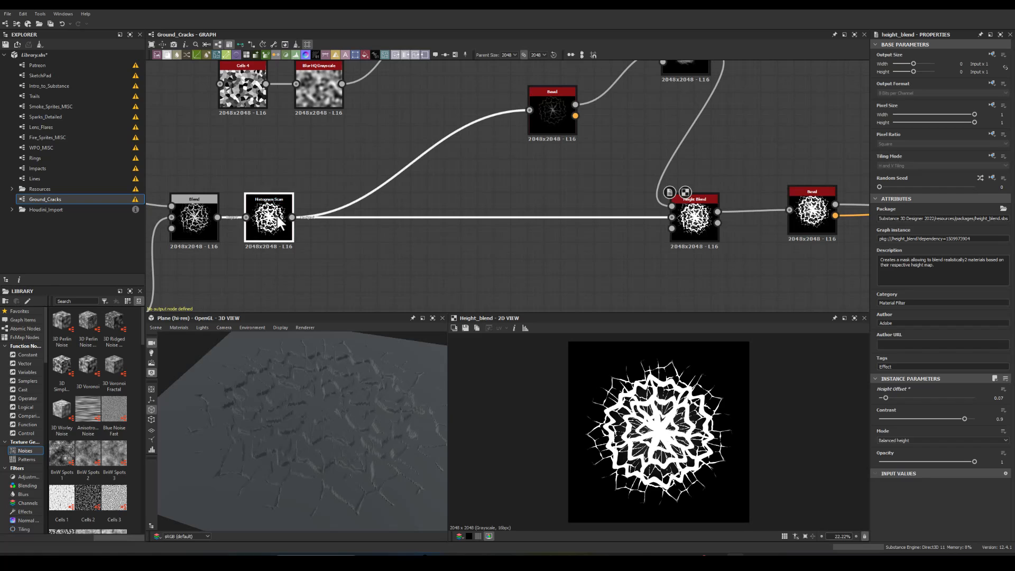
pyautogui.moveTo(268, 222); pyautogui.dragTo(269, 172)
pyautogui.moveTo(218, 217); pyautogui.dragTo(670, 217)
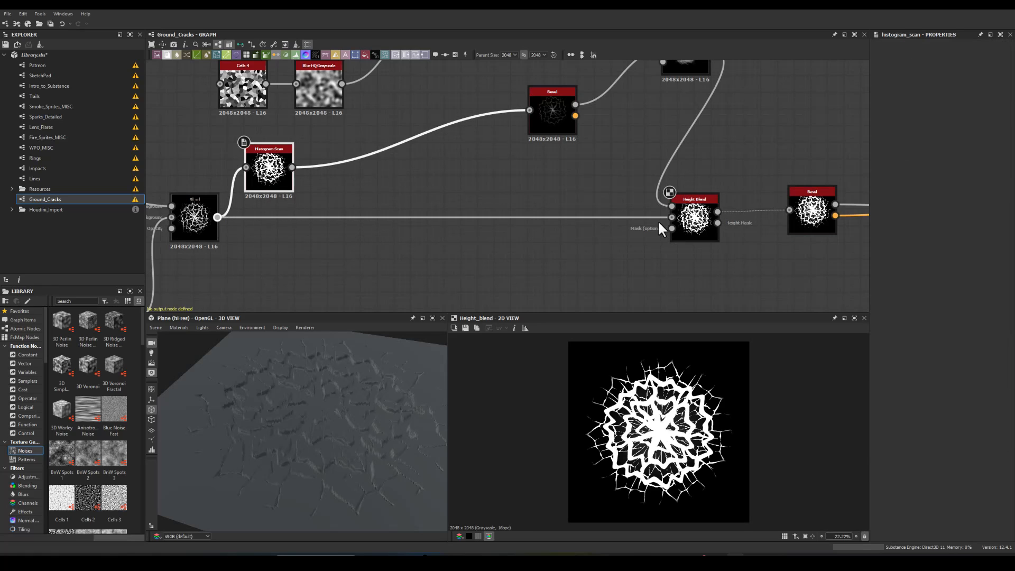
# Step: Insert a Bevel between the cracks Blend and the Height Blend's bottom height, and set its Distance to 0
pyautogui.moveTo(219, 217); pyautogui.dragTo(493, 243)
pyautogui.write('bevel')
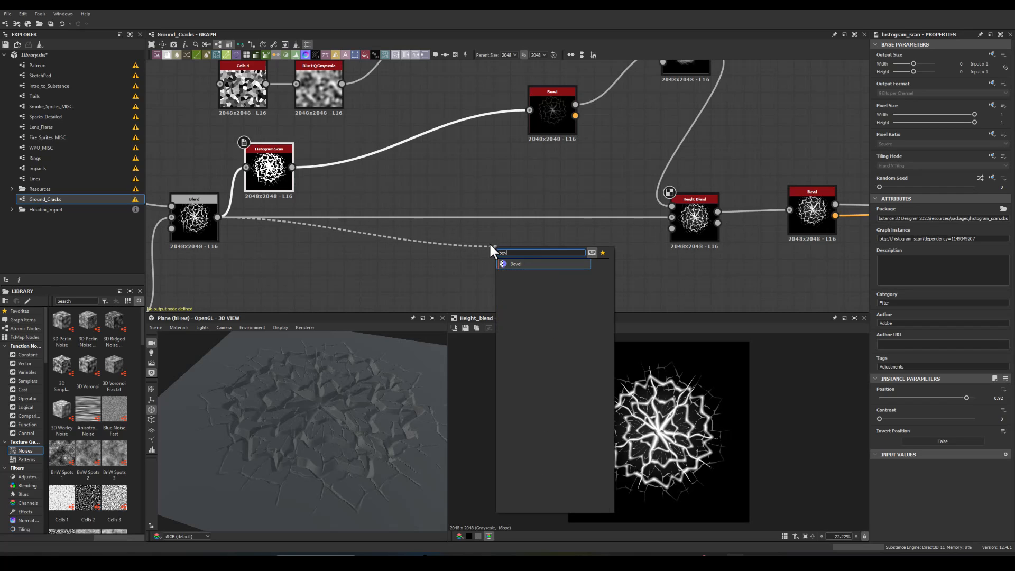
pyautogui.press('Return')
pyautogui.moveTo(542, 245); pyautogui.dragTo(671, 217)
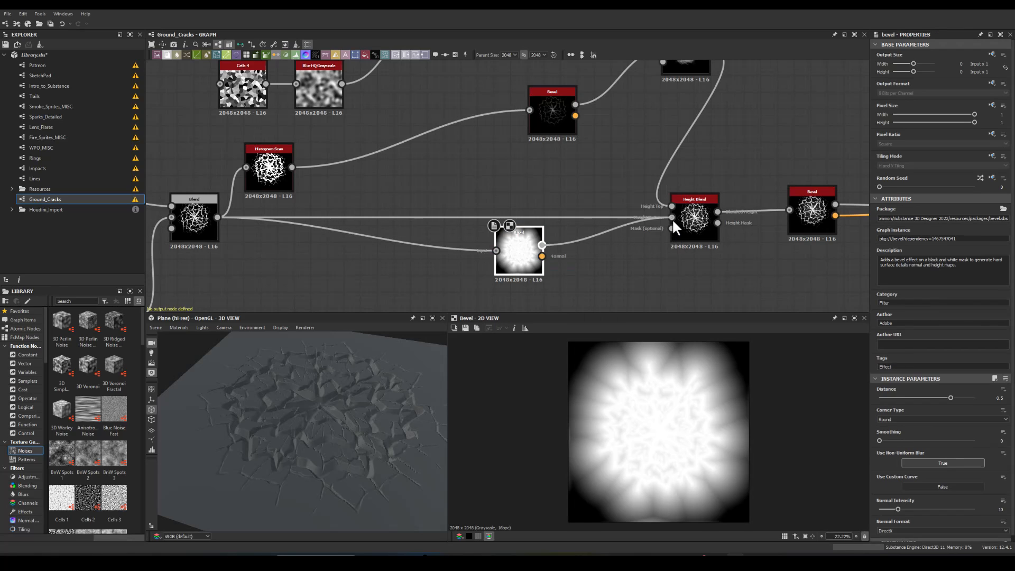
pyautogui.moveTo(946, 397); pyautogui.dragTo(924, 395)
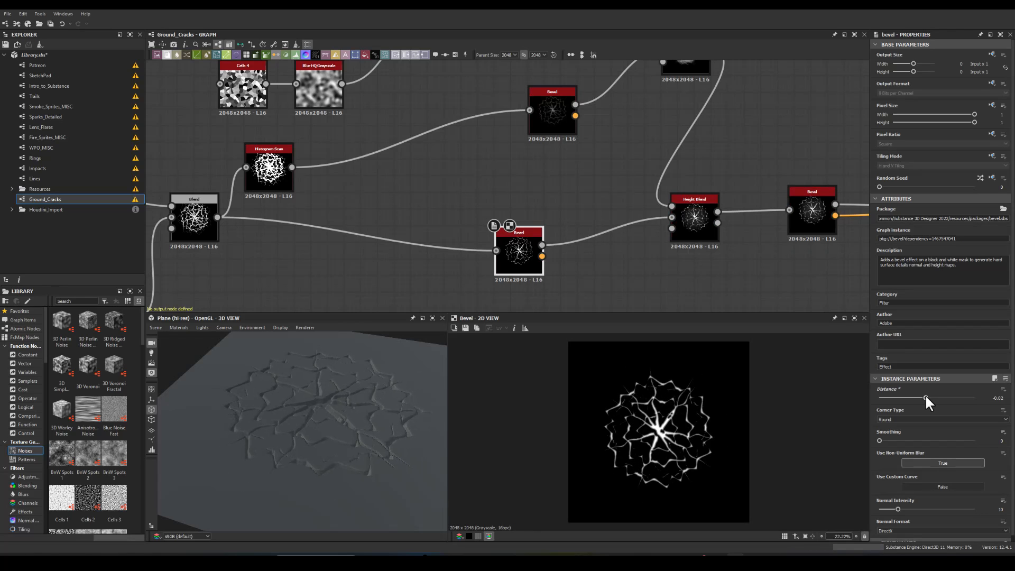
pyautogui.moveTo(925, 398); pyautogui.dragTo(926, 393)
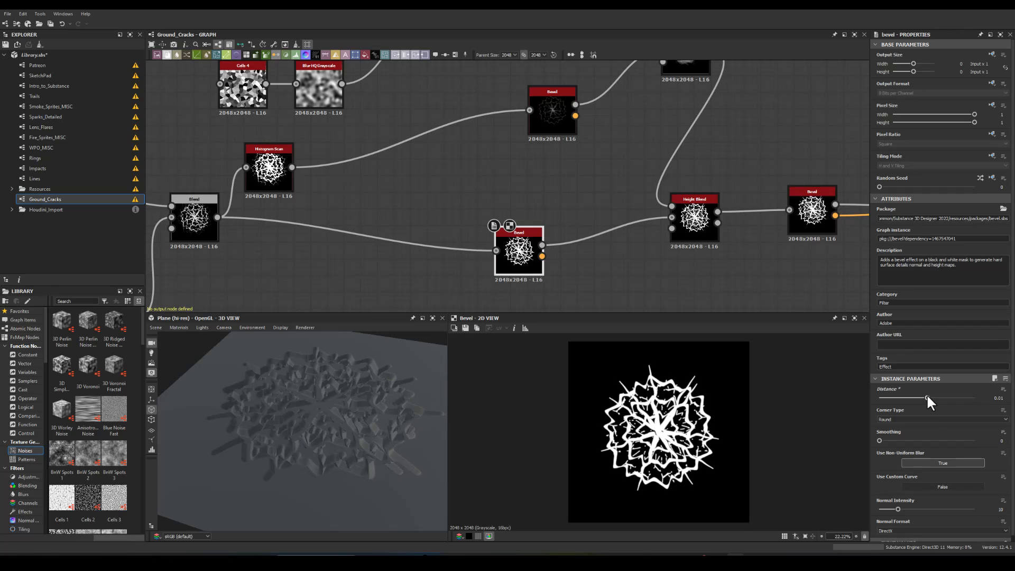
pyautogui.click(1006, 399)
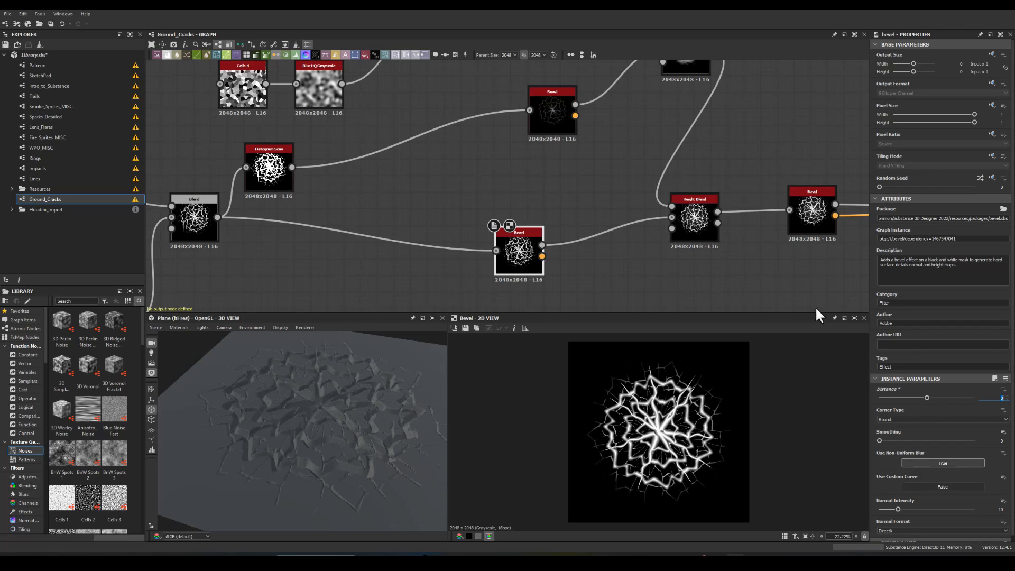
# Step: Feed the new Bevel from the Histogram Scan instead of the Blend and lower its Distance slightly below zero
pyautogui.moveTo(718, 285); pyautogui.dragTo(649, 264, button='middle')
pyautogui.scroll(3, 449, 218)
pyautogui.scroll(-1, 264, 153)
pyautogui.moveTo(233, 133); pyautogui.dragTo(462, 180, button='middle')
pyautogui.moveTo(391, 185); pyautogui.dragTo(328, 164, button='middle')
pyautogui.moveTo(240, 128); pyautogui.dragTo(545, 252)
pyautogui.click(578, 267)
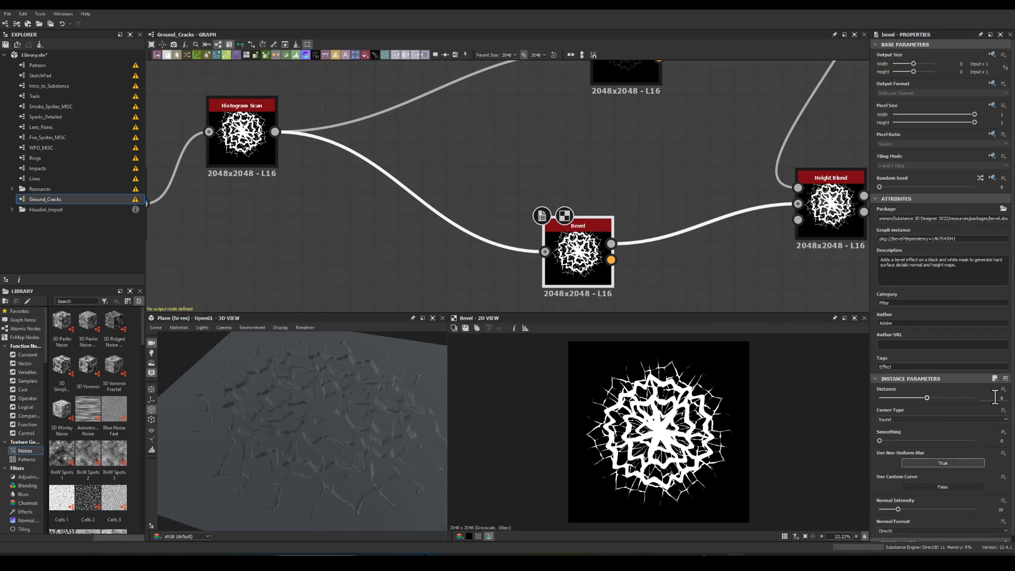
pyautogui.moveTo(927, 394); pyautogui.dragTo(924, 395)
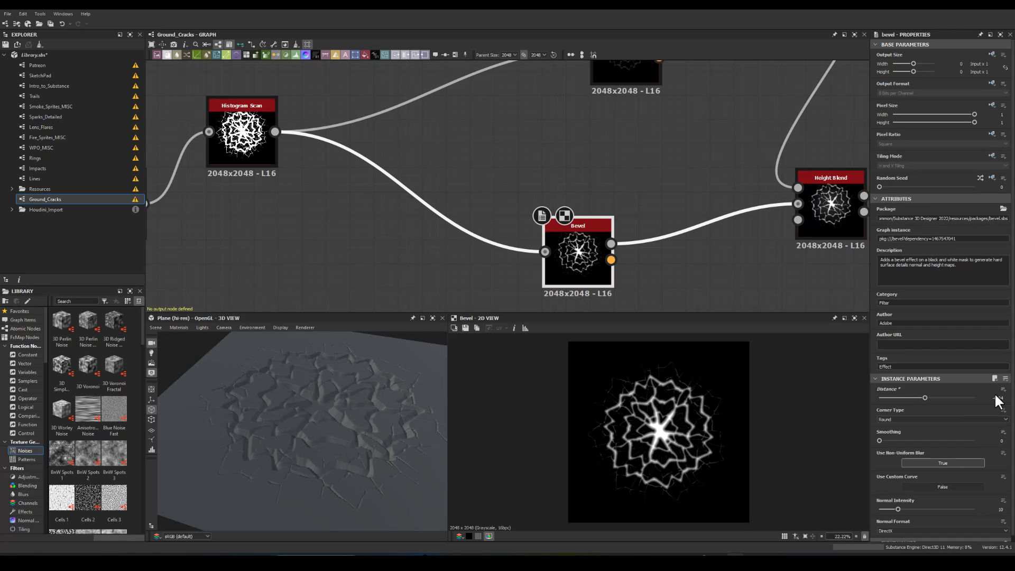
# Step: Set the Height Blend's Height Offset to 0.48 and its Contrast to 1
pyautogui.moveTo(710, 211); pyautogui.dragTo(472, 179, button='middle')
pyautogui.click(587, 169)
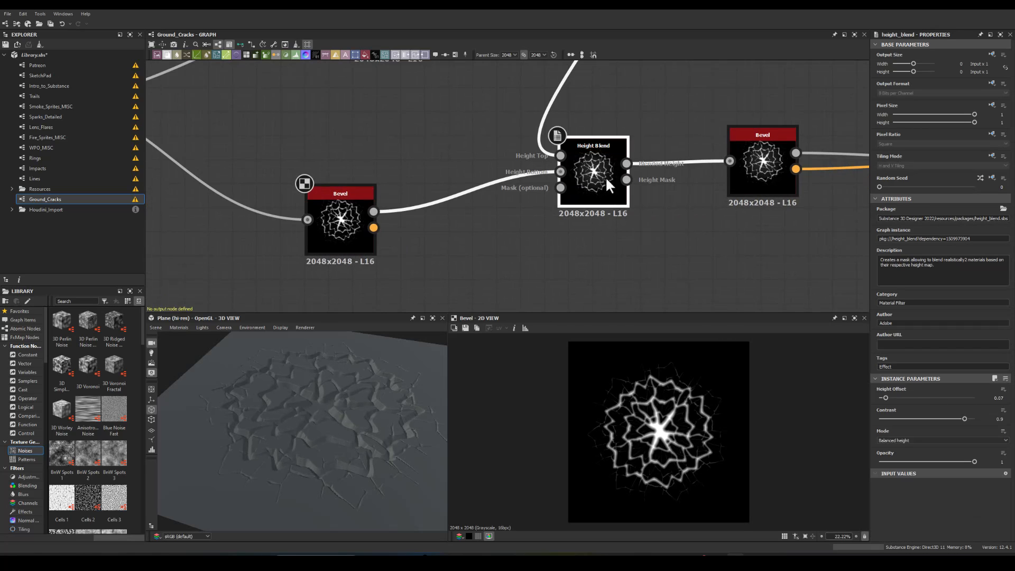
pyautogui.moveTo(886, 394); pyautogui.dragTo(938, 398)
pyautogui.moveTo(914, 398); pyautogui.dragTo(1012, 421)
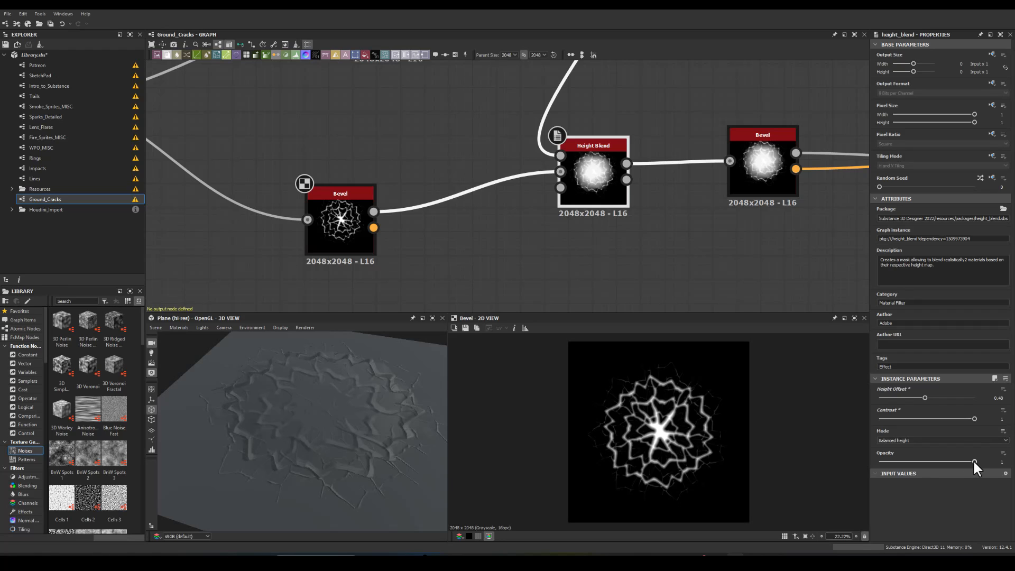
# Step: Try the Height Blend's blending modes and set the mode to Bottom height priority
pyautogui.click(895, 439)
pyautogui.click(892, 450)
pyautogui.click(893, 438)
pyautogui.click(892, 445)
pyautogui.click(897, 439)
pyautogui.click(897, 449)
# Step: Set the Height Blend's Height Offset to 0.51 and Opacity to 0.8, and inspect the cracks on the plane
pyautogui.moveTo(922, 395); pyautogui.dragTo(868, 401)
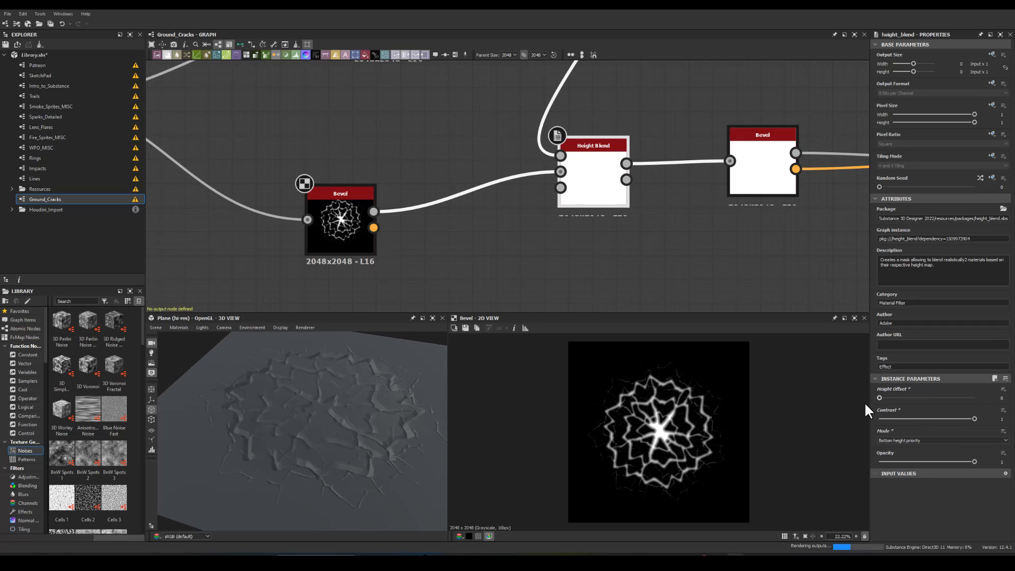
pyautogui.moveTo(873, 411); pyautogui.dragTo(981, 427)
pyautogui.moveTo(939, 461)
pyautogui.mouseDown()
pyautogui.moveTo(836, 461)
pyautogui.moveTo(955, 468)
pyautogui.mouseUp()
pyautogui.moveTo(407, 433); pyautogui.dragTo(317, 423)
pyautogui.moveTo(547, 267); pyautogui.dragTo(410, 247, button='middle')
pyautogui.scroll(-2, 471, 249)
pyautogui.moveTo(317, 384)
pyautogui.mouseDown()
pyautogui.moveTo(329, 354)
pyautogui.moveTo(322, 392)
pyautogui.mouseUp()
pyautogui.moveTo(464, 232); pyautogui.dragTo(386, 228, button='middle')
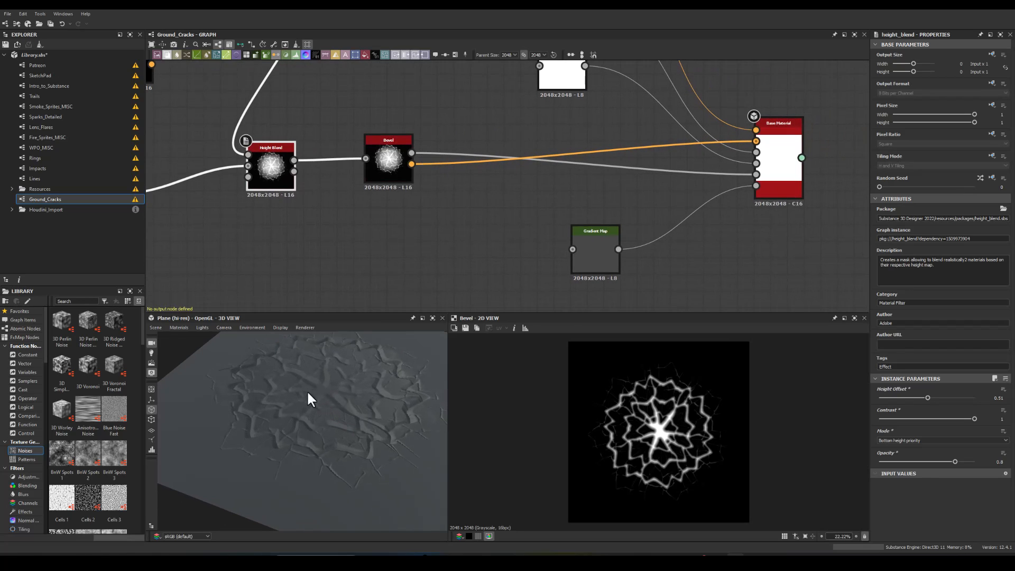
# Step: Insert a Normal Intensity node between the final Bevel's normal output and the Base Material
pyautogui.scroll(2, 404, 180)
pyautogui.moveTo(401, 167); pyautogui.dragTo(502, 241)
pyautogui.write('inv')
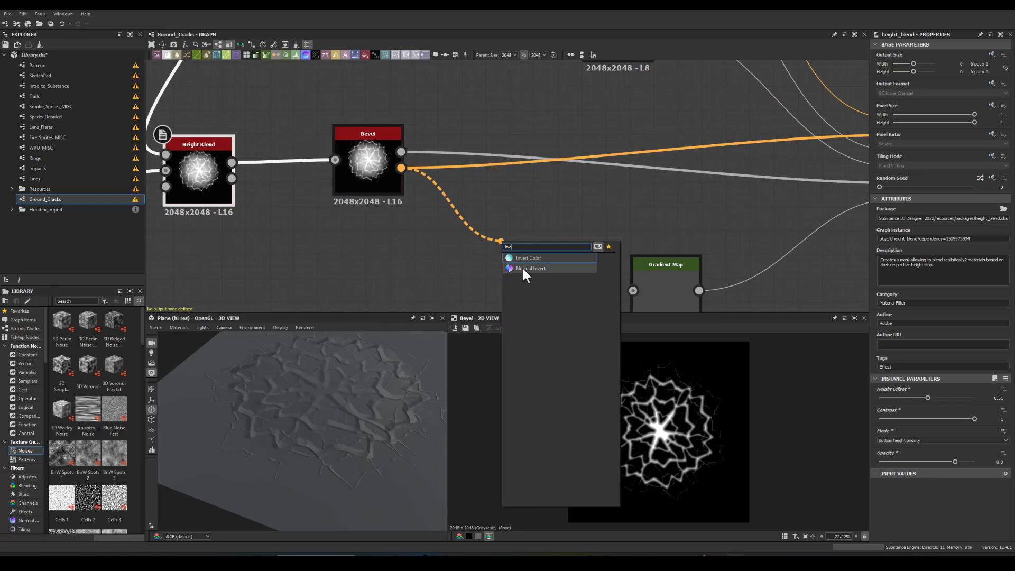
pyautogui.click(453, 226)
pyautogui.moveTo(437, 193); pyautogui.dragTo(503, 224)
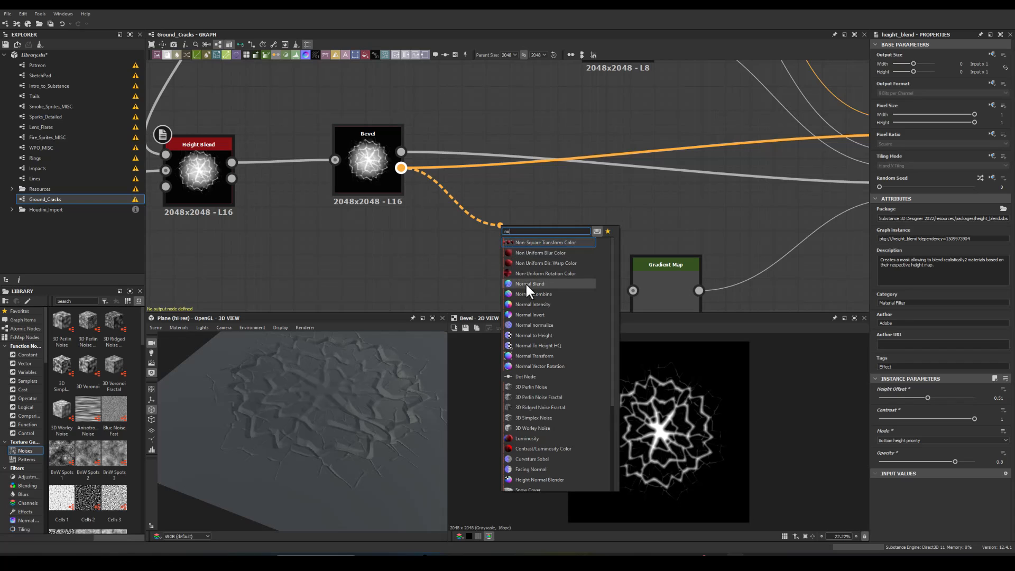
pyautogui.click(524, 299)
pyautogui.moveTo(528, 259); pyautogui.dragTo(393, 271, button='middle')
pyautogui.moveTo(445, 230); pyautogui.dragTo(765, 148)
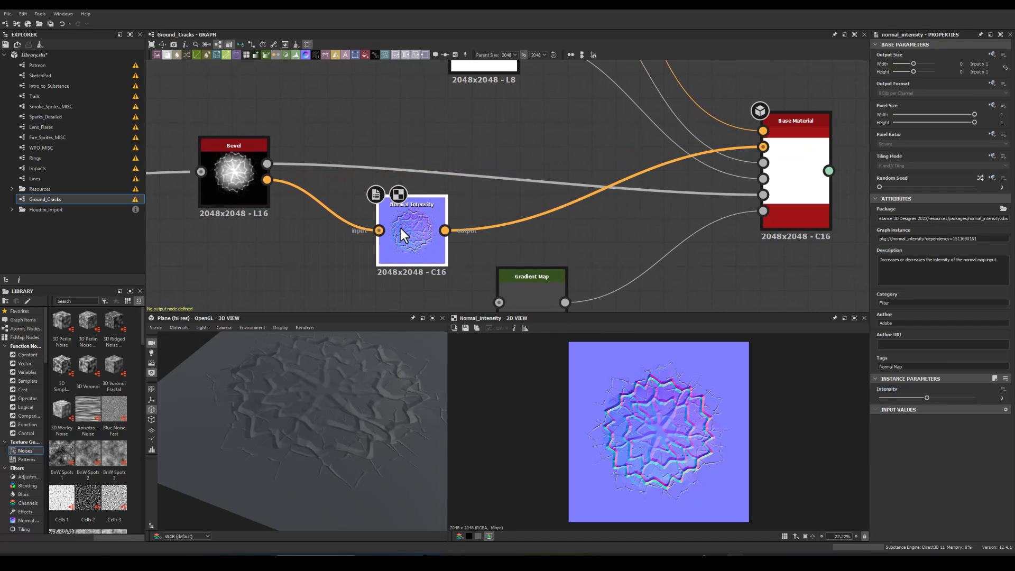
# Step: Set the Normal Intensity node's Intensity to 0.3 and inspect the cracks up close on the plane
pyautogui.moveTo(926, 398)
pyautogui.mouseDown()
pyautogui.moveTo(977, 398)
pyautogui.moveTo(916, 398)
pyautogui.moveTo(941, 398)
pyautogui.mouseUp()
pyautogui.click(996, 398)
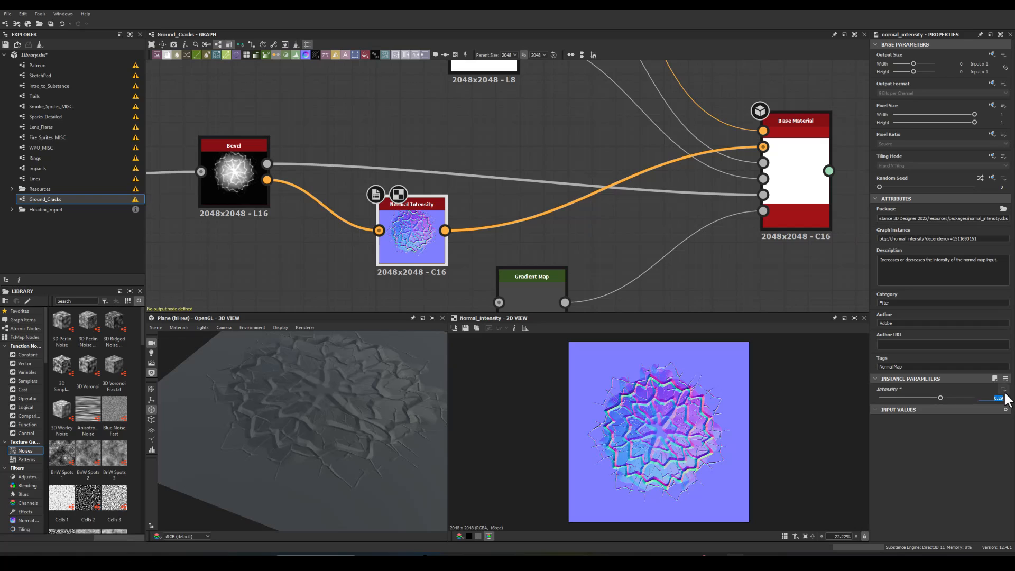
pyautogui.moveTo(337, 351); pyautogui.dragTo(295, 407)
pyautogui.moveTo(249, 271); pyautogui.dragTo(354, 257, button='middle')
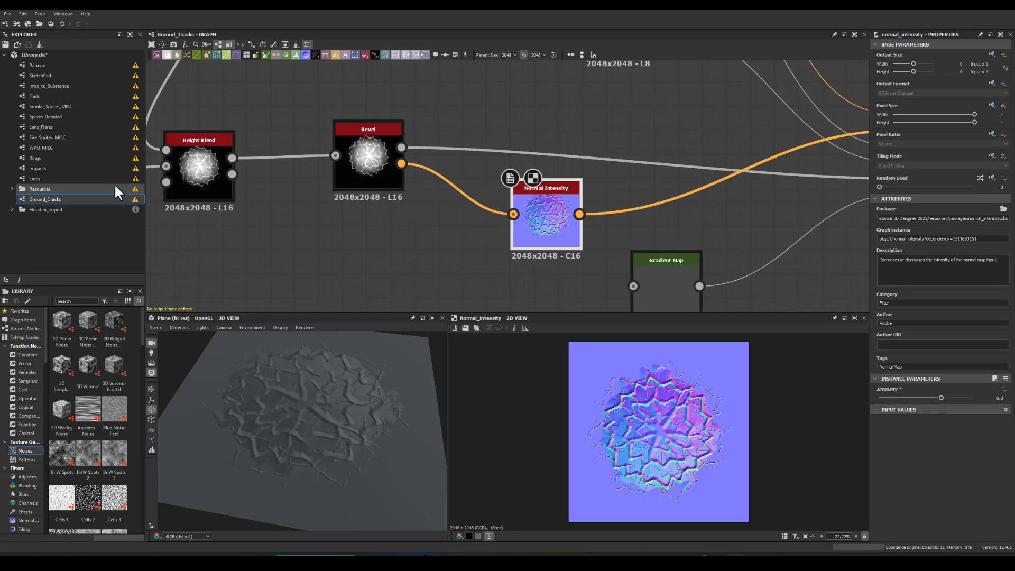
pyautogui.moveTo(195, 229); pyautogui.dragTo(372, 222, button='middle')
pyautogui.scroll(5, 282, 380)
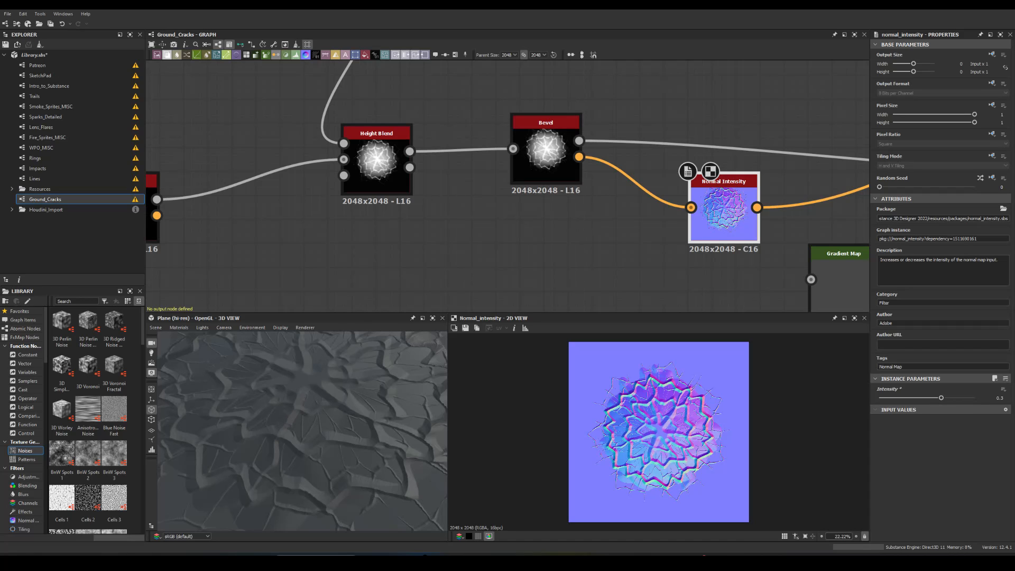
# Step: Review the node graph from the Height Blend back to the noise nodes that generate the ring cracks
pyautogui.moveTo(298, 259); pyautogui.dragTo(398, 257, button='middle')
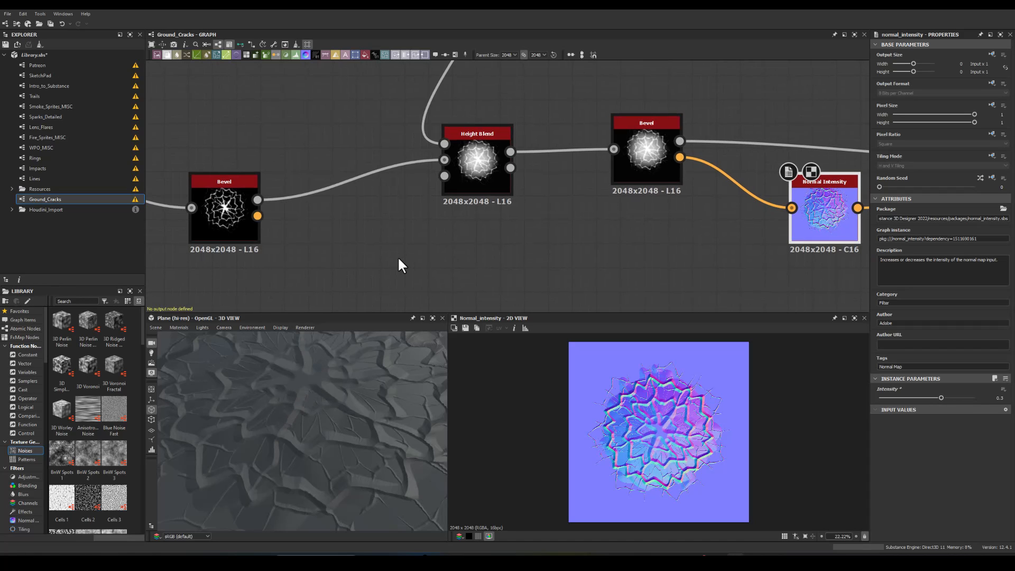
pyautogui.moveTo(263, 160); pyautogui.dragTo(357, 136, button='middle')
pyautogui.scroll(-4, 356, 138)
pyautogui.moveTo(248, 140); pyautogui.dragTo(459, 229, button='middle')
pyautogui.moveTo(181, 199); pyautogui.dragTo(451, 188, button='middle')
pyautogui.moveTo(357, 198); pyautogui.dragTo(334, 159, button='middle')
pyautogui.scroll(3, 497, 210)
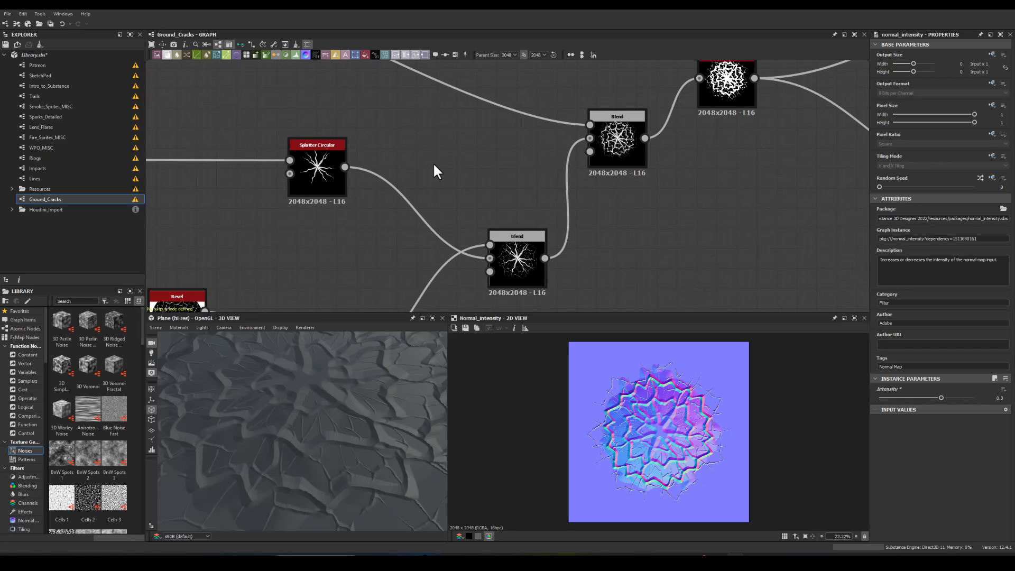
pyautogui.moveTo(490, 190); pyautogui.dragTo(347, 273, button='middle')
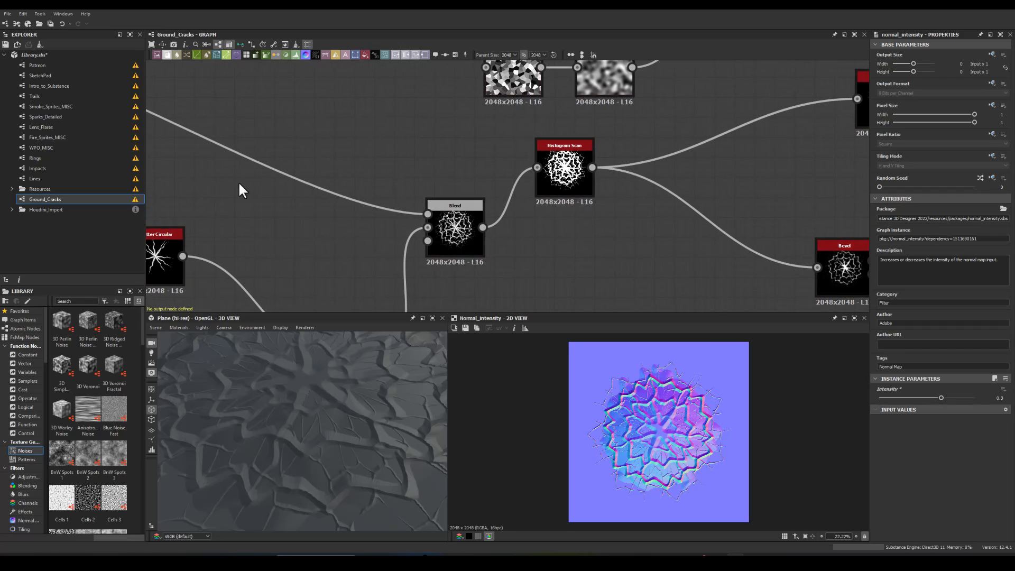
pyautogui.moveTo(238, 181); pyautogui.dragTo(527, 267, button='middle')
pyautogui.moveTo(206, 153); pyautogui.dragTo(512, 200, button='middle')
pyautogui.moveTo(211, 122); pyautogui.dragTo(431, 216, button='middle')
pyautogui.moveTo(249, 253); pyautogui.dragTo(333, 149, button='middle')
pyautogui.scroll(-2, 317, 204)
pyautogui.moveTo(281, 210); pyautogui.dragTo(357, 206, button='middle')
pyautogui.scroll(-4, 343, 383)
# Step: Set the Position of the Histogram Scan feeding the three Shape Mappers to 0.06
pyautogui.moveTo(343, 384); pyautogui.dragTo(308, 397)
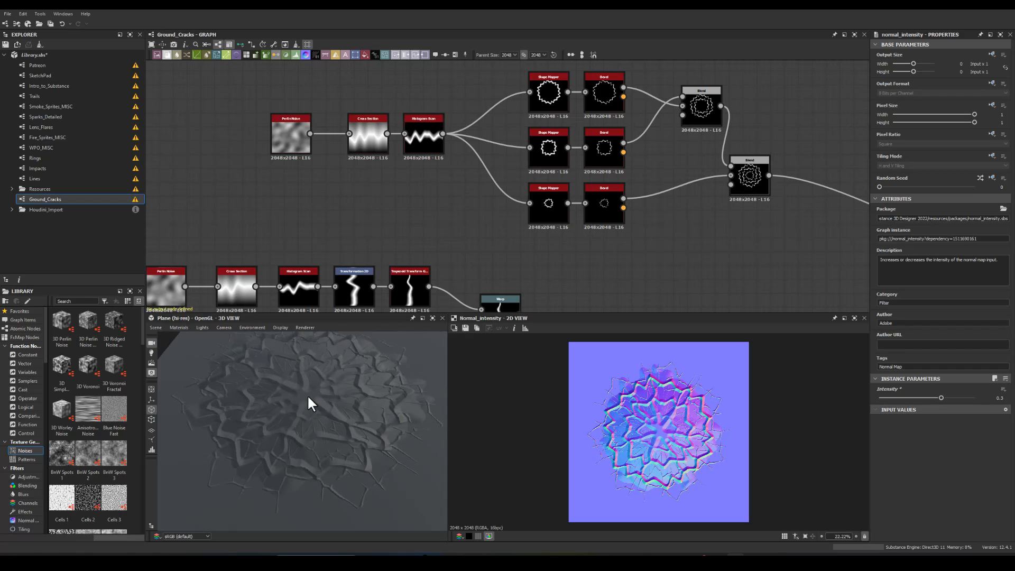
pyautogui.moveTo(361, 156); pyautogui.dragTo(335, 168, button='middle')
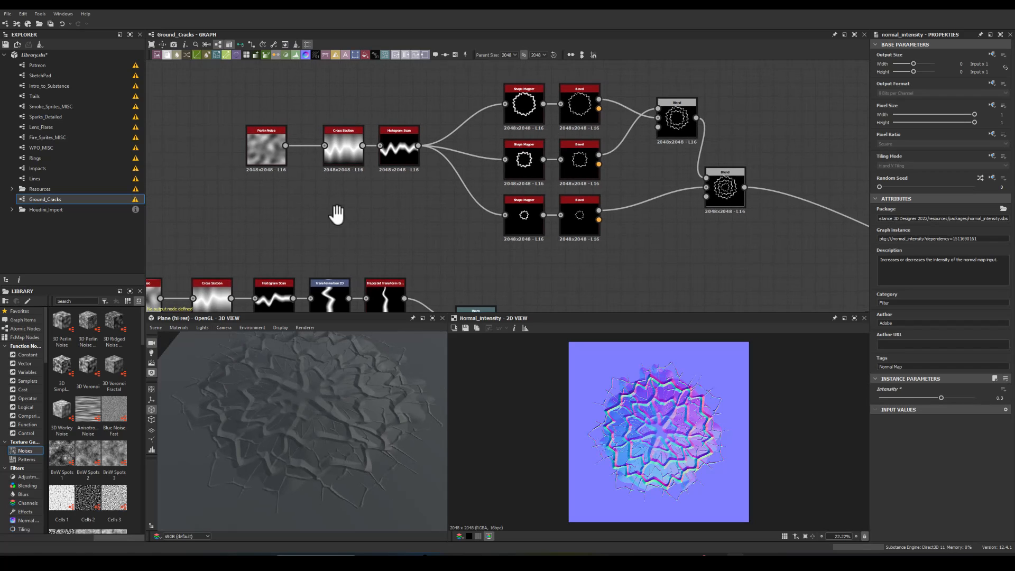
pyautogui.scroll(1, 408, 185)
pyautogui.click(394, 128)
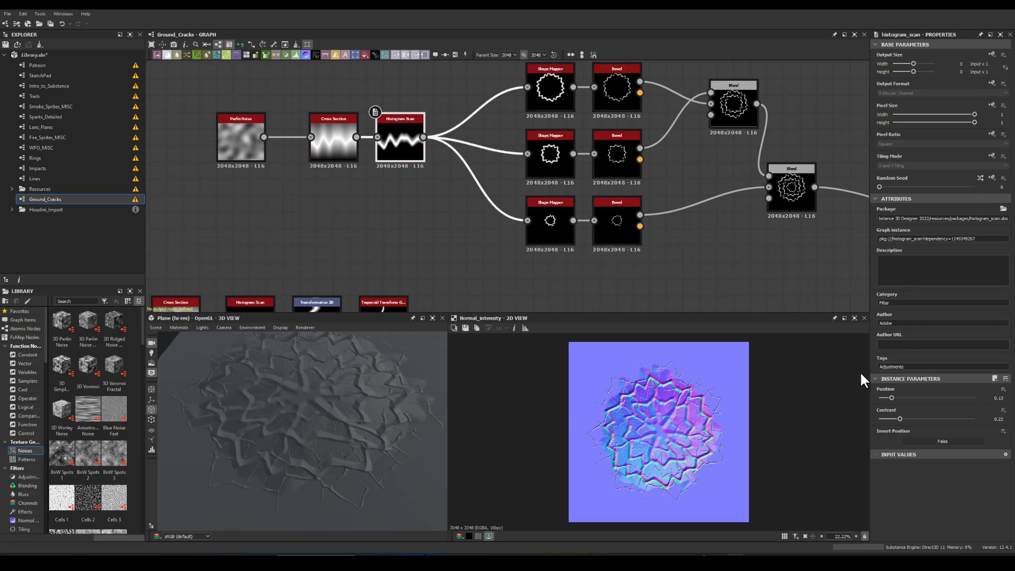
pyautogui.moveTo(889, 395)
pyautogui.mouseDown()
pyautogui.moveTo(874, 391)
pyautogui.moveTo(884, 391)
pyautogui.mouseUp()
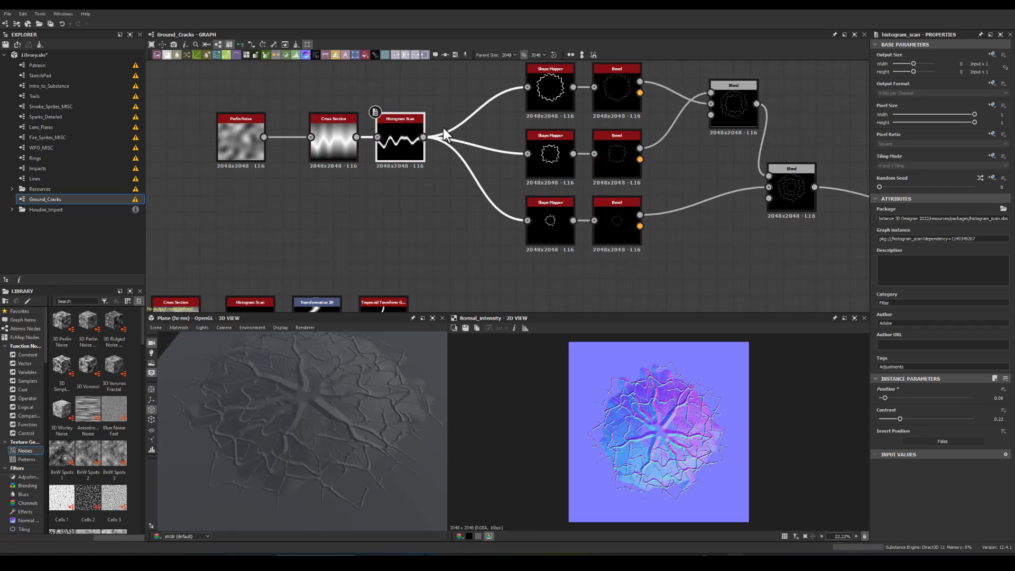
# Step: Set the Scale of the Perlin Noise node that drives the ring cracks to 7
pyautogui.click(227, 123)
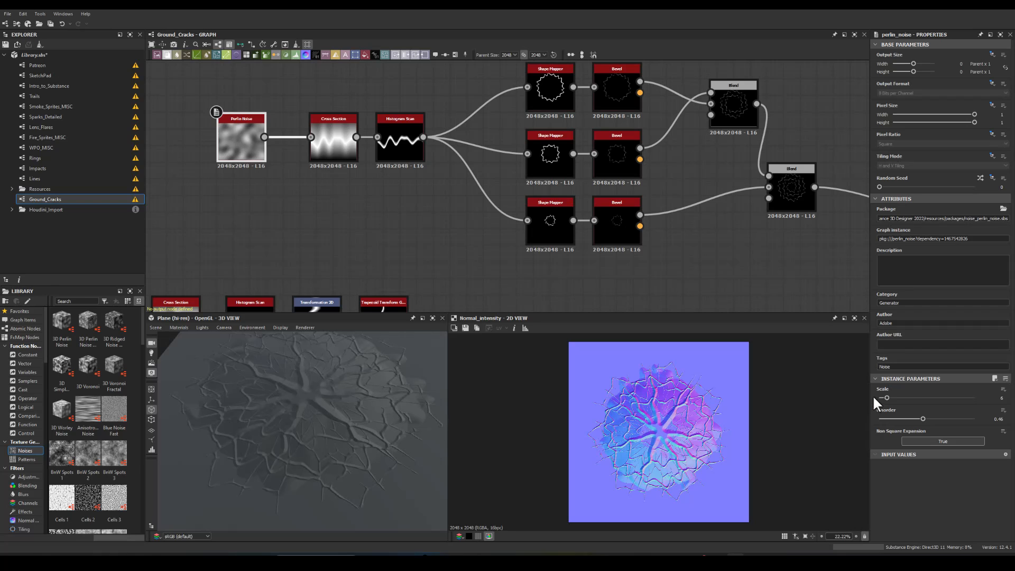
pyautogui.moveTo(884, 395); pyautogui.dragTo(890, 397)
pyautogui.click(1001, 398)
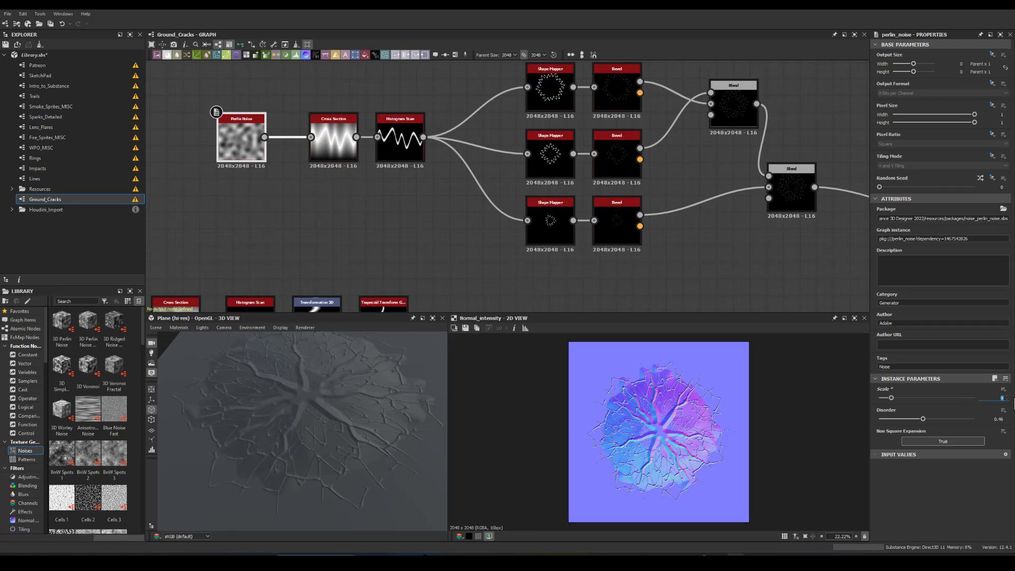
pyautogui.press('Return')
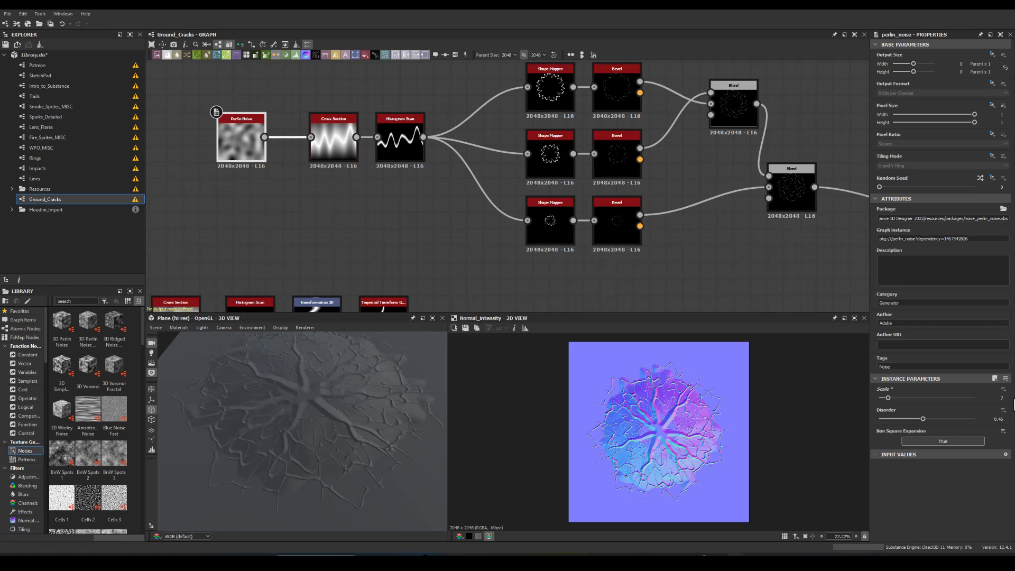
# Step: Set the ring cracks' Cross Section node to a Height scale of 0.43 and a Height offset of 0.22
pyautogui.click(335, 136)
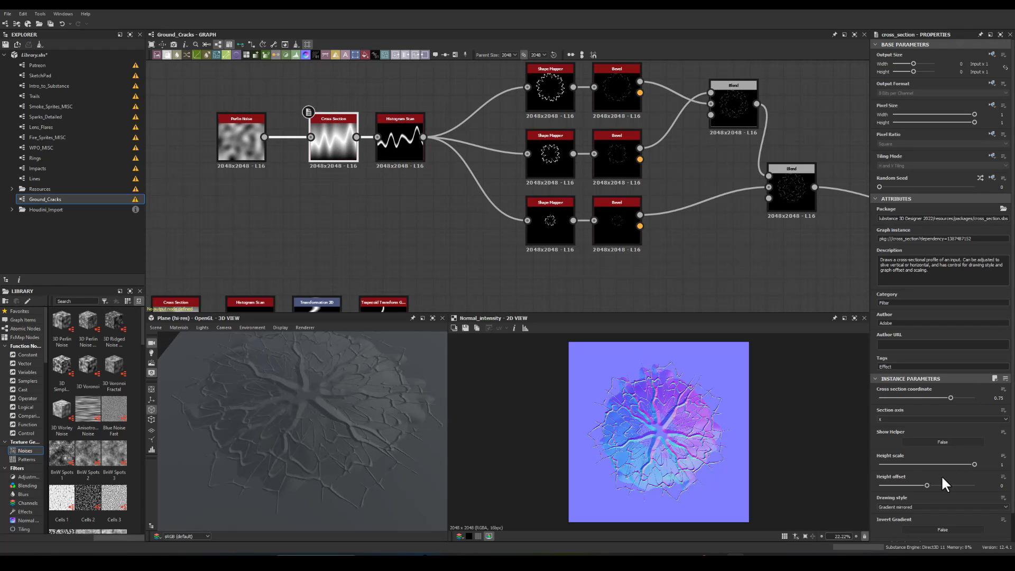
pyautogui.moveTo(925, 484); pyautogui.dragTo(919, 464)
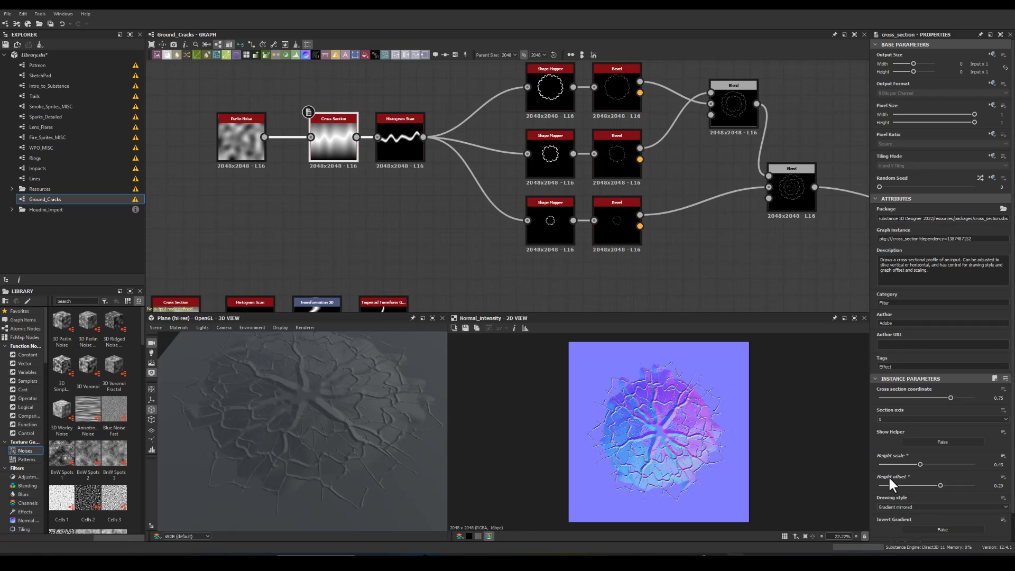
pyautogui.moveTo(939, 483)
pyautogui.mouseDown()
pyautogui.moveTo(950, 484)
pyautogui.moveTo(936, 482)
pyautogui.mouseUp()
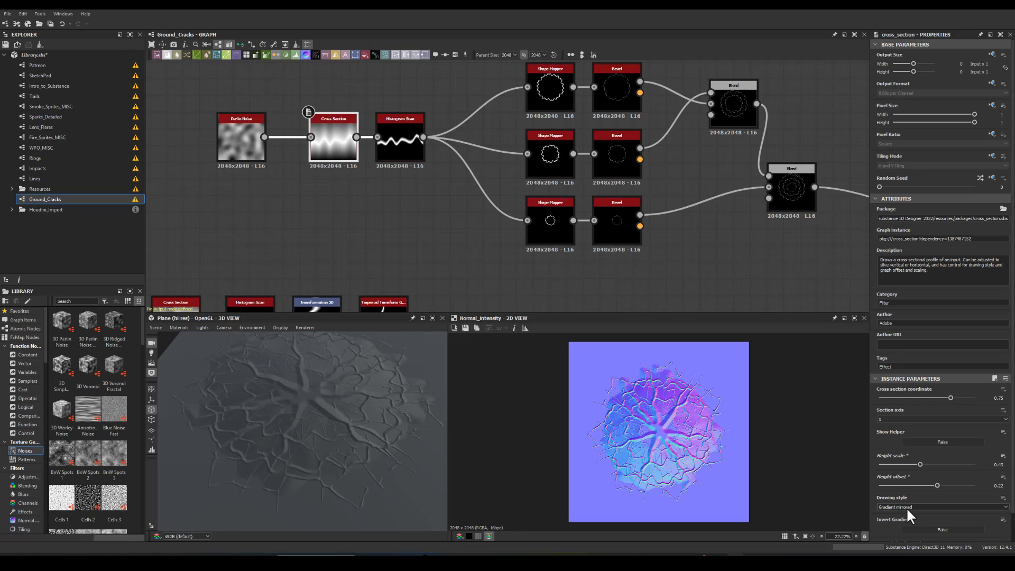
# Step: Switch the ring cracks' Cross Section from Smooth to Polygonal and set its Segment amount to 14
pyautogui.scroll(-2, 907, 503)
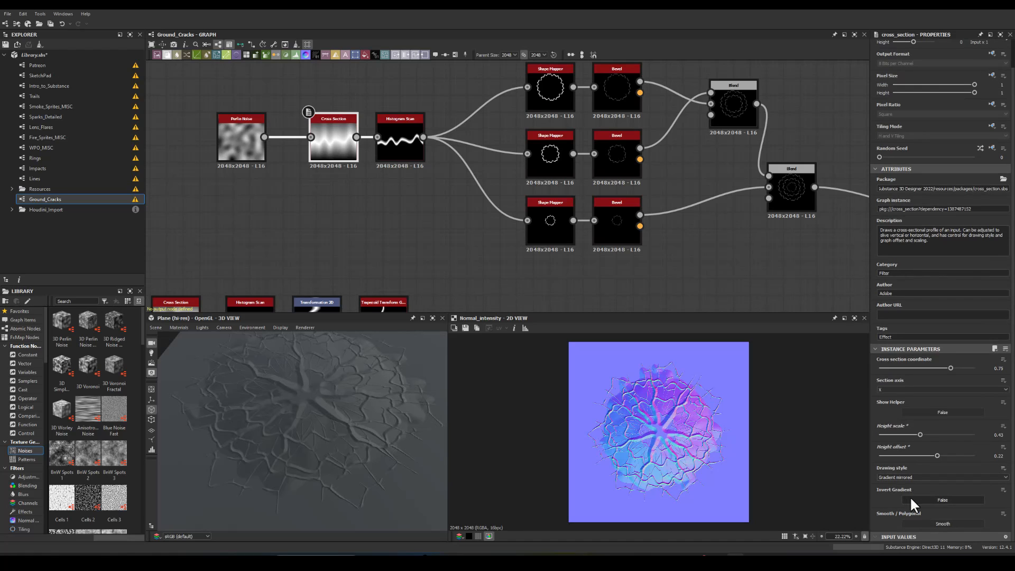
pyautogui.click(915, 521)
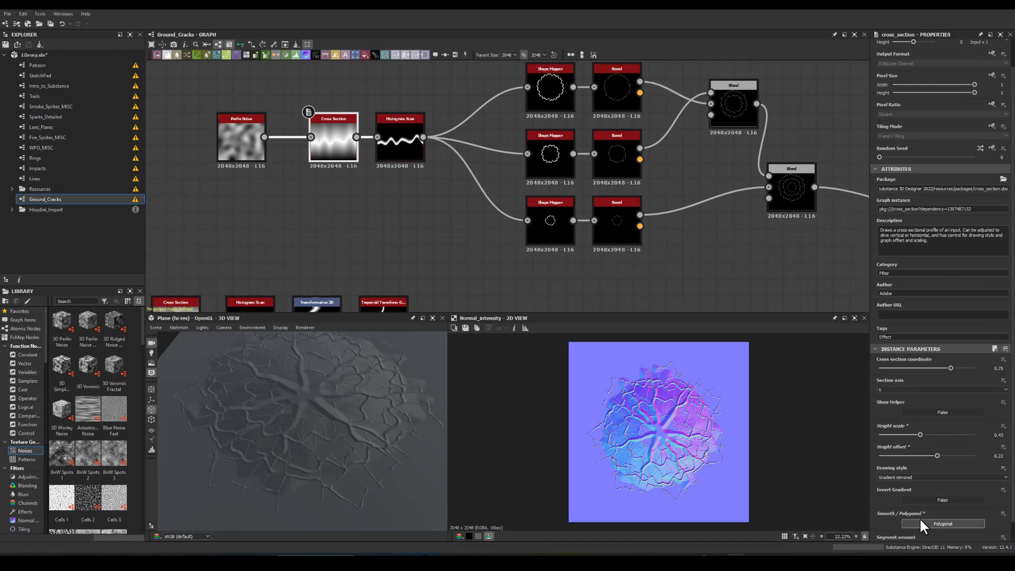
pyautogui.scroll(-1, 909, 516)
pyautogui.moveTo(889, 523)
pyautogui.mouseDown()
pyautogui.moveTo(867, 521)
pyautogui.moveTo(882, 522)
pyautogui.mouseUp()
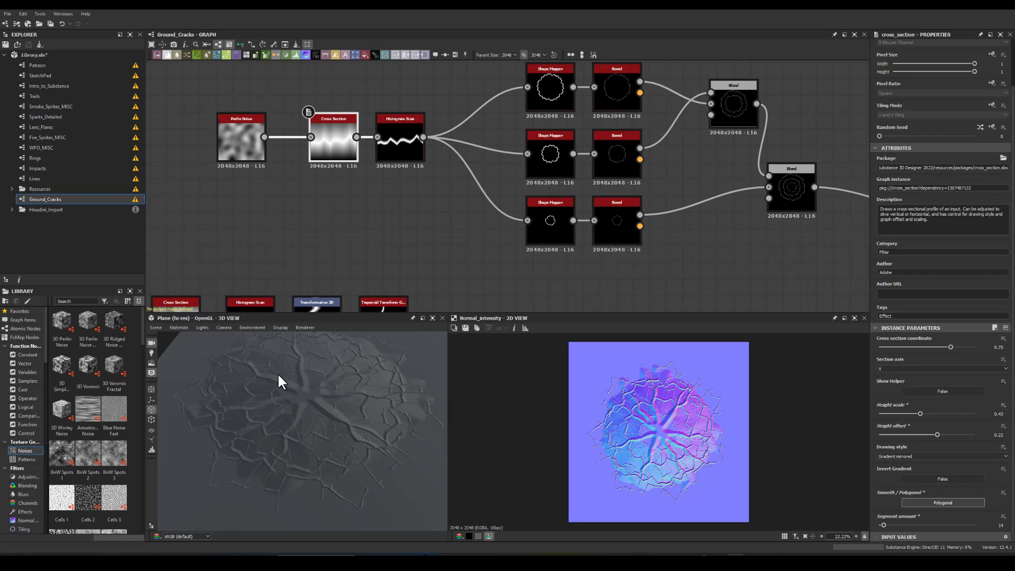
# Step: Switch the Cross Section in the warped radial crack chain to Polygonal and lower its Segment amount for sharper bends
pyautogui.moveTo(335, 256); pyautogui.dragTo(372, 141, button='middle')
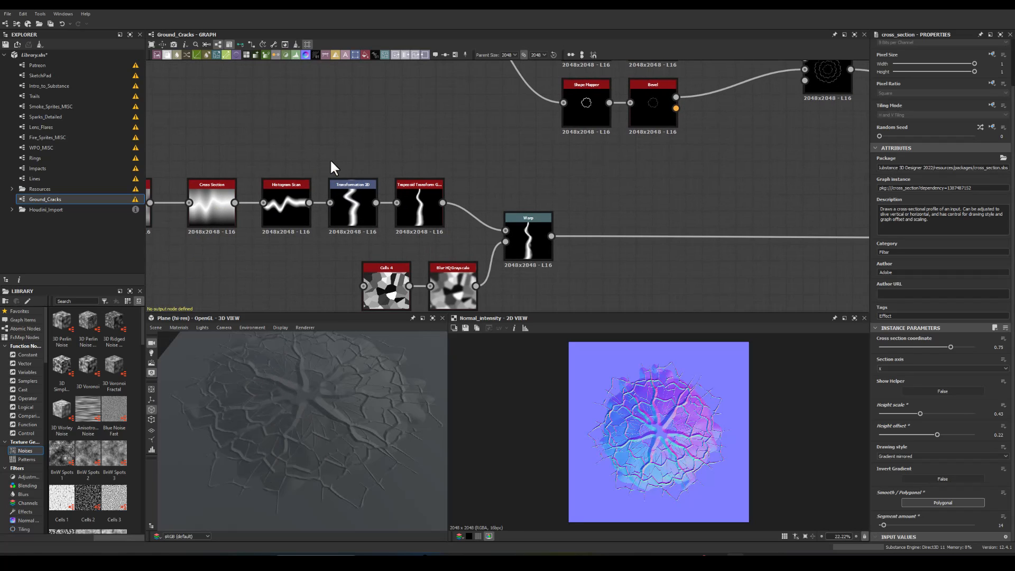
pyautogui.moveTo(275, 153); pyautogui.dragTo(304, 133, button='middle')
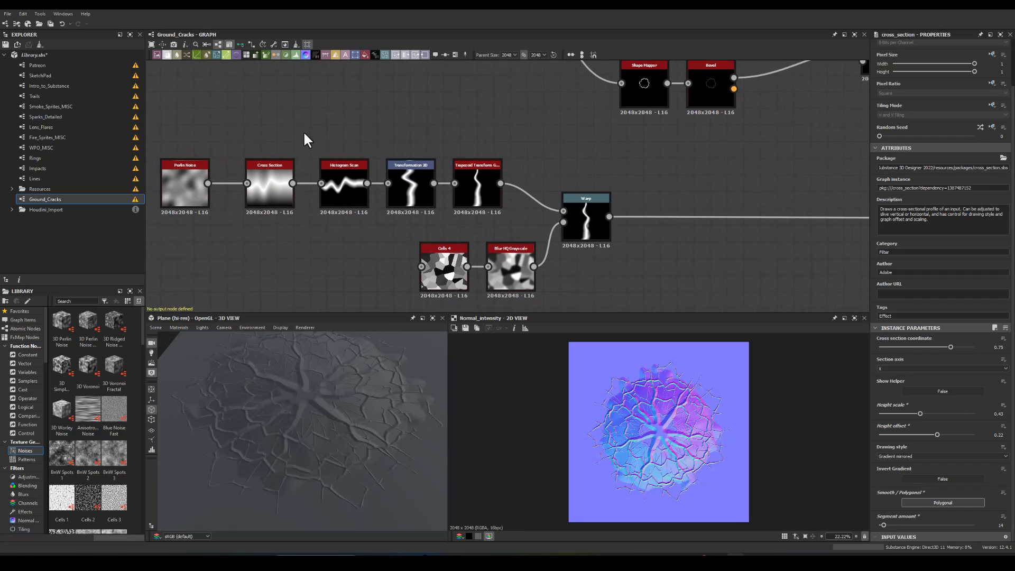
pyautogui.click(265, 177)
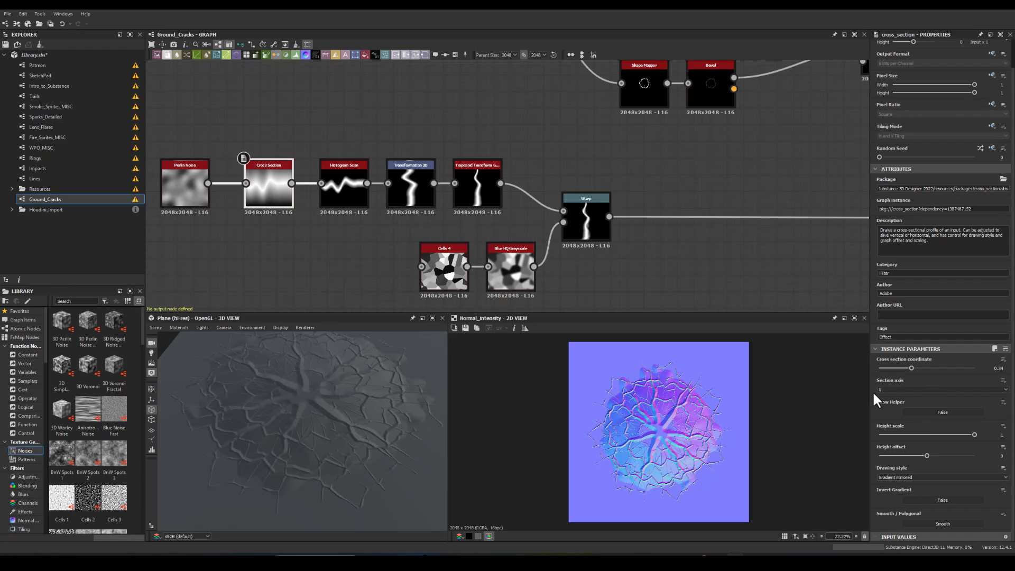
pyautogui.click(912, 522)
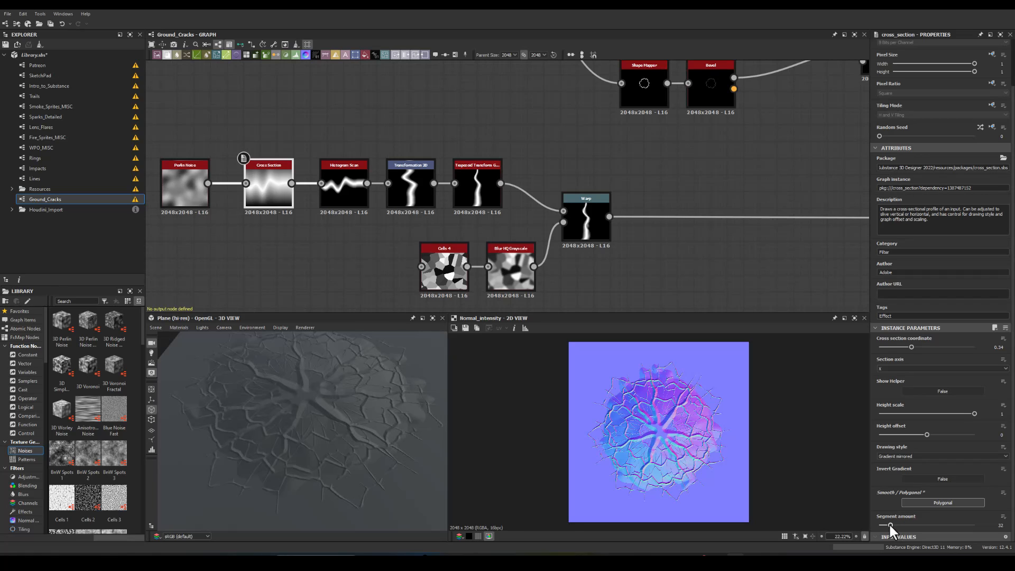
pyautogui.moveTo(889, 523)
pyautogui.mouseDown()
pyautogui.moveTo(873, 522)
pyautogui.moveTo(881, 524)
pyautogui.mouseUp()
# Step: Set the Position of the radial crack chain's Histogram Scan to 0.07 and inspect the thinner cracks on the plane
pyautogui.click(333, 187)
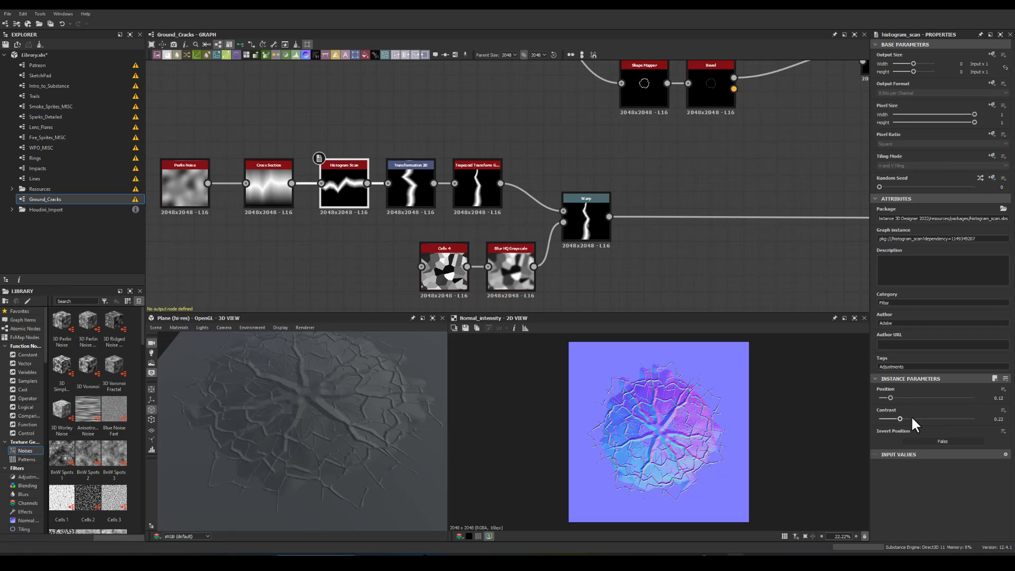
pyautogui.moveTo(889, 397); pyautogui.dragTo(885, 395)
pyautogui.moveTo(296, 378); pyautogui.dragTo(304, 427)
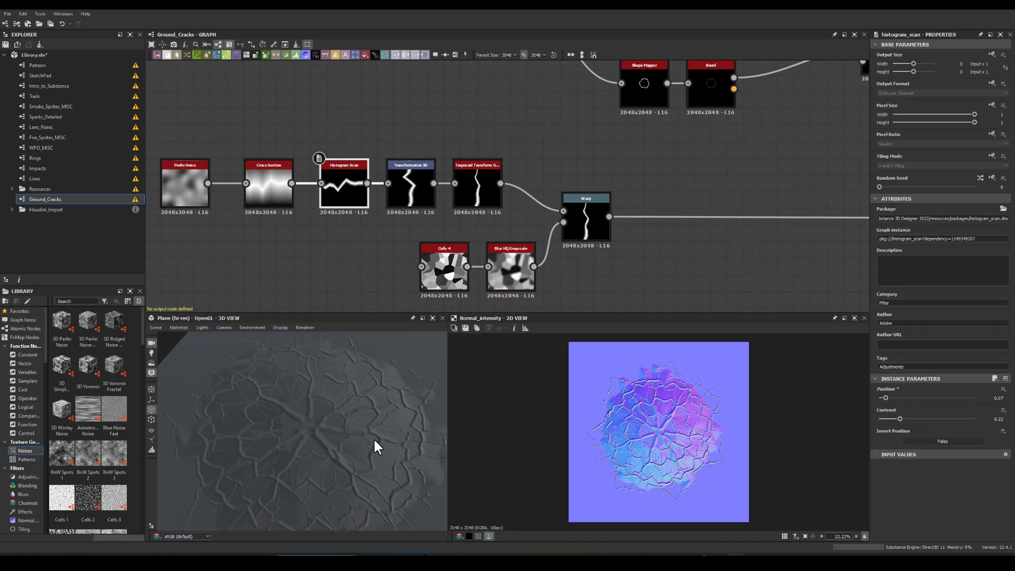
pyautogui.moveTo(361, 394); pyautogui.dragTo(309, 407)
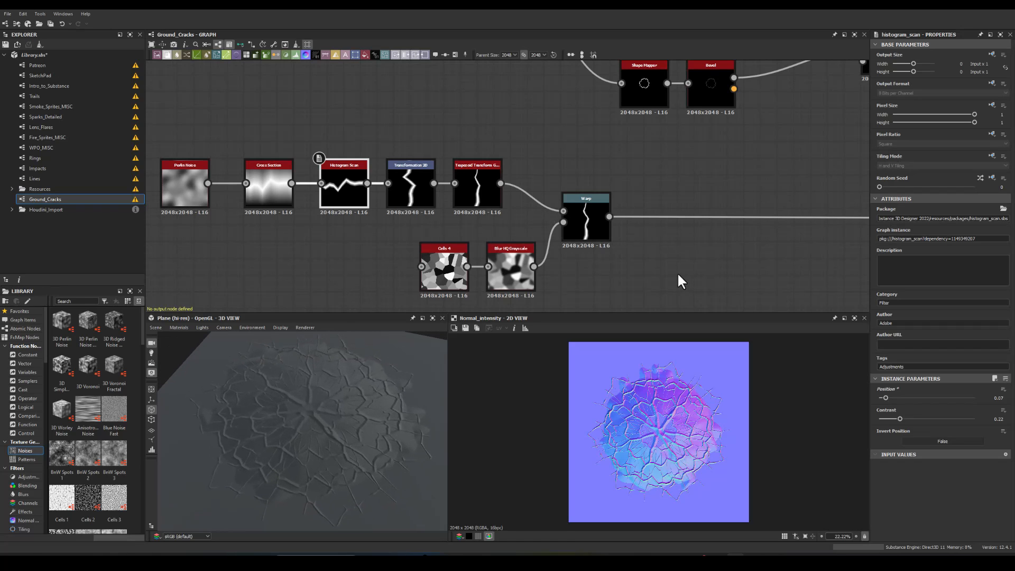
# Step: Add a Tile Sampler node in the empty graph area below the Height Blend and Bevel nodes
pyautogui.scroll(-3, 678, 275)
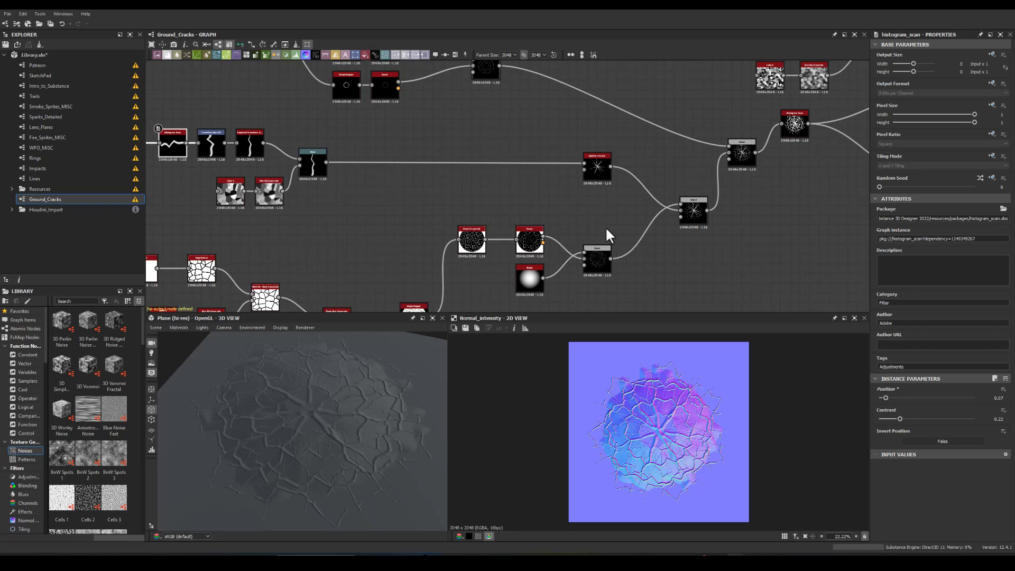
pyautogui.moveTo(607, 230); pyautogui.dragTo(455, 172, button='middle')
pyautogui.moveTo(503, 216)
pyautogui.mouseDown(button='middle')
pyautogui.moveTo(336, 243)
pyautogui.moveTo(428, 264)
pyautogui.mouseUp(button='middle')
pyautogui.moveTo(462, 221); pyautogui.dragTo(422, 244, button='middle')
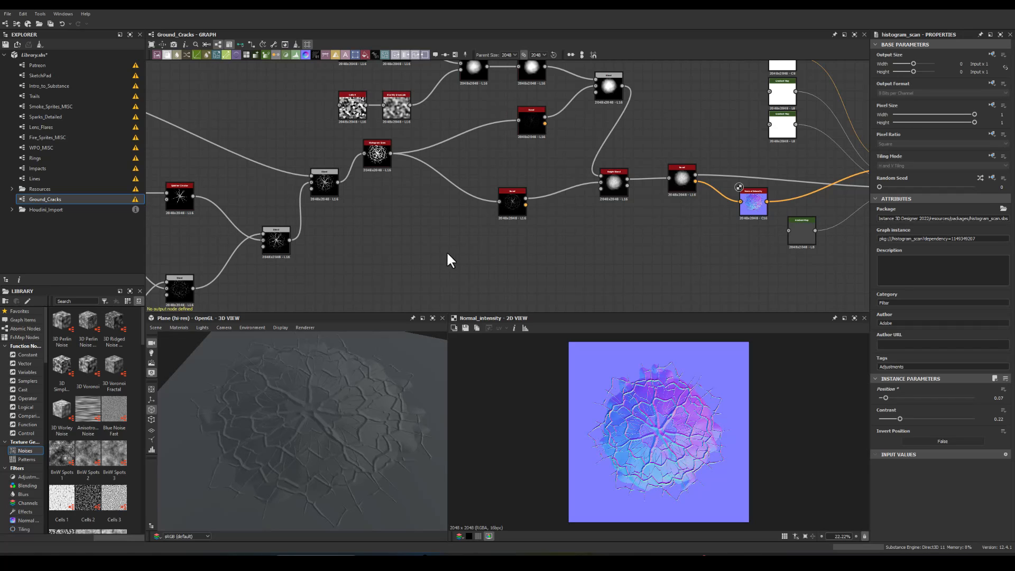
pyautogui.moveTo(550, 268); pyautogui.dragTo(455, 224, button='middle')
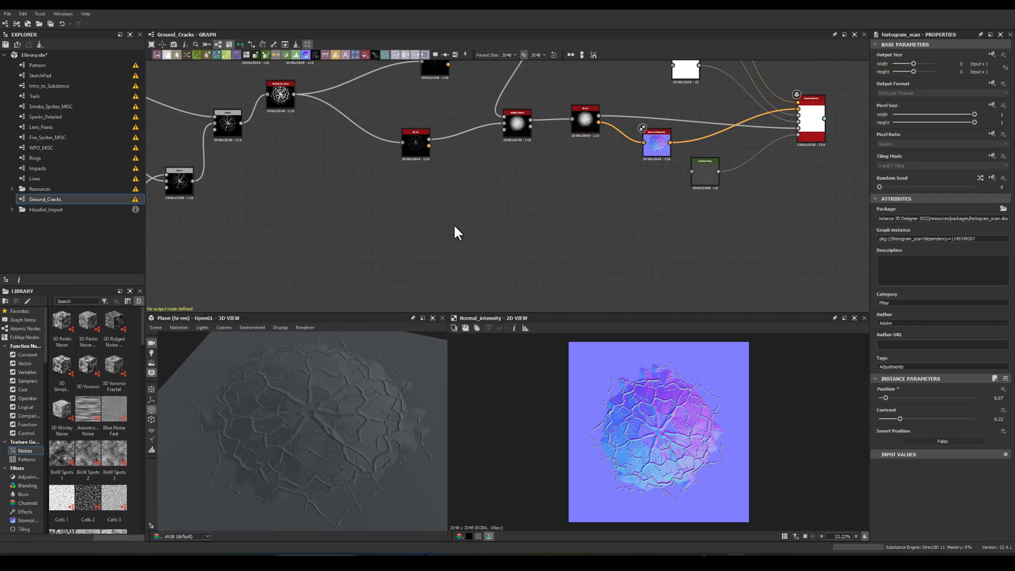
pyautogui.press('space')
pyautogui.write('tile s')
pyautogui.press('Return')
# Step: Add a Polygon 1 node with 5 sides and connect it to the Tile Sampler's Pattern Input 1
pyautogui.scroll(3, 453, 228)
pyautogui.press('space')
pyautogui.write('pol')
pyautogui.click(299, 239)
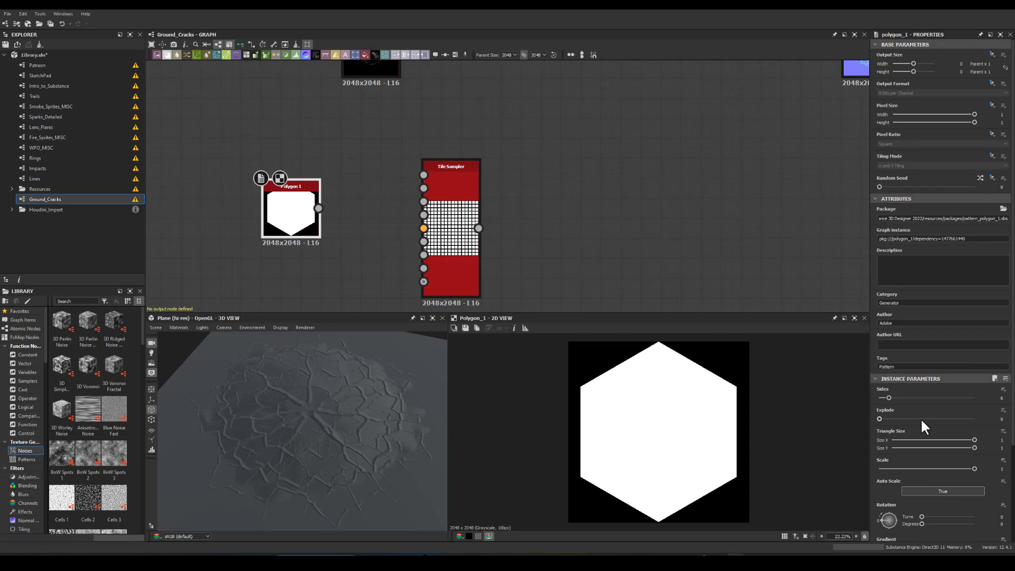
pyautogui.moveTo(892, 400); pyautogui.dragTo(887, 399)
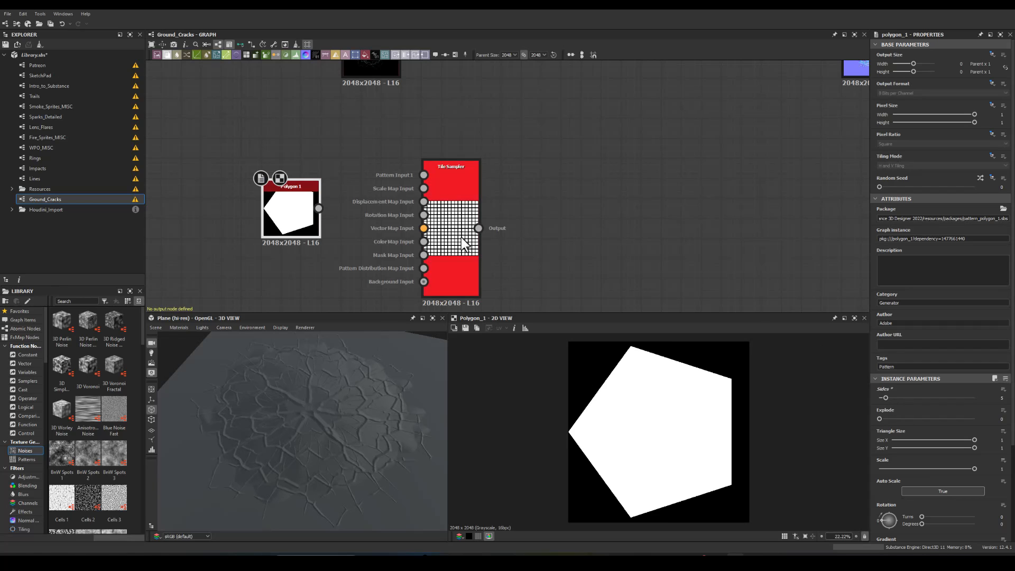
pyautogui.moveTo(274, 210); pyautogui.dragTo(274, 229)
pyautogui.moveTo(278, 176); pyautogui.dragTo(279, 153, button='middle')
pyautogui.scroll(1, 279, 153)
pyautogui.scroll(1, 279, 156)
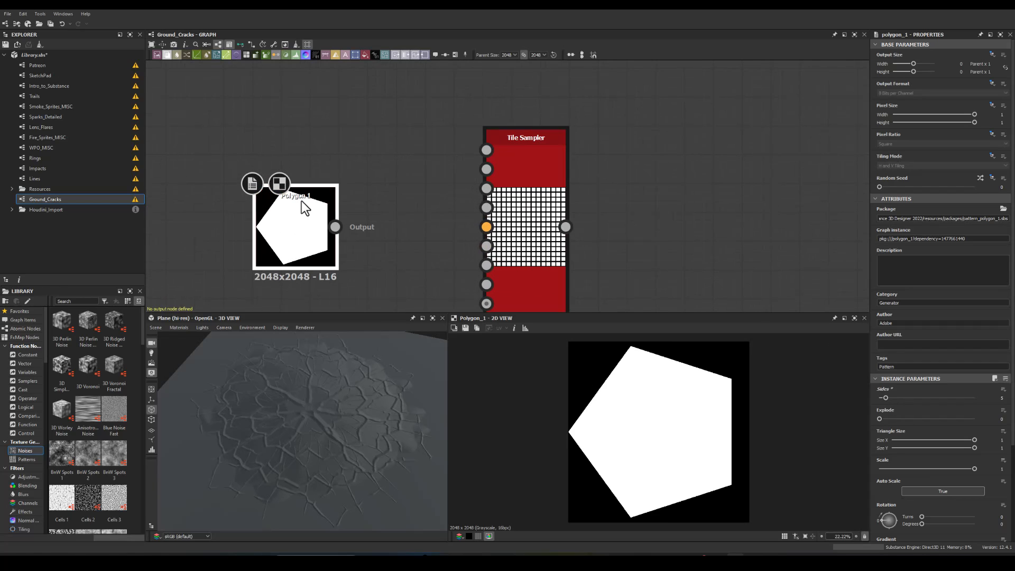
pyautogui.moveTo(336, 225); pyautogui.dragTo(485, 149)
# Step: Add a Shape node with the Paraboloid pattern and connect it to the Tile Sampler's Mask Map Input
pyautogui.moveTo(299, 236); pyautogui.dragTo(306, 154, button='middle')
pyautogui.click(268, 267)
pyautogui.press('space')
pyautogui.write('sha')
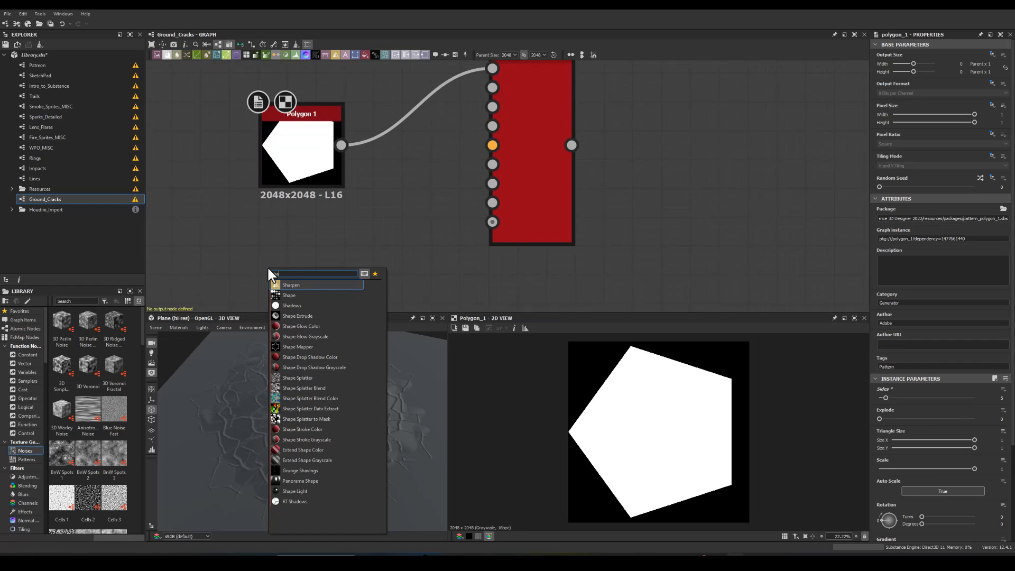
pyautogui.click(303, 295)
pyautogui.click(905, 419)
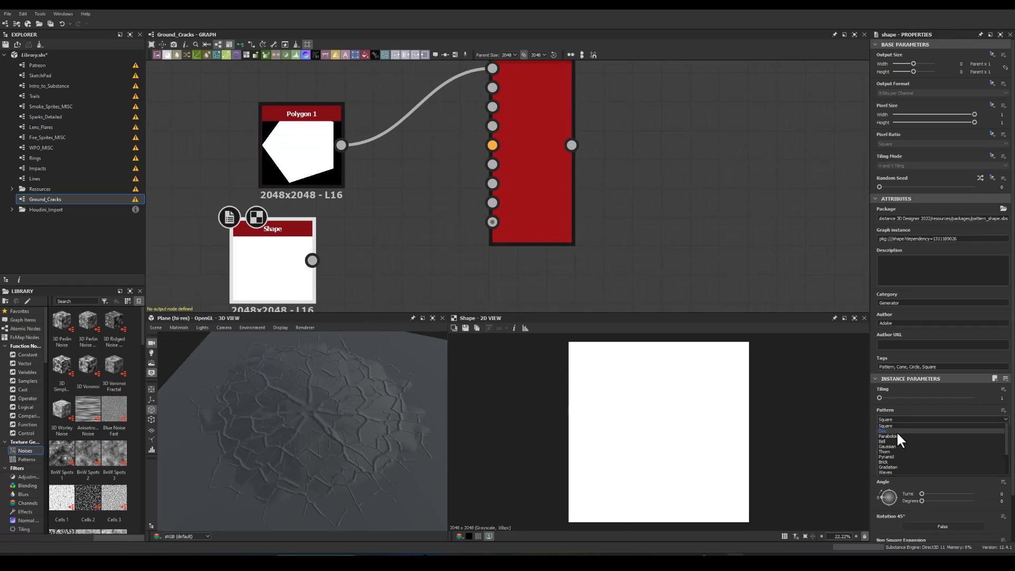
pyautogui.click(896, 433)
pyautogui.moveTo(313, 260); pyautogui.dragTo(490, 180)
pyautogui.scroll(-3, 452, 222)
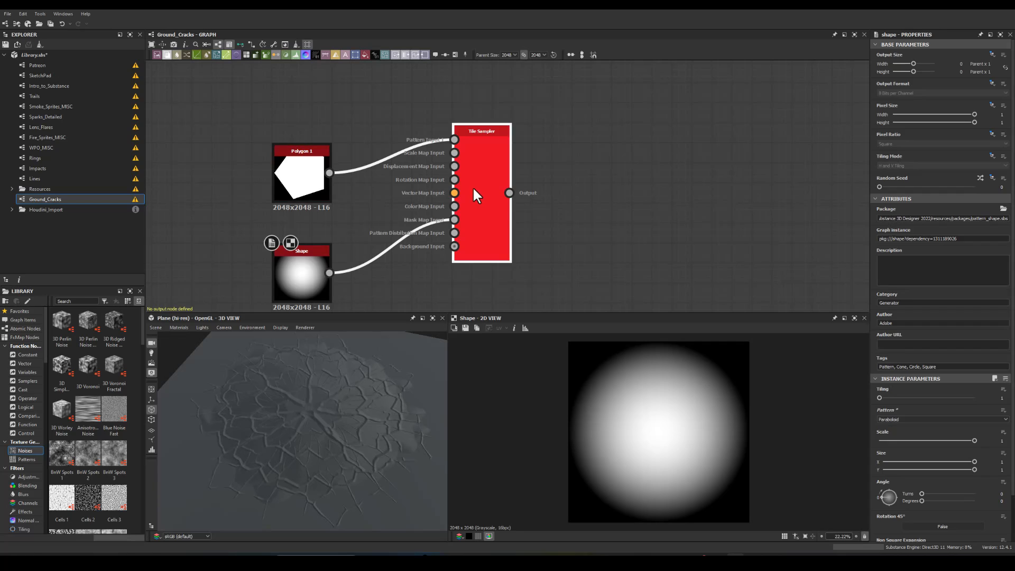
# Step: Set the Tile Sampler's Pattern to Pattern Input so it scatters the connected polygon
pyautogui.doubleClick(473, 186)
pyautogui.click(896, 473)
pyautogui.scroll(1, 896, 471)
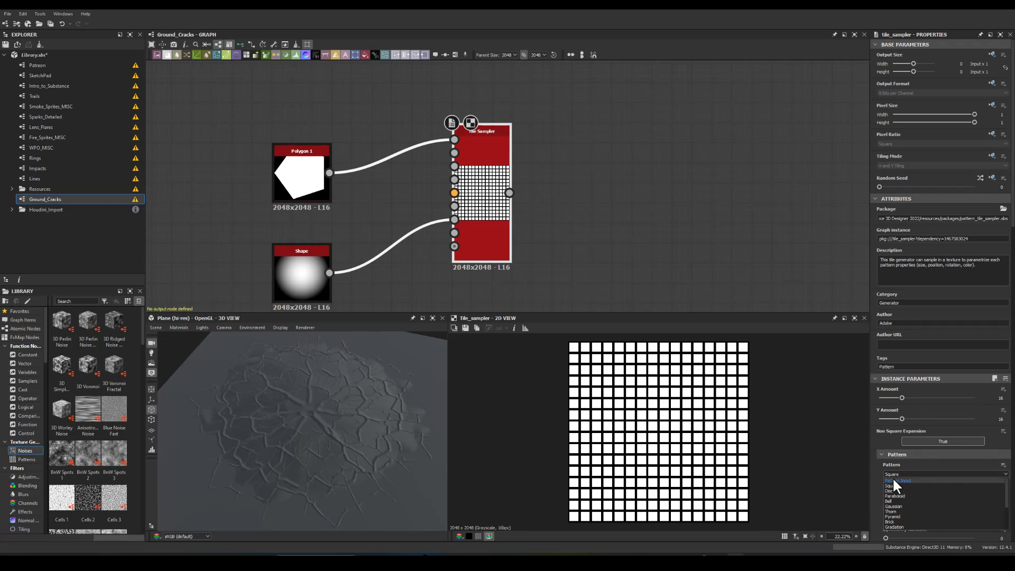
pyautogui.click(892, 475)
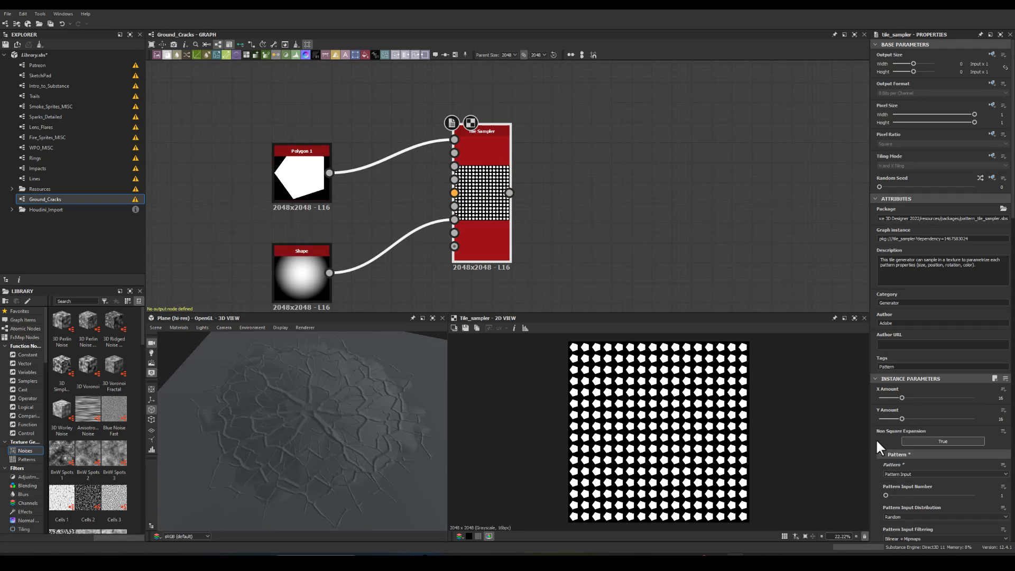
# Step: Set the Tile Sampler's Symmetry Random to 1 and its Scale Random to 0.74
pyautogui.scroll(-3, 880, 439)
pyautogui.scroll(-5, 893, 370)
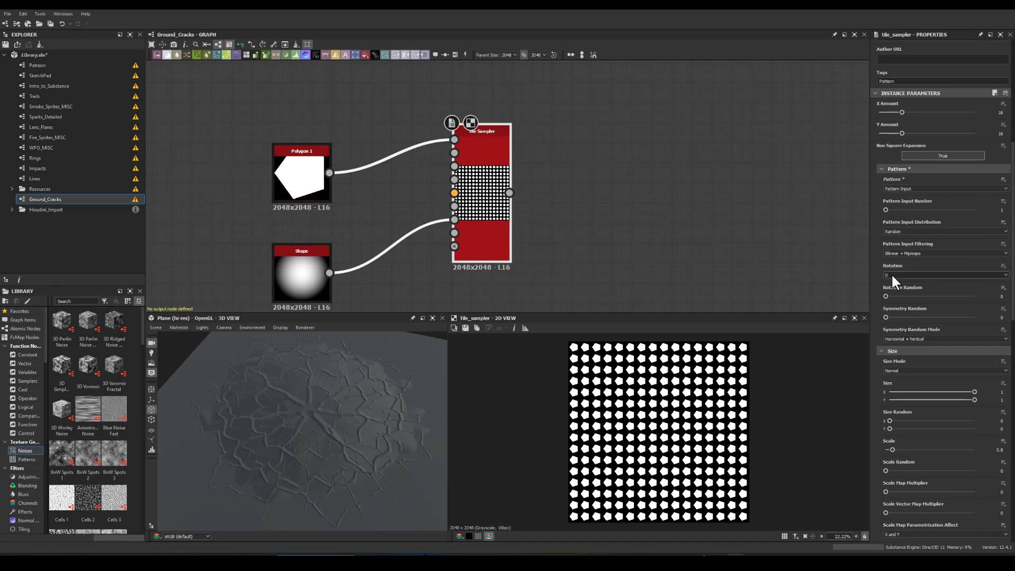
pyautogui.scroll(-1, 888, 304)
pyautogui.moveTo(886, 293); pyautogui.dragTo(974, 293)
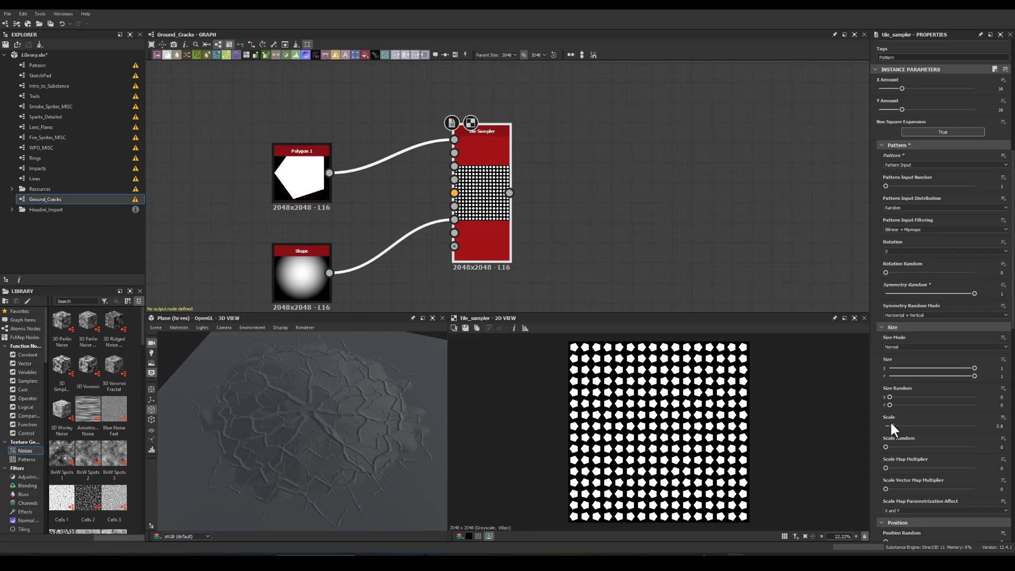
pyautogui.moveTo(886, 447); pyautogui.dragTo(952, 447)
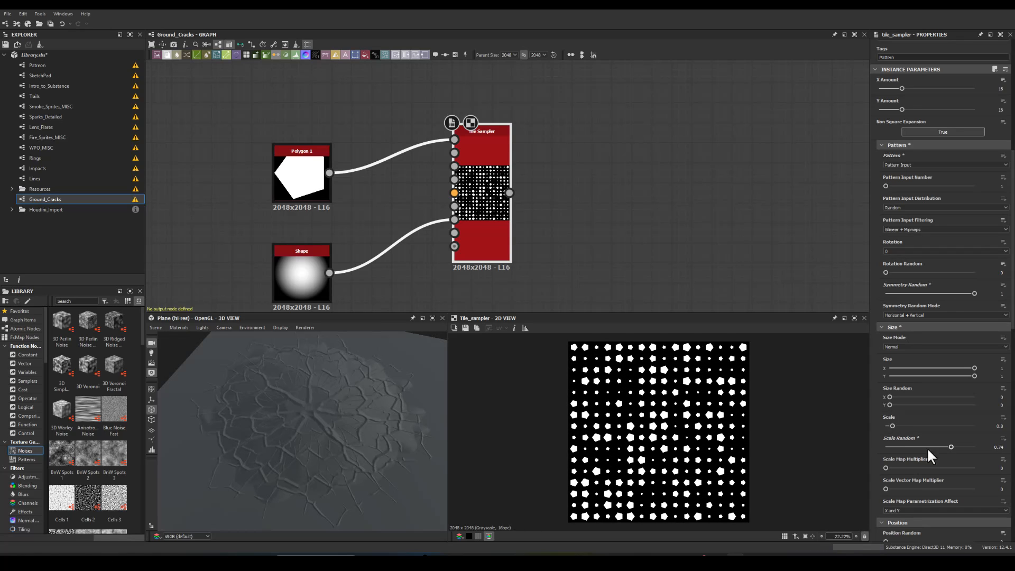
# Step: Set the Tile Sampler's Position Random to 10, Size Random to X 0.56 and Y 0.5, and Scale to 0.31
pyautogui.scroll(-4, 906, 447)
pyautogui.moveTo(898, 422); pyautogui.dragTo(974, 422)
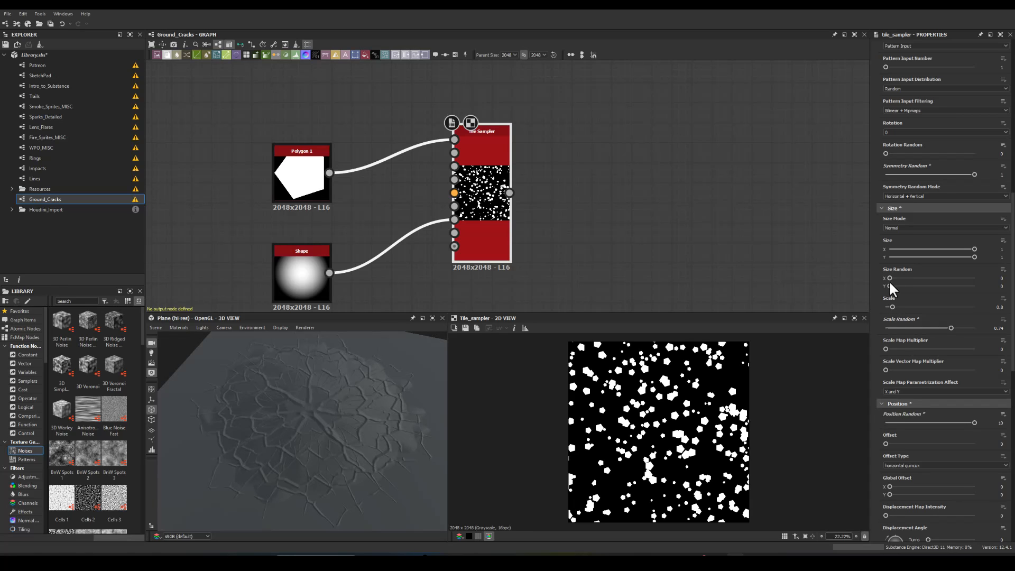
pyautogui.moveTo(888, 286); pyautogui.dragTo(936, 278)
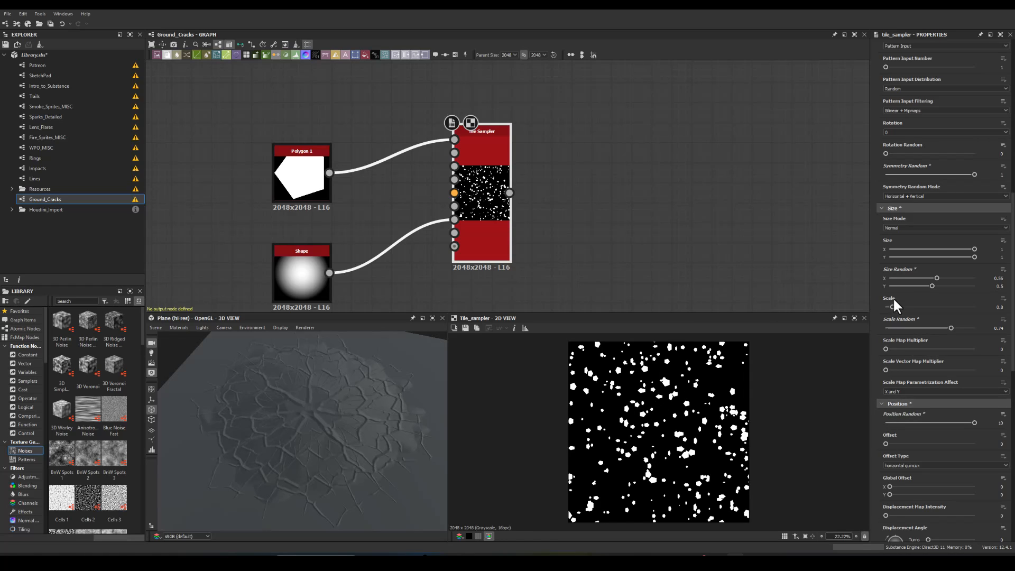
pyautogui.moveTo(893, 306); pyautogui.dragTo(888, 306)
# Step: Add a Bevel node connected to the Tile Sampler's output
pyautogui.moveTo(606, 163); pyautogui.dragTo(446, 196, button='middle')
pyautogui.scroll(-2, 534, 183)
pyautogui.scroll(1, 453, 207)
pyautogui.scroll(-1, 481, 213)
pyautogui.moveTo(410, 260); pyautogui.dragTo(473, 231)
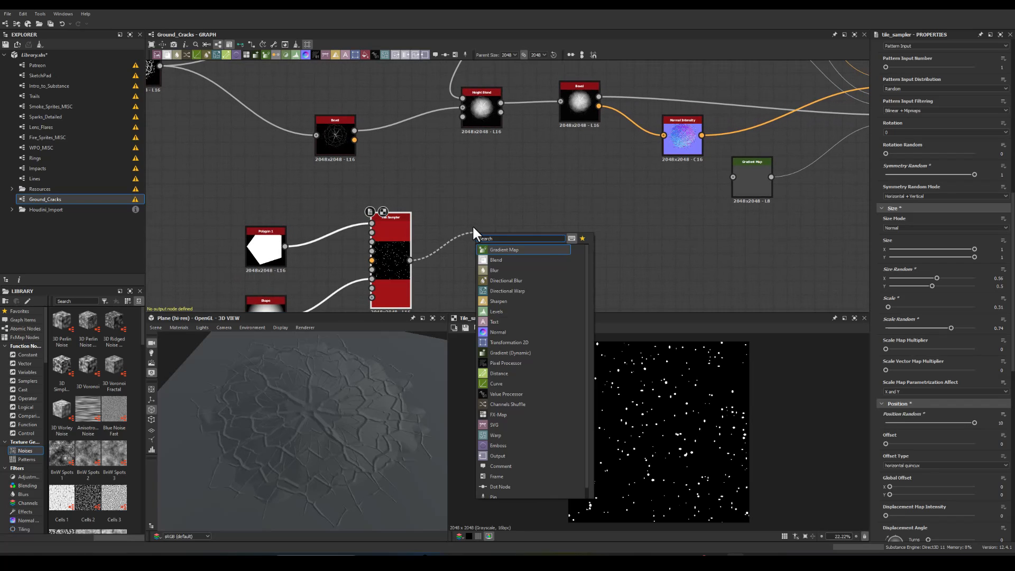
pyautogui.write('bevel')
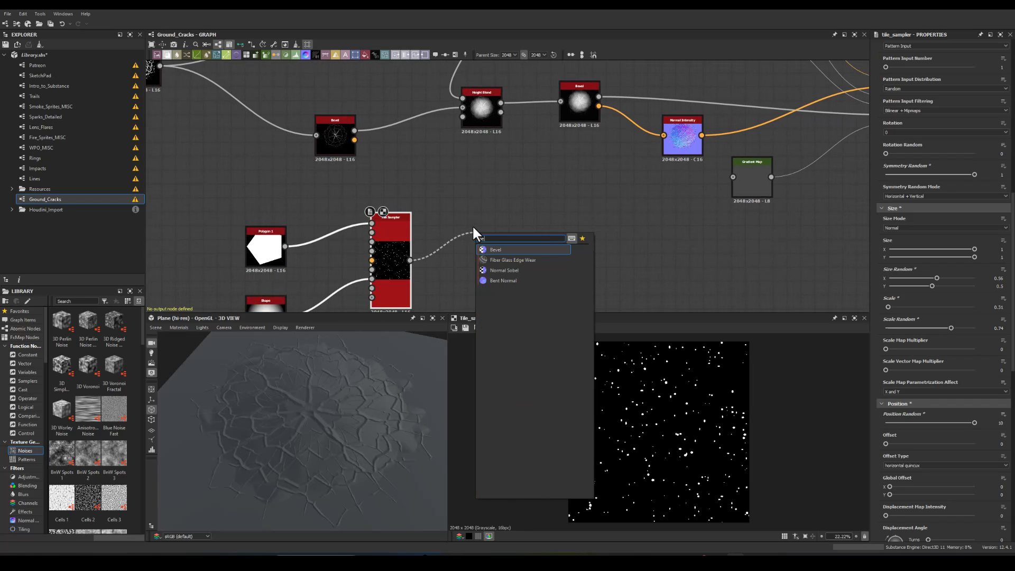
pyautogui.press('Return')
pyautogui.scroll(3, 495, 218)
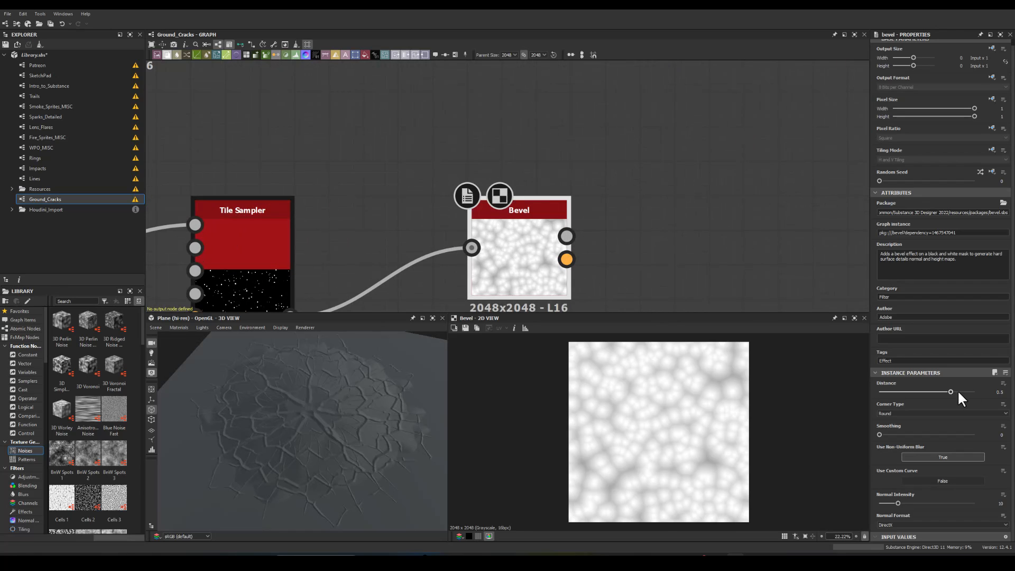
# Step: Set the debris Bevel's Distance to -0.01 and check the beveled shapes up close in the 2D view
pyautogui.moveTo(948, 392); pyautogui.dragTo(926, 391)
pyautogui.click(1001, 392)
pyautogui.write('-0.01')
pyautogui.press('Return')
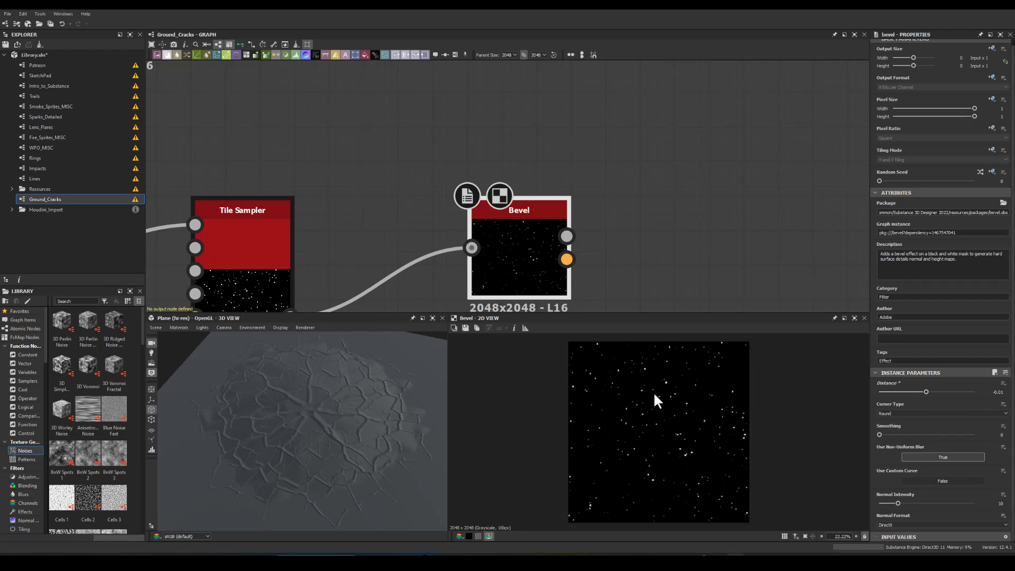
pyautogui.scroll(9, 676, 389)
pyautogui.scroll(-5, 650, 302)
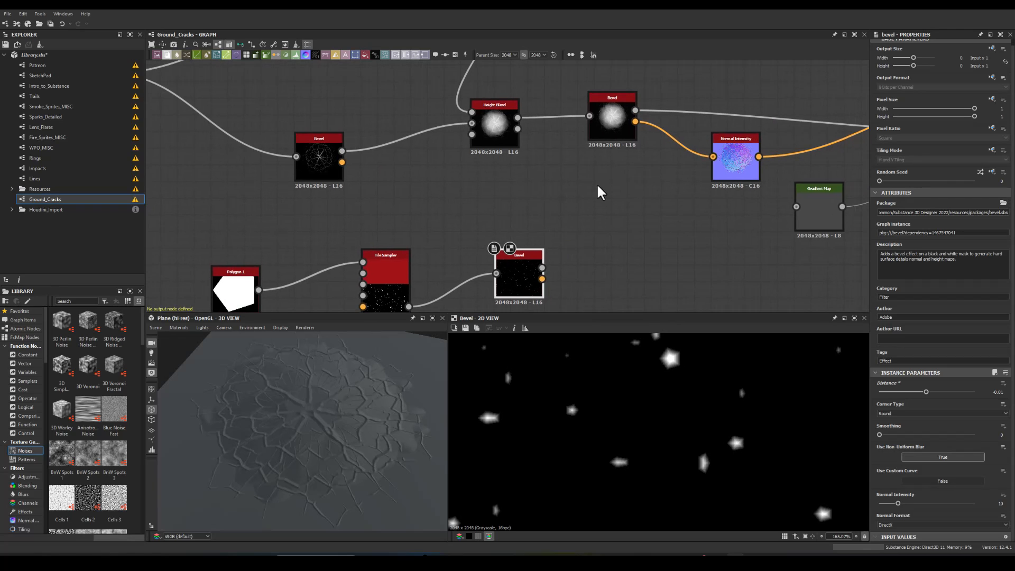
# Step: Add a Blend node fed by the Height Blend's Blended Height output
pyautogui.moveTo(508, 261); pyautogui.dragTo(474, 260)
pyautogui.moveTo(597, 132); pyautogui.dragTo(613, 140)
pyautogui.moveTo(506, 124); pyautogui.dragTo(550, 197)
pyautogui.moveTo(506, 125); pyautogui.dragTo(557, 204)
pyautogui.write('bl')
pyautogui.click(571, 219)
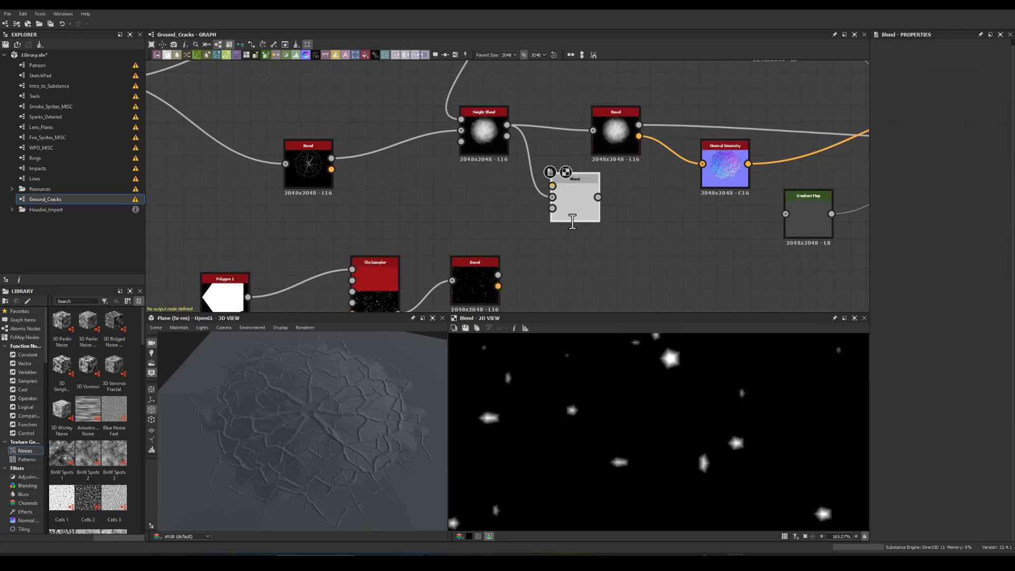
# Step: Connect the debris Bevel's height to the Blend's Foreground, feed the Blend into the main Bevel, and set its mode to Add (Linear Dodge)
pyautogui.moveTo(499, 275); pyautogui.dragTo(550, 186)
pyautogui.moveTo(567, 195); pyautogui.dragTo(593, 130)
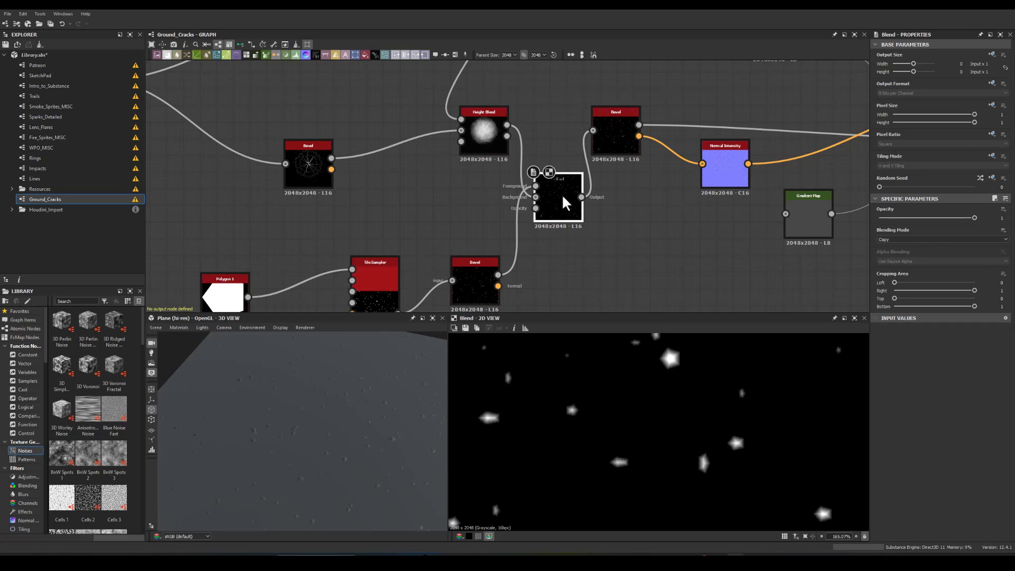
pyautogui.click(896, 240)
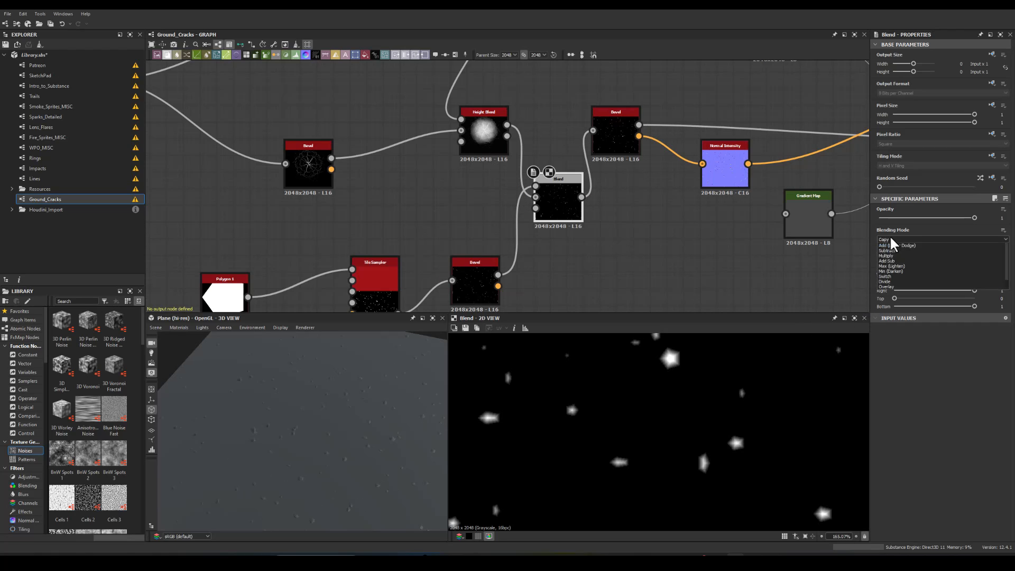
pyautogui.click(887, 251)
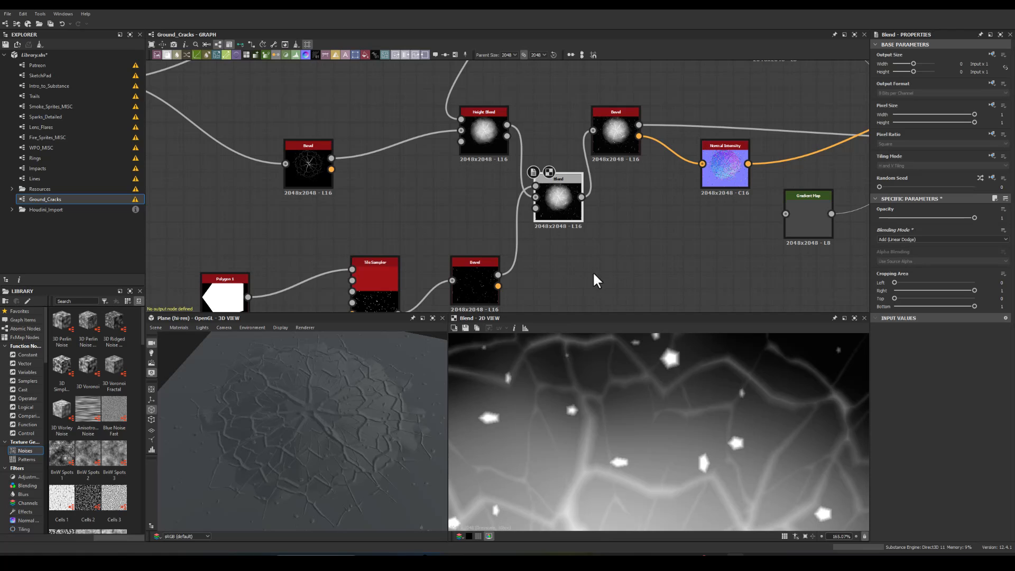
# Step: Try an Invert Grayscale node between the debris Bevel and the Blend node, and delete it
pyautogui.moveTo(498, 275); pyautogui.dragTo(549, 289)
pyautogui.write('inv')
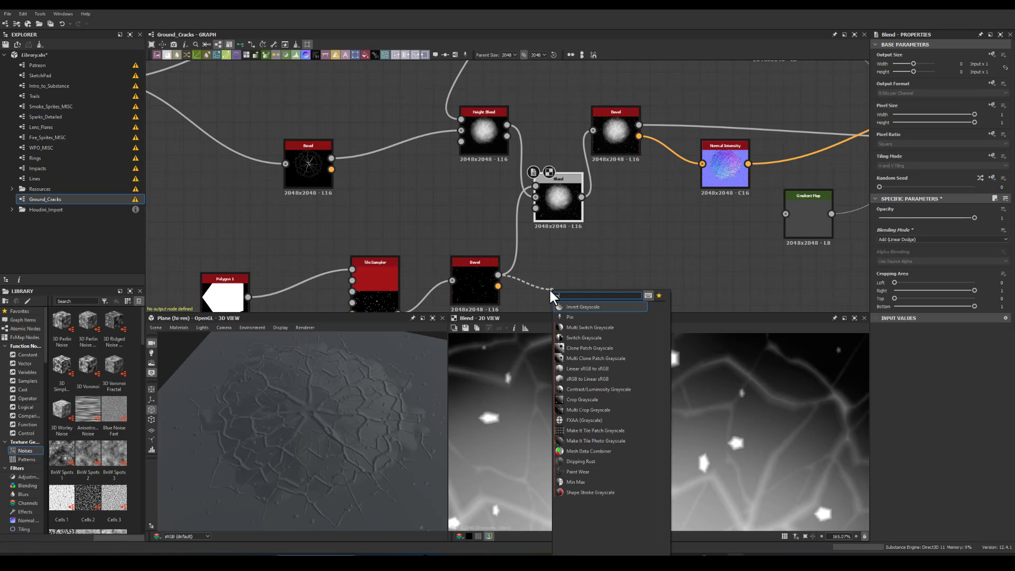
pyautogui.press('Return')
pyautogui.moveTo(598, 295); pyautogui.dragTo(535, 187)
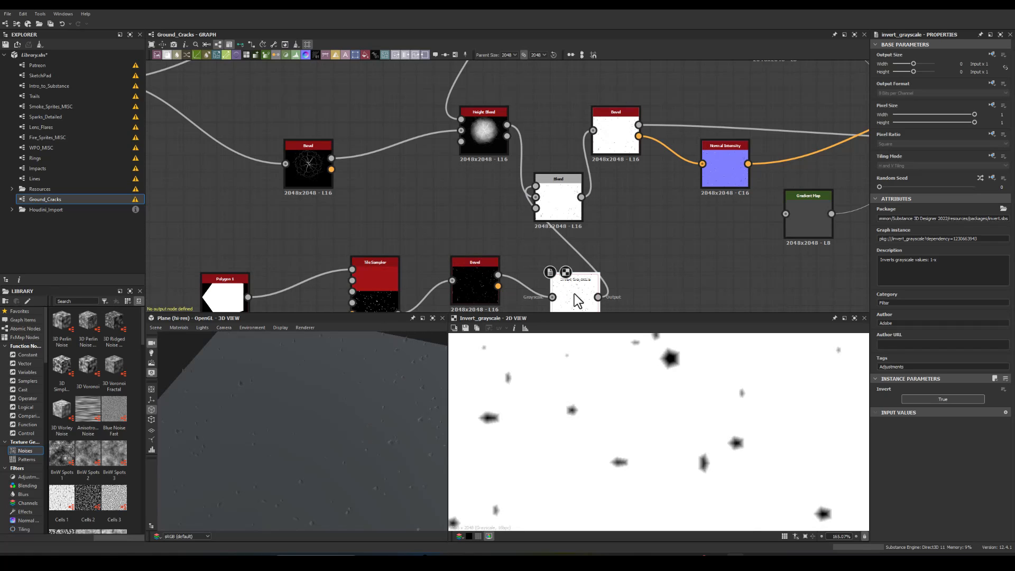
pyautogui.press('Delete')
# Step: Delete the Blend node and reconnect the Height Blend's Blended Height output directly to the main Bevel
pyautogui.click(554, 202)
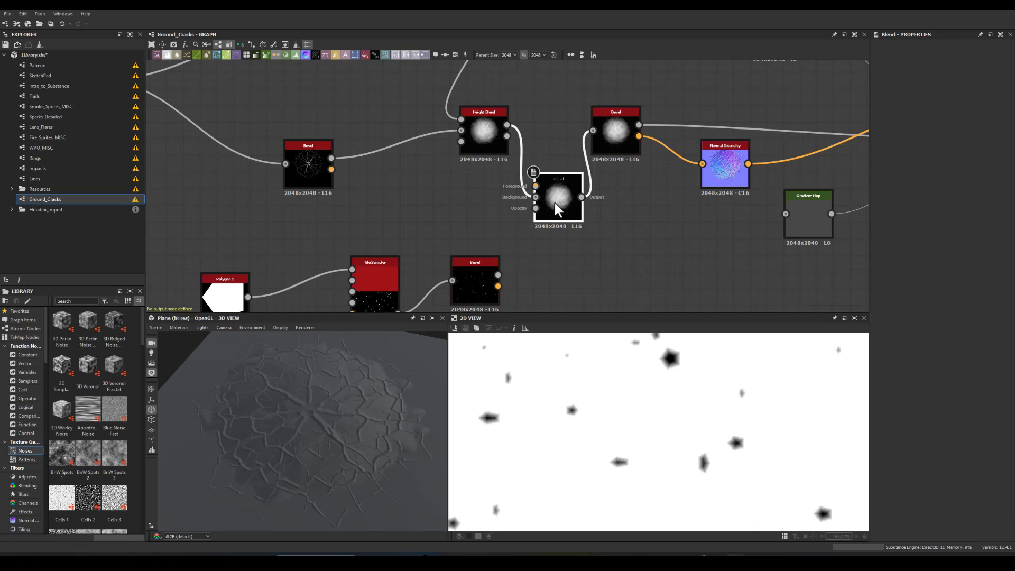
pyautogui.press('Delete')
pyautogui.moveTo(614, 133); pyautogui.dragTo(606, 133)
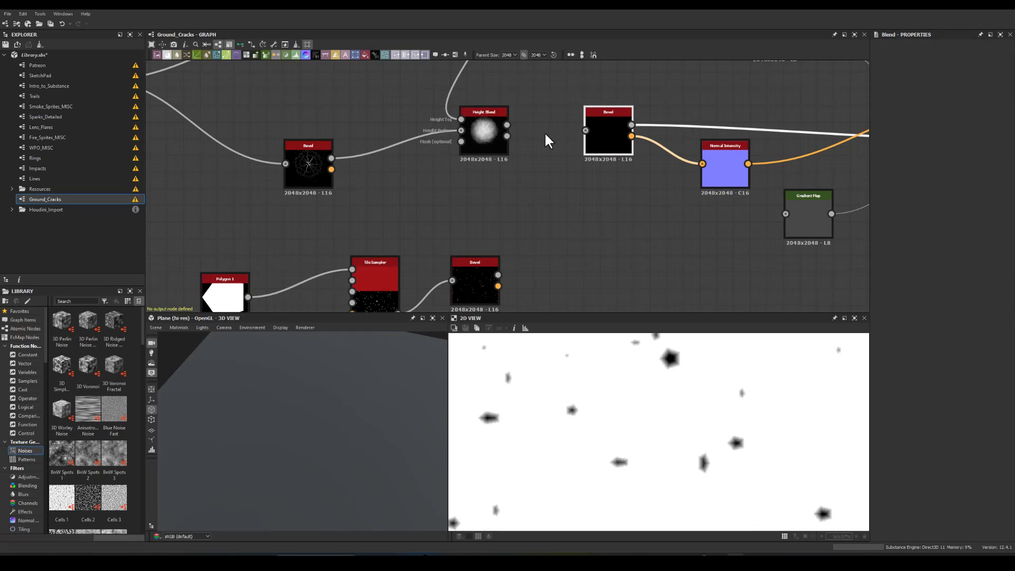
pyautogui.moveTo(506, 126); pyautogui.dragTo(585, 130)
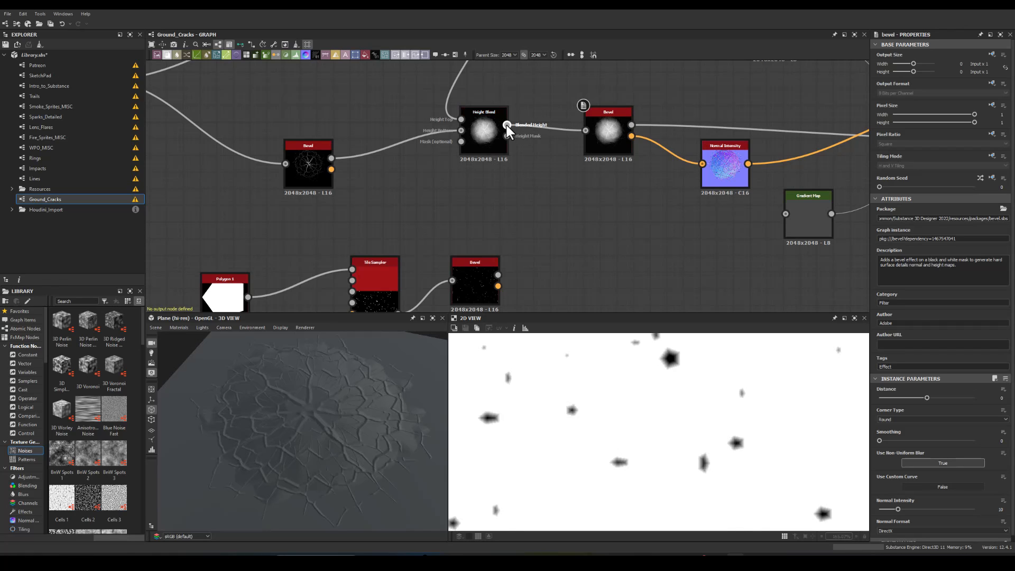
pyautogui.moveTo(525, 93); pyautogui.dragTo(583, 129)
pyautogui.moveTo(512, 137); pyautogui.dragTo(538, 97)
pyautogui.press('Escape')
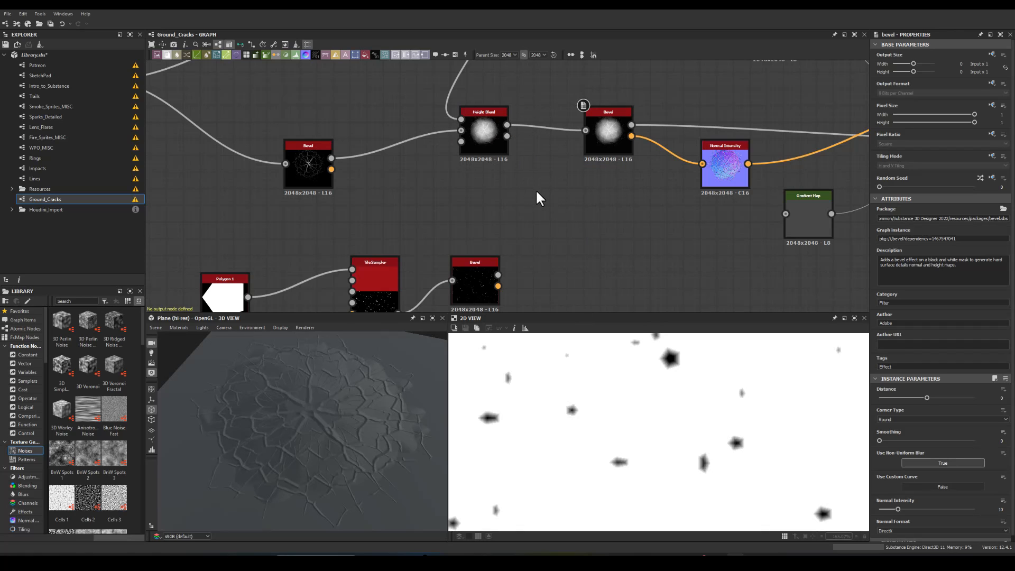
# Step: Add a Normal Combine node that merges the Normal Intensity output with the debris Bevel's normal and feeds the material's normal input
pyautogui.moveTo(548, 197); pyautogui.dragTo(533, 180, button='middle')
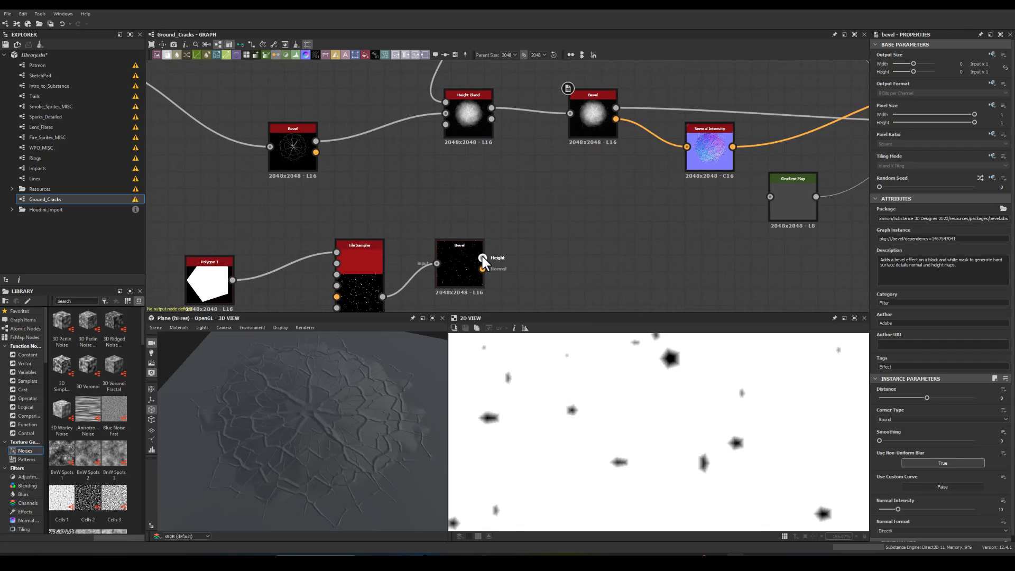
pyautogui.moveTo(702, 150); pyautogui.dragTo(678, 167)
pyautogui.moveTo(645, 207); pyautogui.dragTo(516, 198, button='middle')
pyautogui.moveTo(673, 198); pyautogui.dragTo(766, 214)
pyautogui.moveTo(578, 153); pyautogui.dragTo(640, 207)
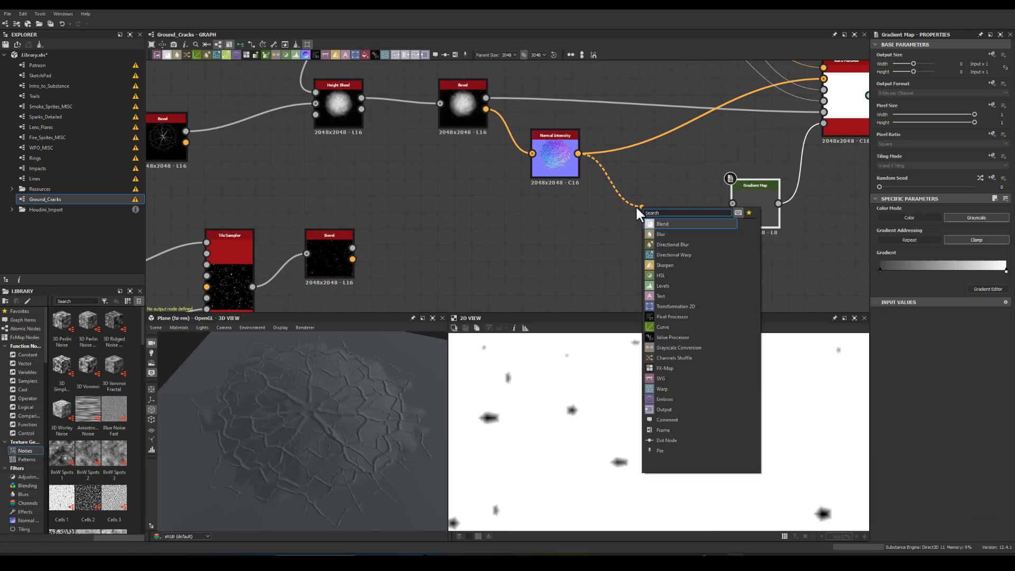
pyautogui.write('nor')
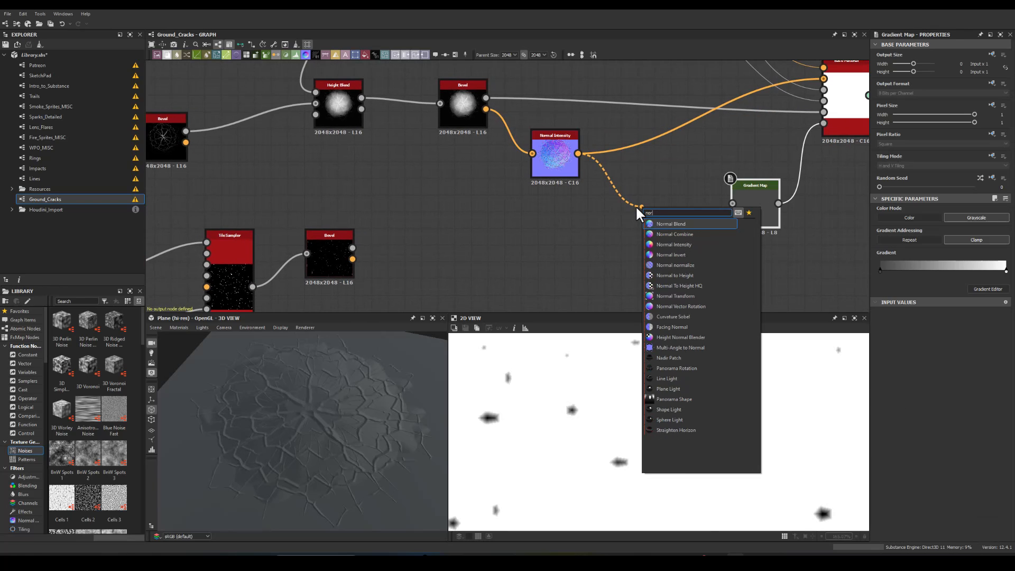
pyautogui.click(663, 234)
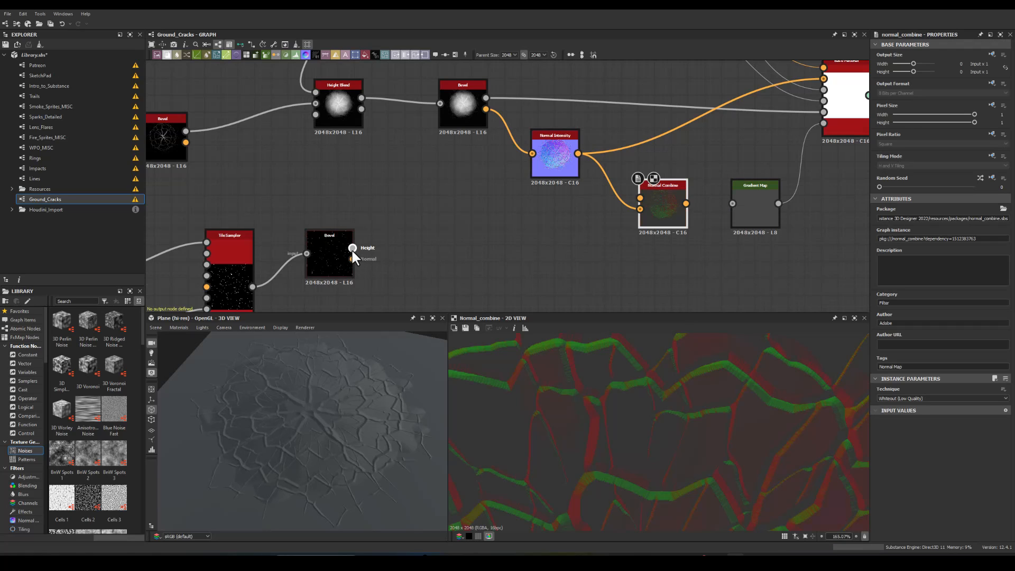
pyautogui.moveTo(352, 259); pyautogui.dragTo(823, 79)
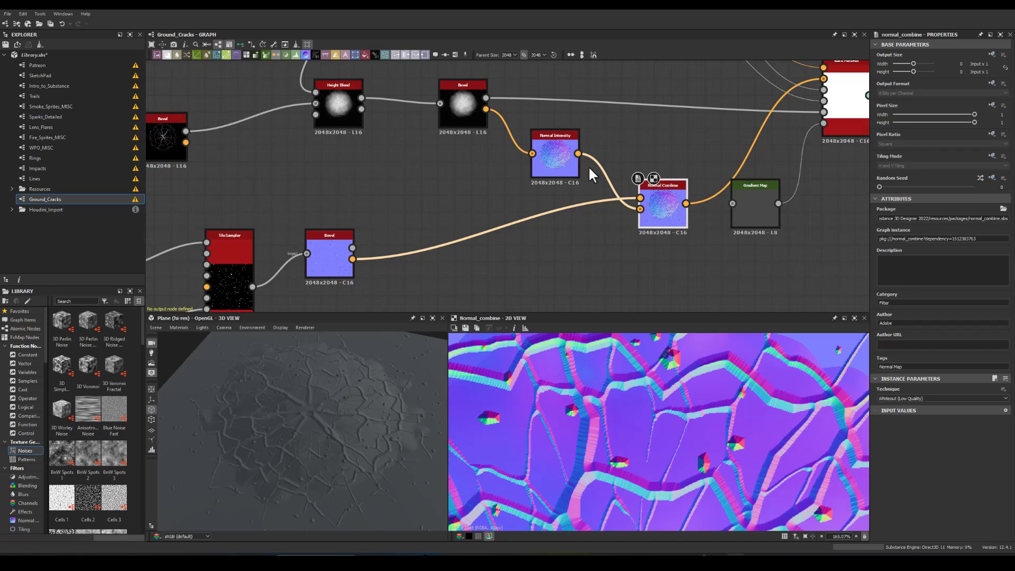
# Step: Set the debris Bevel's Normal Intensity to 3.53 and its Normal Format to OpenGL
pyautogui.scroll(2, 428, 204)
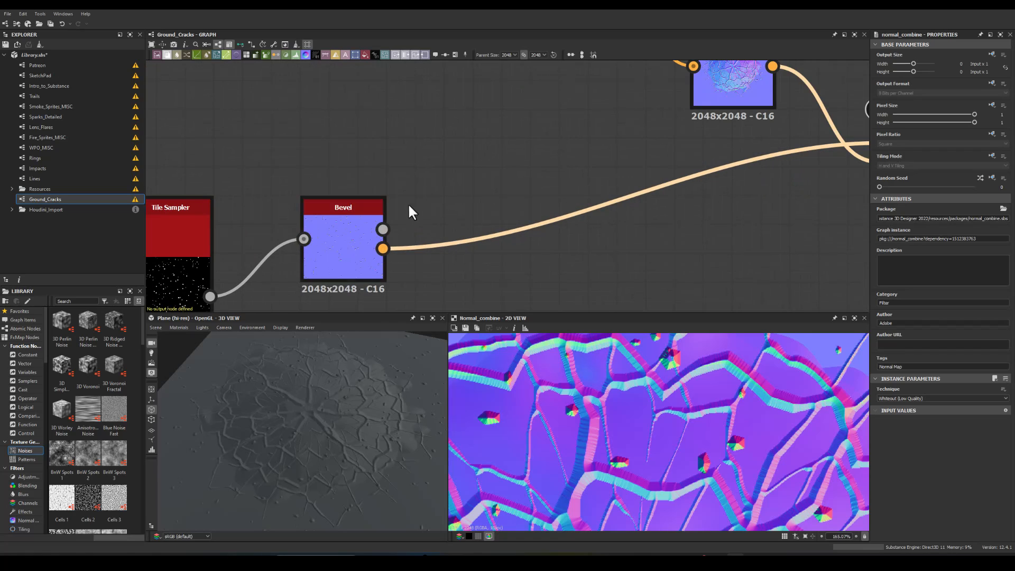
pyautogui.doubleClick(326, 234)
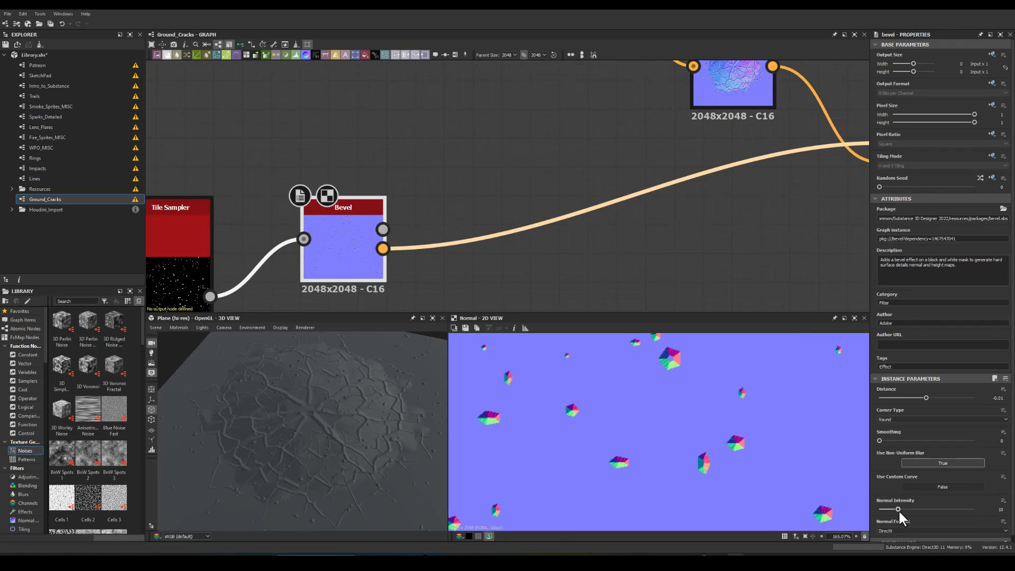
pyautogui.moveTo(898, 509); pyautogui.dragTo(884, 508)
pyautogui.click(882, 530)
pyautogui.click(883, 539)
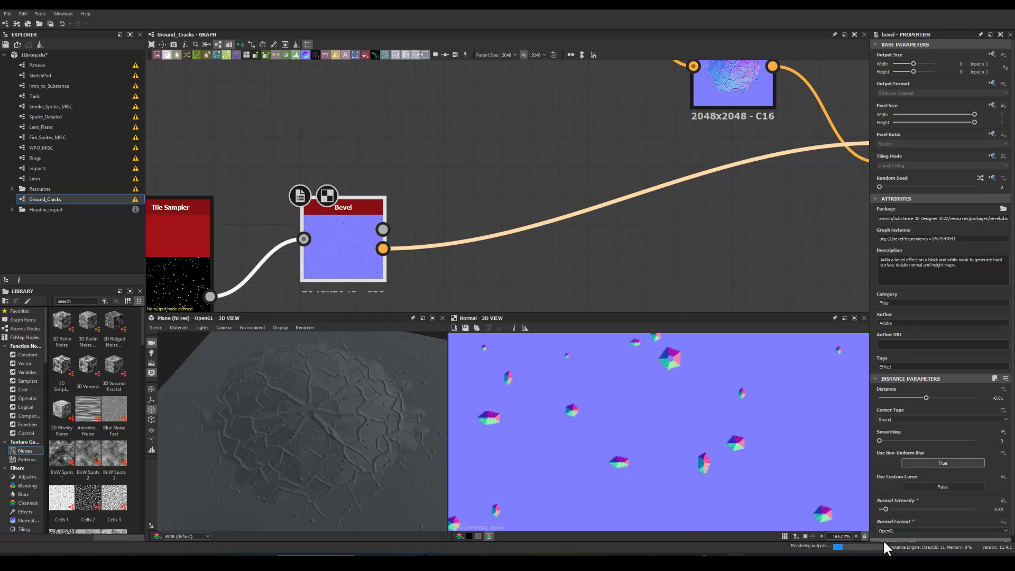
pyautogui.moveTo(280, 429)
pyautogui.mouseDown()
pyautogui.moveTo(288, 404)
pyautogui.moveTo(278, 429)
pyautogui.mouseUp()
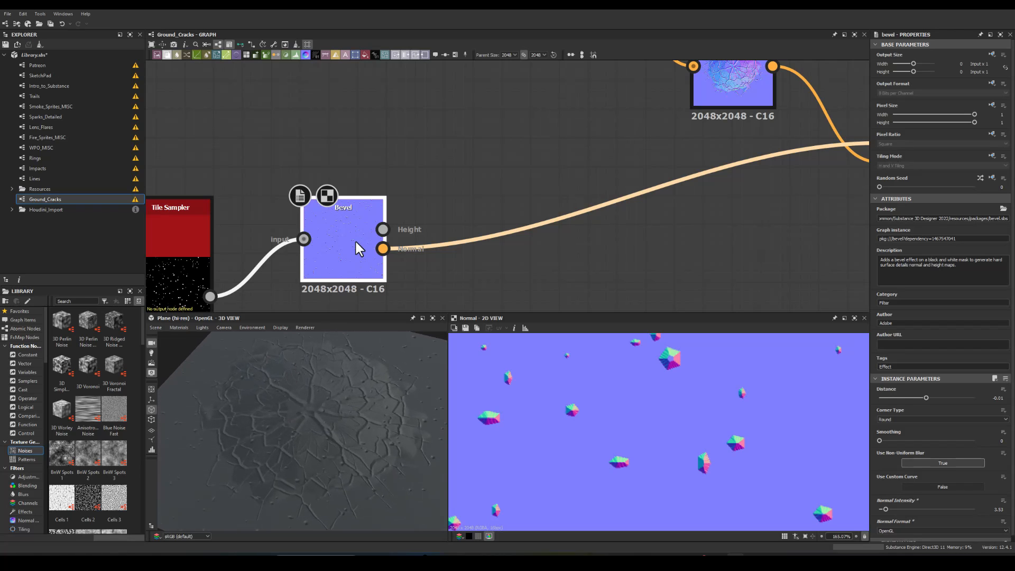
# Step: Move the debris Bevel up beside the Tile Sampler and set its Distance to -0.005
pyautogui.moveTo(338, 229); pyautogui.dragTo(338, 201)
pyautogui.moveTo(244, 136); pyautogui.dragTo(298, 104, button='middle')
pyautogui.moveTo(412, 183); pyautogui.dragTo(410, 154)
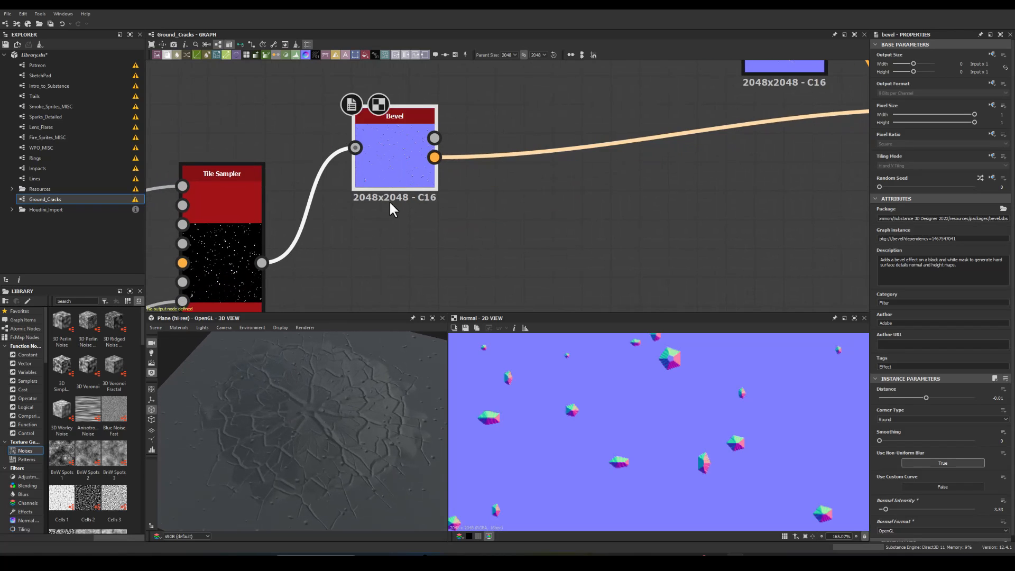
pyautogui.moveTo(343, 199); pyautogui.dragTo(452, 206, button='middle')
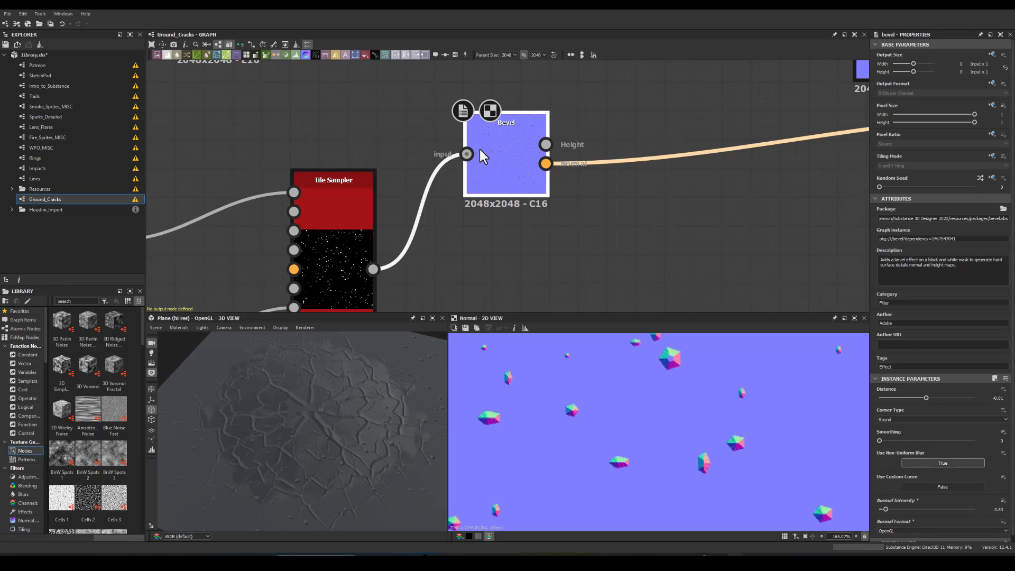
pyautogui.scroll(3, 484, 211)
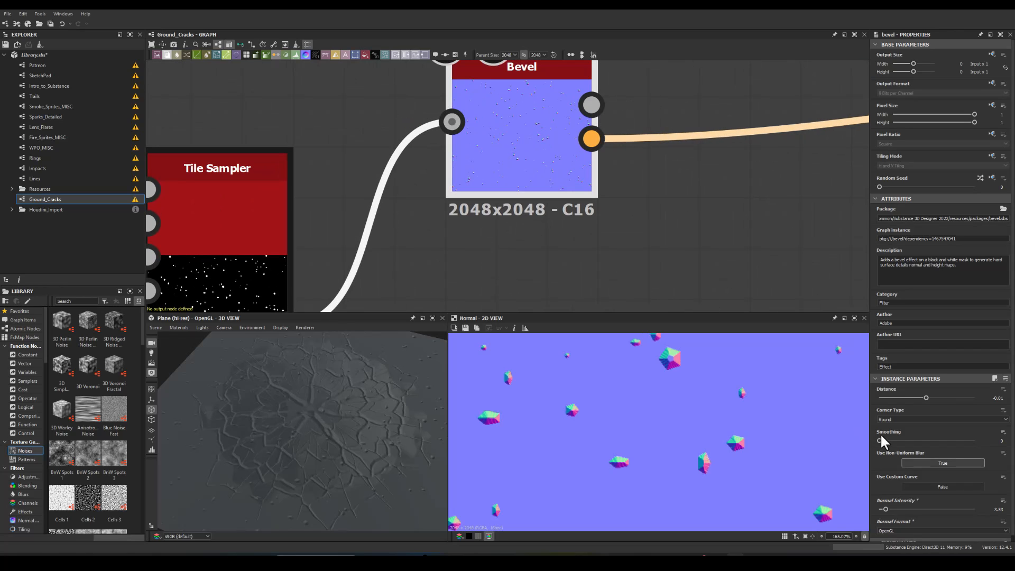
pyautogui.doubleClick(1004, 397)
pyautogui.write('005')
pyautogui.press('Return')
# Step: Set the Tile Sampler's X Amount and Y Amount to 30 and inspect the denser debris on the plane
pyautogui.click(266, 225)
pyautogui.scroll(-2, 398, 175)
pyautogui.doubleClick(986, 399)
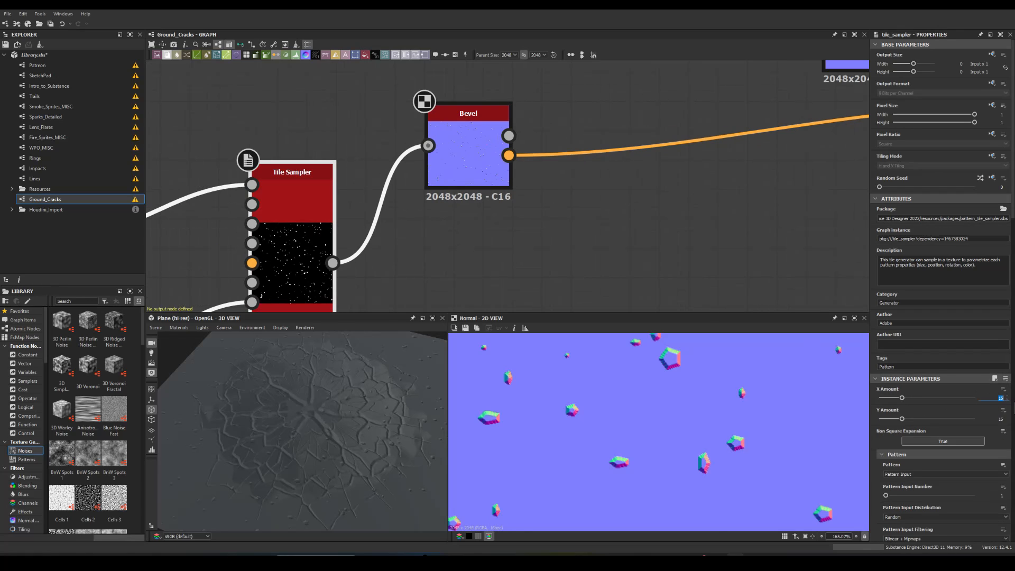
pyautogui.write('30')
pyautogui.press('Tab')
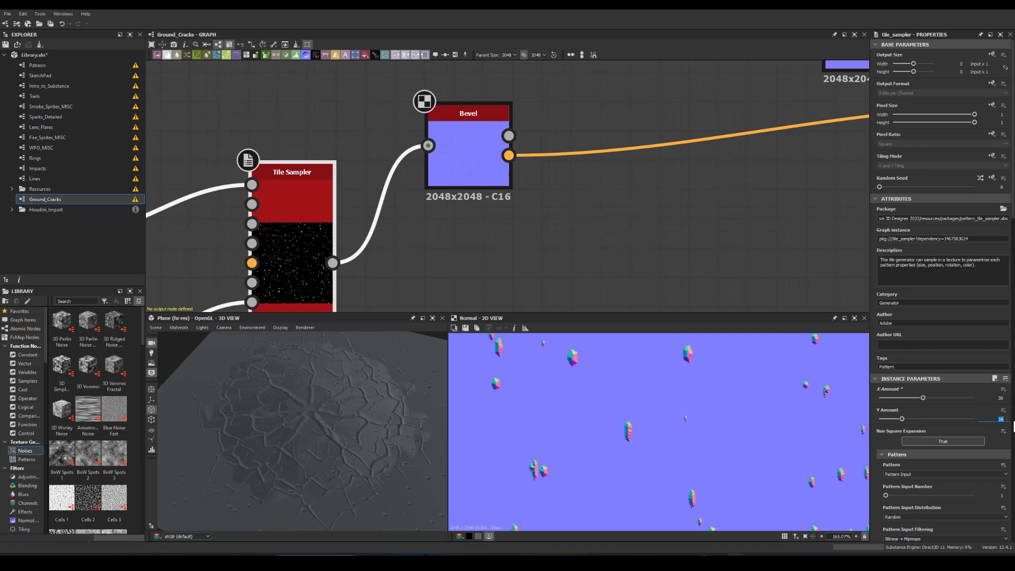
pyautogui.write('30')
pyautogui.press('Return')
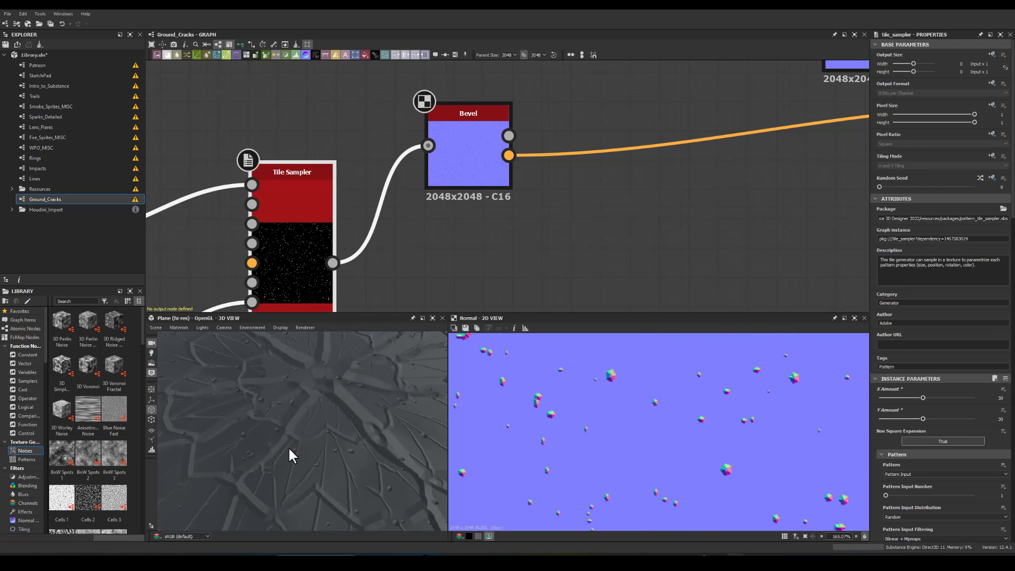
pyautogui.moveTo(289, 440); pyautogui.dragTo(282, 433)
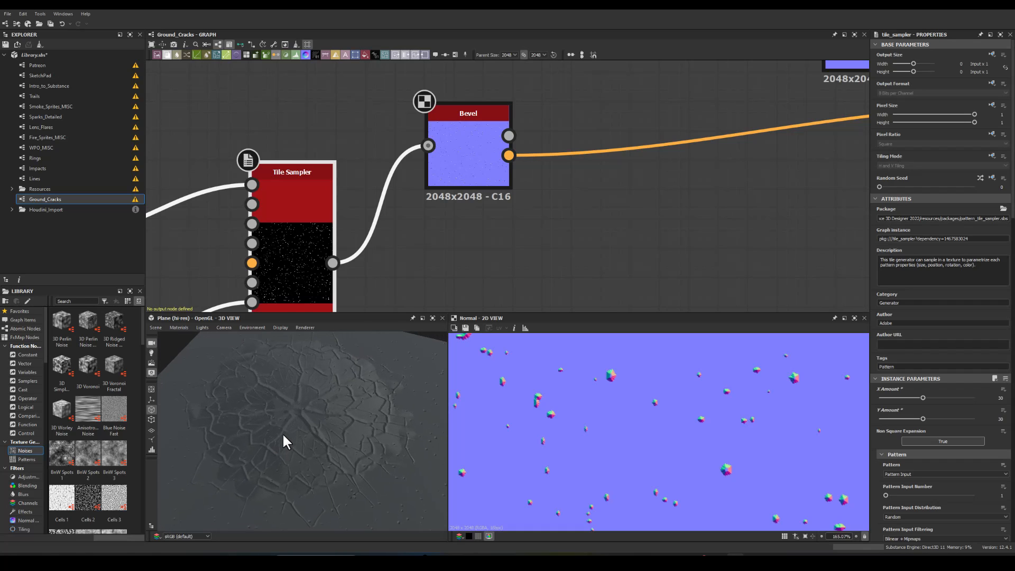
# Step: Shift the debris Bevel closer to the Tile Sampler and duplicate the Tile Sampler with its polygon and mask connections
pyautogui.moveTo(473, 157); pyautogui.dragTo(444, 156)
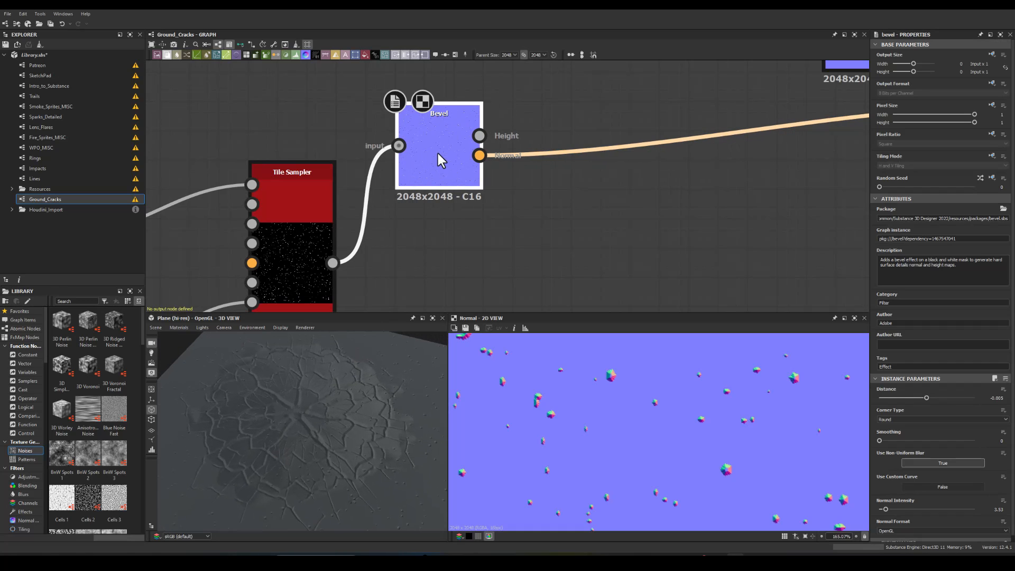
pyautogui.click(451, 250)
pyautogui.click(441, 163)
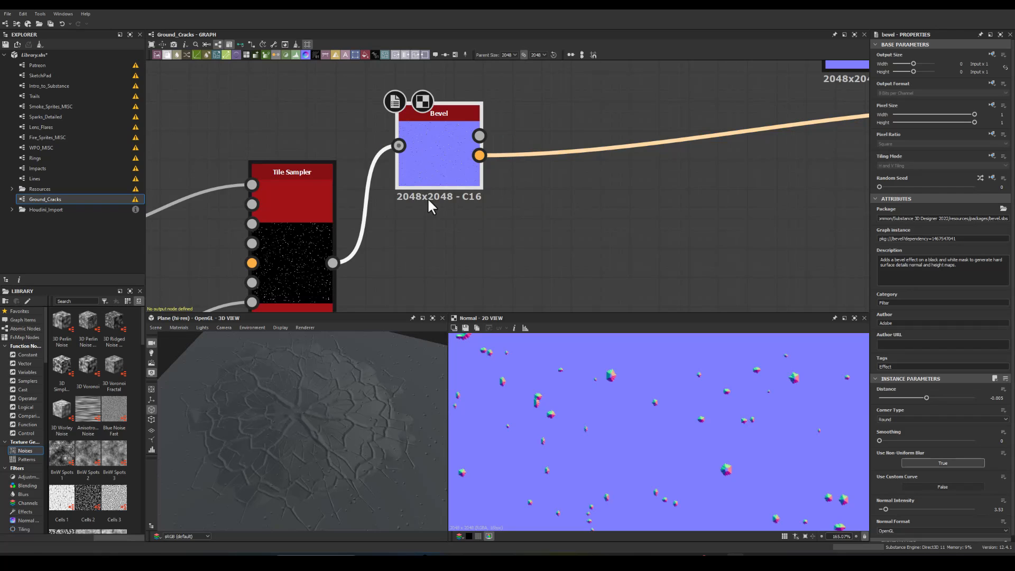
pyautogui.moveTo(492, 238); pyautogui.dragTo(400, 202, button='middle')
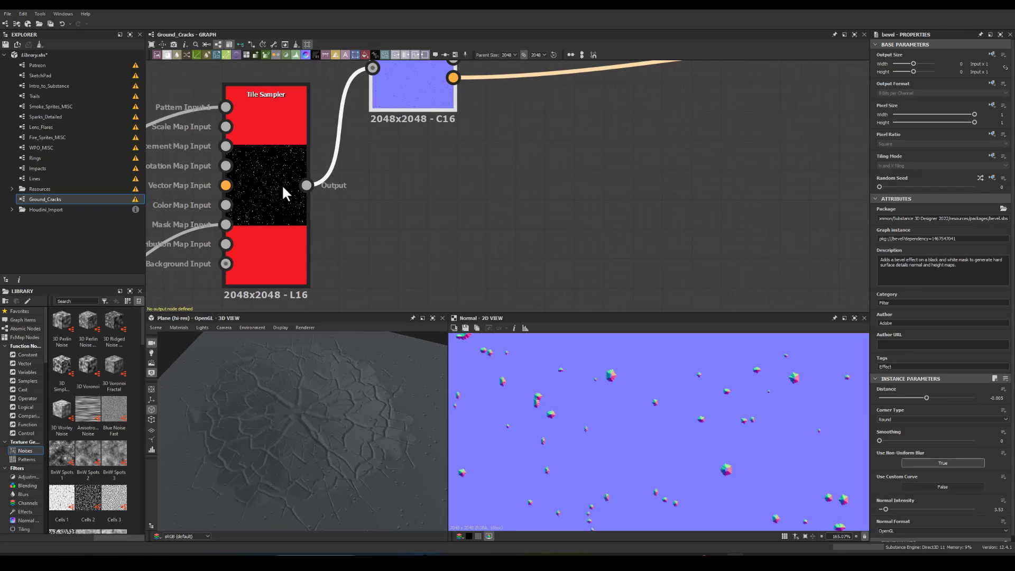
pyautogui.click(281, 184)
pyautogui.scroll(-4, 353, 211)
pyautogui.hotkey('ctrl', 'd')
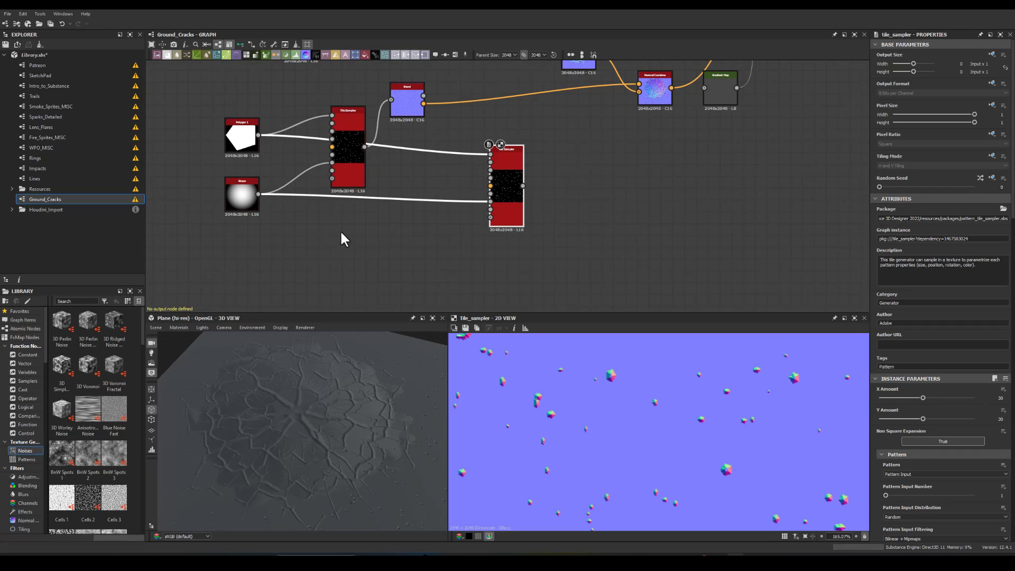
# Step: Add a Bevel node to the duplicated Tile Sampler's output and arrange both nodes below the original pair
pyautogui.doubleClick(505, 186)
pyautogui.moveTo(504, 186); pyautogui.dragTo(453, 156)
pyautogui.write('bevel')
pyautogui.press('Return')
pyautogui.moveTo(462, 158); pyautogui.dragTo(414, 193)
pyautogui.scroll(5, 465, 150)
pyautogui.moveTo(409, 182)
pyautogui.mouseDown(button='middle')
pyautogui.moveTo(405, 148)
pyautogui.moveTo(396, 175)
pyautogui.mouseUp(button='middle')
pyautogui.scroll(-4, 397, 174)
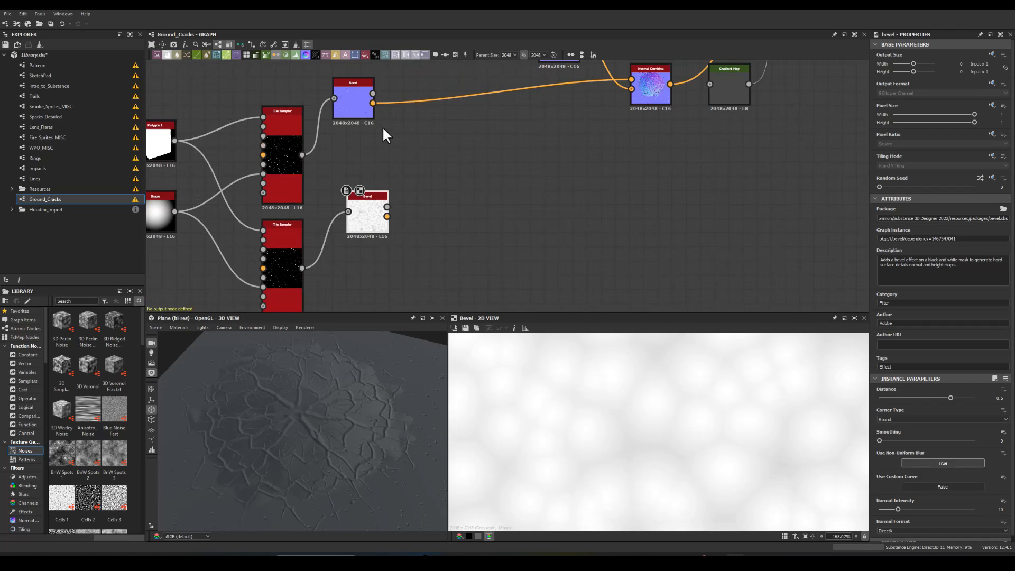
# Step: Combine both debris Bevels' normals in a new Normal Combine node and feed its output into the main Normal Combine
pyautogui.moveTo(382, 126); pyautogui.dragTo(380, 151, button='middle')
pyautogui.moveTo(418, 168); pyautogui.dragTo(423, 173)
pyautogui.write('com')
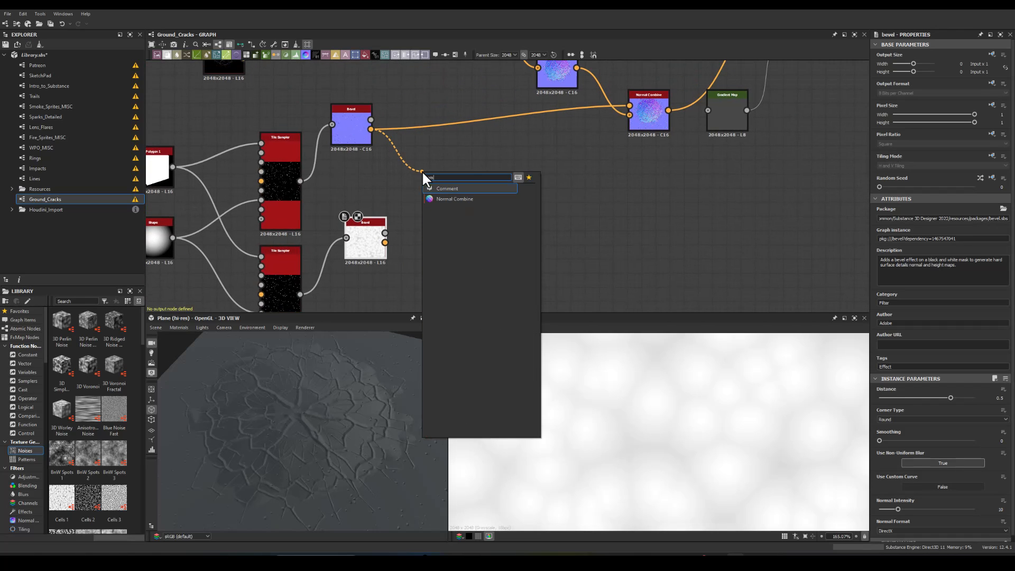
pyautogui.click(456, 198)
pyautogui.scroll(3, 385, 238)
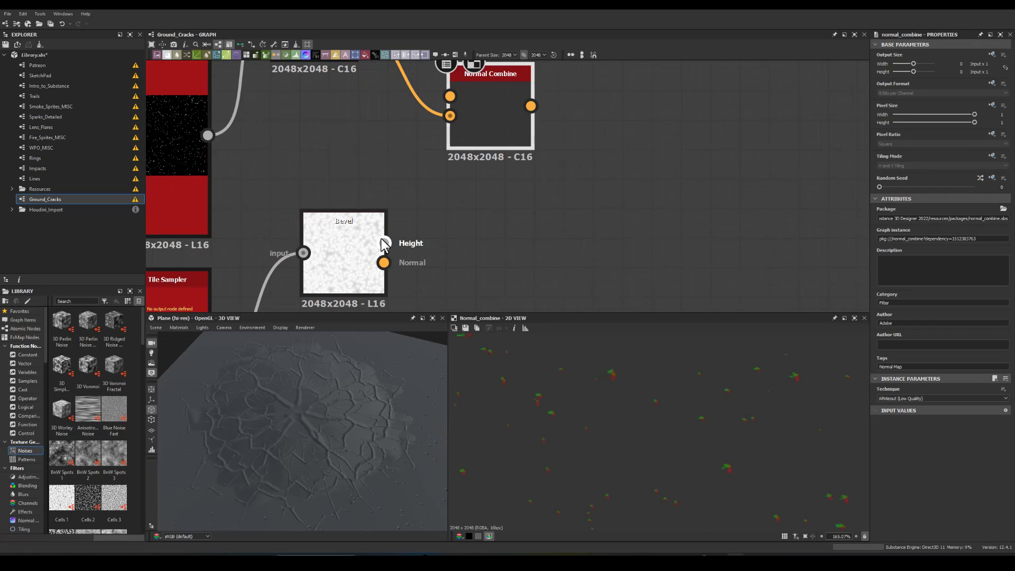
pyautogui.moveTo(391, 261); pyautogui.dragTo(456, 96)
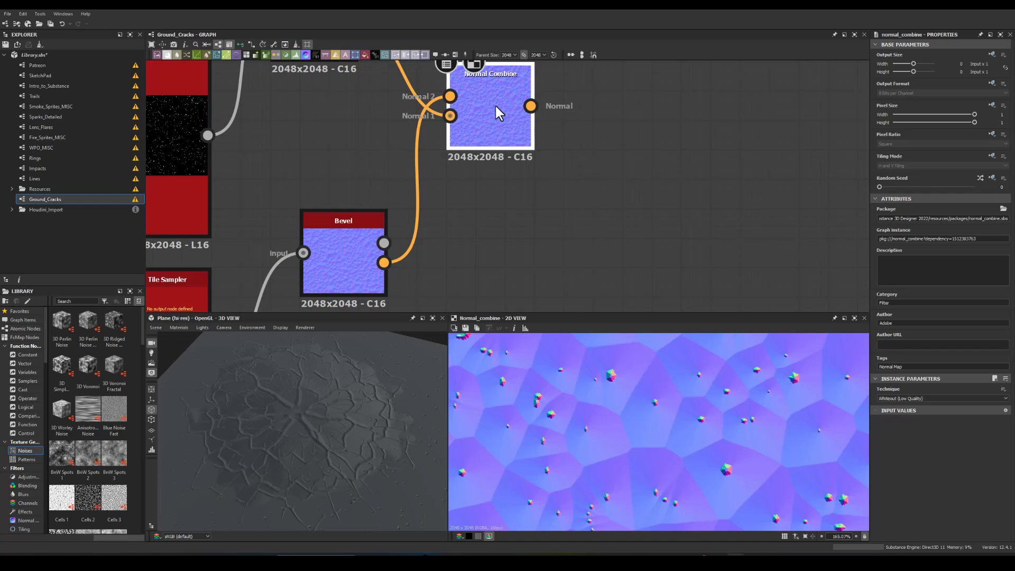
pyautogui.scroll(-3, 631, 125)
pyautogui.moveTo(483, 207); pyautogui.dragTo(690, 134)
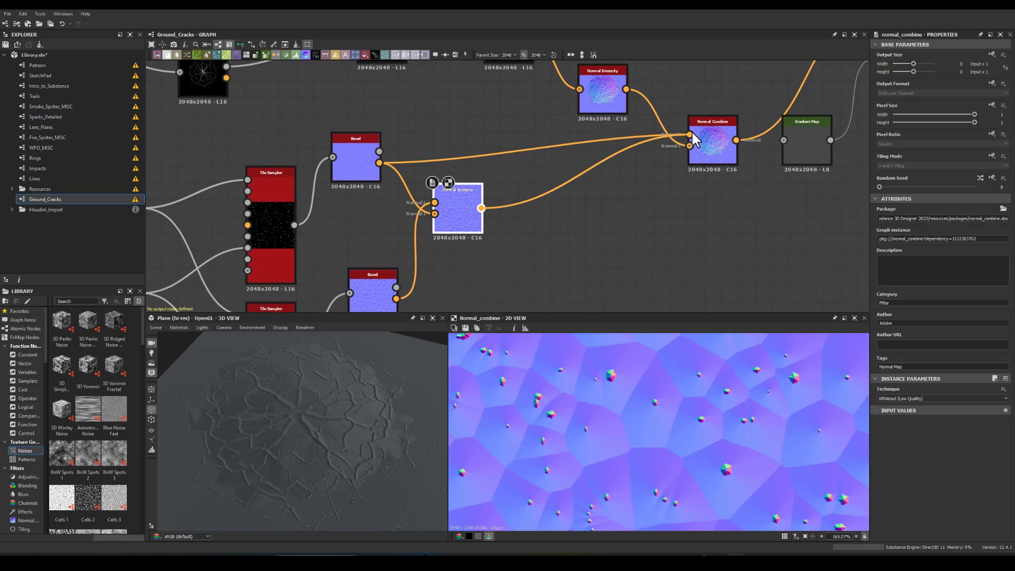
# Step: Set the second debris Bevel's Distance to -0.002 and inspect the debris on the cracked plane
pyautogui.moveTo(523, 234); pyautogui.dragTo(643, 166, button='middle')
pyautogui.scroll(3, 479, 227)
pyautogui.click(478, 227)
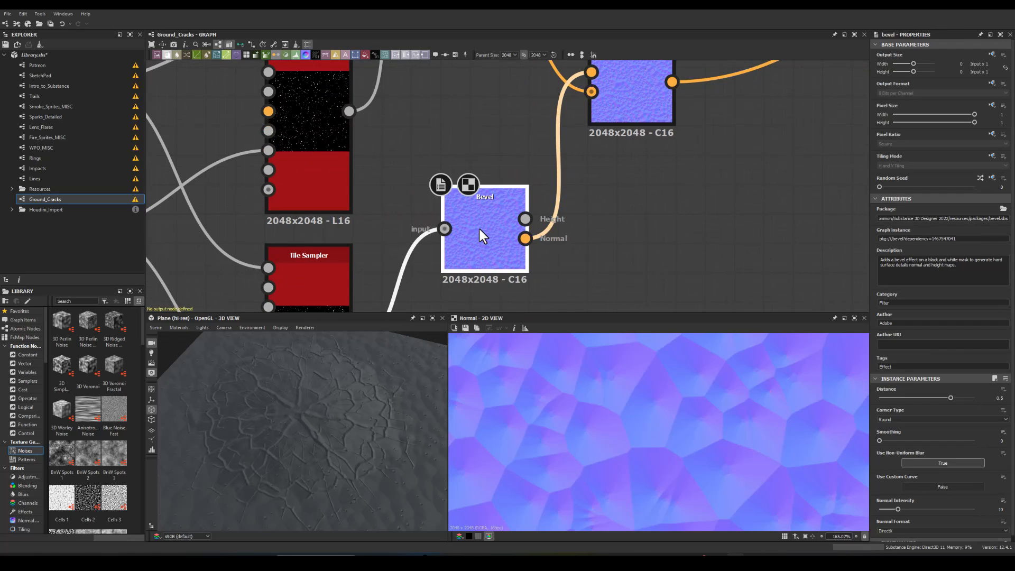
pyautogui.moveTo(948, 397); pyautogui.dragTo(925, 396)
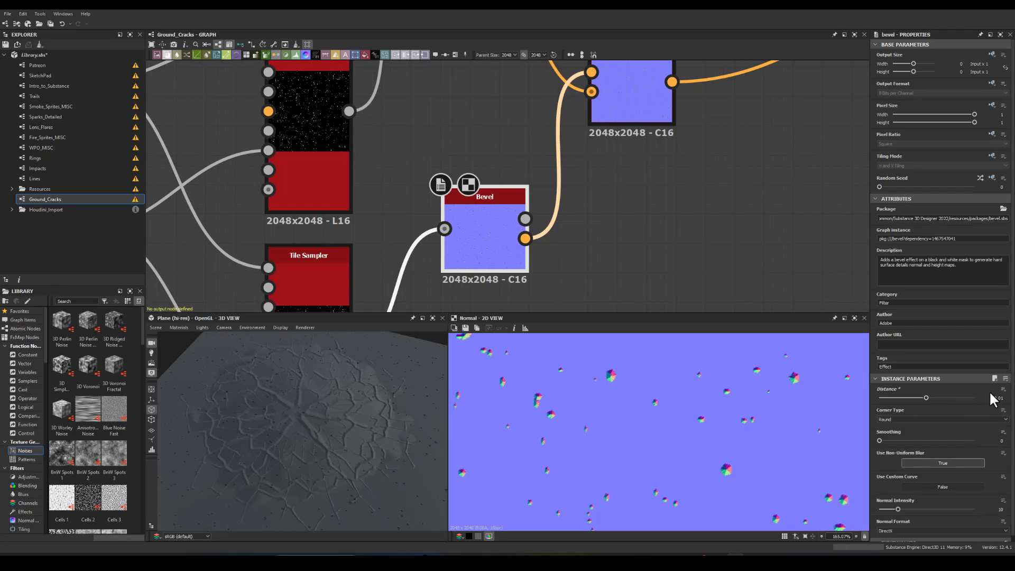
pyautogui.moveTo(1002, 398); pyautogui.dragTo(1011, 402)
pyautogui.write('2')
pyautogui.press('Return')
pyautogui.moveTo(582, 200); pyautogui.dragTo(574, 223, button='middle')
pyautogui.scroll(4, 290, 417)
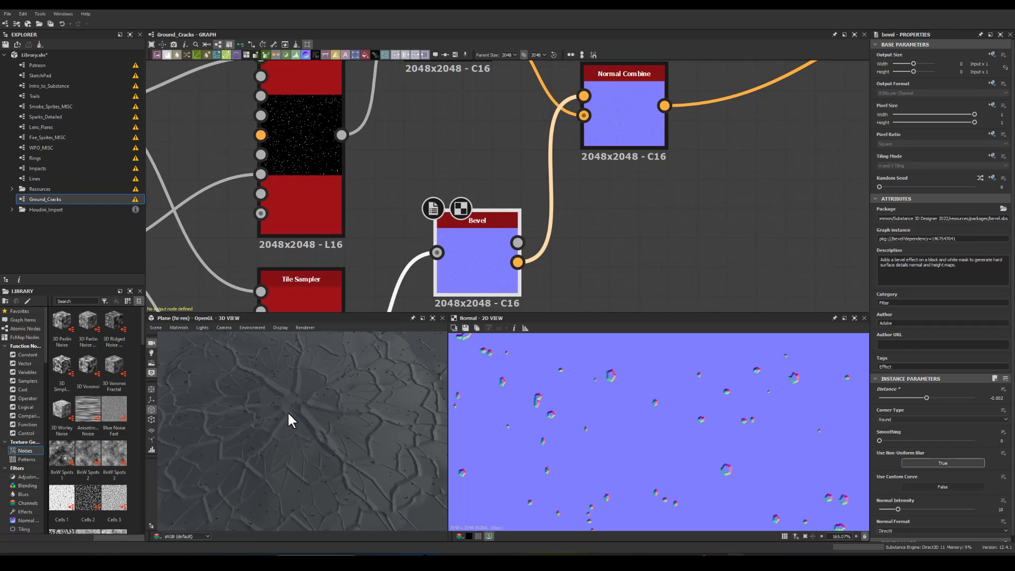
pyautogui.scroll(3, 264, 437)
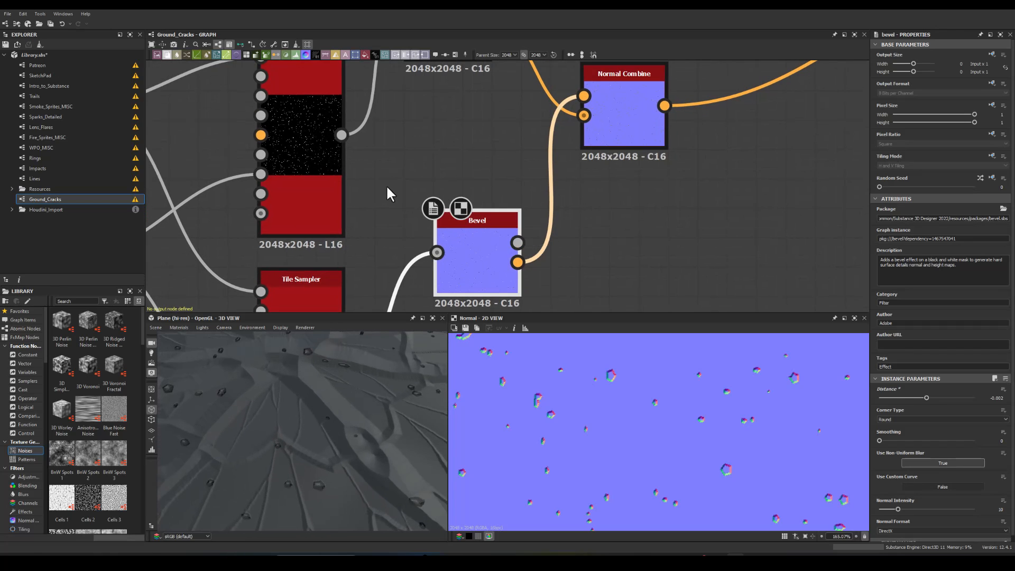
# Step: Set the duplicated Tile Sampler's Position Random to about 1.87
pyautogui.moveTo(383, 185); pyautogui.dragTo(443, 127, button='middle')
pyautogui.click(348, 265)
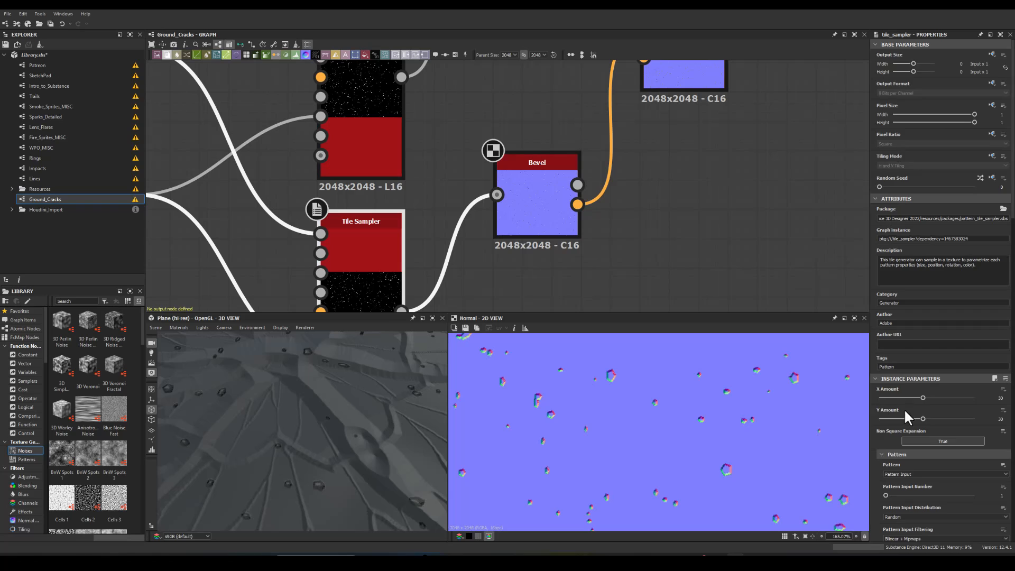
pyautogui.scroll(-15, 901, 423)
pyautogui.moveTo(924, 304); pyautogui.dragTo(900, 300)
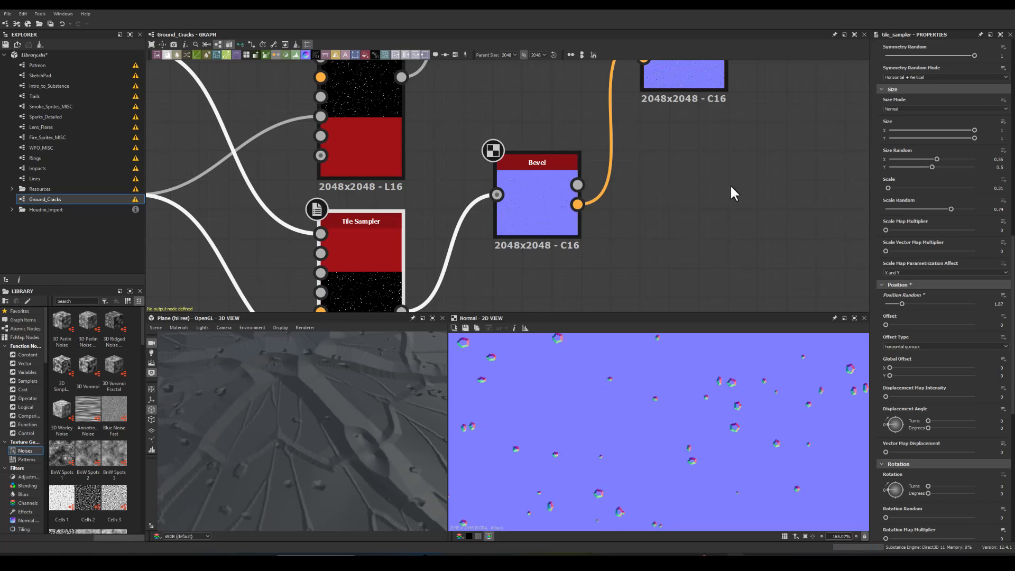
# Step: Set the second debris Bevel's Smoothing to about 0.08 and Normal Intensity to about 2.7
pyautogui.click(537, 183)
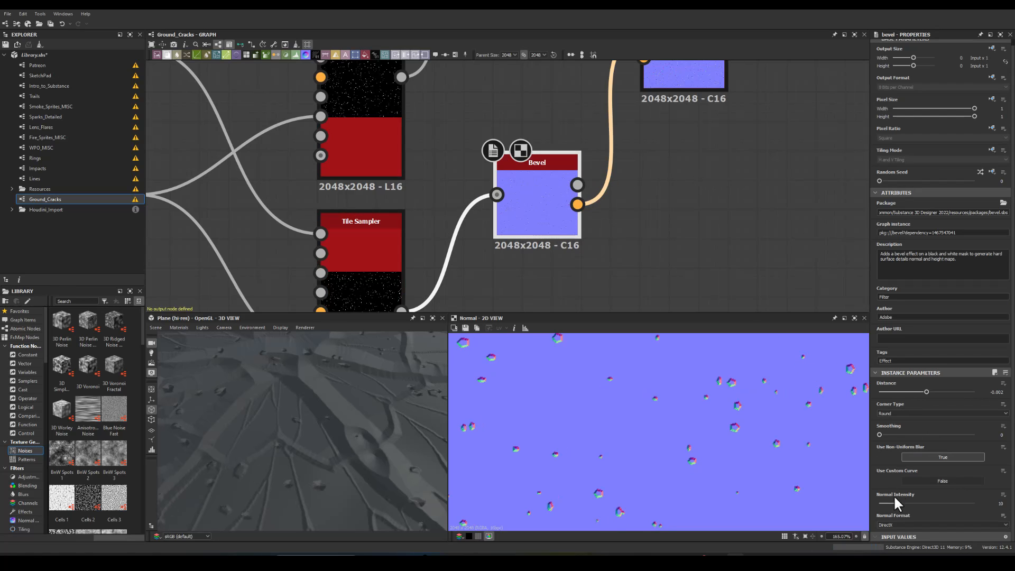
pyautogui.moveTo(879, 432)
pyautogui.mouseDown()
pyautogui.moveTo(900, 432)
pyautogui.moveTo(870, 429)
pyautogui.moveTo(879, 436)
pyautogui.mouseUp()
pyautogui.moveTo(899, 501); pyautogui.dragTo(883, 502)
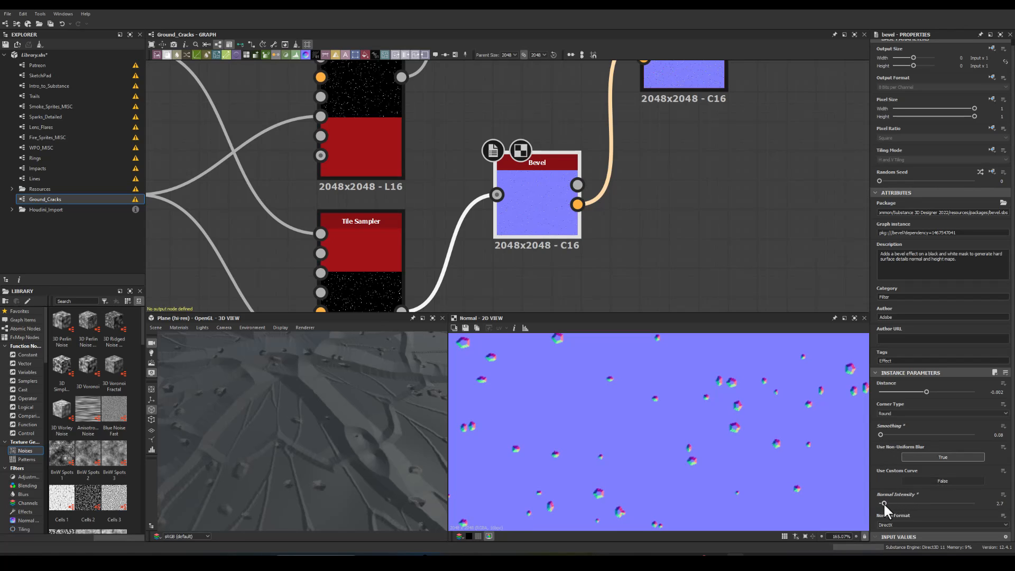
# Step: Set the duplicated Tile Sampler's X Amount and Y Amount to 10 and its Scale to 0.1, and inspect the debris on the plane
pyautogui.click(353, 272)
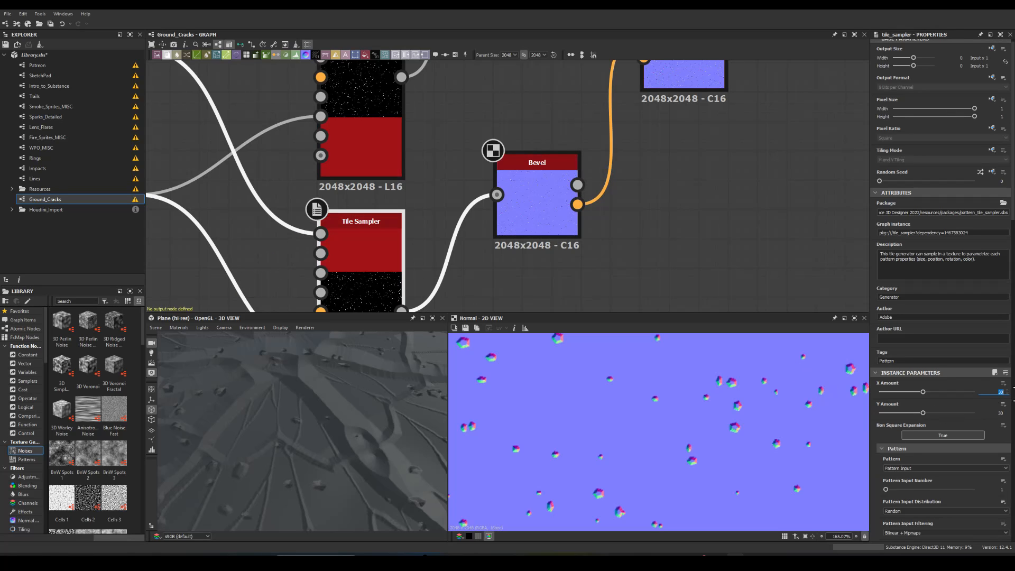
pyautogui.press('Return')
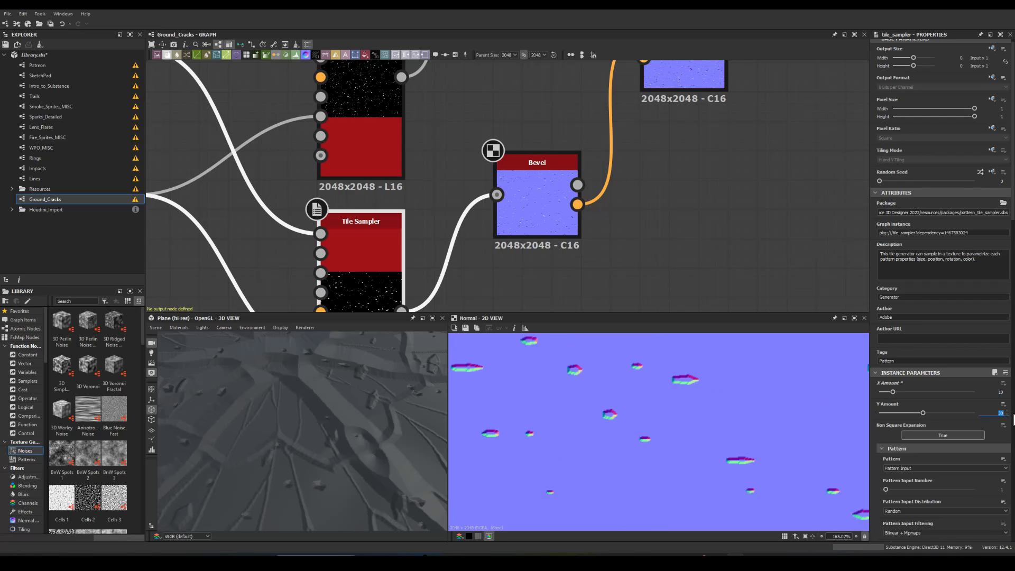
pyautogui.write('10')
pyautogui.press('Return')
pyautogui.scroll(-5, 962, 428)
pyautogui.scroll(-3, 925, 434)
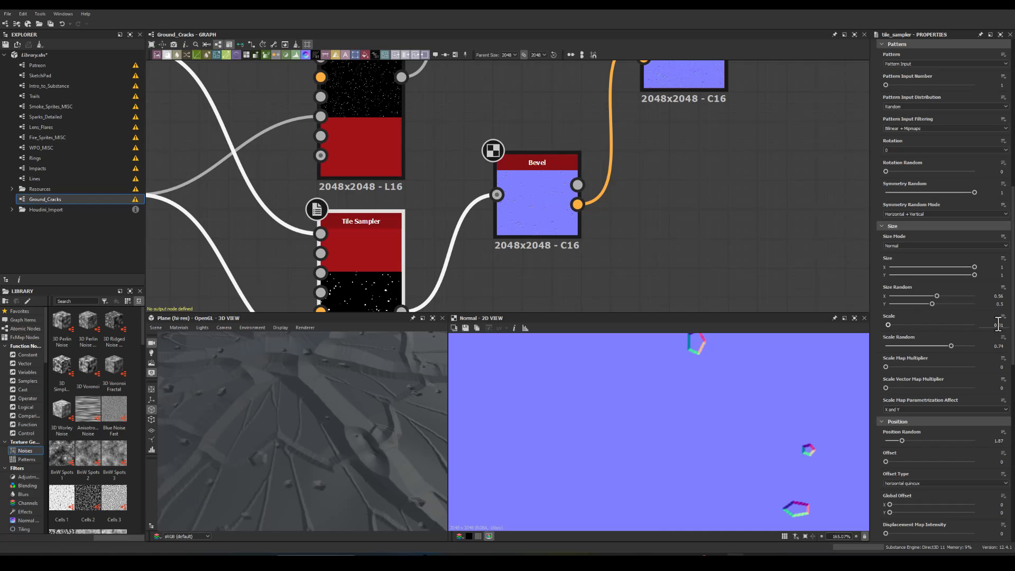
pyautogui.write('1')
pyautogui.press('Return')
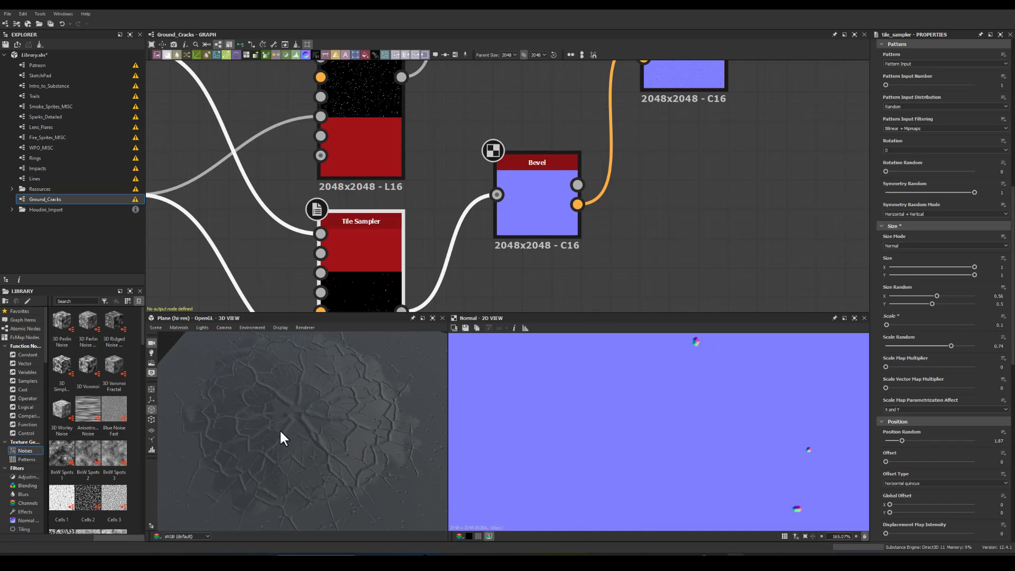
pyautogui.scroll(5, 280, 466)
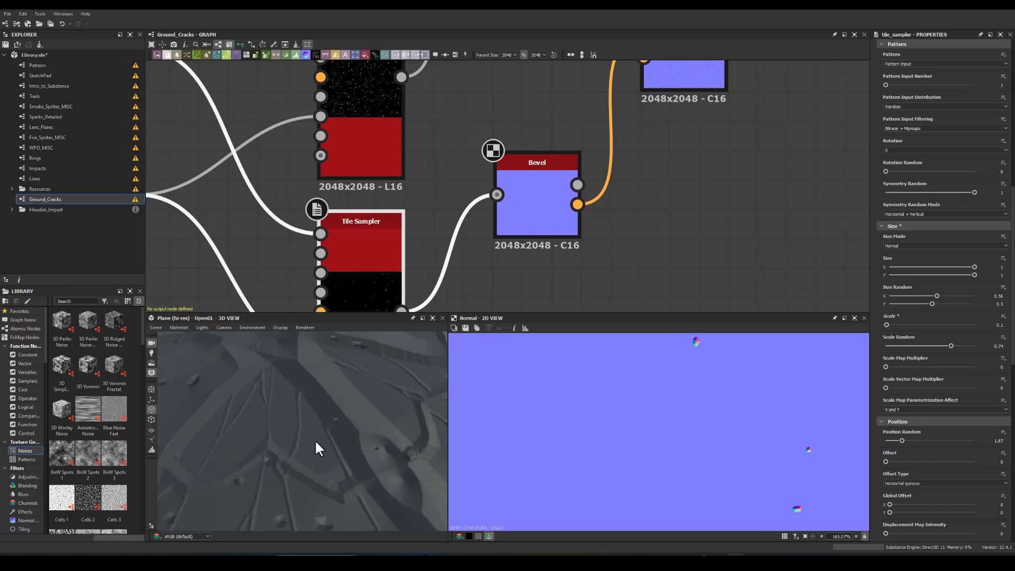
pyautogui.scroll(-5, 291, 442)
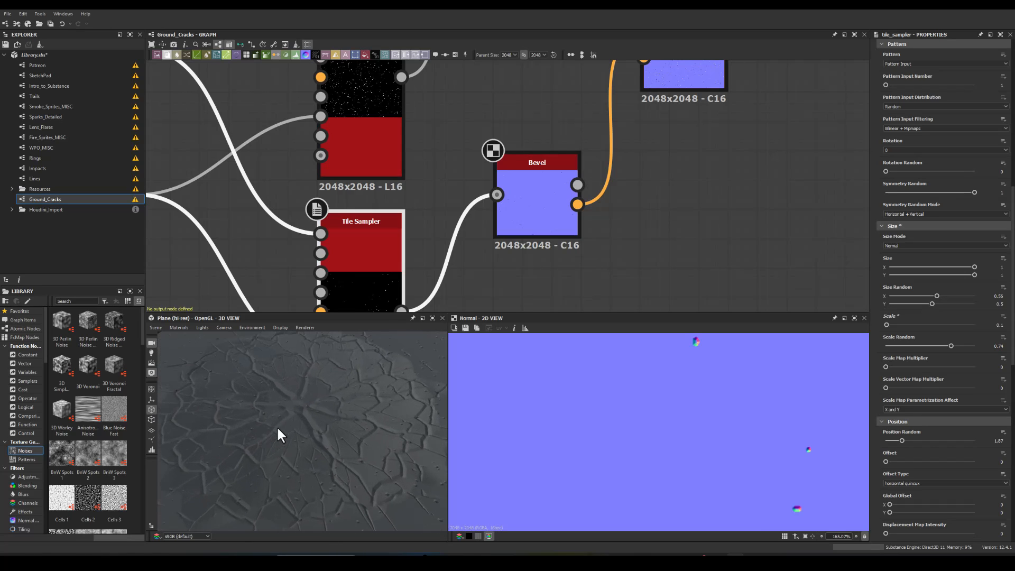
pyautogui.moveTo(285, 424); pyautogui.dragTo(345, 378)
pyautogui.scroll(-2, 451, 175)
# Step: Try a smaller Scale on the paraboloid Shape that masks the debris
pyautogui.click(240, 183)
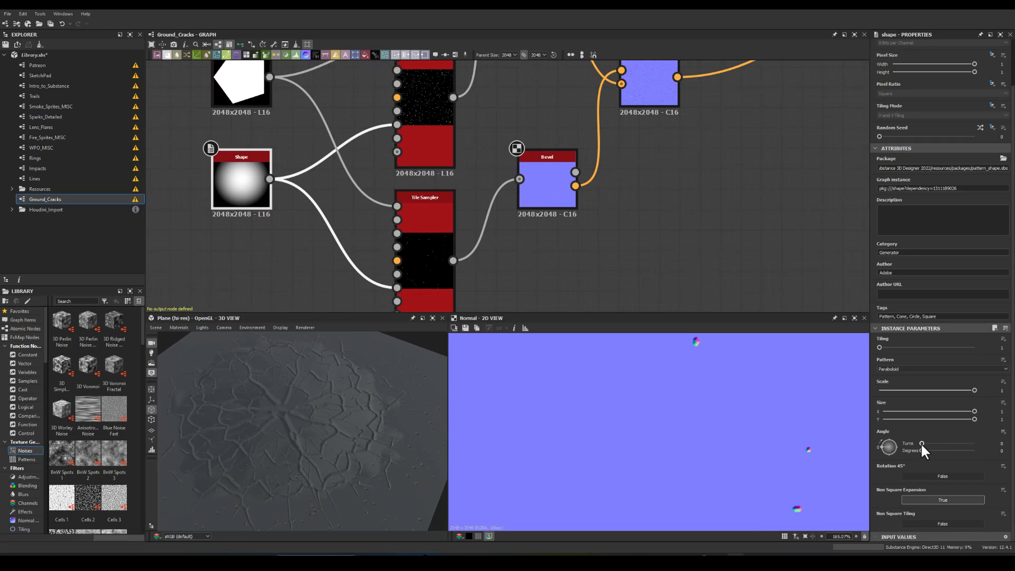
pyautogui.moveTo(972, 388); pyautogui.dragTo(949, 390)
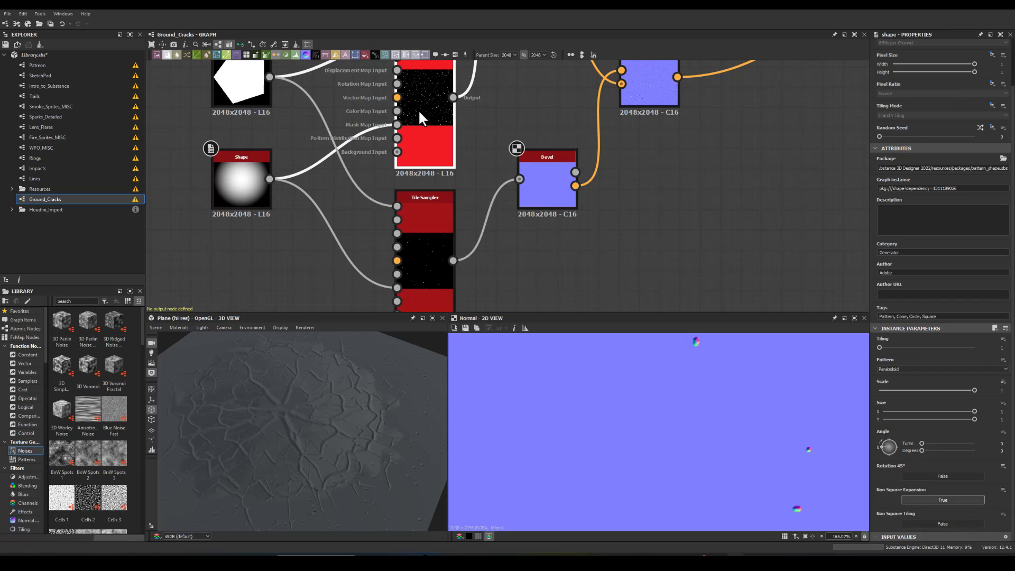
# Step: Set the original debris Tile Sampler's Mask Map Threshold to 1 and enable both Mask Map Invert and Invert Mask
pyautogui.doubleClick(418, 109)
pyautogui.scroll(-12, 916, 412)
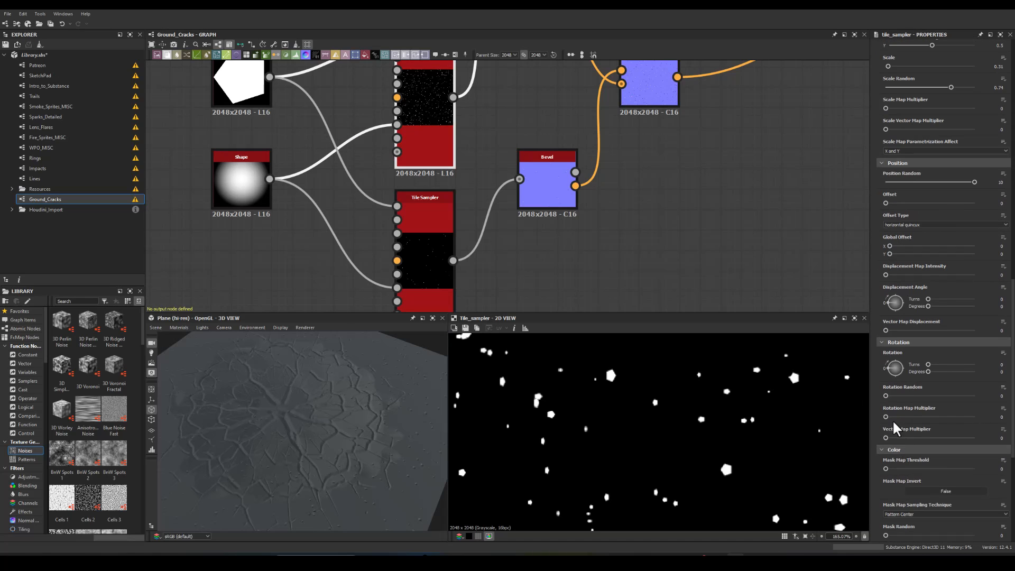
pyautogui.scroll(-3, 920, 415)
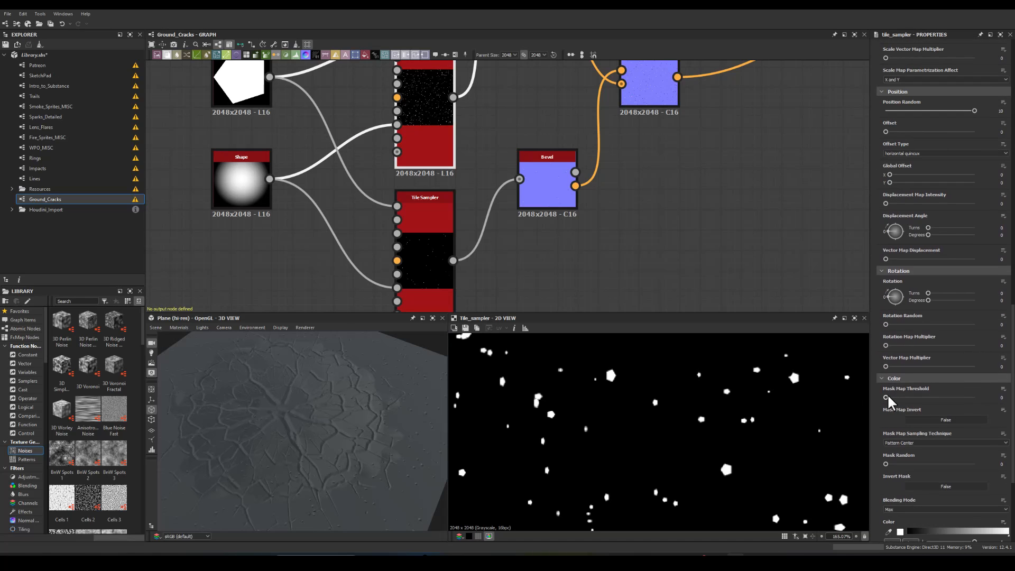
pyautogui.moveTo(887, 397); pyautogui.dragTo(976, 397)
pyautogui.click(924, 419)
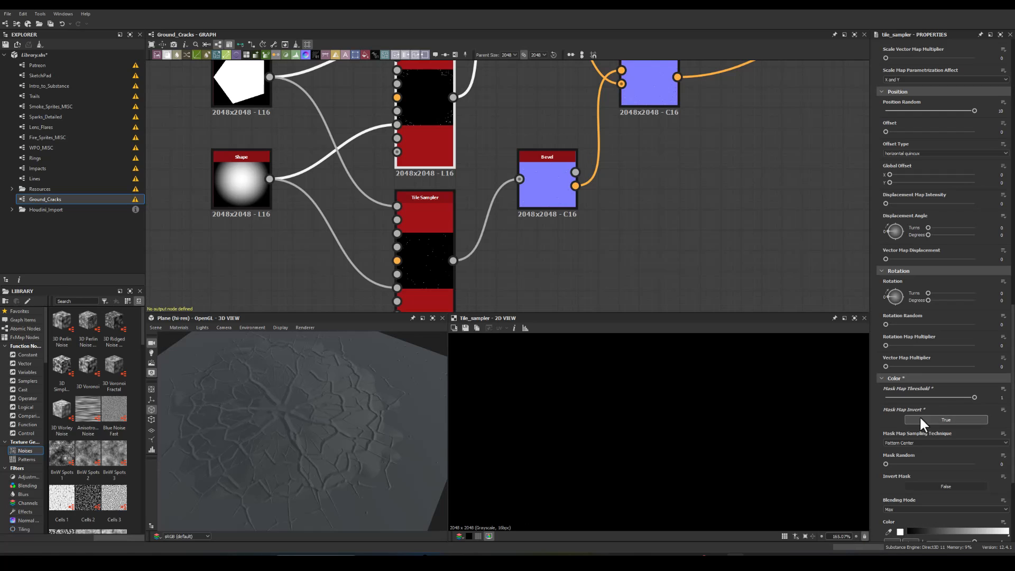
pyautogui.doubleClick(413, 257)
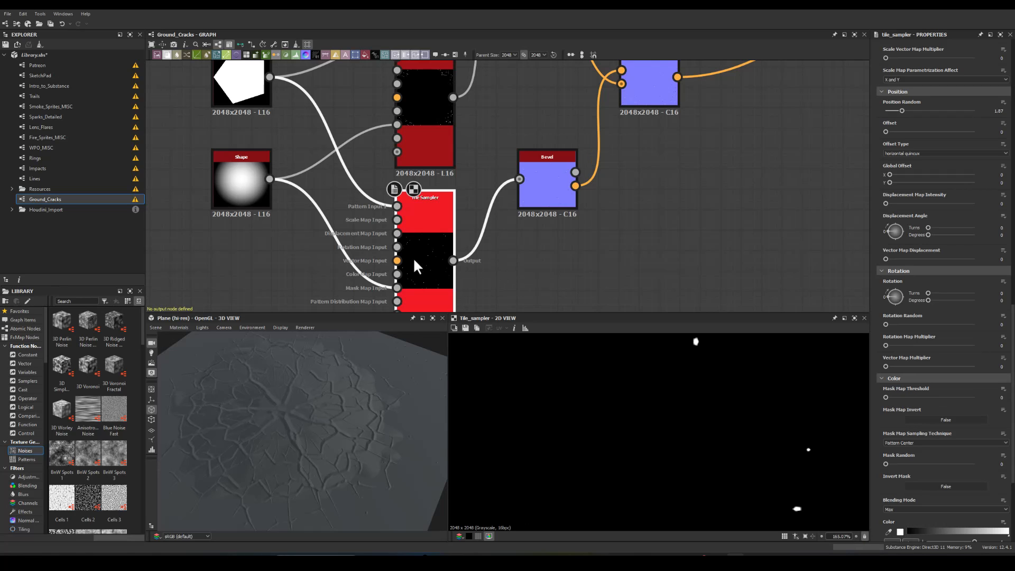
pyautogui.doubleClick(430, 118)
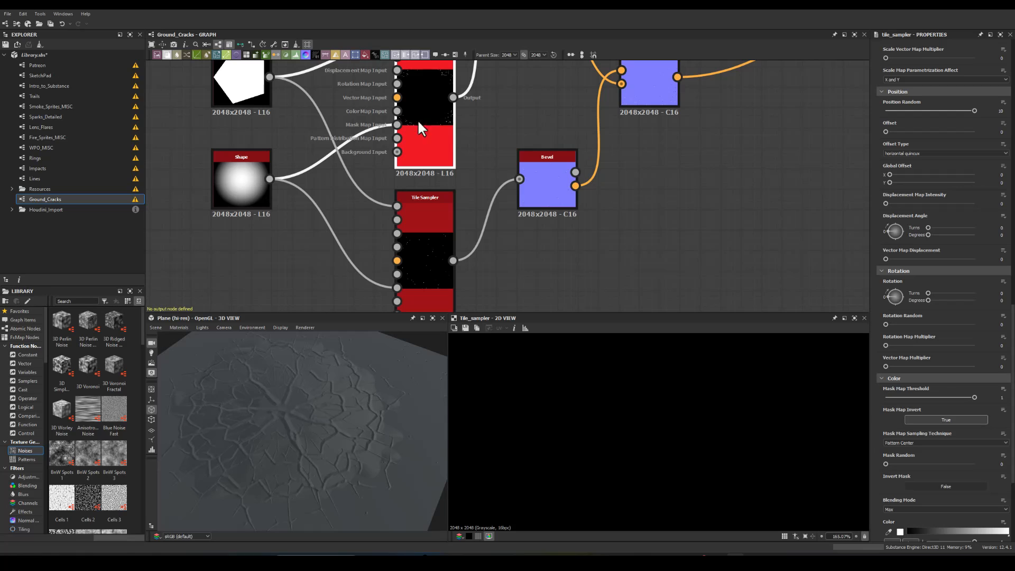
pyautogui.click(919, 485)
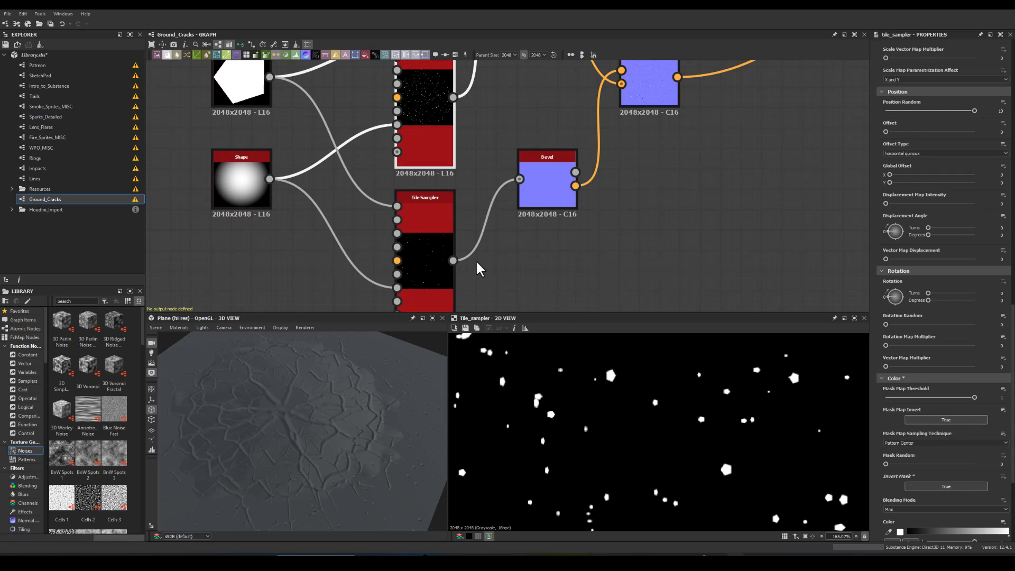
# Step: Raise the duplicated Tile Sampler's Mask Map Threshold to 1 and check the result in its Bevel
pyautogui.doubleClick(430, 256)
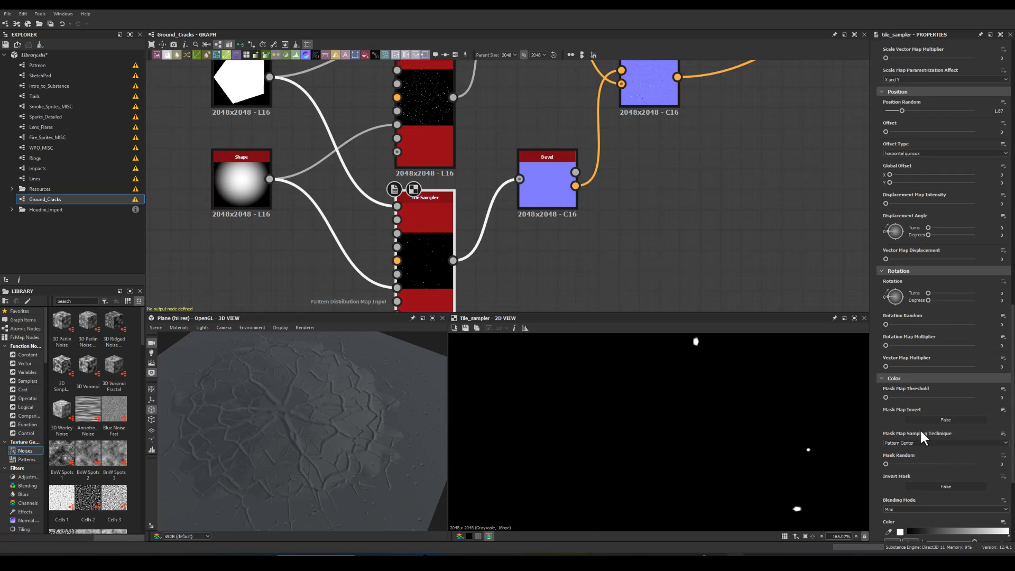
pyautogui.moveTo(886, 397); pyautogui.dragTo(1006, 403)
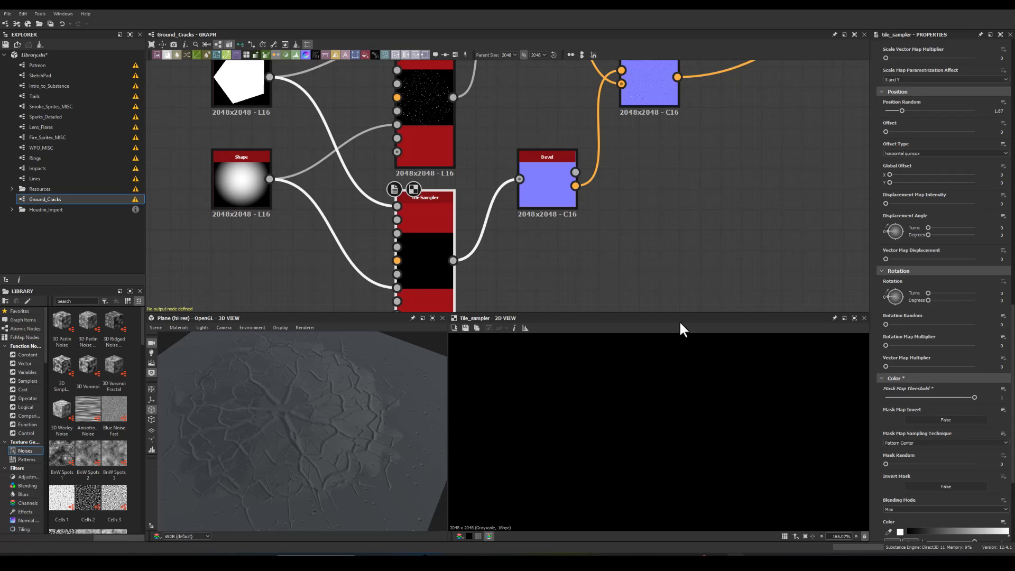
pyautogui.doubleClick(546, 184)
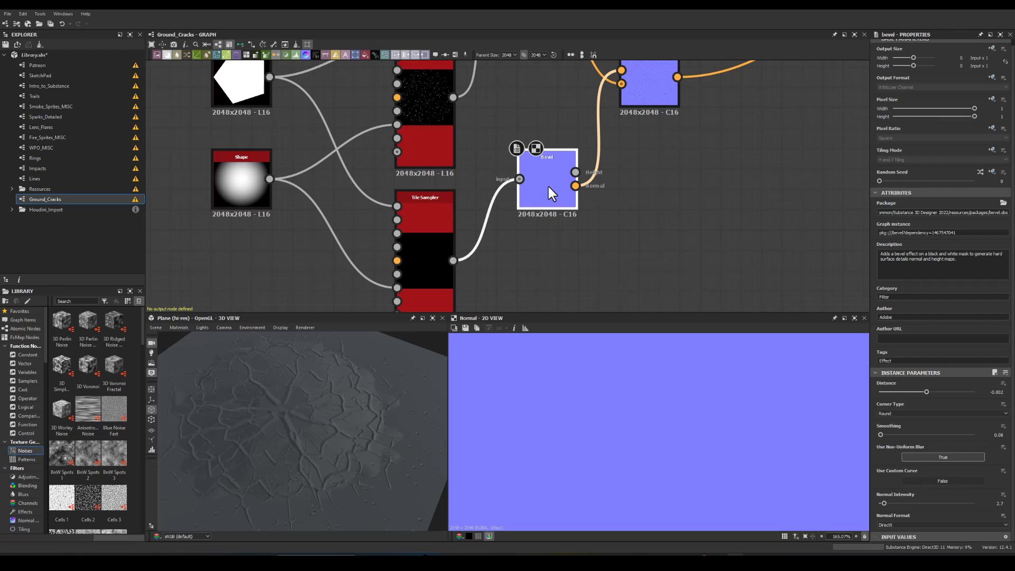
# Step: Increase the duplicated Tile Sampler's Scale to about 1.24
pyautogui.doubleClick(432, 254)
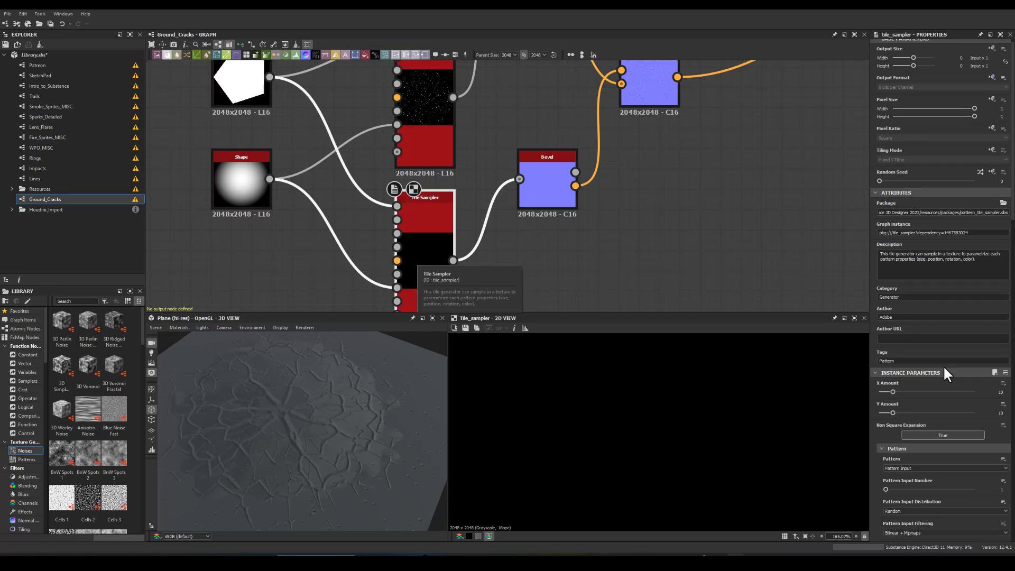
pyautogui.scroll(-5, 897, 439)
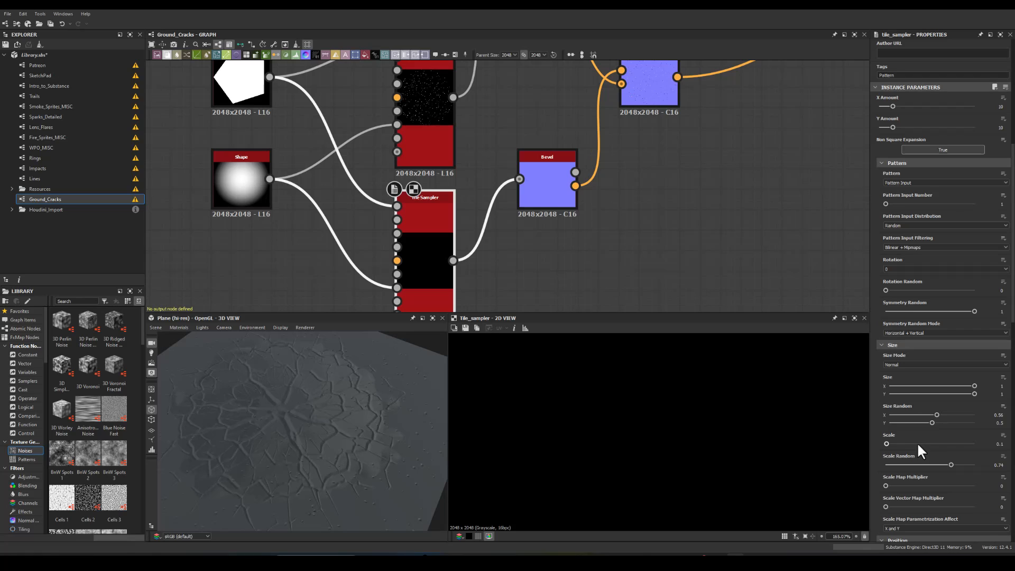
pyautogui.moveTo(887, 443)
pyautogui.mouseDown()
pyautogui.moveTo(921, 443)
pyautogui.moveTo(886, 444)
pyautogui.moveTo(896, 444)
pyautogui.mouseUp()
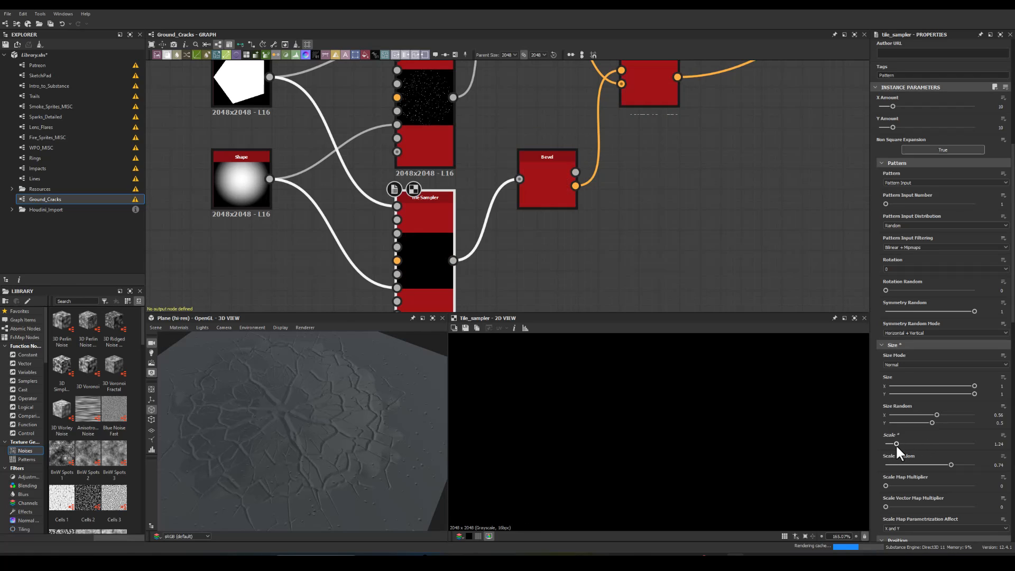
# Step: Set the duplicated Tile Sampler's Mask Map Threshold to about 0.44 and try Mask Map Invert on and off again
pyautogui.scroll(-4, 906, 454)
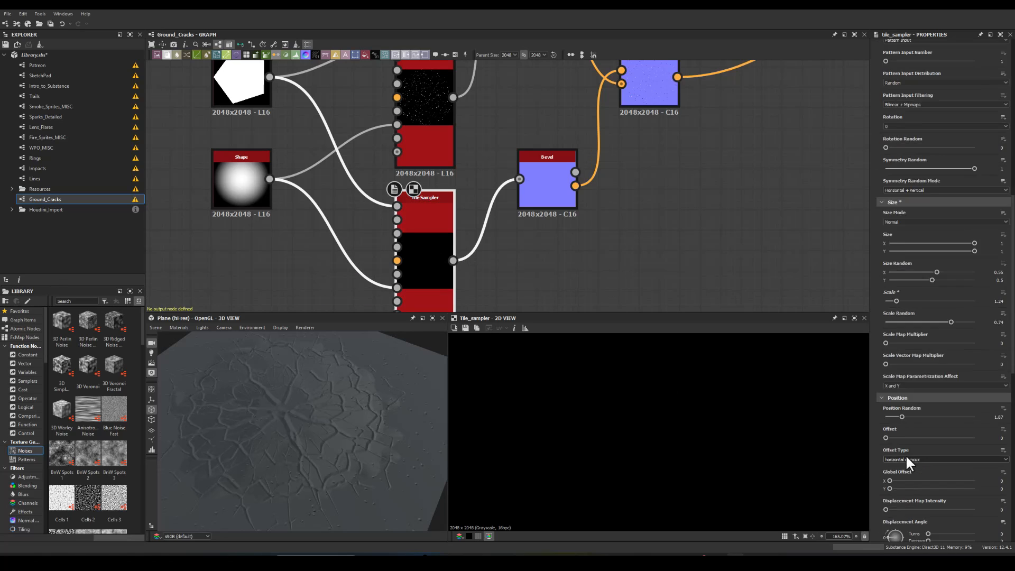
pyautogui.scroll(-5, 922, 376)
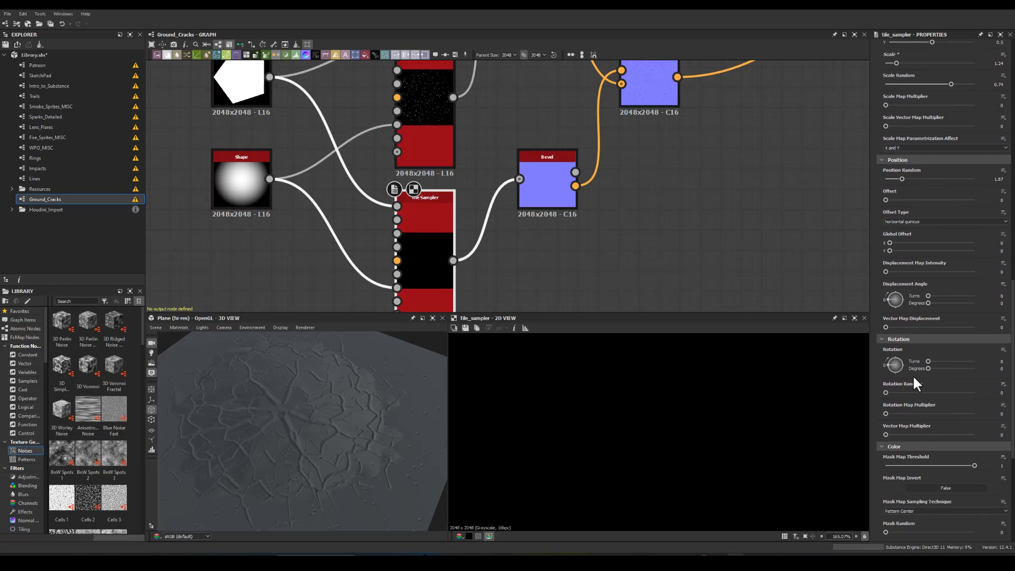
pyautogui.moveTo(930, 298)
pyautogui.mouseDown()
pyautogui.moveTo(875, 299)
pyautogui.moveTo(991, 297)
pyautogui.moveTo(899, 296)
pyautogui.moveTo(924, 299)
pyautogui.mouseUp()
pyautogui.click(944, 323)
pyautogui.click(949, 321)
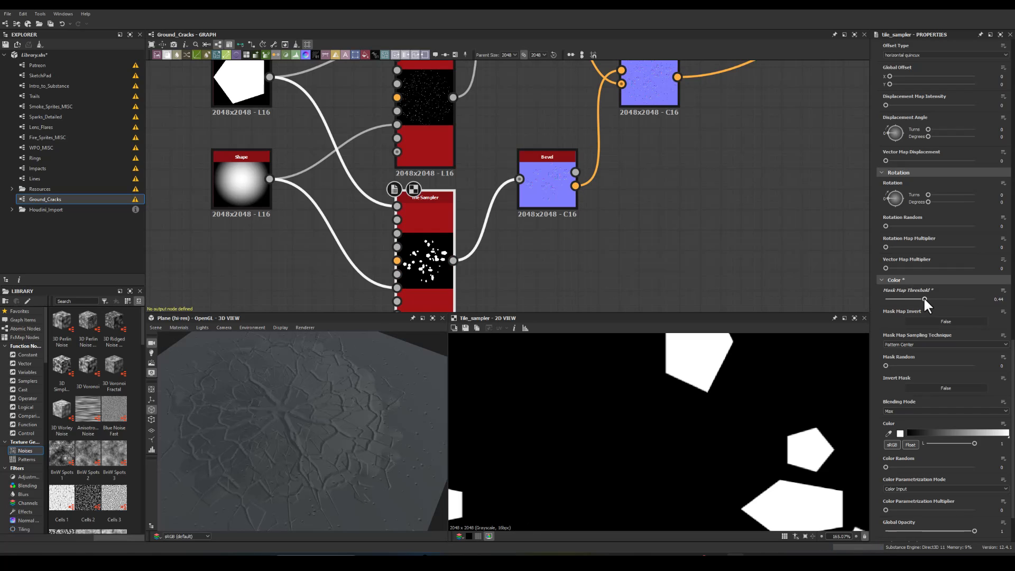
# Step: Set the duplicated Tile Sampler's Scale to 0.07 and inspect the smaller debris up close on the 3D plane
pyautogui.scroll(3, 920, 322)
pyautogui.scroll(1, 909, 317)
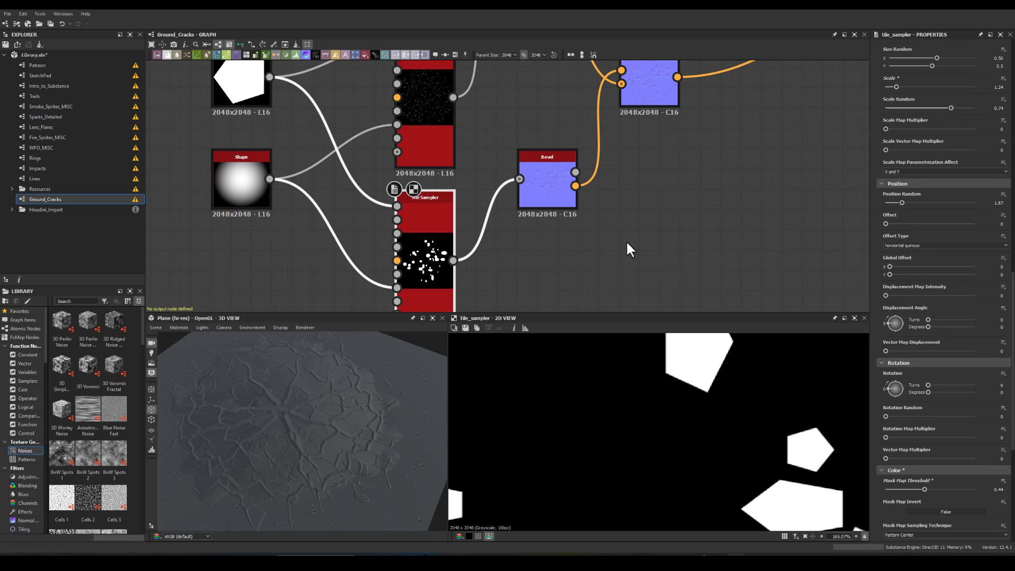
pyautogui.scroll(5, 906, 221)
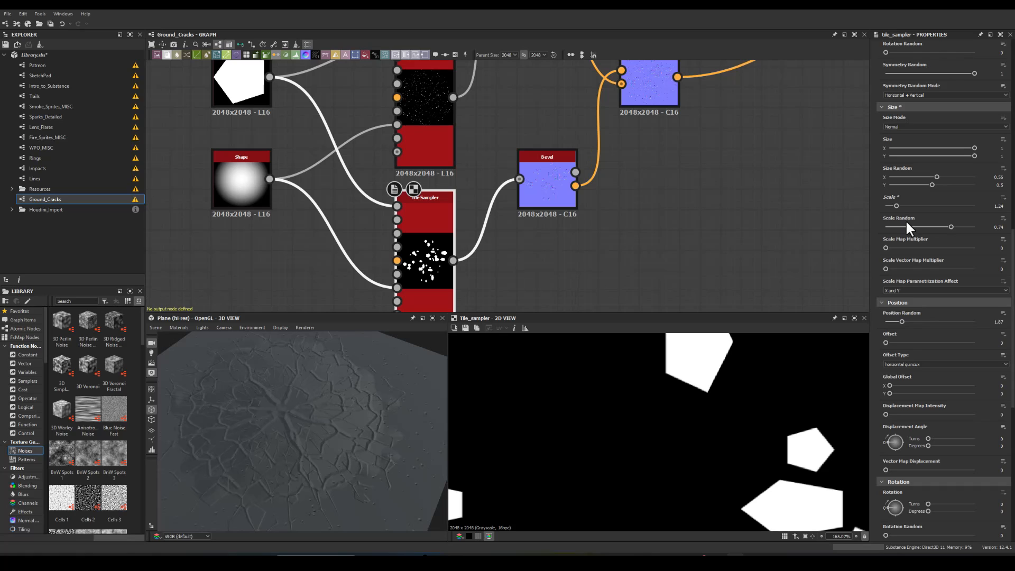
pyautogui.moveTo(895, 205); pyautogui.dragTo(886, 203)
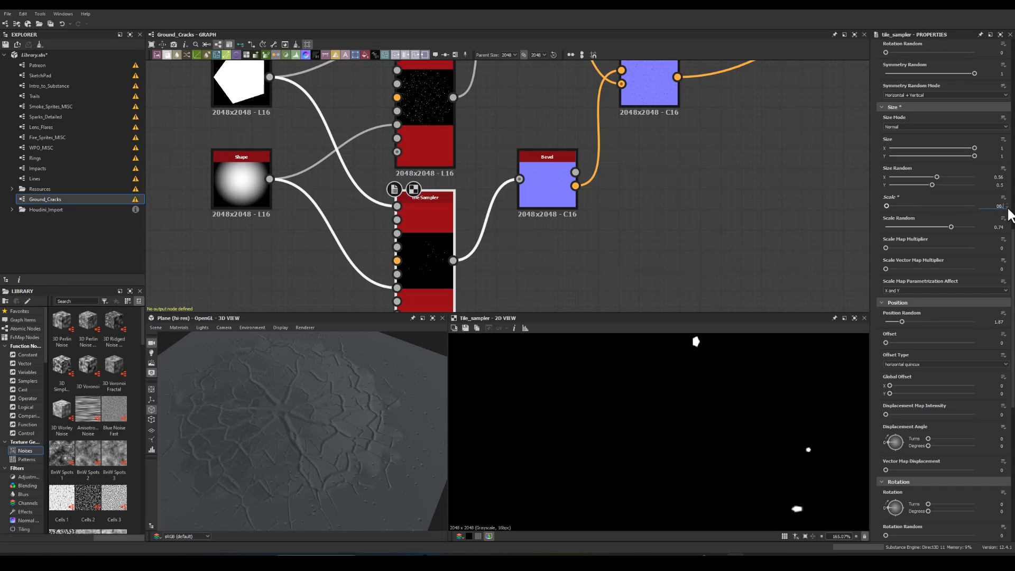
pyautogui.write('00.07')
pyautogui.press('Return')
pyautogui.moveTo(225, 440); pyautogui.dragTo(261, 447)
pyautogui.scroll(10, 261, 446)
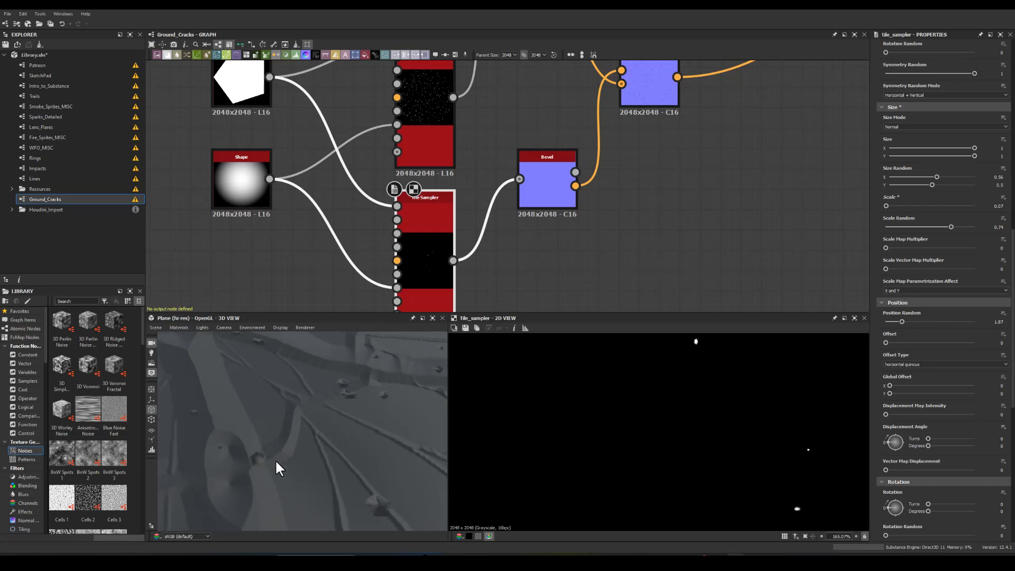
# Step: Raise the Normal Intensity of the duplicated debris layer's Bevel to about 23.65 and check the cracks in 3D
pyautogui.click(551, 182)
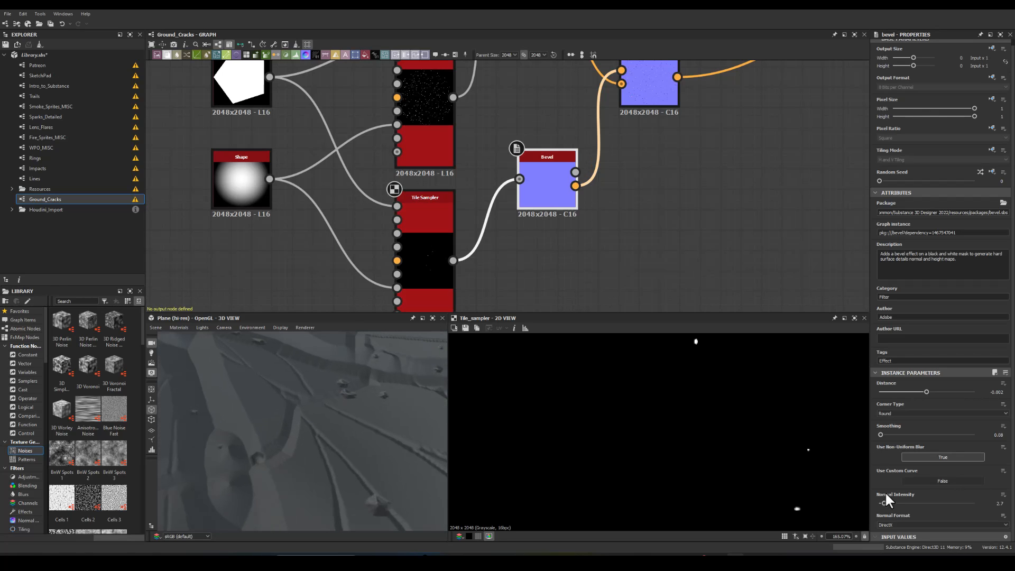
pyautogui.moveTo(884, 500); pyautogui.dragTo(923, 499)
pyautogui.scroll(-10, 326, 448)
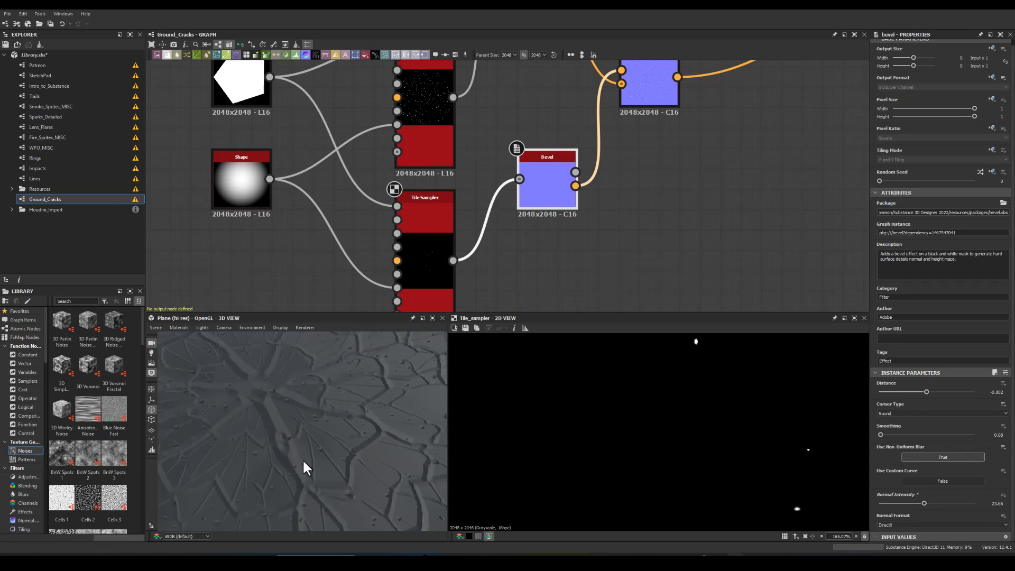
pyautogui.scroll(8, 253, 440)
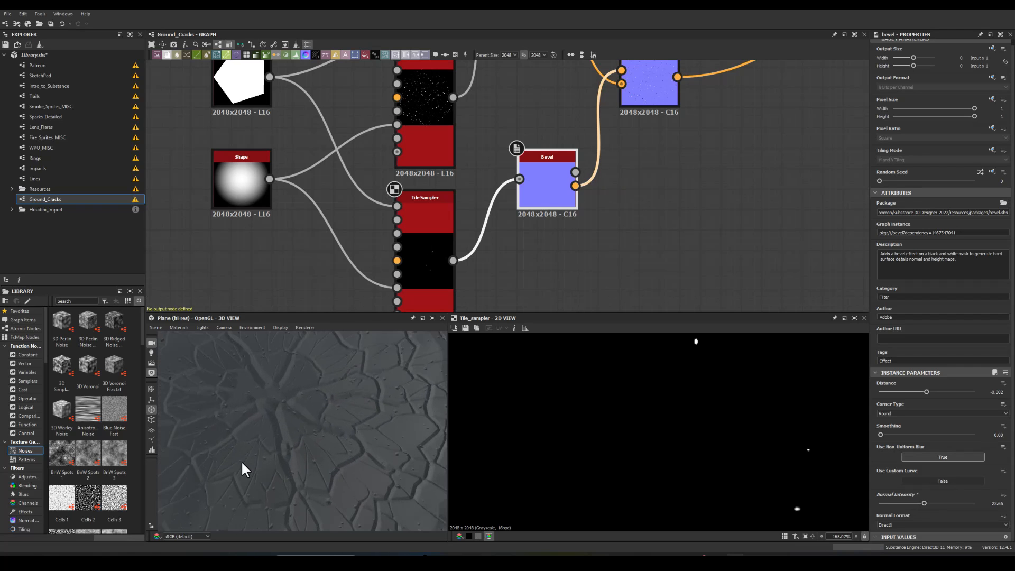
# Step: Set the duplicated Tile Sampler's Y Amount to 50 and check the debris spread on the 3D plane
pyautogui.click(413, 262)
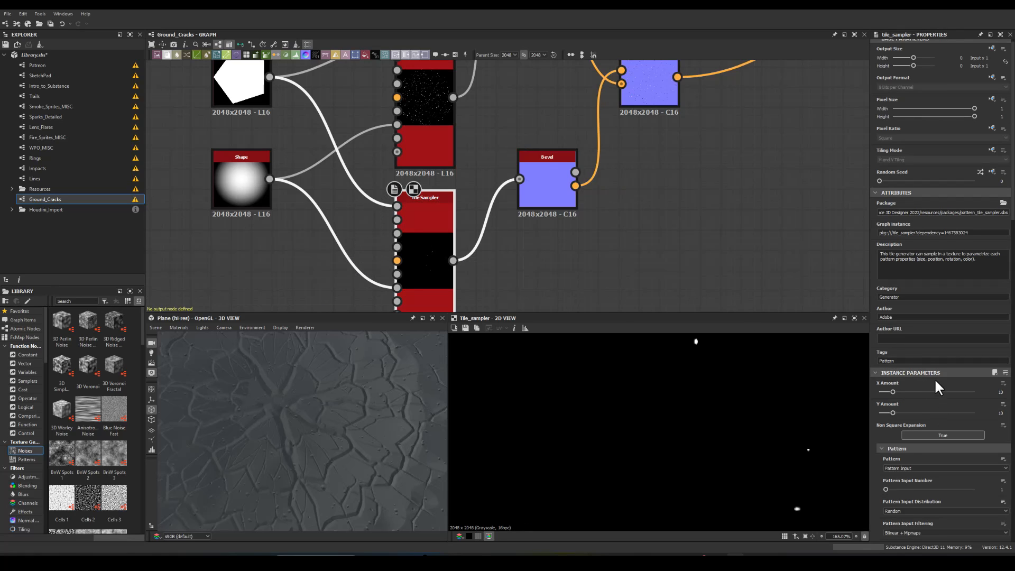
pyautogui.doubleClick(1002, 412)
pyautogui.write('50')
pyautogui.press('Return')
pyautogui.moveTo(274, 467); pyautogui.dragTo(288, 426)
# Step: Reduce the Scale of the paraboloid mask Shape to about 0.63 and check the debris coverage in 3D
pyautogui.click(248, 180)
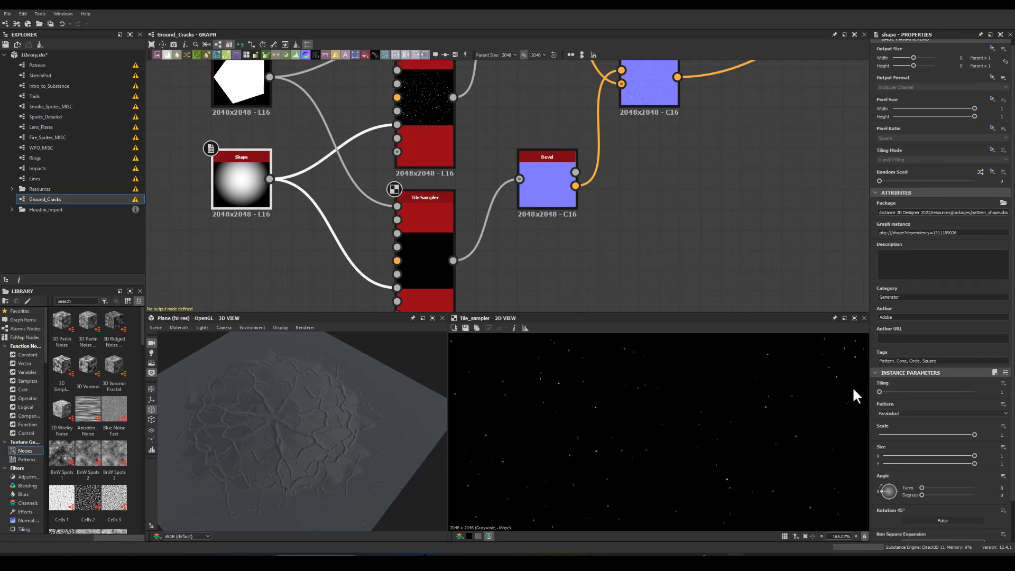
pyautogui.moveTo(972, 433); pyautogui.dragTo(938, 433)
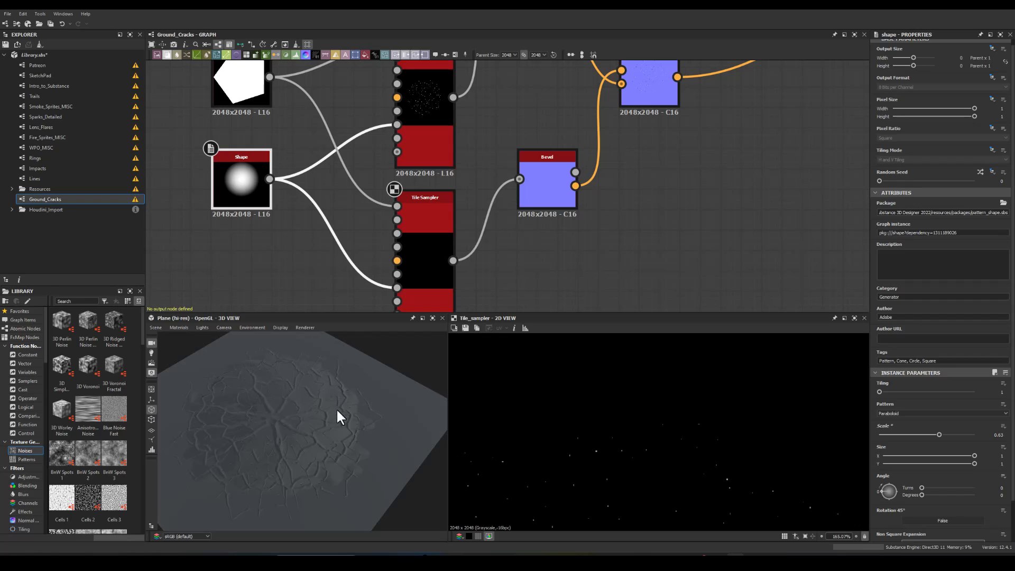
pyautogui.moveTo(269, 438); pyautogui.dragTo(310, 423)
# Step: Add a Blend node fed by the Height output of the Bevel that follows the Height Blend
pyautogui.moveTo(653, 257); pyautogui.dragTo(608, 251, button='middle')
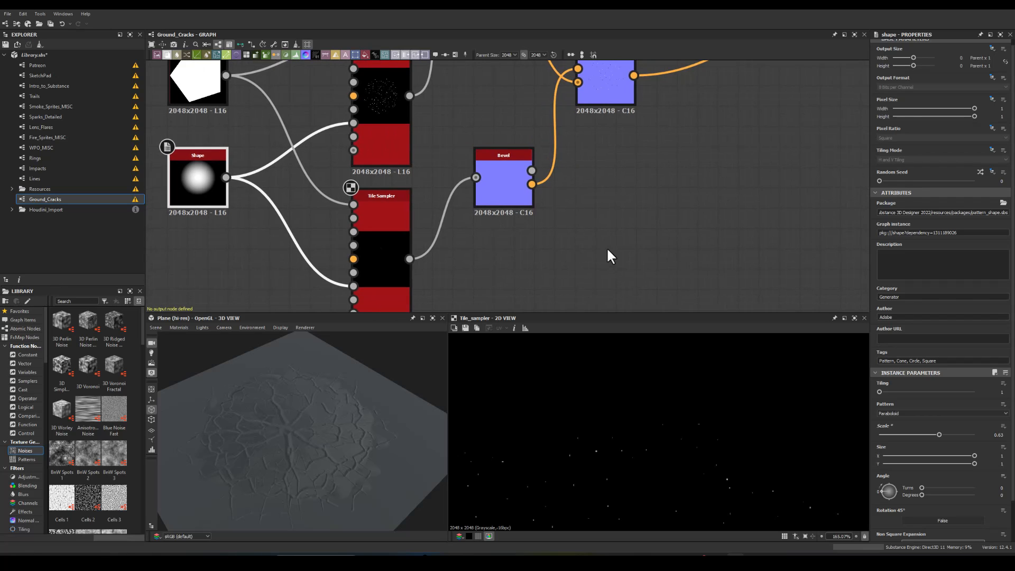
pyautogui.scroll(-5, 574, 193)
pyautogui.moveTo(628, 177); pyautogui.dragTo(549, 247, button='middle')
pyautogui.scroll(4, 531, 199)
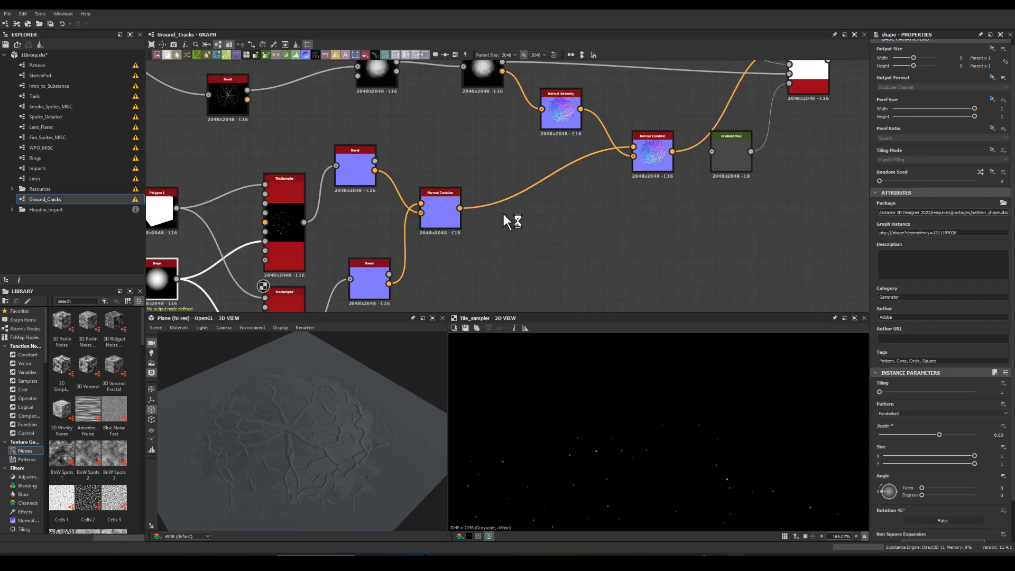
pyautogui.moveTo(483, 145); pyautogui.dragTo(442, 226, button='middle')
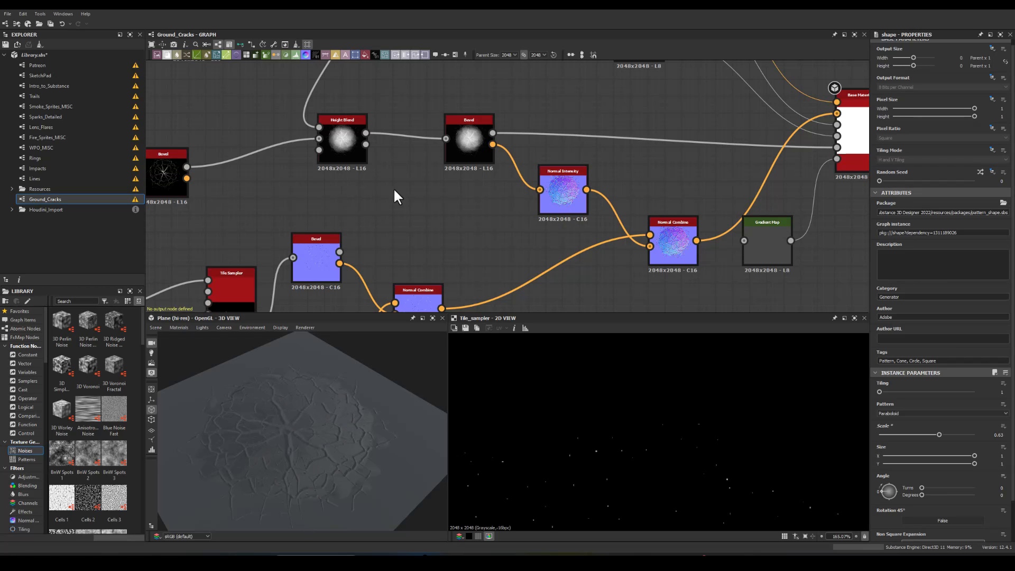
pyautogui.moveTo(329, 196); pyautogui.dragTo(288, 247, button='middle')
pyautogui.moveTo(351, 198); pyautogui.dragTo(441, 202, button='middle')
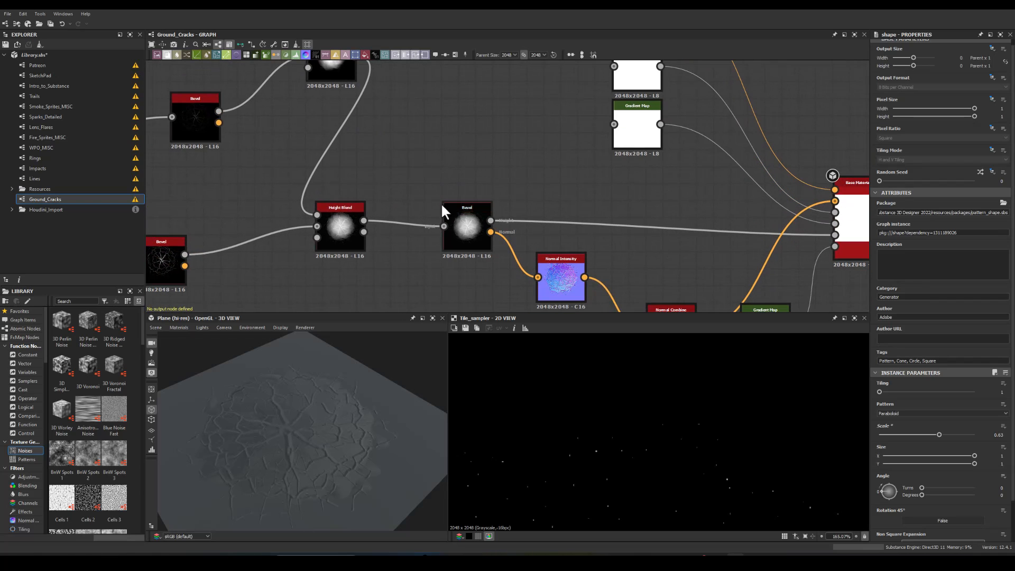
pyautogui.moveTo(489, 217); pyautogui.dragTo(453, 96)
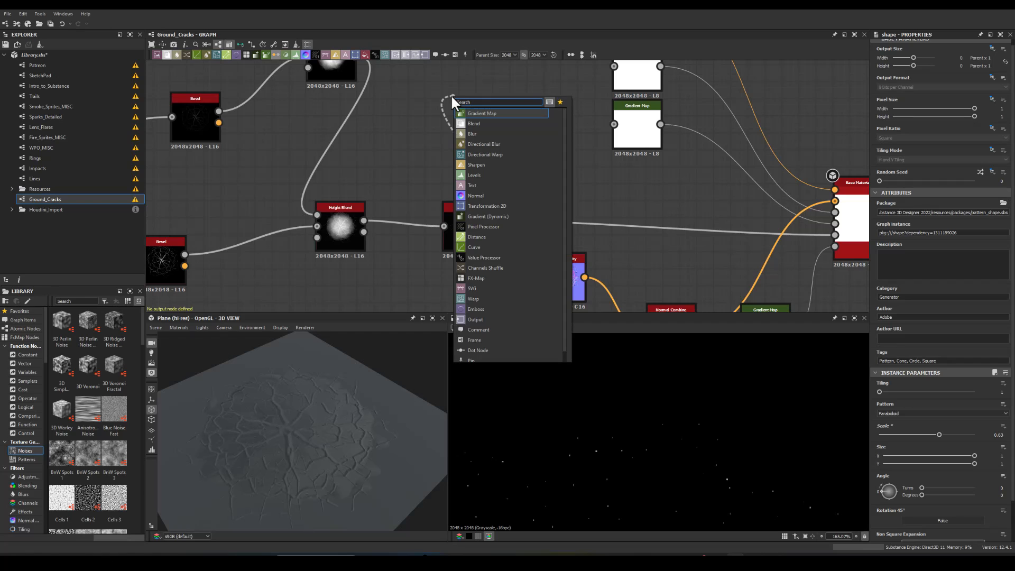
pyautogui.write('blend')
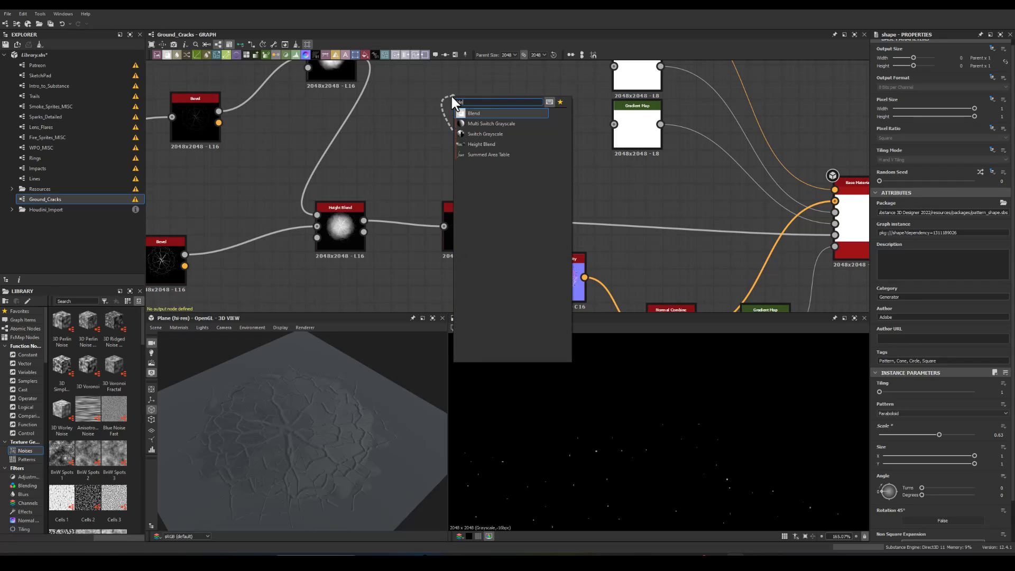
pyautogui.press('Return')
# Step: Combine both debris Tile Samplers' outputs in a new Blend node set to Add (Linear Dodge)
pyautogui.moveTo(433, 250); pyautogui.dragTo(469, 181, button='middle')
pyautogui.scroll(-1, 469, 181)
pyautogui.scroll(-2, 470, 182)
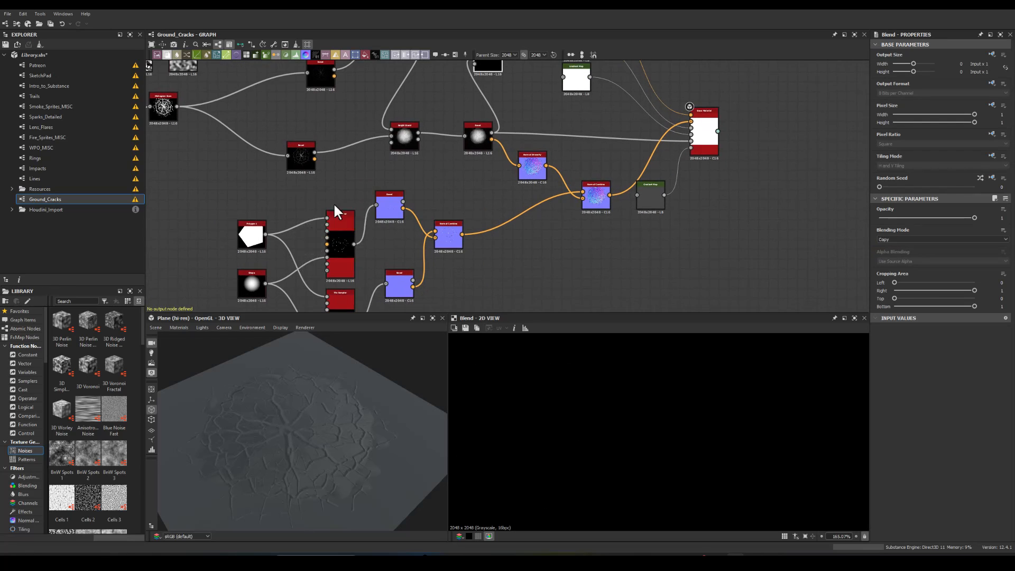
pyautogui.moveTo(334, 205); pyautogui.dragTo(333, 182, button='middle')
pyautogui.moveTo(351, 219); pyautogui.dragTo(445, 260)
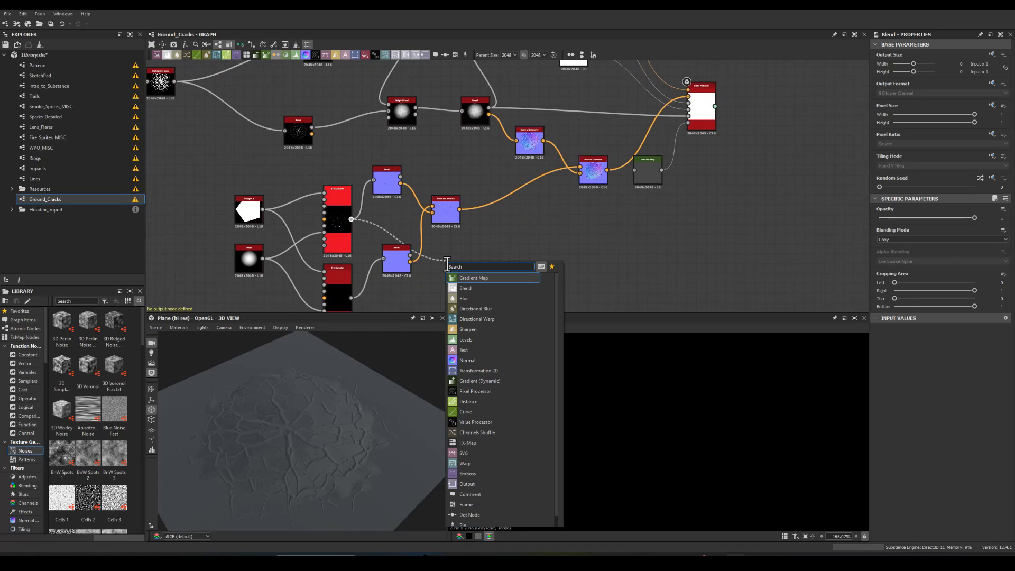
pyautogui.write('blend')
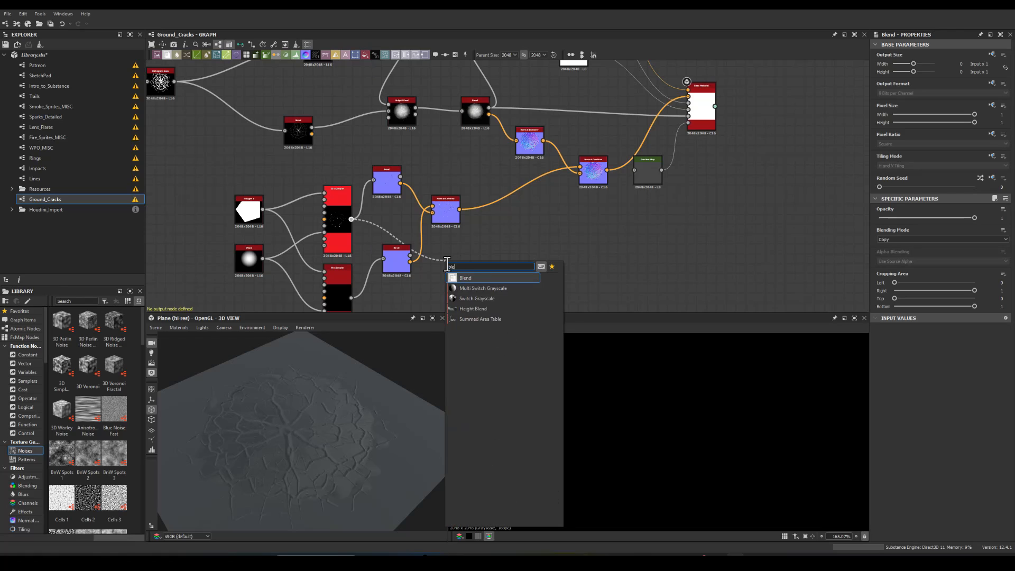
pyautogui.press('Return')
pyautogui.moveTo(350, 298); pyautogui.dragTo(443, 253)
pyautogui.click(893, 239)
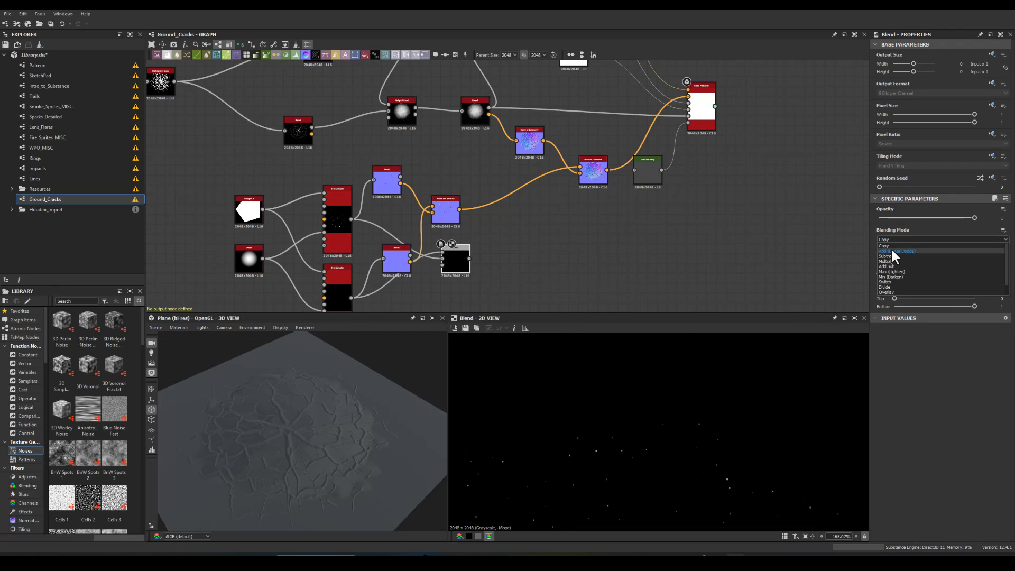
pyautogui.click(891, 248)
# Step: Move the combined debris Blend beside the crack height Blend and connect it to that Blend's foreground input
pyautogui.moveTo(602, 213); pyautogui.dragTo(602, 274, button='middle')
pyautogui.moveTo(465, 275); pyautogui.dragTo(473, 256, button='middle')
pyautogui.moveTo(463, 297); pyautogui.dragTo(448, 104)
pyautogui.moveTo(436, 87); pyautogui.dragTo(419, 170, button='middle')
pyautogui.moveTo(421, 194); pyautogui.dragTo(514, 190)
pyautogui.moveTo(435, 159); pyautogui.dragTo(466, 164)
pyautogui.moveTo(487, 167); pyautogui.dragTo(439, 180, button='middle')
pyautogui.moveTo(426, 241); pyautogui.dragTo(365, 100, button='middle')
pyautogui.scroll(4, 356, 211)
pyautogui.moveTo(352, 241); pyautogui.dragTo(358, 185, button='middle')
pyautogui.moveTo(479, 149); pyautogui.dragTo(477, 147)
# Step: Set the crack height Blend to Add (Linear Dodge) with an Opacity of about 0.24 and reposition the node
pyautogui.click(465, 168)
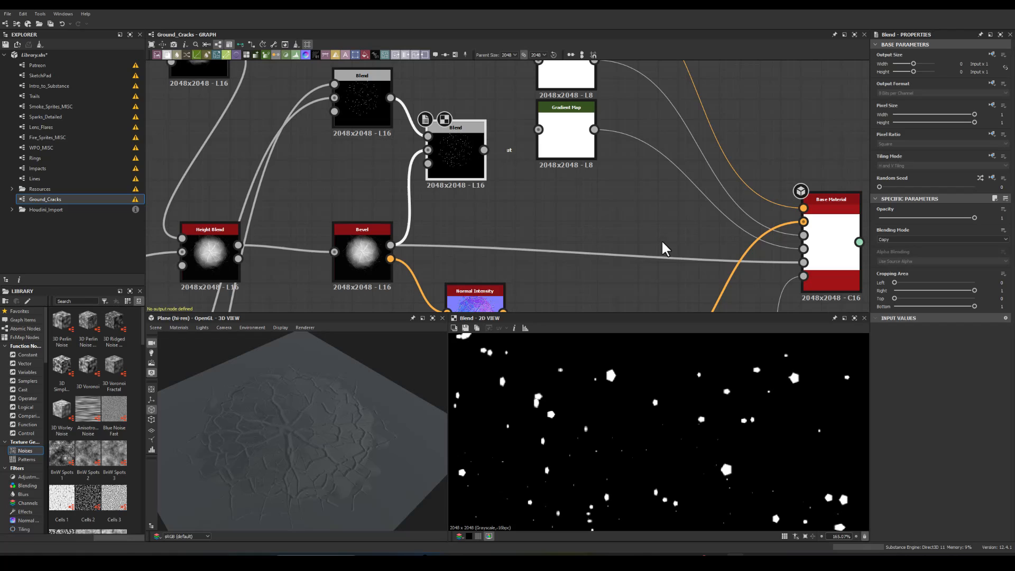
pyautogui.click(891, 241)
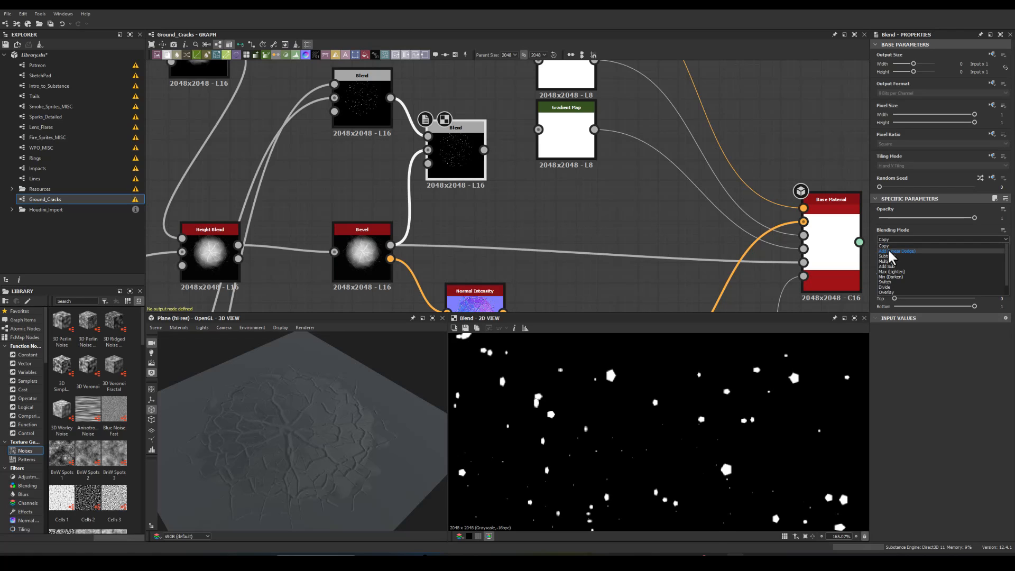
pyautogui.click(892, 253)
pyautogui.moveTo(929, 217); pyautogui.dragTo(900, 218)
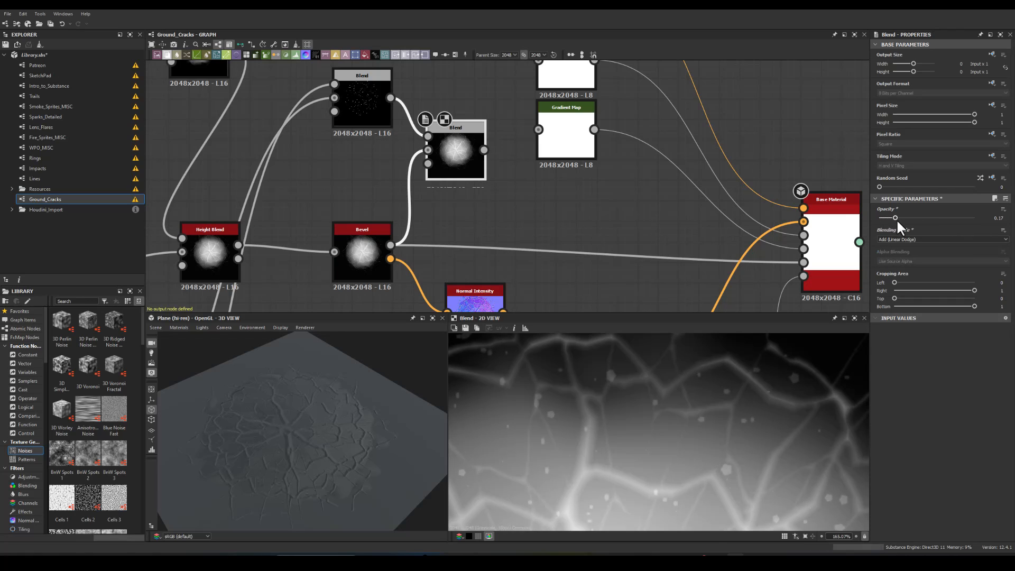
pyautogui.moveTo(461, 153); pyautogui.dragTo(463, 197)
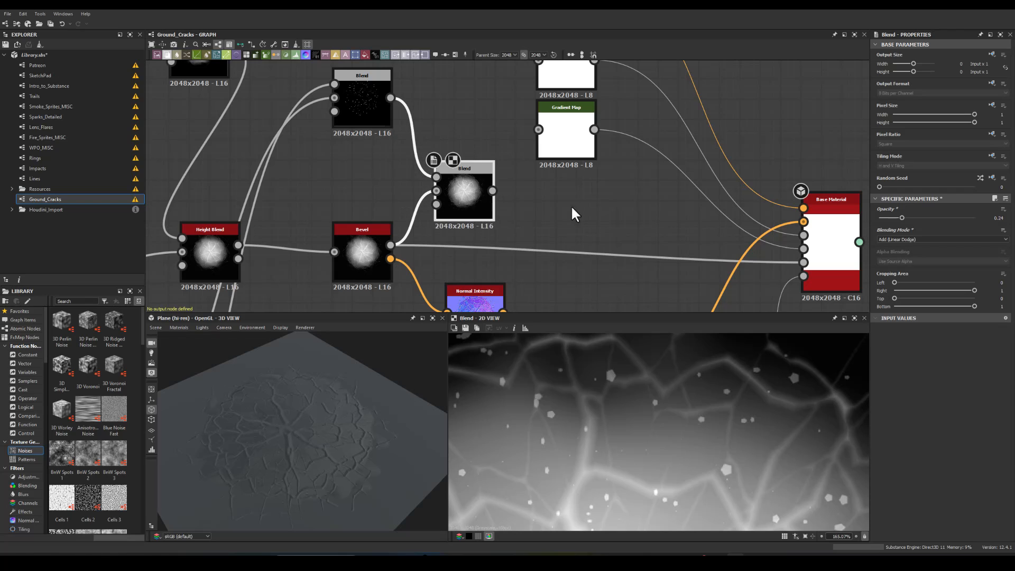
# Step: Add an Invert Grayscale node after the crack height Blend and feed it into an Ambient Occlusion (HBAO) node
pyautogui.moveTo(571, 211); pyautogui.dragTo(511, 207, button='middle')
pyautogui.moveTo(433, 187); pyautogui.dragTo(486, 211)
pyautogui.write('invert')
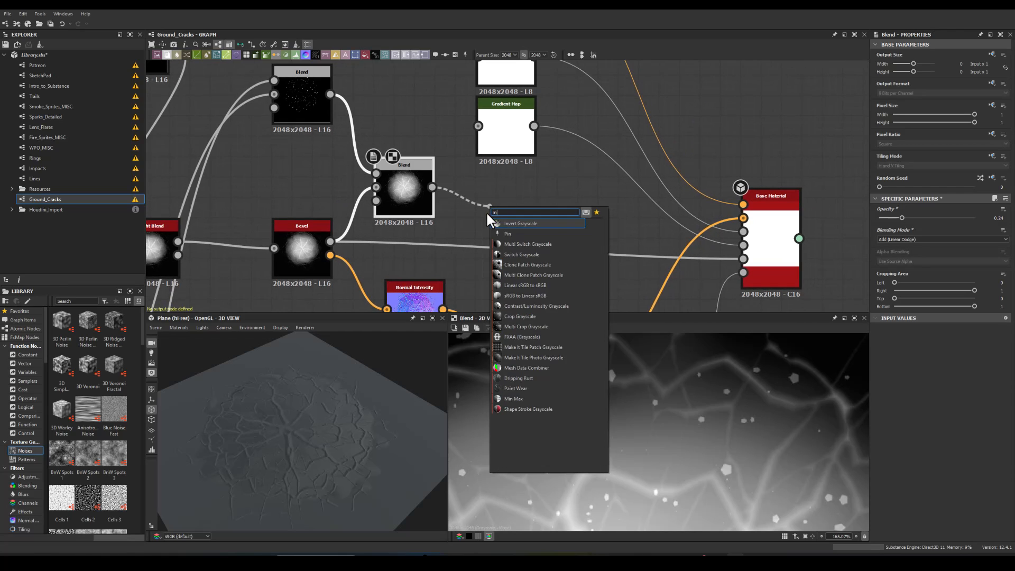
pyautogui.click(489, 223)
pyautogui.moveTo(554, 207); pyautogui.dragTo(588, 209)
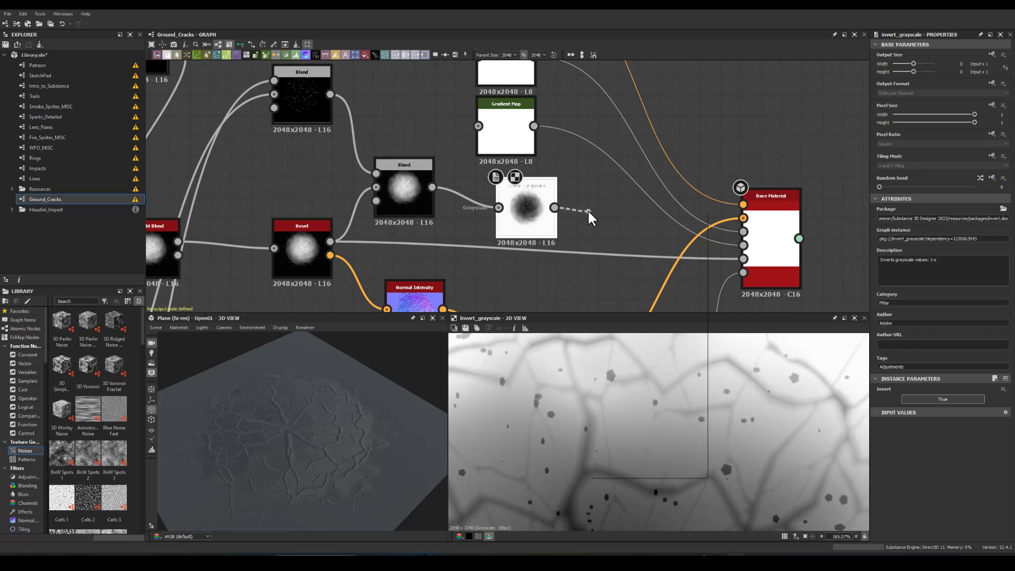
pyautogui.write('amb')
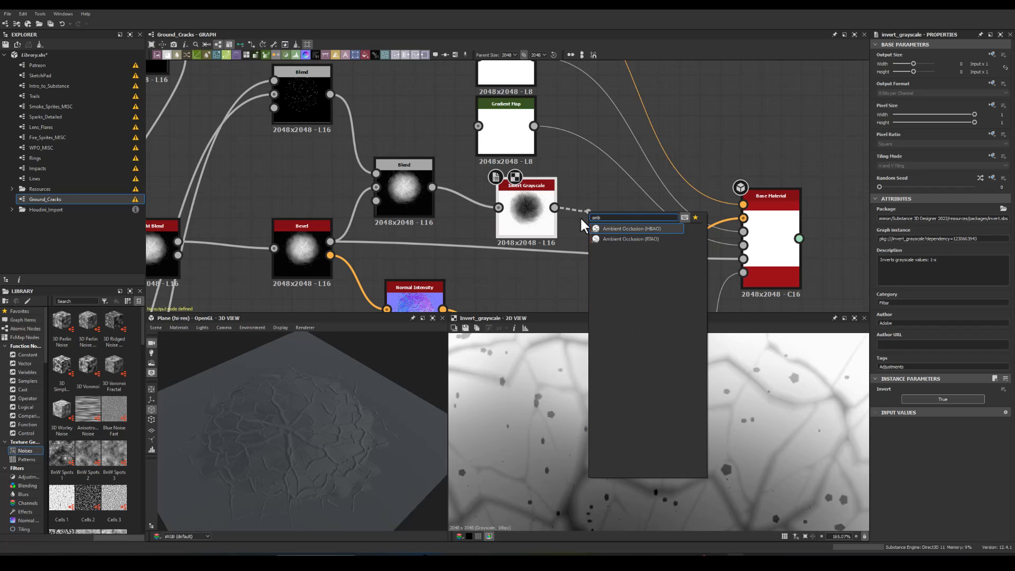
pyautogui.click(598, 228)
pyautogui.moveTo(633, 221); pyautogui.dragTo(611, 222)
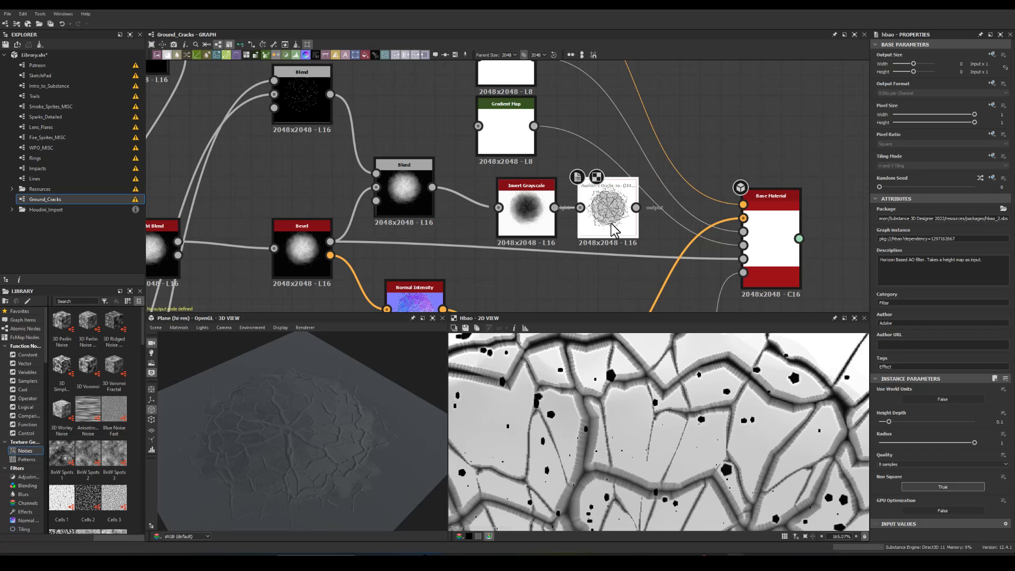
# Step: Move the Base Material node and its Gradient Maps farther from the HBAO node to make room in the graph
pyautogui.scroll(-3, 603, 189)
pyautogui.moveTo(613, 185); pyautogui.dragTo(358, 117, button='middle')
pyautogui.moveTo(415, 165); pyautogui.dragTo(569, 170)
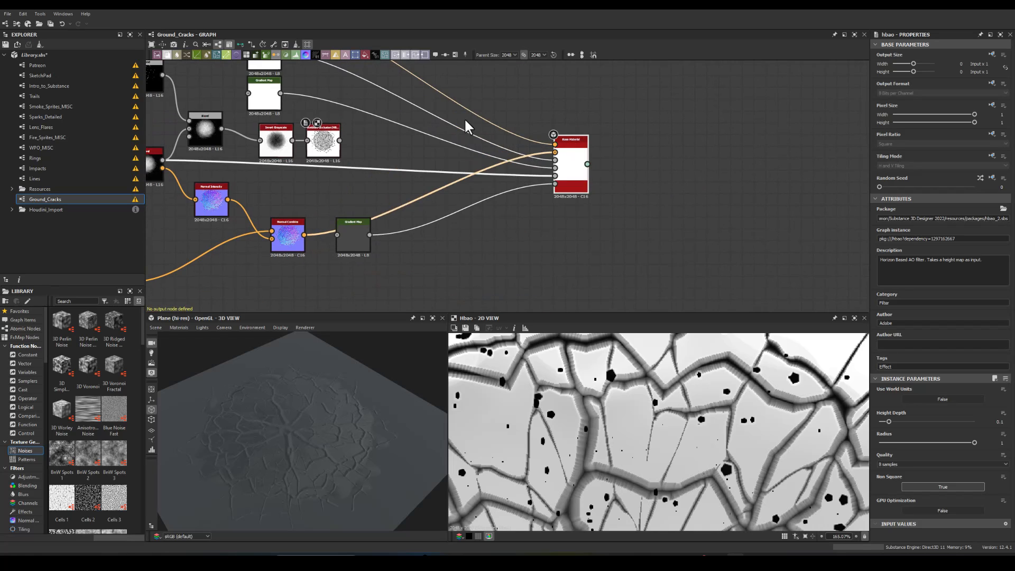
pyautogui.moveTo(406, 88); pyautogui.dragTo(436, 170, button='middle')
pyautogui.moveTo(262, 104); pyautogui.dragTo(454, 152)
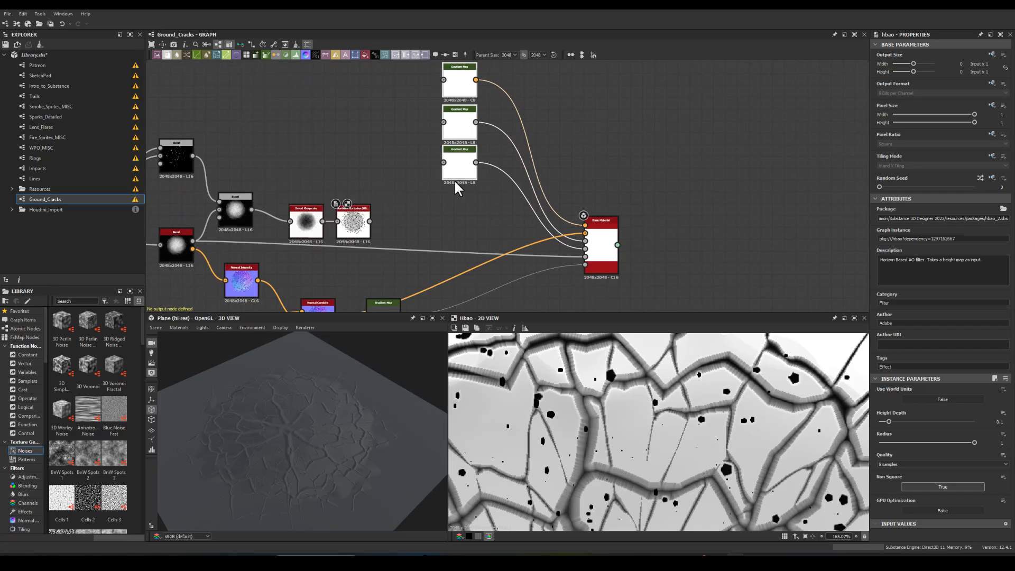
pyautogui.moveTo(422, 224); pyautogui.dragTo(392, 139, button='middle')
pyautogui.moveTo(350, 226); pyautogui.dragTo(481, 249)
# Step: Connect the HBAO output to the Base Material's Ambient Occlusion input in place of the Gradient Map and check the plane
pyautogui.scroll(3, 540, 185)
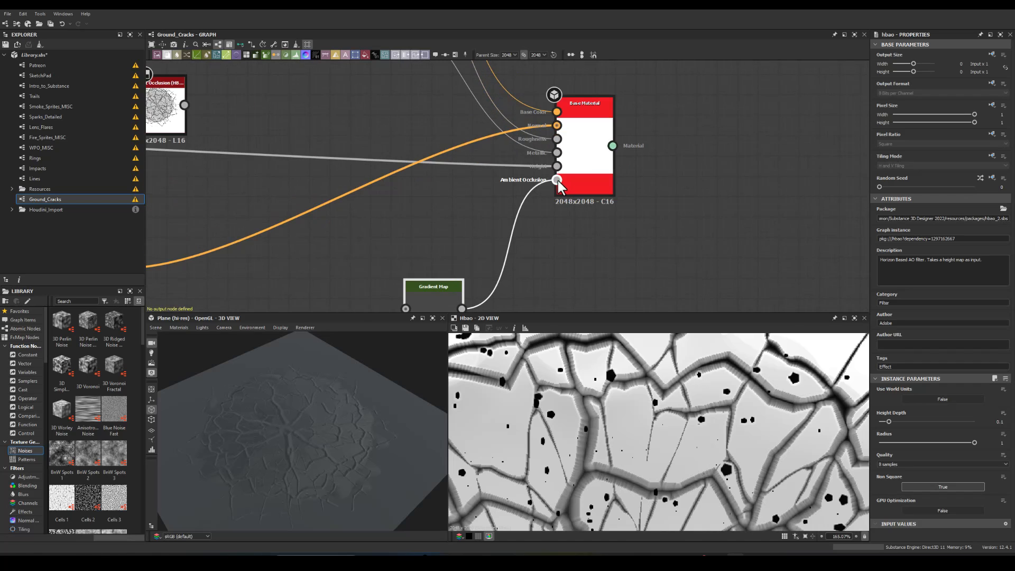
pyautogui.scroll(-2, 430, 183)
pyautogui.moveTo(262, 137); pyautogui.dragTo(519, 190)
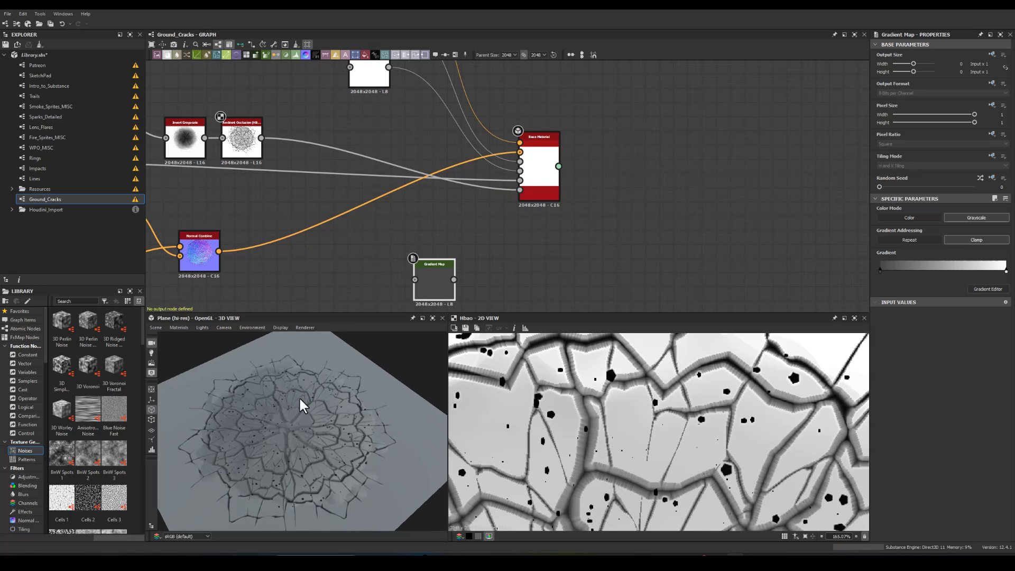
pyautogui.moveTo(299, 401); pyautogui.dragTo(286, 411)
pyautogui.scroll(2, 283, 227)
# Step: Delete the Blend combining both debris samplers and connect the original debris Tile Sampler directly to the crack height Blend
pyautogui.click(305, 103)
pyautogui.moveTo(250, 182); pyautogui.dragTo(354, 209, button='middle')
pyautogui.scroll(-2, 377, 121)
pyautogui.moveTo(285, 158); pyautogui.dragTo(369, 132, button='middle')
pyautogui.moveTo(294, 287); pyautogui.dragTo(358, 210, button='middle')
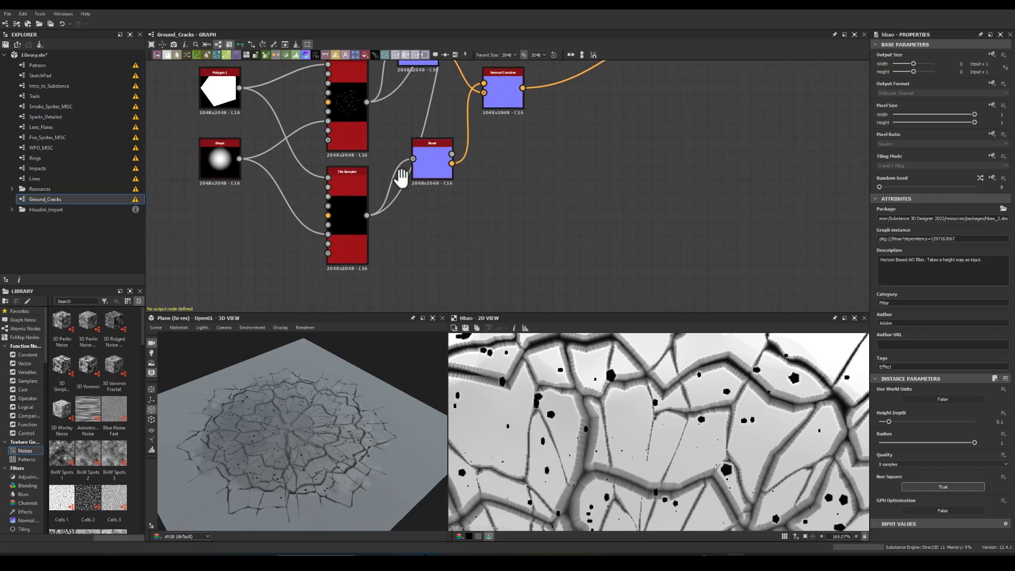
pyautogui.scroll(3, 364, 210)
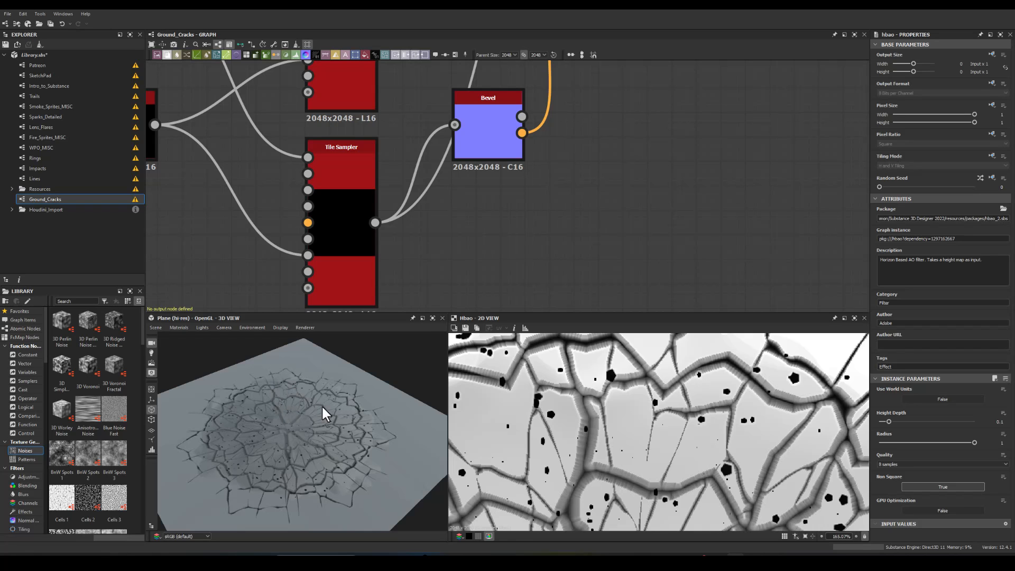
pyautogui.moveTo(467, 166); pyautogui.dragTo(444, 262, button='middle')
pyautogui.scroll(-3, 445, 252)
pyautogui.moveTo(480, 104); pyautogui.dragTo(445, 266, button='middle')
pyautogui.click(502, 99)
pyautogui.press('Delete')
pyautogui.moveTo(476, 163); pyautogui.dragTo(480, 89, button='middle')
pyautogui.moveTo(332, 286); pyautogui.dragTo(562, 78)
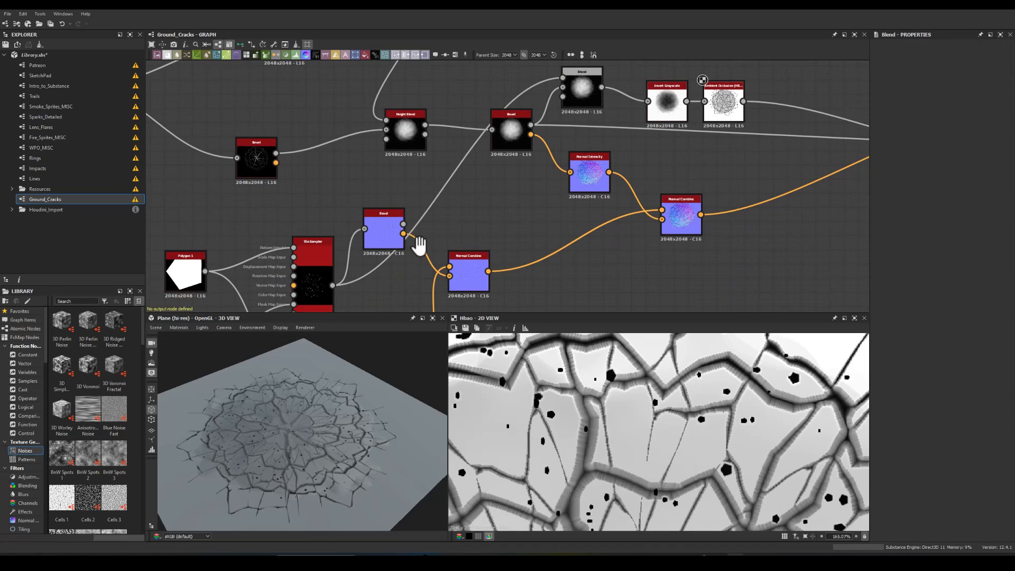
# Step: Try feeding the lower debris Tile Sampler directly into the crack height Blend and check the plane
pyautogui.moveTo(419, 244); pyautogui.dragTo(432, 132, button='middle')
pyautogui.moveTo(345, 285); pyautogui.dragTo(524, 95)
pyautogui.moveTo(499, 65); pyautogui.dragTo(468, 152, button='middle')
pyautogui.scroll(-2, 468, 152)
pyautogui.moveTo(362, 306); pyautogui.dragTo(489, 127)
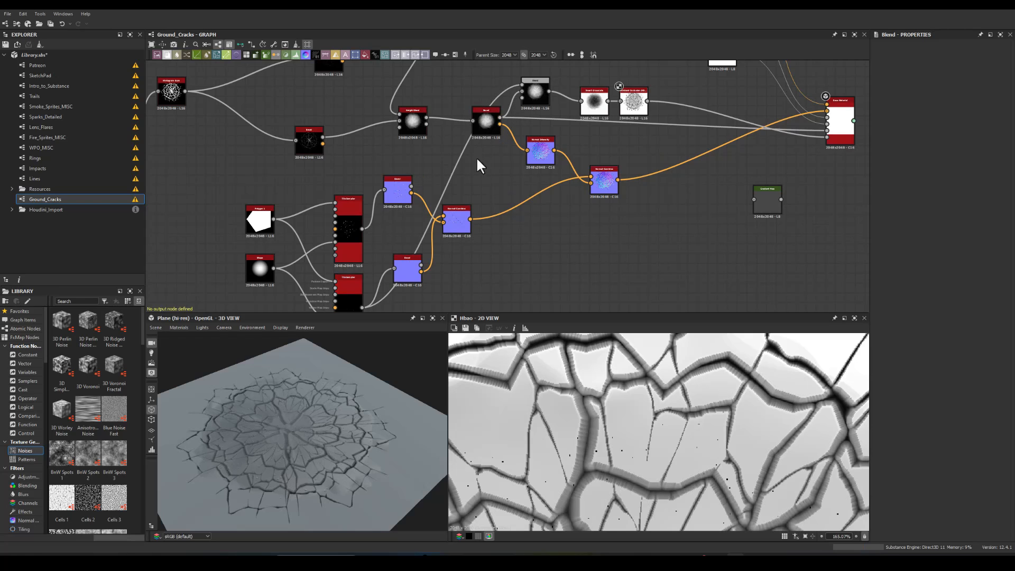
pyautogui.scroll(5, 273, 444)
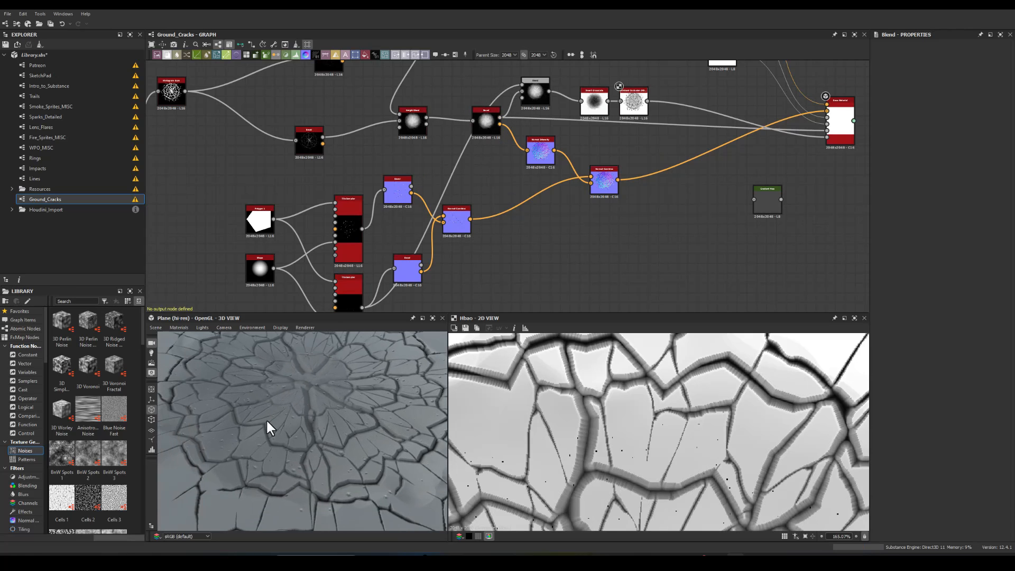
pyautogui.scroll(-5, 269, 420)
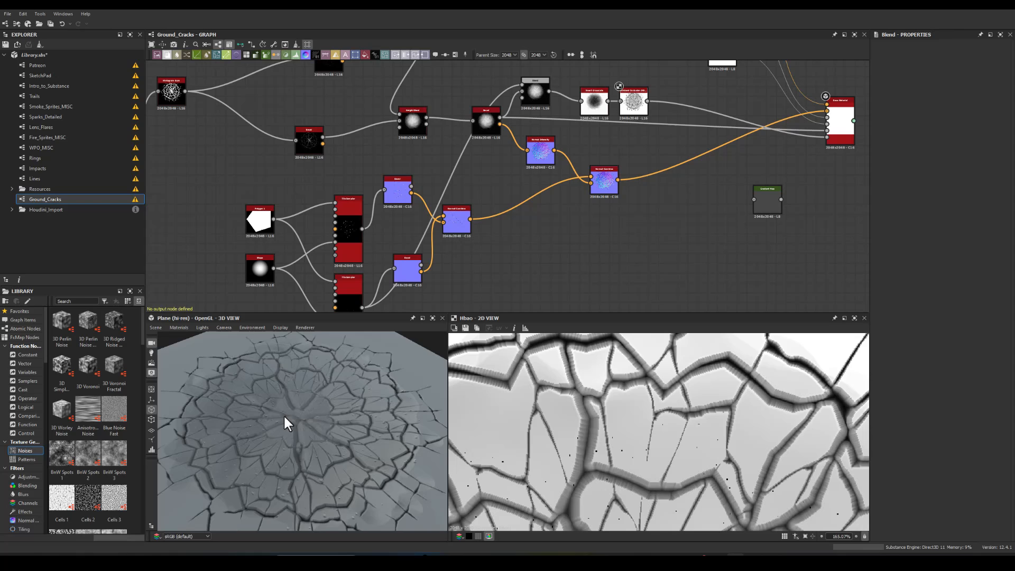
# Step: Add an Invert Grayscale node after the upper debris Tile Sampler and connect it to the crack height Blend
pyautogui.moveTo(441, 157); pyautogui.dragTo(428, 136, button='middle')
pyautogui.moveTo(364, 206); pyautogui.dragTo(462, 68)
pyautogui.write('invert')
pyautogui.press('Return')
pyautogui.moveTo(448, 78); pyautogui.dragTo(414, 140, button='middle')
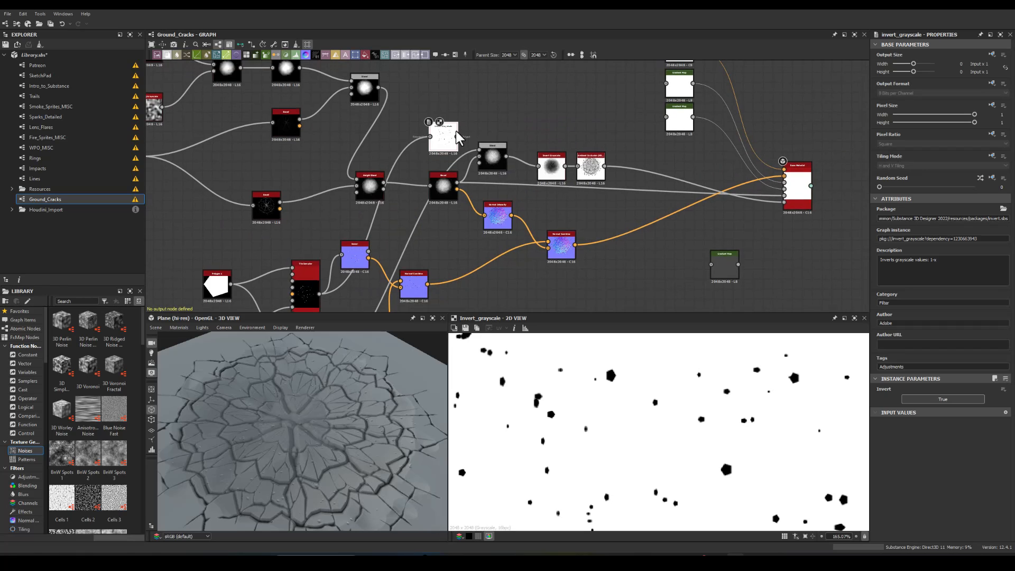
pyautogui.moveTo(457, 136); pyautogui.dragTo(479, 154)
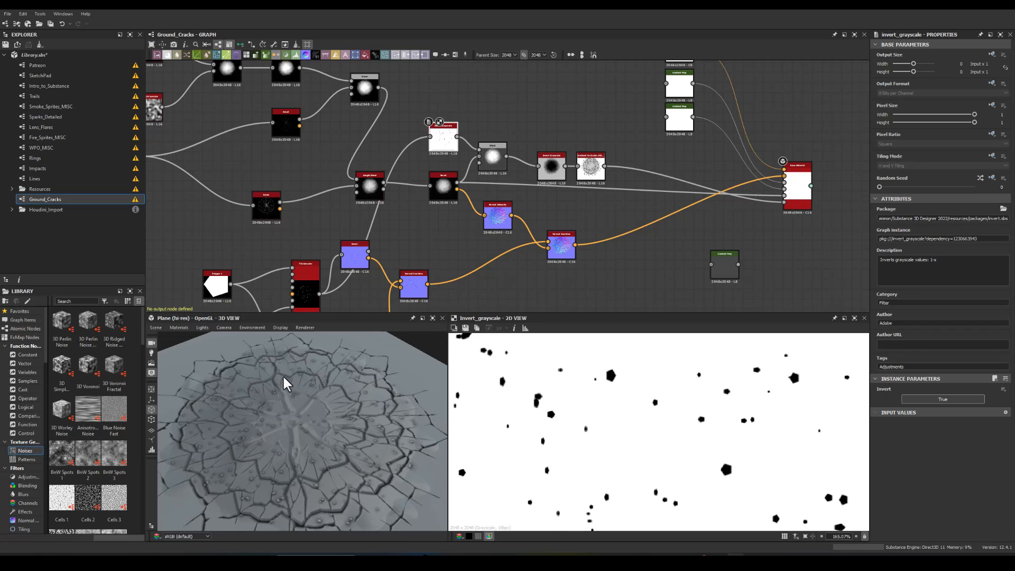
# Step: Review the crack height Blend's settings and examine the debris shading on the plane up close
pyautogui.moveTo(422, 212); pyautogui.dragTo(426, 164, button='middle')
pyautogui.moveTo(461, 115); pyautogui.dragTo(394, 170, button='middle')
pyautogui.click(447, 118)
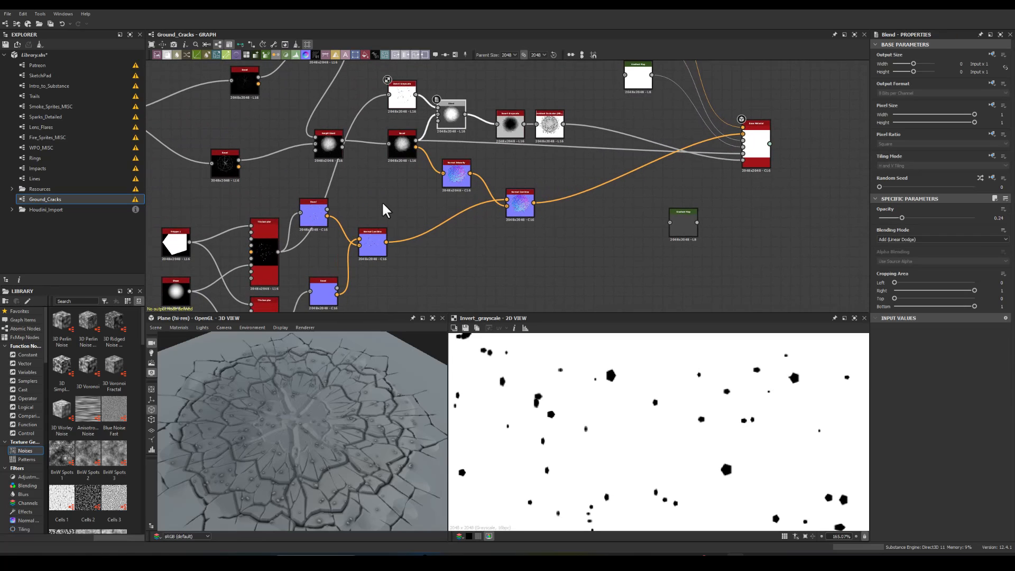
pyautogui.scroll(5, 282, 453)
pyautogui.scroll(-3, 280, 459)
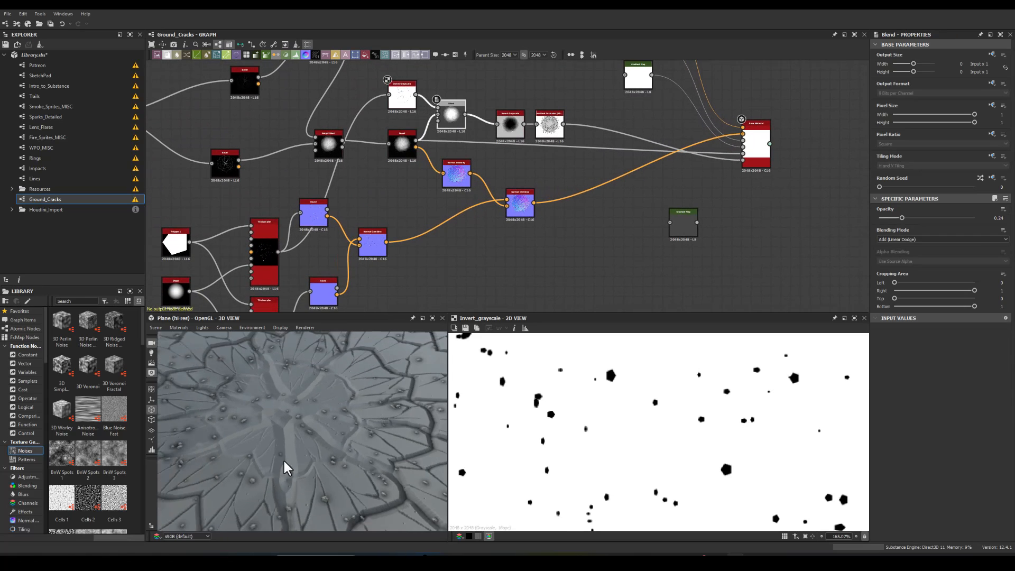
pyautogui.scroll(-2, 277, 452)
pyautogui.scroll(5, 491, 153)
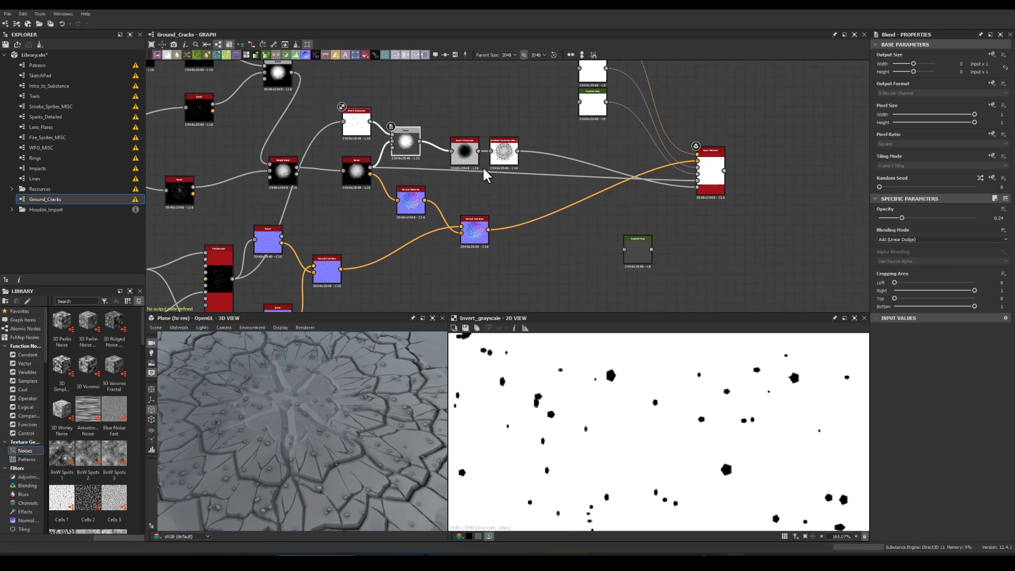
# Step: Set the HBAO node's Radius to 0.32, Quality to 16 samples and Height Depth to 0.04
pyautogui.doubleClick(520, 135)
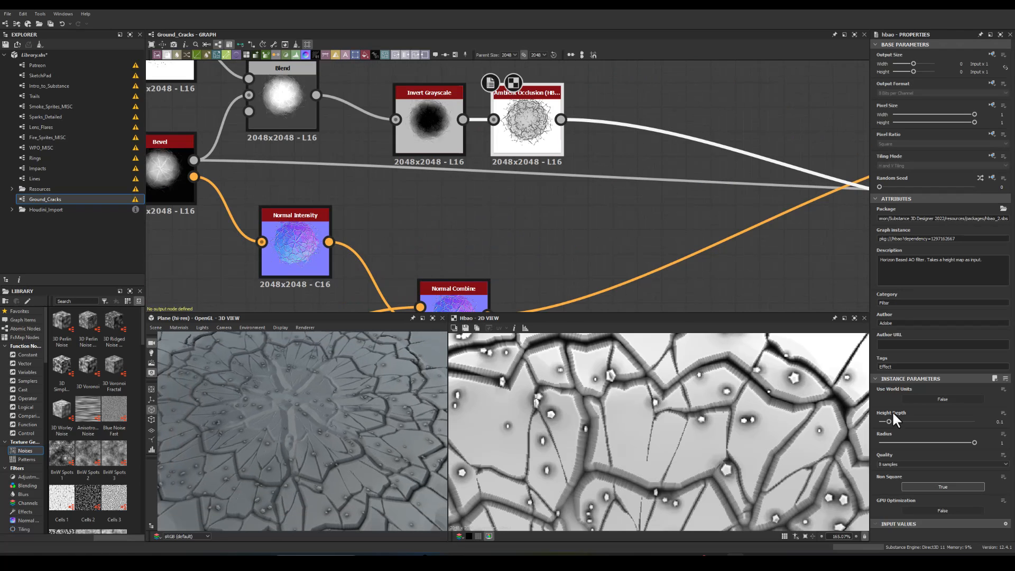
pyautogui.moveTo(891, 419); pyautogui.dragTo(903, 420)
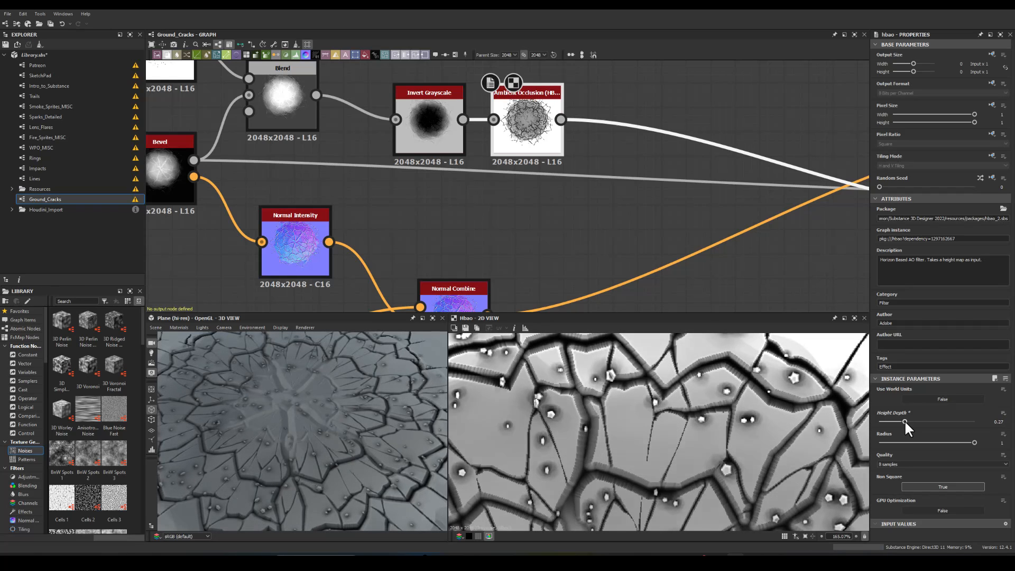
pyautogui.moveTo(970, 442); pyautogui.dragTo(909, 444)
pyautogui.click(887, 463)
pyautogui.click(889, 476)
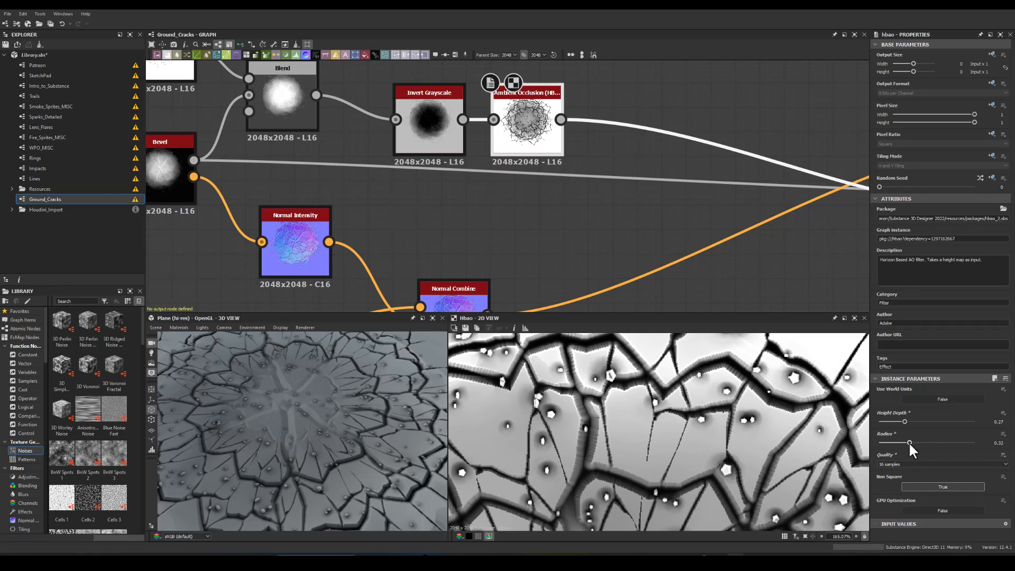
pyautogui.moveTo(901, 421); pyautogui.dragTo(881, 420)
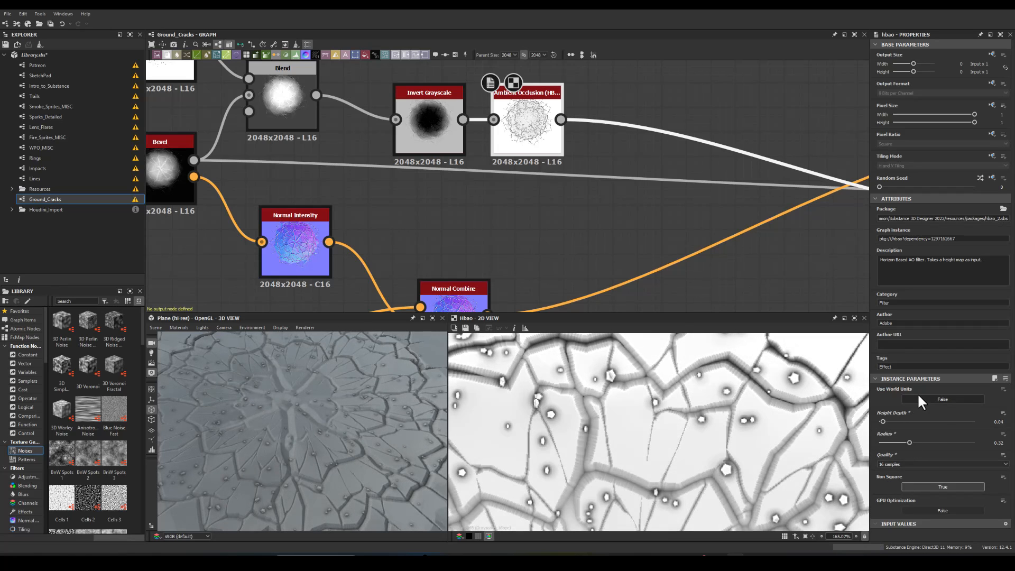
# Step: Enable world units on the HBAO node with Surface Size about 801 and Height Scale about 378 cm
pyautogui.click(918, 397)
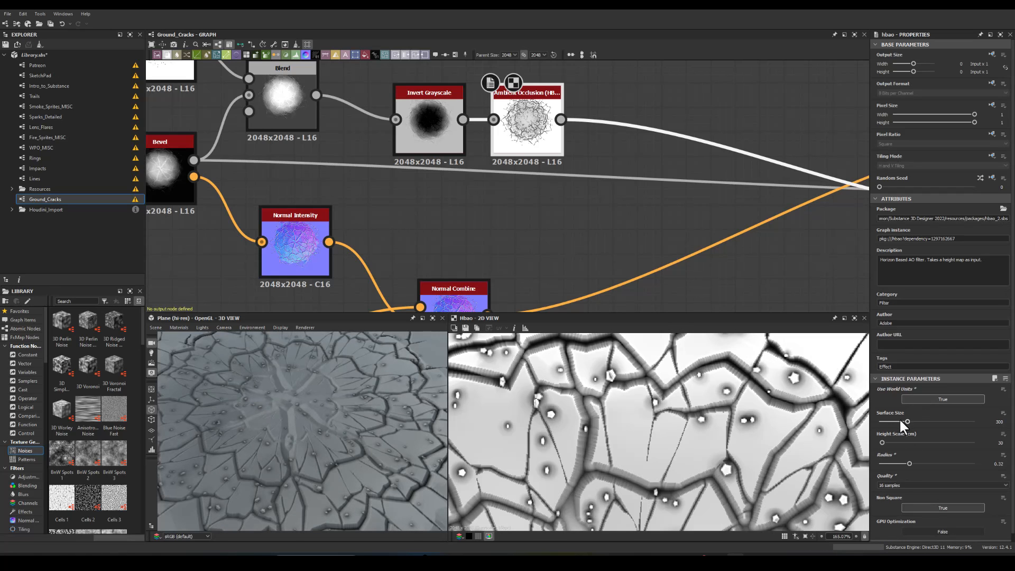
pyautogui.moveTo(881, 441); pyautogui.dragTo(955, 421)
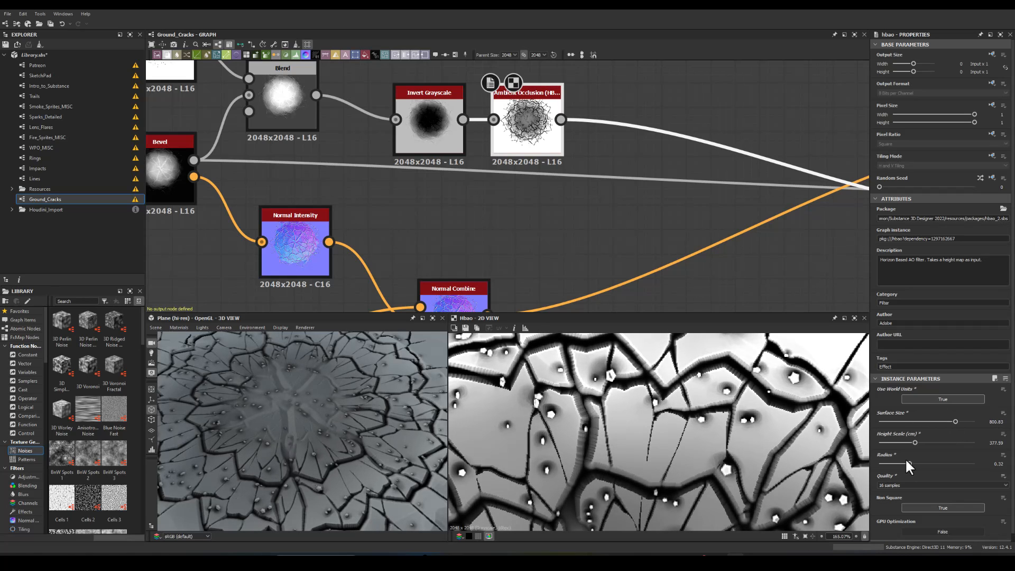
pyautogui.moveTo(283, 429)
pyautogui.mouseDown()
pyautogui.moveTo(278, 440)
pyautogui.moveTo(282, 431)
pyautogui.moveTo(261, 427)
pyautogui.moveTo(272, 414)
pyautogui.moveTo(271, 441)
pyautogui.moveTo(282, 404)
pyautogui.moveTo(306, 427)
pyautogui.moveTo(297, 442)
pyautogui.mouseUp()
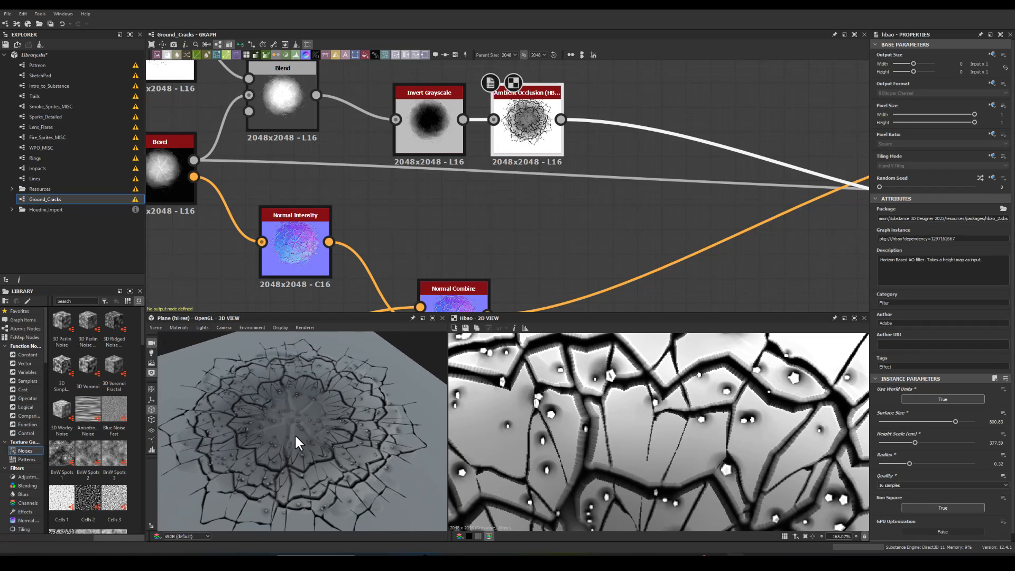
# Step: Insert a Blur HQ Grayscale node with intensity 0.2 between the HBAO node and the Base Material's Ambient Occlusion input
pyautogui.moveTo(519, 243); pyautogui.dragTo(432, 135, button='middle')
pyautogui.moveTo(382, 94); pyautogui.dragTo(438, 116)
pyautogui.write('bl')
pyautogui.click(460, 155)
pyautogui.moveTo(502, 108); pyautogui.dragTo(827, 183)
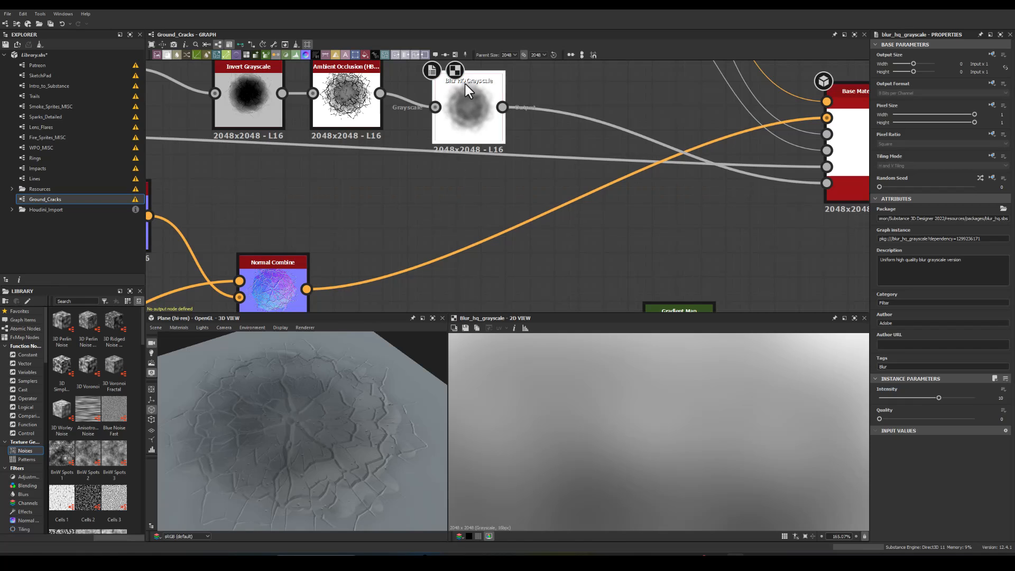
pyautogui.moveTo(916, 397); pyautogui.dragTo(874, 398)
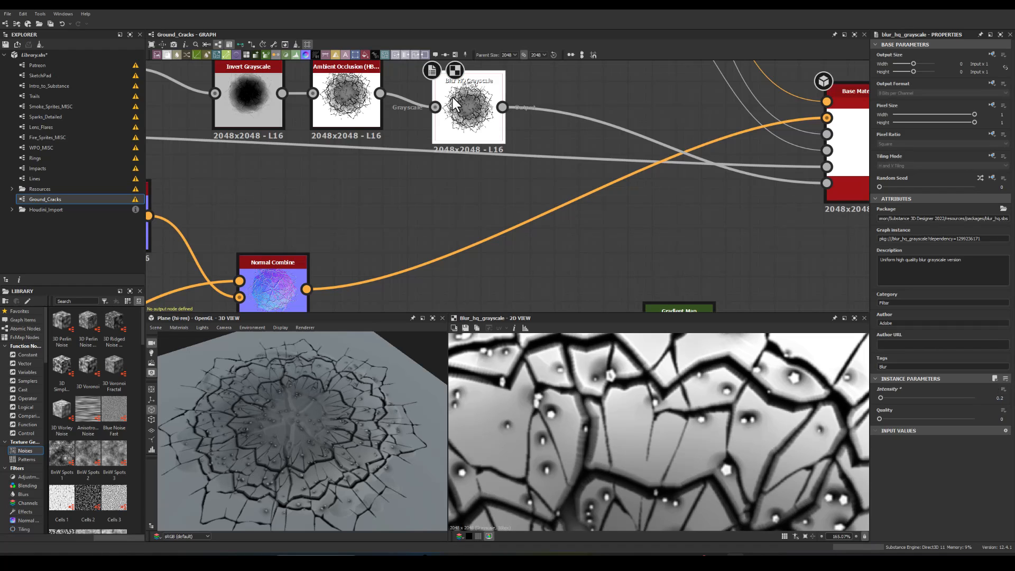
pyautogui.moveTo(480, 106); pyautogui.dragTo(468, 92)
# Step: Add a Gradient Map node fed by the Blur HQ Grayscale output
pyautogui.moveTo(519, 169); pyautogui.dragTo(440, 226, button='middle')
pyautogui.moveTo(416, 150); pyautogui.dragTo(488, 187)
pyautogui.write('gra')
pyautogui.press('Return')
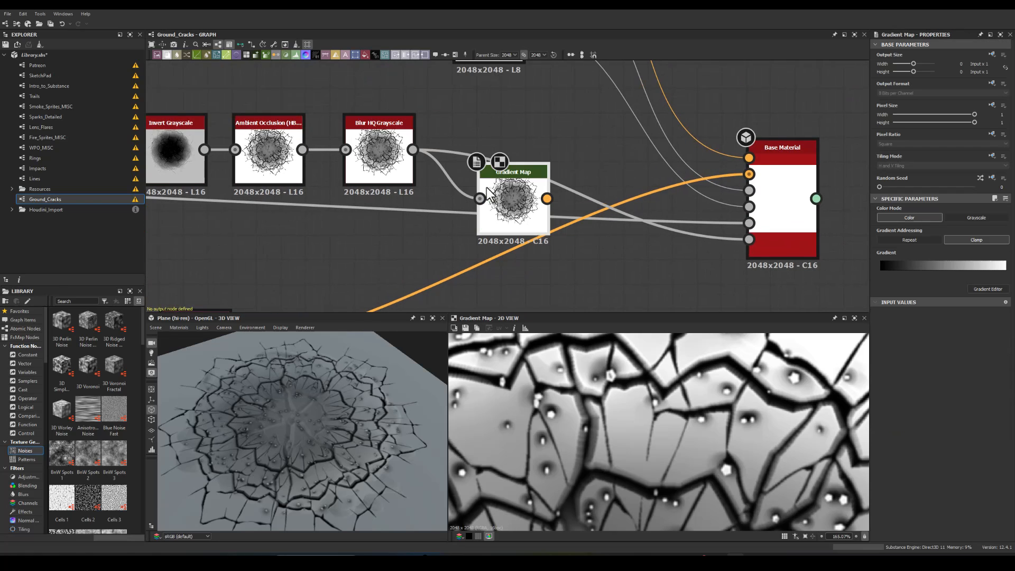
# Step: Lighten the black key of the new Gradient Map's gradient to grey #666666
pyautogui.click(981, 291)
pyautogui.click(770, 81)
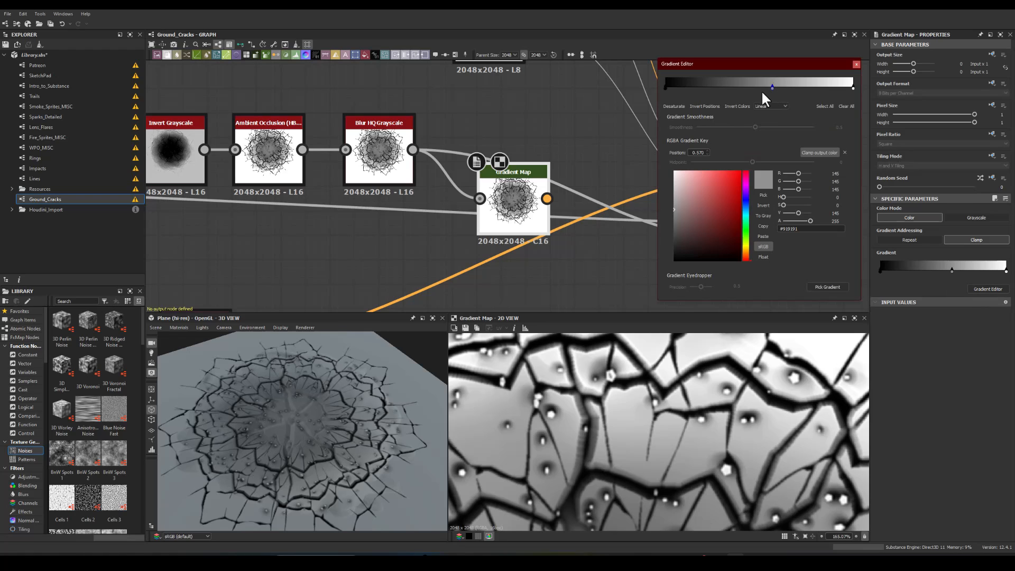
pyautogui.press('Delete')
pyautogui.click(665, 87)
pyautogui.moveTo(687, 246); pyautogui.dragTo(638, 225)
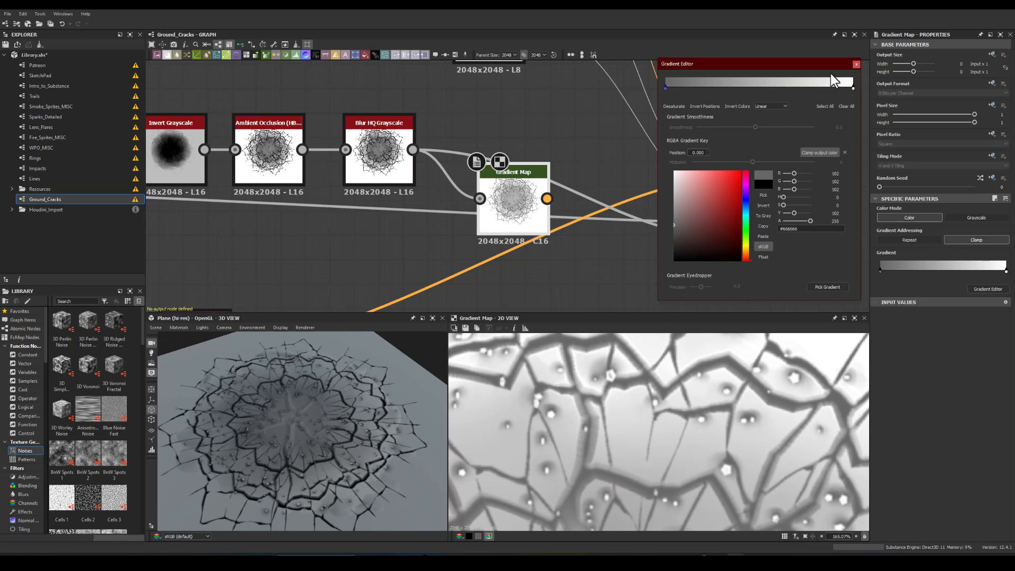
pyautogui.click(856, 65)
# Step: Switch the Gradient Map to Grayscale, connect it to the Base Material's Ambient Occlusion input and align it after the blur
pyautogui.moveTo(645, 217); pyautogui.dragTo(717, 252)
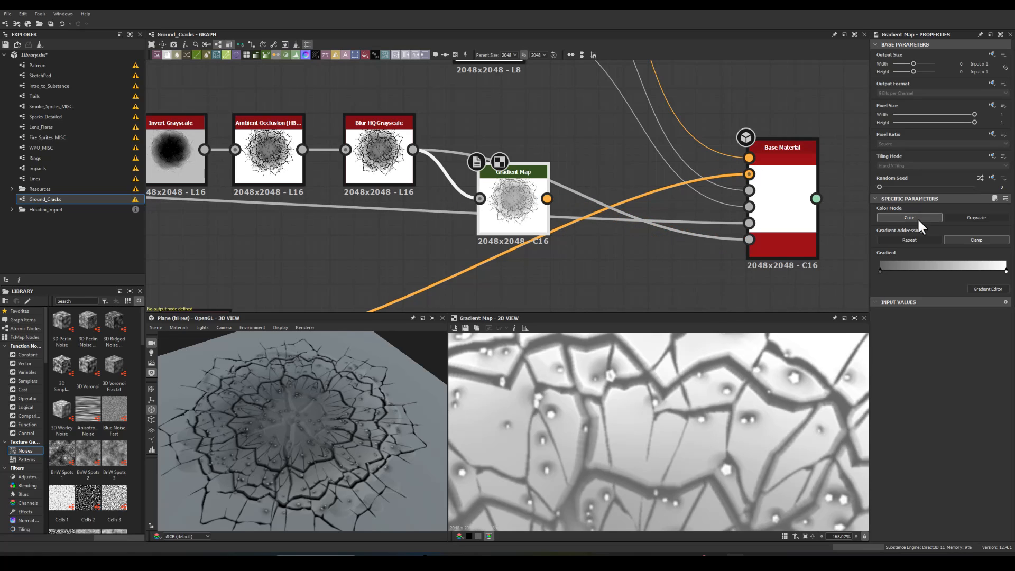
pyautogui.click(975, 217)
pyautogui.moveTo(547, 198); pyautogui.dragTo(748, 239)
pyautogui.moveTo(500, 194); pyautogui.dragTo(450, 146)
pyautogui.moveTo(294, 287); pyautogui.dragTo(370, 217, button='middle')
pyautogui.moveTo(310, 404); pyautogui.dragTo(296, 427)
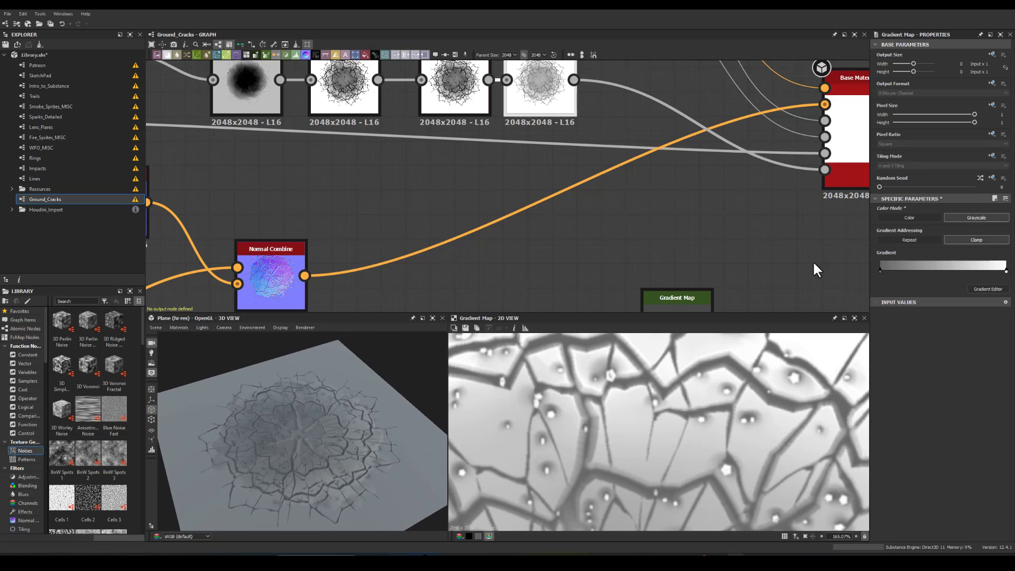
# Step: Darken the first key of the ambient occlusion Gradient Map to #2f2f2f
pyautogui.click(979, 289)
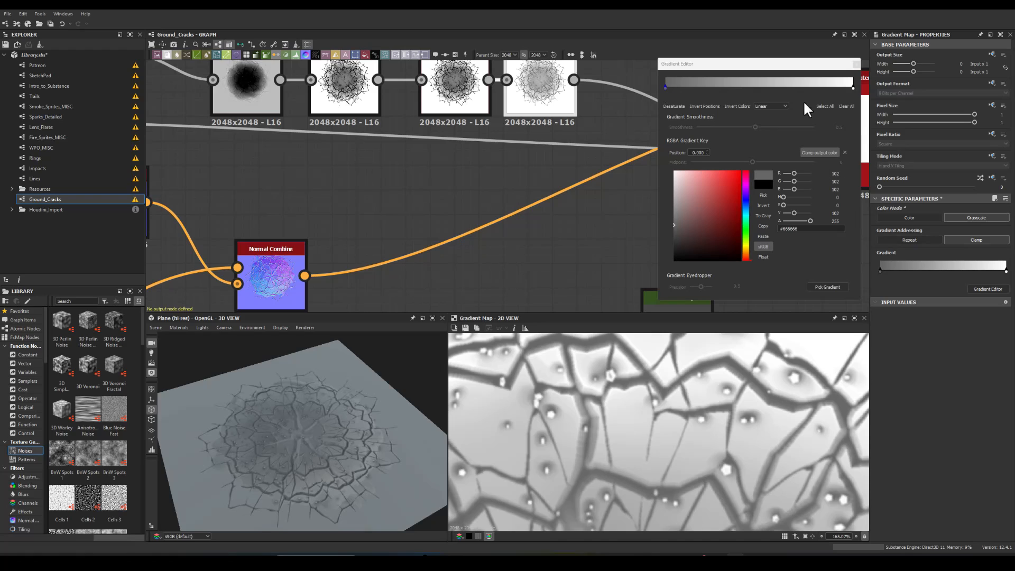
pyautogui.click(666, 90)
pyautogui.moveTo(707, 200); pyautogui.dragTo(640, 245)
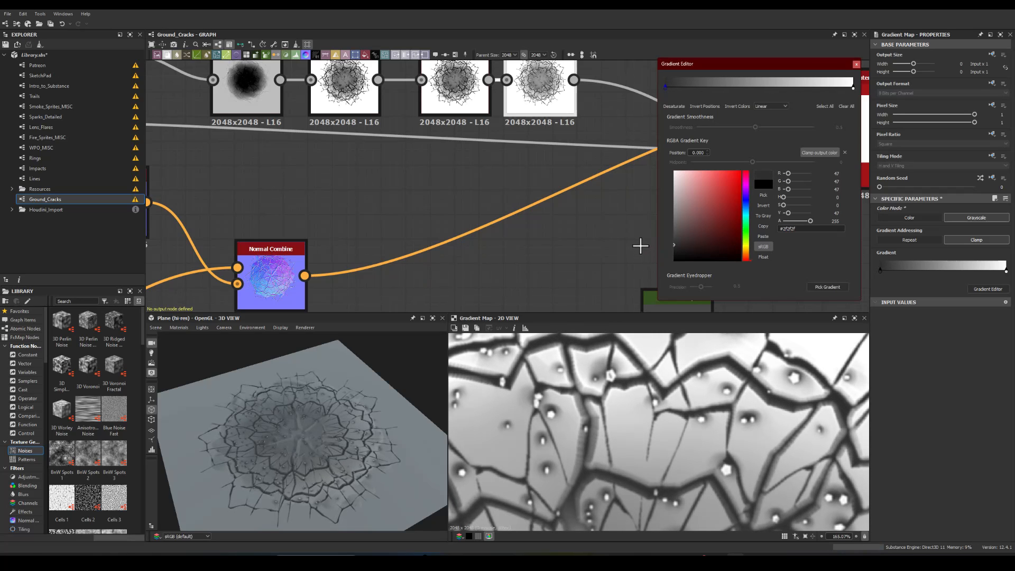
pyautogui.click(856, 64)
# Step: Examine the plane's ambient occlusion from another angle and preview the crack Bevel's height output
pyautogui.moveTo(278, 186); pyautogui.dragTo(449, 259, button='middle')
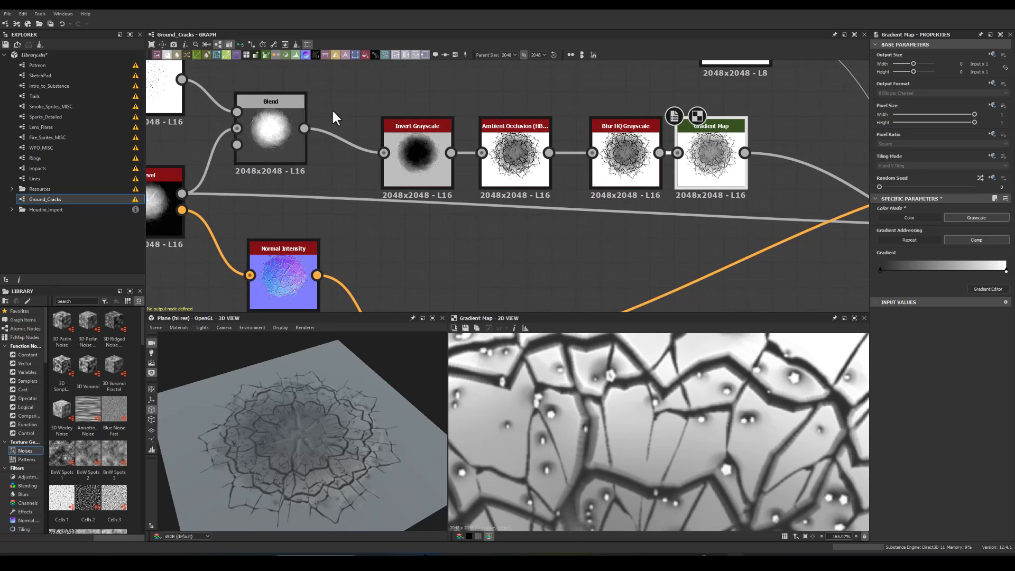
pyautogui.scroll(-2, 300, 392)
pyautogui.moveTo(300, 392); pyautogui.dragTo(274, 404)
pyautogui.scroll(4, 293, 446)
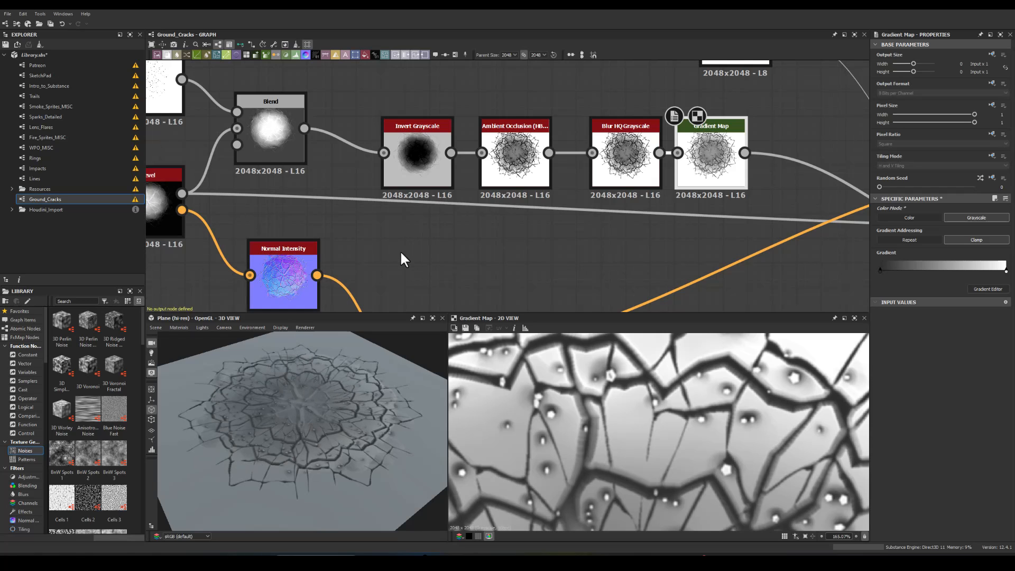
pyautogui.moveTo(401, 253); pyautogui.dragTo(447, 217, button='middle')
pyautogui.scroll(-5, 415, 219)
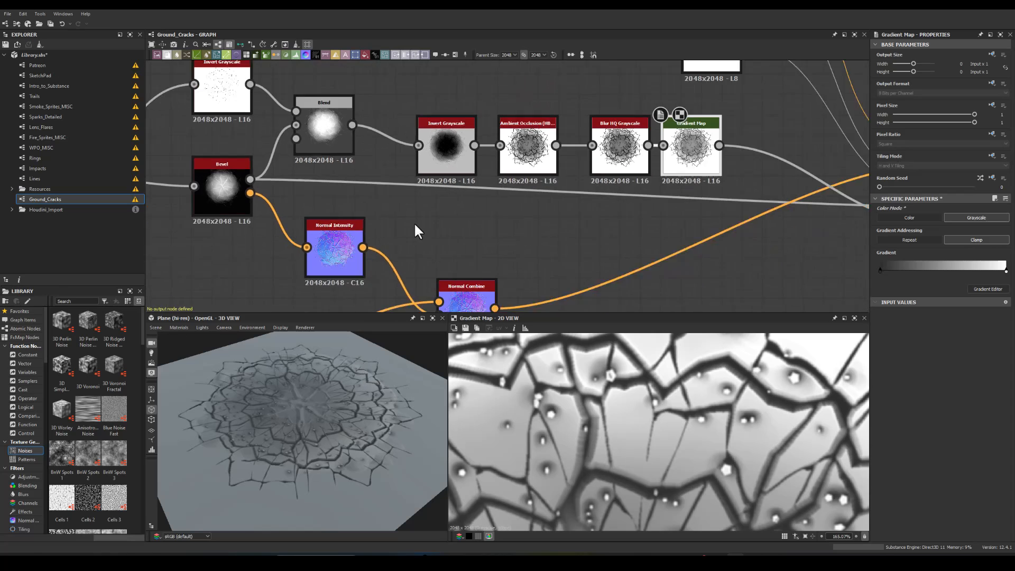
pyautogui.scroll(-2, 357, 210)
pyautogui.scroll(6, 395, 201)
pyautogui.doubleClick(399, 202)
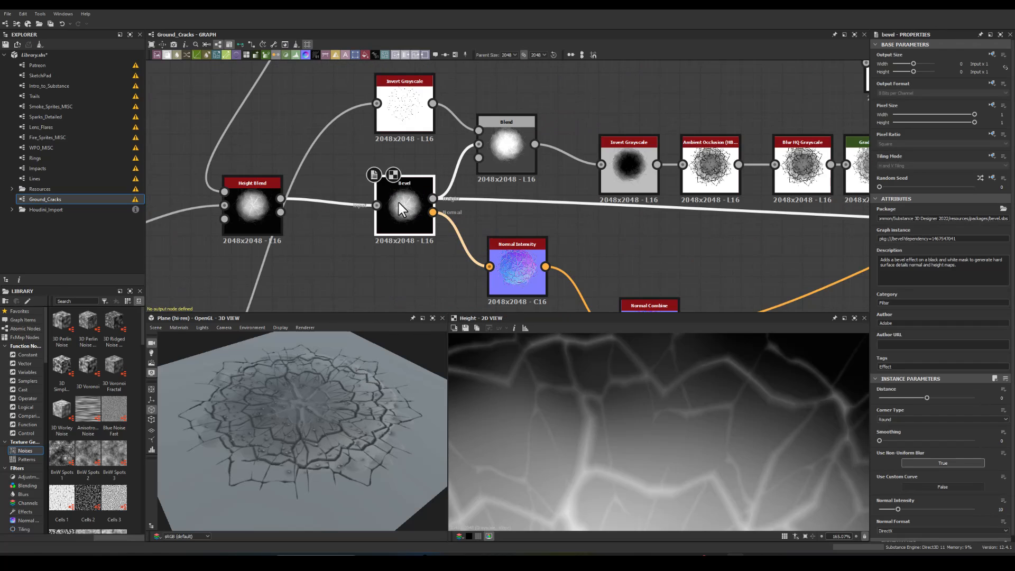
pyautogui.moveTo(347, 244); pyautogui.dragTo(292, 277, button='middle')
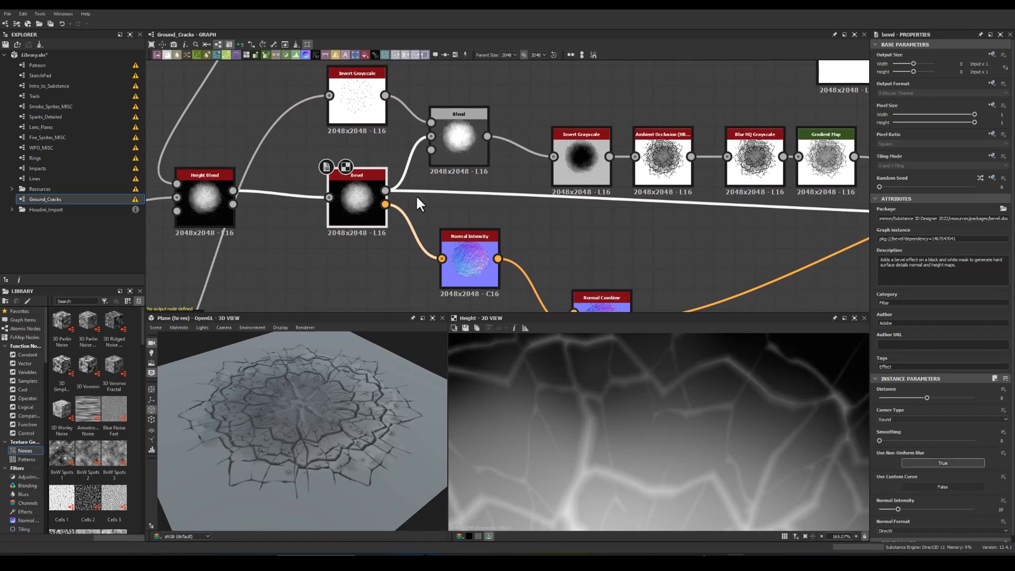
# Step: Add a Blend node fed by the inverted debris mask and bring it near the debris samplers
pyautogui.moveTo(373, 257); pyautogui.dragTo(327, 222, button='middle')
pyautogui.scroll(-3, 376, 170)
pyautogui.moveTo(368, 105); pyautogui.dragTo(334, 217)
pyautogui.write('bl')
pyautogui.click(351, 235)
pyautogui.moveTo(351, 238); pyautogui.dragTo(326, 164, button='middle')
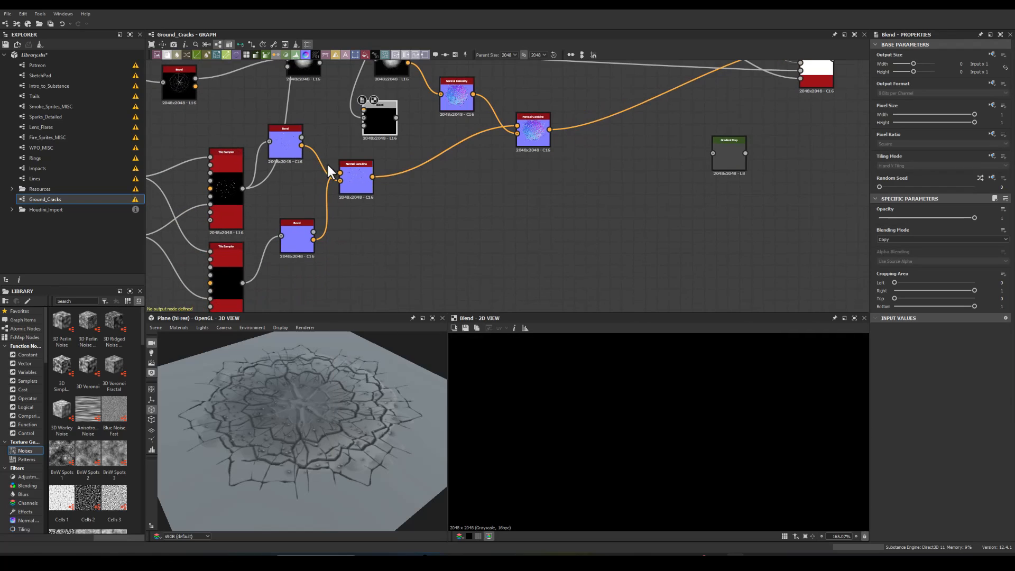
# Step: Connect the lower debris Tile Sampler to the new Blend and set its blending mode to Add (Linear Dodge)
pyautogui.moveTo(260, 278); pyautogui.dragTo(267, 232, button='middle')
pyautogui.moveTo(252, 246); pyautogui.dragTo(372, 82)
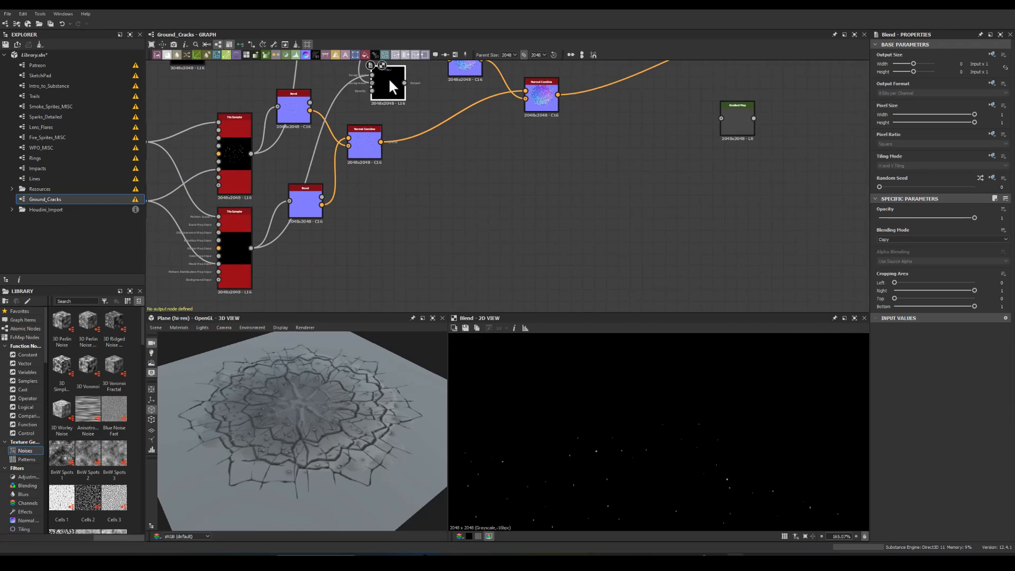
pyautogui.click(886, 237)
pyautogui.click(889, 249)
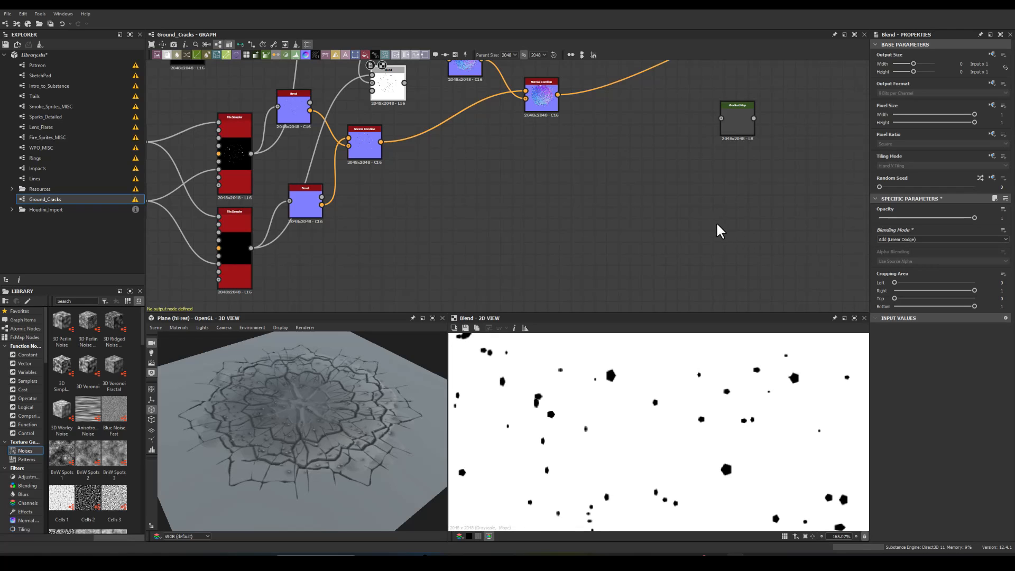
# Step: Replace the Blend node near the Normal Intensity node with a new Blend combining the upper Tile Sampler and the Bevel in Add (Linear Dodge) mode
pyautogui.moveTo(442, 160); pyautogui.dragTo(461, 289, button='middle')
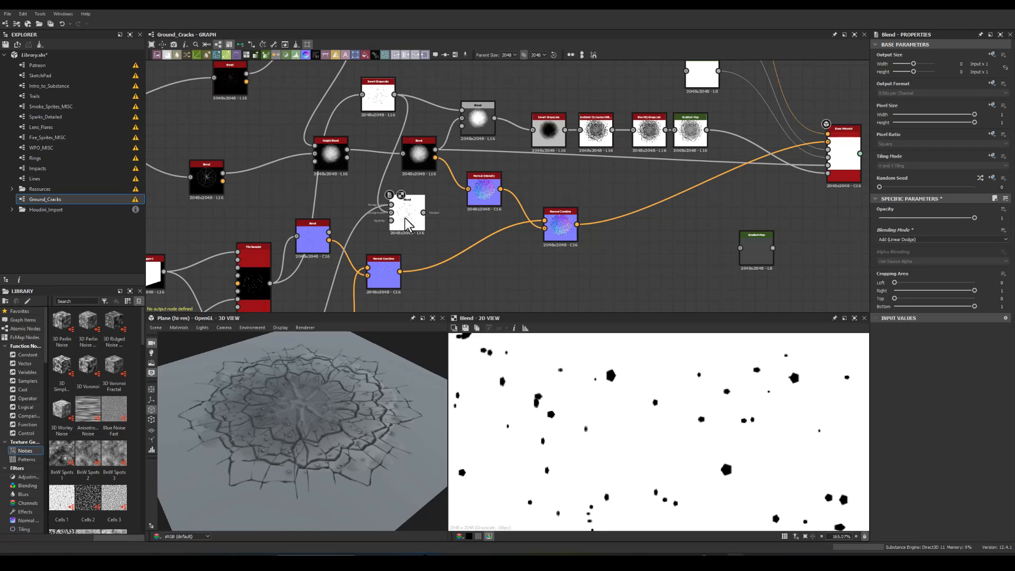
pyautogui.press('Delete')
pyautogui.moveTo(381, 233); pyautogui.dragTo(424, 160, button='middle')
pyautogui.moveTo(314, 211); pyautogui.dragTo(429, 148)
pyautogui.write('bl')
pyautogui.click(450, 163)
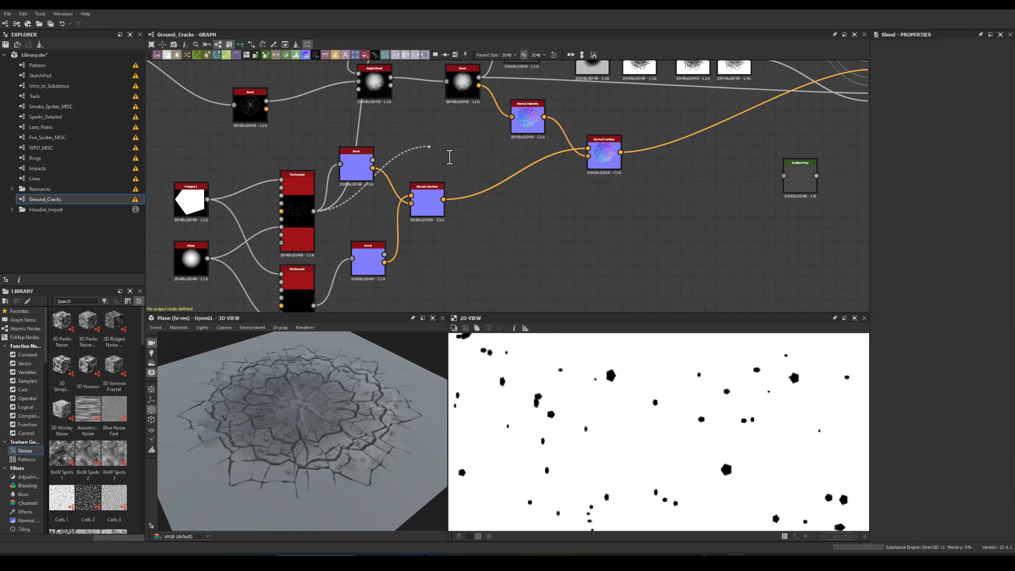
pyautogui.moveTo(442, 107); pyautogui.dragTo(427, 174, button='middle')
pyautogui.moveTo(464, 146); pyautogui.dragTo(420, 212)
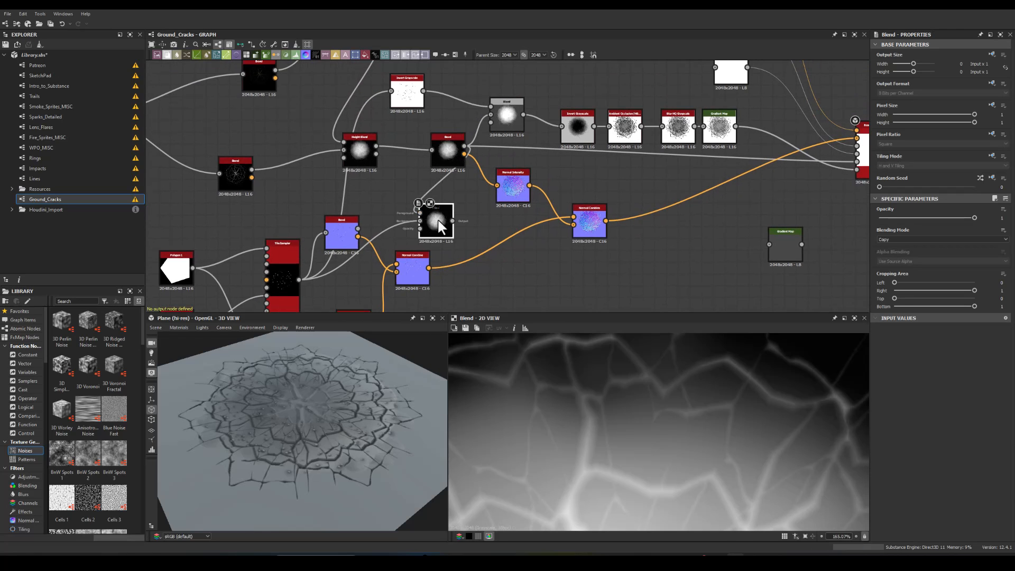
pyautogui.click(909, 241)
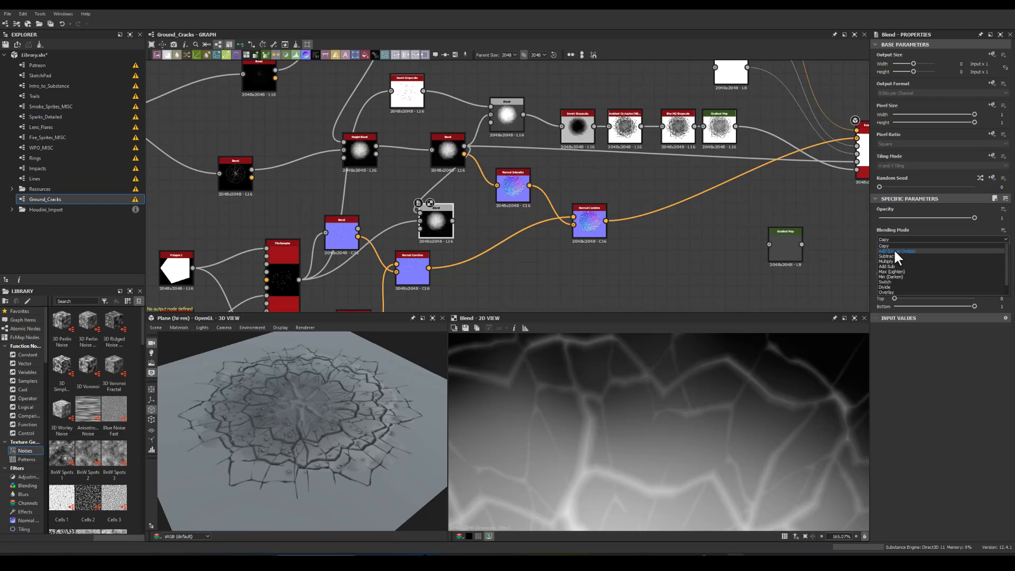
pyautogui.click(894, 249)
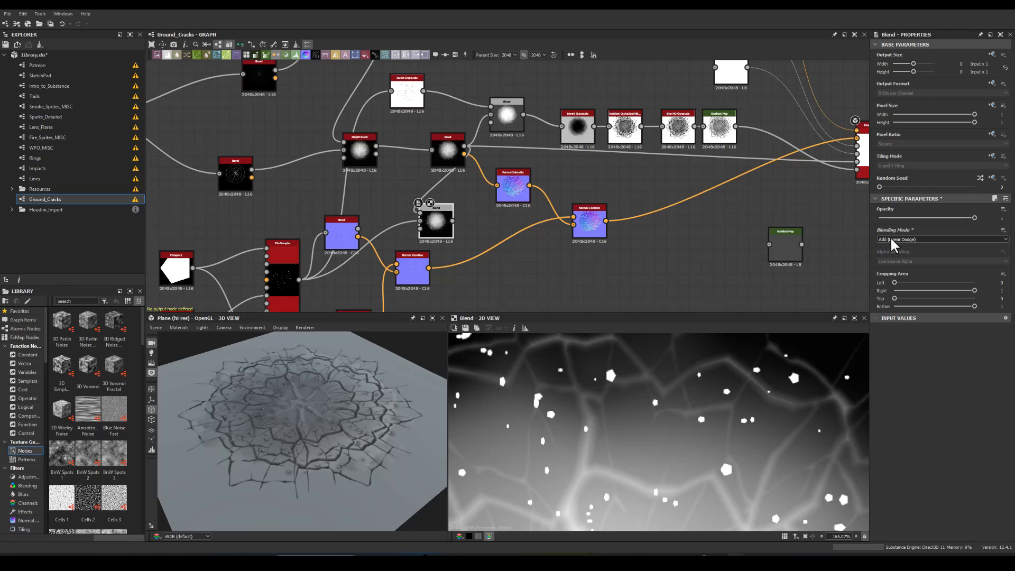
# Step: Move the new Blend node above the Invert Grayscale node and reconnect the Tile Sampler and the Bevel to its inputs
pyautogui.moveTo(439, 211); pyautogui.dragTo(522, 71)
pyautogui.moveTo(583, 83); pyautogui.dragTo(533, 191, button='middle')
pyautogui.moveTo(470, 185); pyautogui.dragTo(456, 150)
pyautogui.scroll(2, 509, 152)
pyautogui.moveTo(358, 203); pyautogui.dragTo(422, 98, button='middle')
pyautogui.scroll(-2, 422, 98)
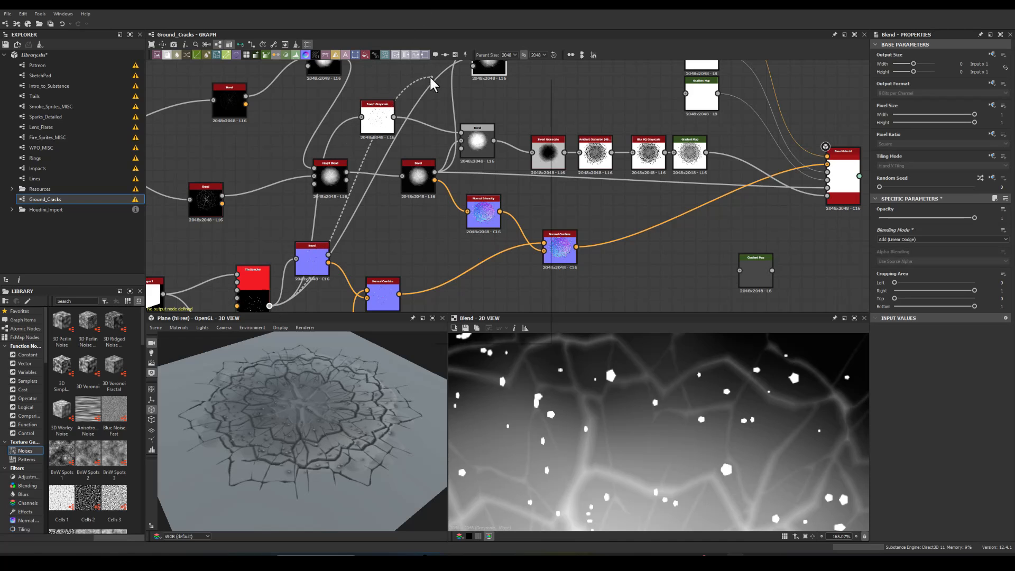
pyautogui.moveTo(421, 71); pyautogui.dragTo(395, 121, button='middle')
pyautogui.scroll(-2, 395, 121)
pyautogui.moveTo(293, 285); pyautogui.dragTo(433, 112)
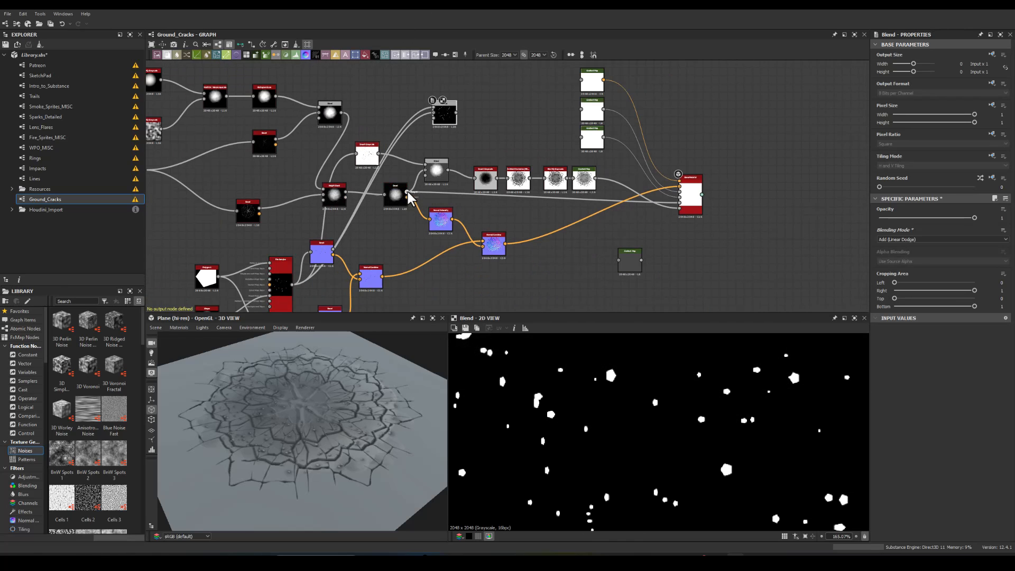
pyautogui.moveTo(410, 199); pyautogui.dragTo(433, 118)
pyautogui.moveTo(500, 100); pyautogui.dragTo(464, 133, button='middle')
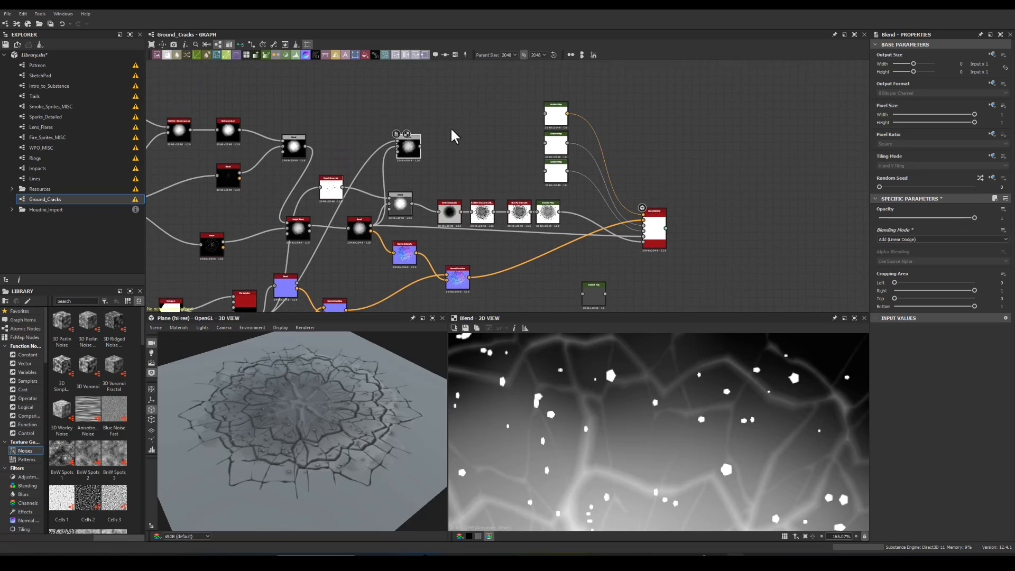
pyautogui.scroll(2, 464, 132)
pyautogui.moveTo(955, 217); pyautogui.dragTo(998, 225)
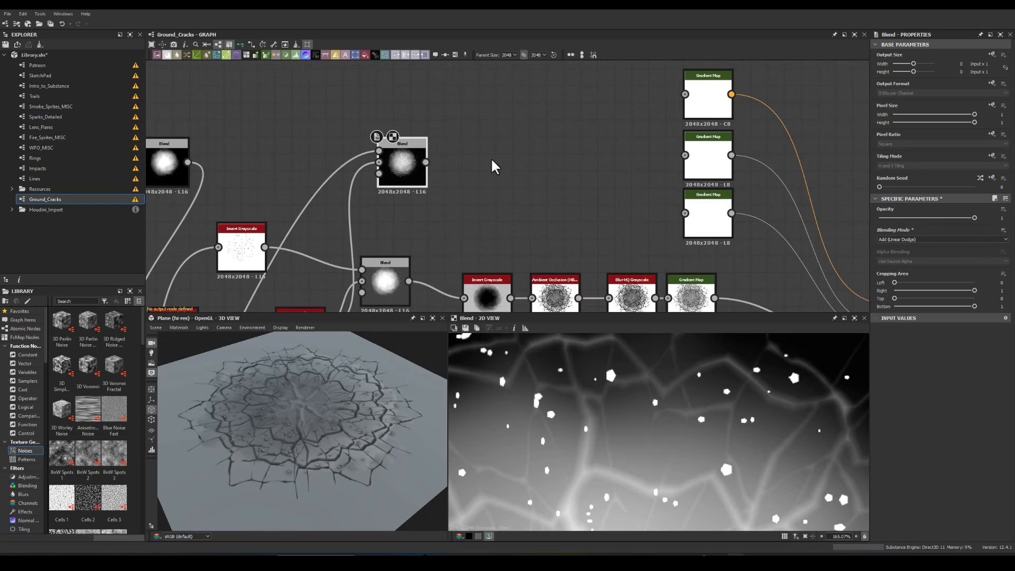
# Step: Add a Highpass Grayscale node after the new Blend and set its radius to 2.12
pyautogui.scroll(1, 422, 161)
pyautogui.moveTo(426, 162); pyautogui.dragTo(508, 119)
pyautogui.write('hi')
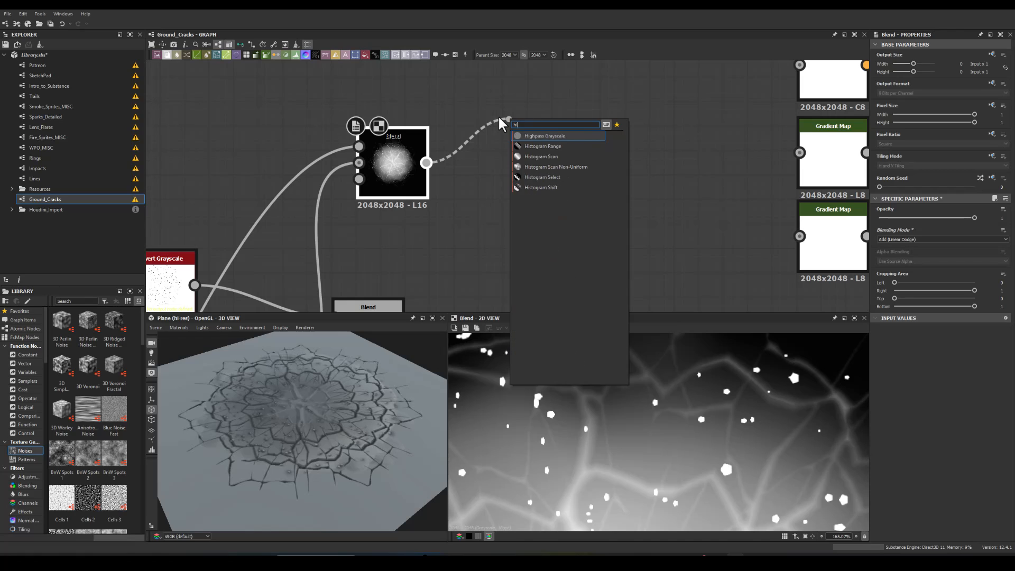
pyautogui.click(530, 137)
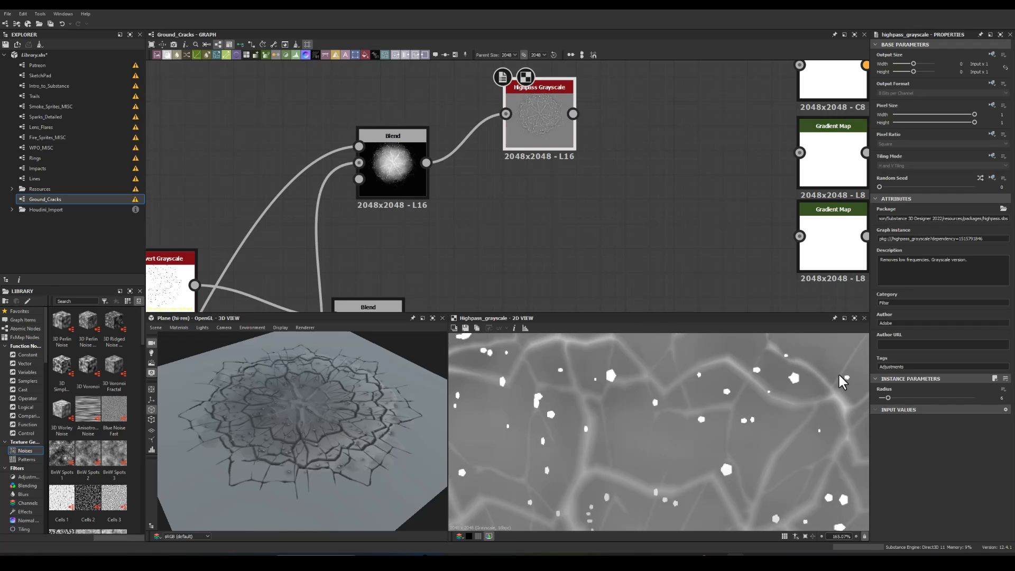
pyautogui.moveTo(886, 397); pyautogui.dragTo(882, 397)
pyautogui.moveTo(607, 172); pyautogui.dragTo(549, 243, button='middle')
pyautogui.moveTo(485, 184); pyautogui.dragTo(474, 197)
pyautogui.moveTo(471, 155); pyautogui.dragTo(432, 220, button='middle')
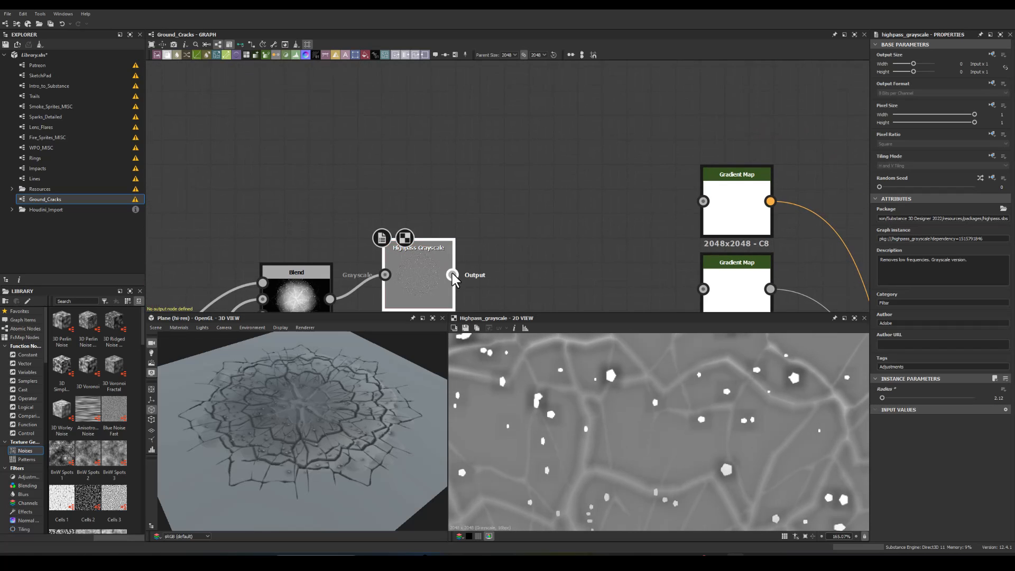
# Step: Feed the Highpass Grayscale output into a Gradient Map in Color mode and place it beside the Highpass node
pyautogui.moveTo(452, 275); pyautogui.dragTo(502, 209)
pyautogui.click(538, 229)
pyautogui.scroll(-3, 370, 159)
pyautogui.moveTo(320, 135); pyautogui.dragTo(497, 280)
pyautogui.moveTo(341, 255); pyautogui.dragTo(341, 95)
pyautogui.scroll(-4, 357, 156)
pyautogui.moveTo(357, 161); pyautogui.dragTo(350, 227, button='middle')
pyautogui.moveTo(344, 196); pyautogui.dragTo(350, 147)
pyautogui.click(403, 148)
pyautogui.scroll(5, 427, 124)
pyautogui.moveTo(404, 115); pyautogui.dragTo(387, 165)
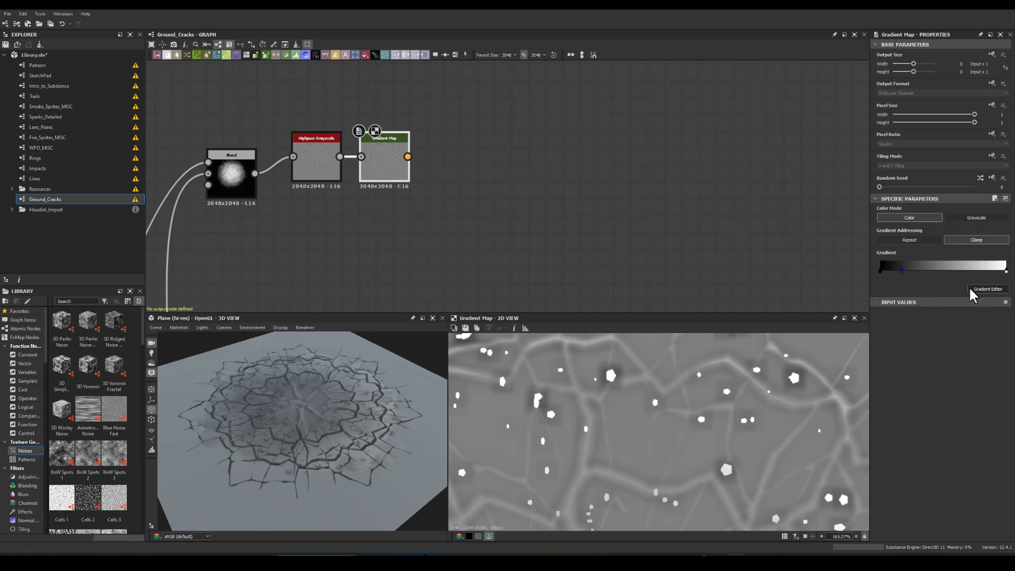
# Step: Recolour the middle and end keys of the Gradient Map's gradient dark brown, using RGB 48, 39, 31 for the end key
pyautogui.click(987, 289)
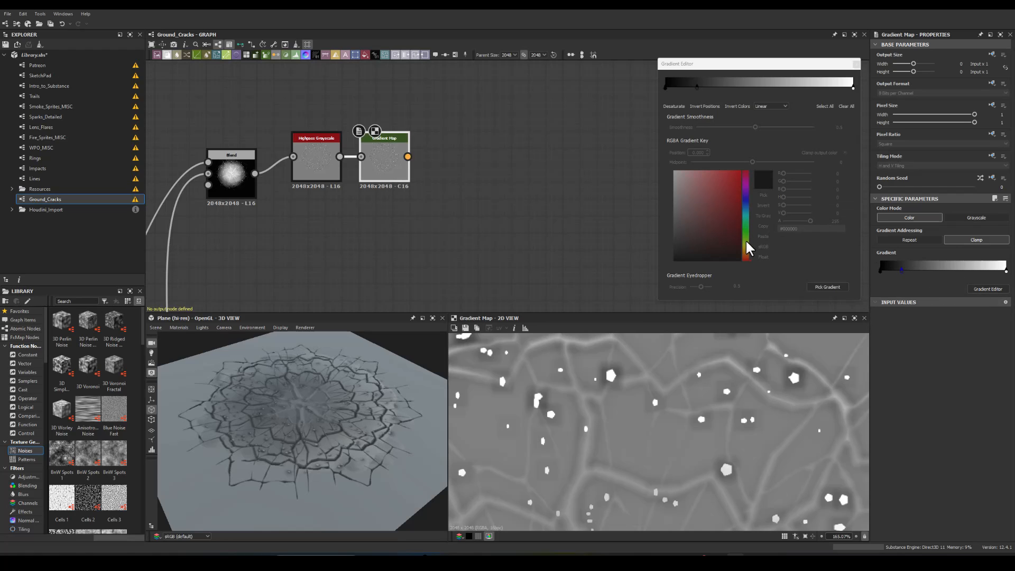
pyautogui.click(747, 259)
pyautogui.click(696, 86)
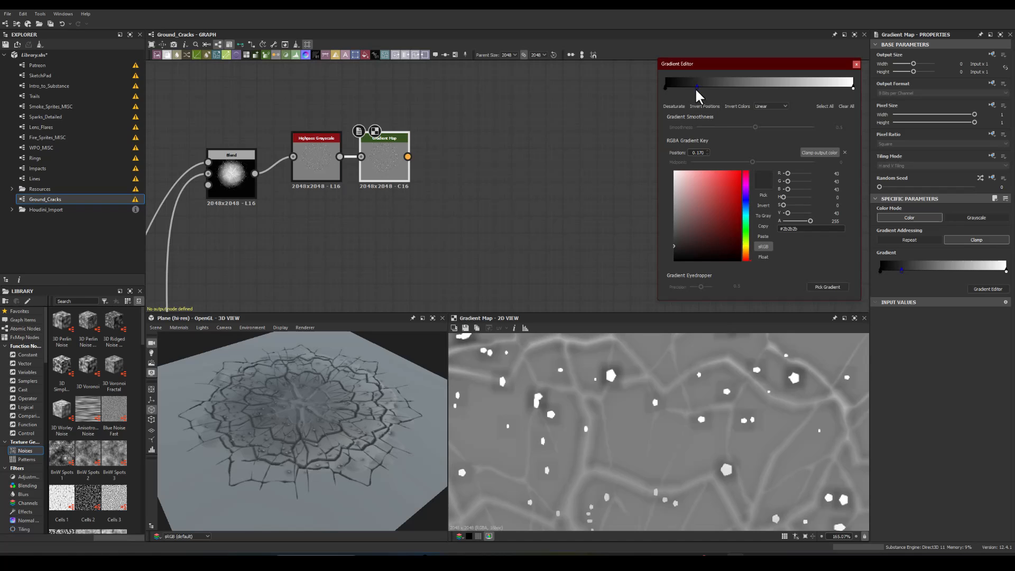
pyautogui.click(748, 257)
pyautogui.moveTo(728, 242); pyautogui.dragTo(699, 237)
pyautogui.click(852, 87)
pyautogui.click(741, 256)
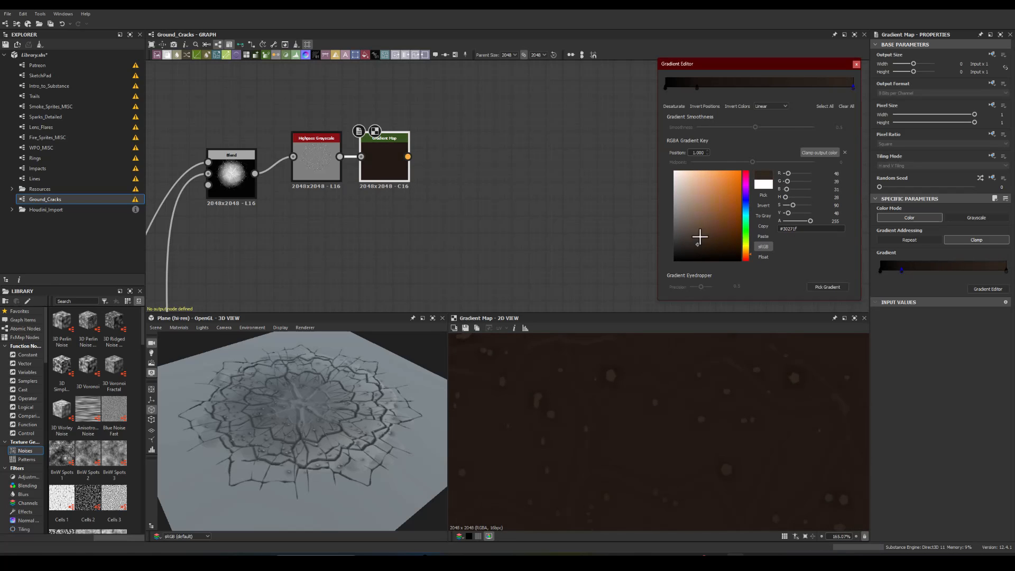
pyautogui.click(856, 63)
# Step: Add a Grunge Map 007 node above the brown Gradient Map
pyautogui.moveTo(524, 177); pyautogui.dragTo(476, 126, button='middle')
pyautogui.scroll(-3, 465, 138)
pyautogui.moveTo(447, 171); pyautogui.dragTo(397, 138, button='middle')
pyautogui.moveTo(431, 95); pyautogui.dragTo(451, 209, button='middle')
pyautogui.scroll(-7, 573, 391)
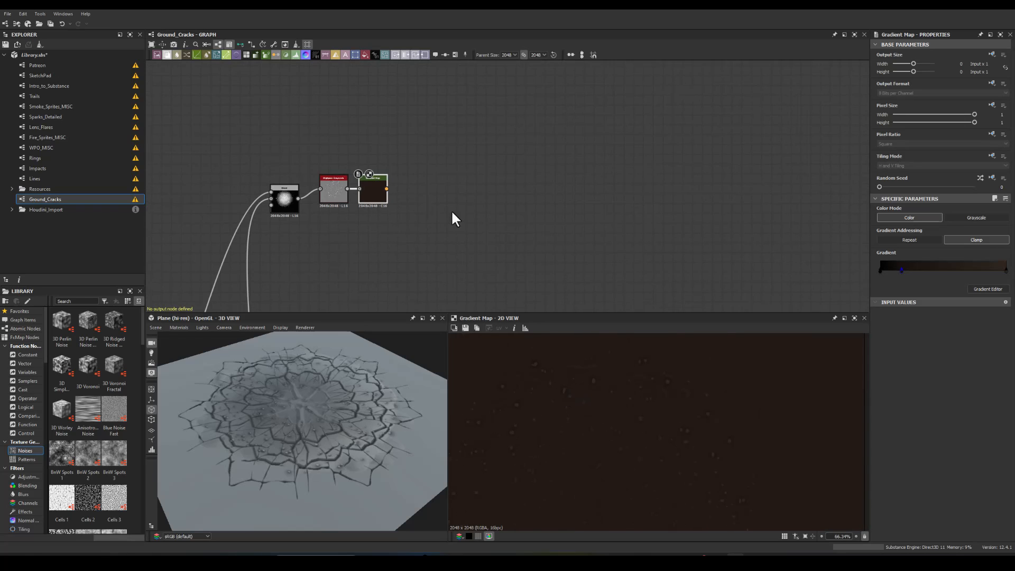
pyautogui.scroll(3, 387, 188)
pyautogui.moveTo(363, 185); pyautogui.dragTo(372, 189)
pyautogui.moveTo(424, 170); pyautogui.dragTo(416, 208, button='middle')
pyautogui.scroll(2, 416, 212)
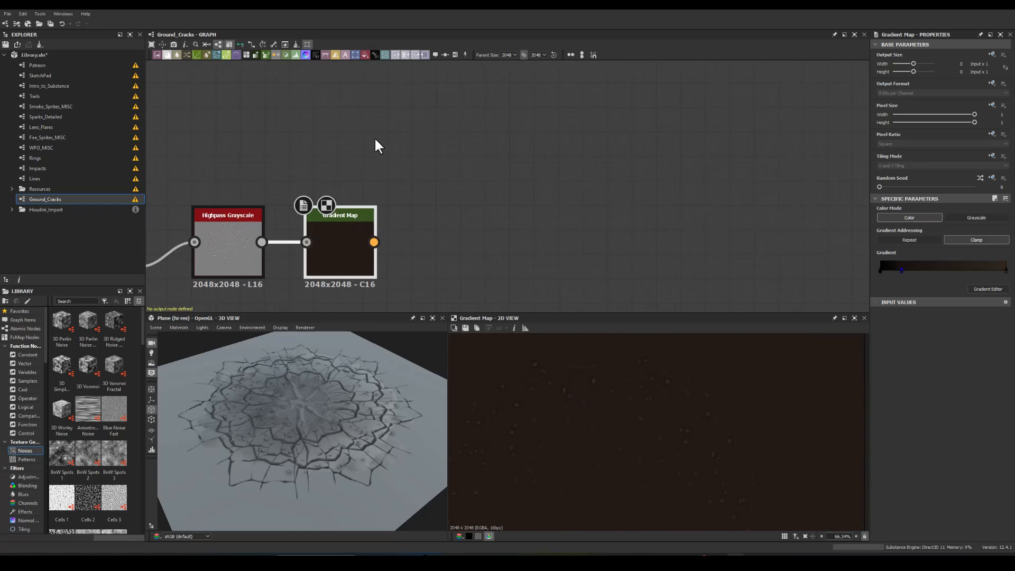
pyautogui.press('space')
pyautogui.write('gun')
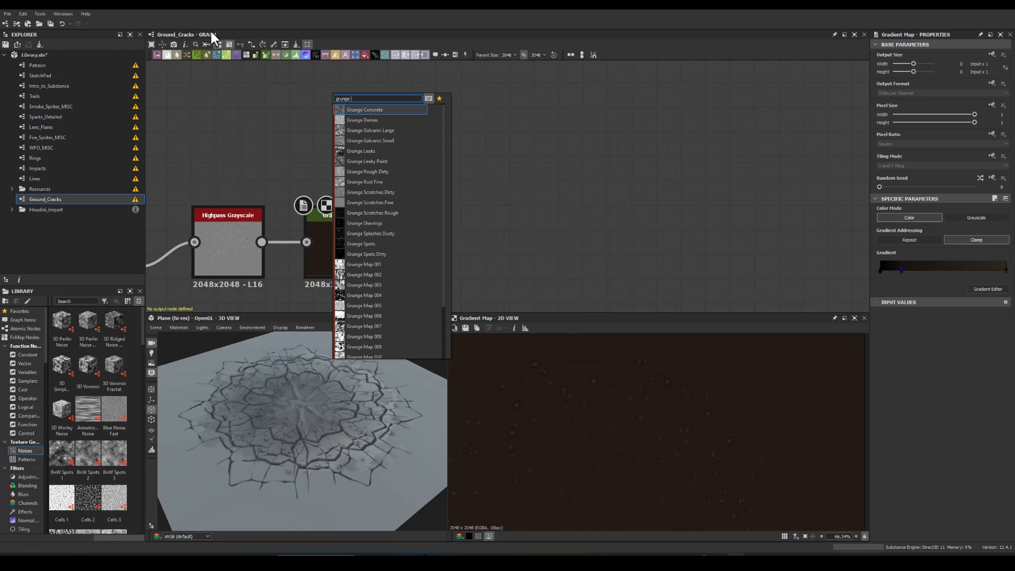
pyautogui.scroll(-1, 376, 316)
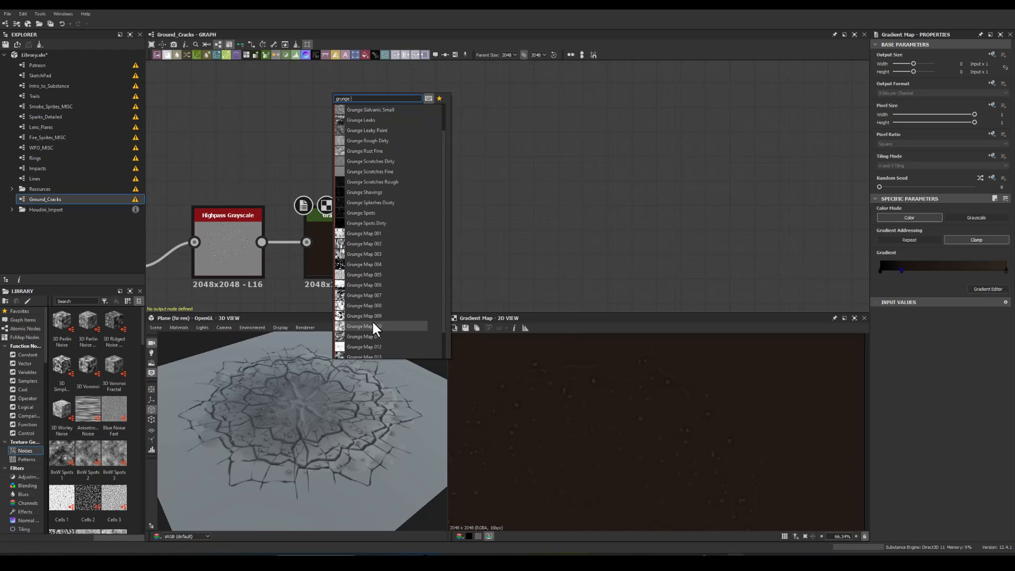
pyautogui.click(358, 291)
pyautogui.moveTo(332, 114)
pyautogui.mouseDown()
pyautogui.moveTo(349, 132)
pyautogui.moveTo(334, 133)
pyautogui.mouseUp()
# Step: Blend the brown Gradient Map with Grunge Map 007, converting the grunge to colour through its own Gradient Map
pyautogui.moveTo(430, 201); pyautogui.dragTo(455, 166)
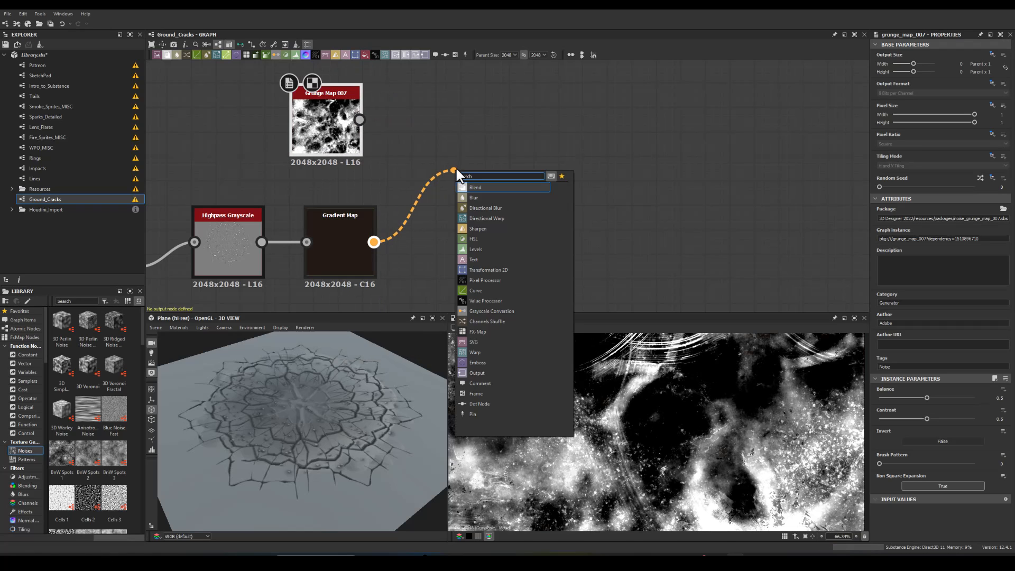
pyautogui.click(480, 189)
pyautogui.moveTo(359, 120); pyautogui.dragTo(465, 152)
pyautogui.scroll(-3, 341, 100)
pyautogui.click(359, 117)
pyautogui.click(496, 163)
# Step: Set the grunge Blend to Multiply mode with an opacity of 0.37
pyautogui.click(891, 239)
pyautogui.click(890, 258)
pyautogui.moveTo(960, 217); pyautogui.dragTo(914, 222)
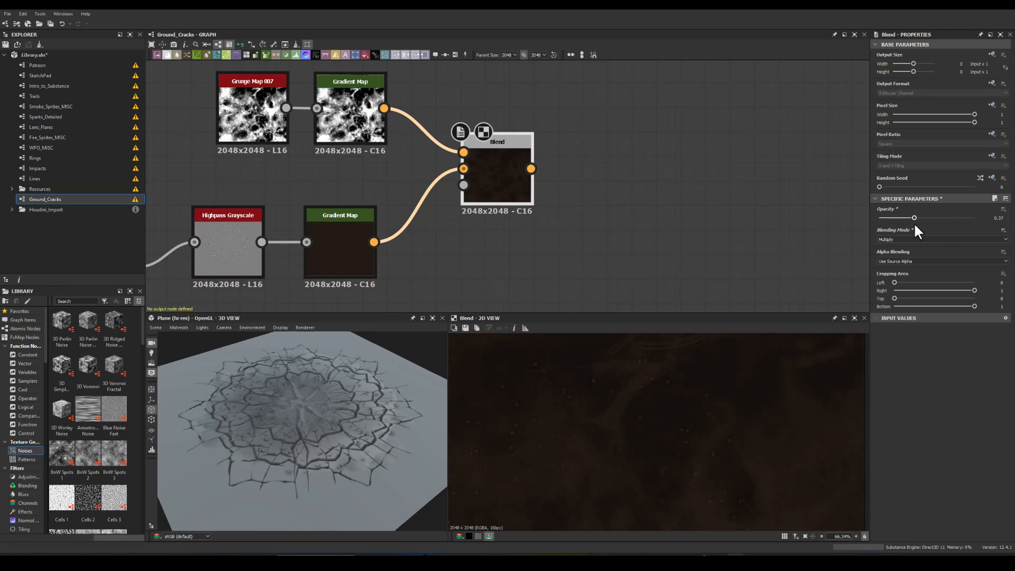
pyautogui.scroll(-4, 632, 400)
pyautogui.scroll(1, 640, 438)
pyautogui.scroll(2, 642, 444)
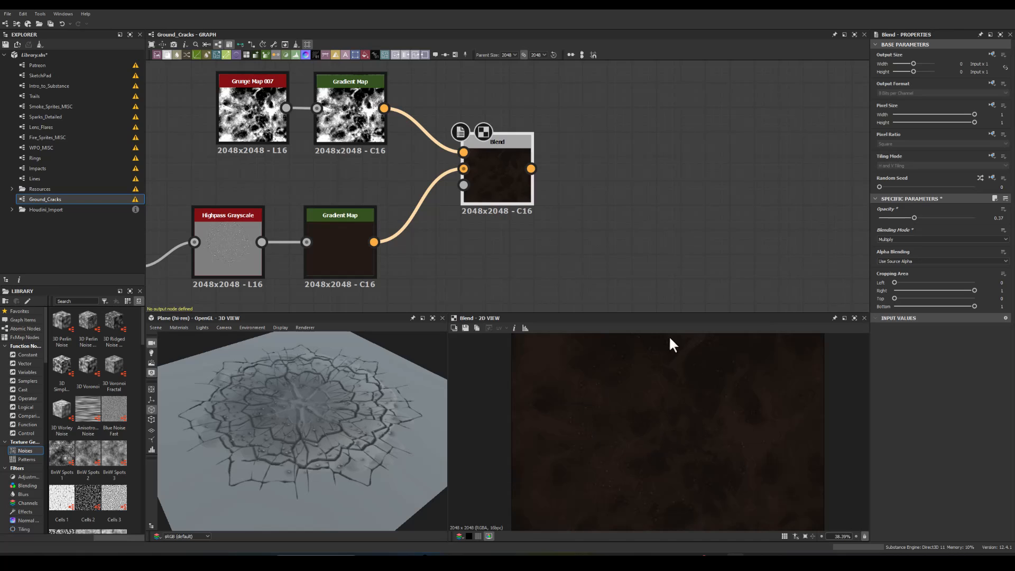
pyautogui.moveTo(620, 234); pyautogui.dragTo(534, 169, button='middle')
pyautogui.moveTo(528, 224); pyautogui.dragTo(491, 230, button='middle')
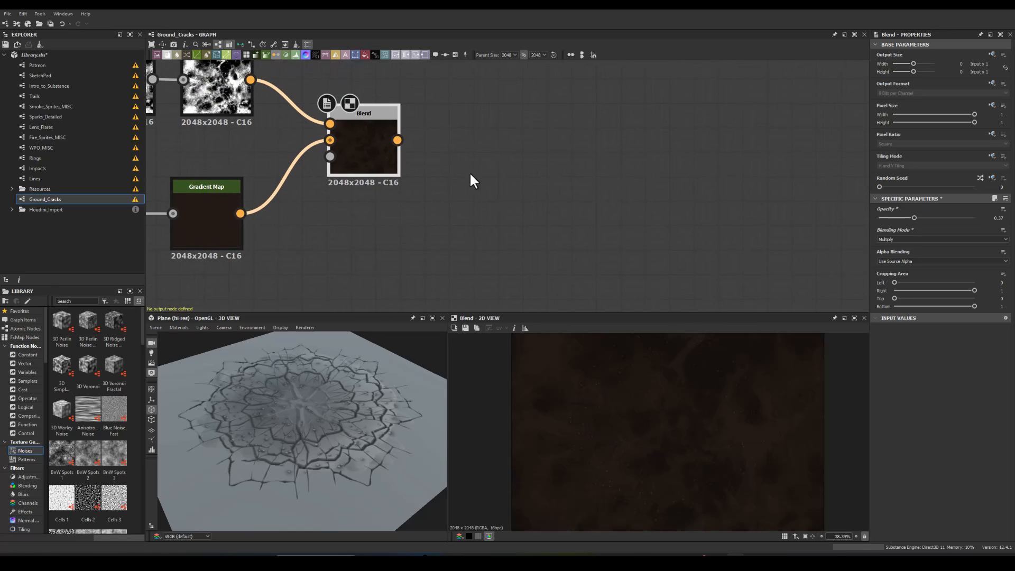
# Step: Lighten the end key of the brown Gradient Map's gradient to tan, RGB 177, 154, 133
pyautogui.moveTo(213, 204); pyautogui.dragTo(345, 213, button='middle')
pyautogui.click(335, 215)
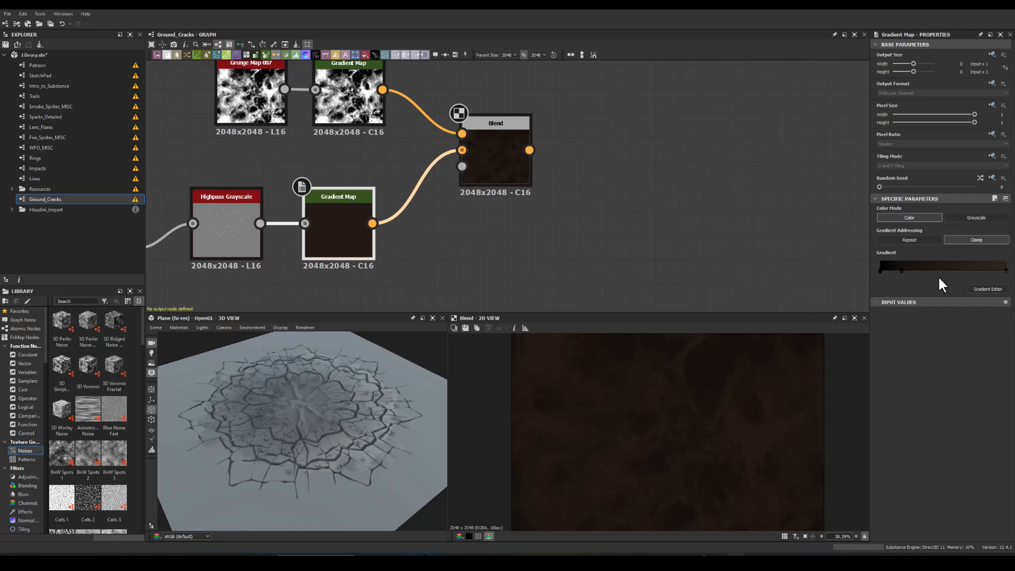
pyautogui.click(986, 288)
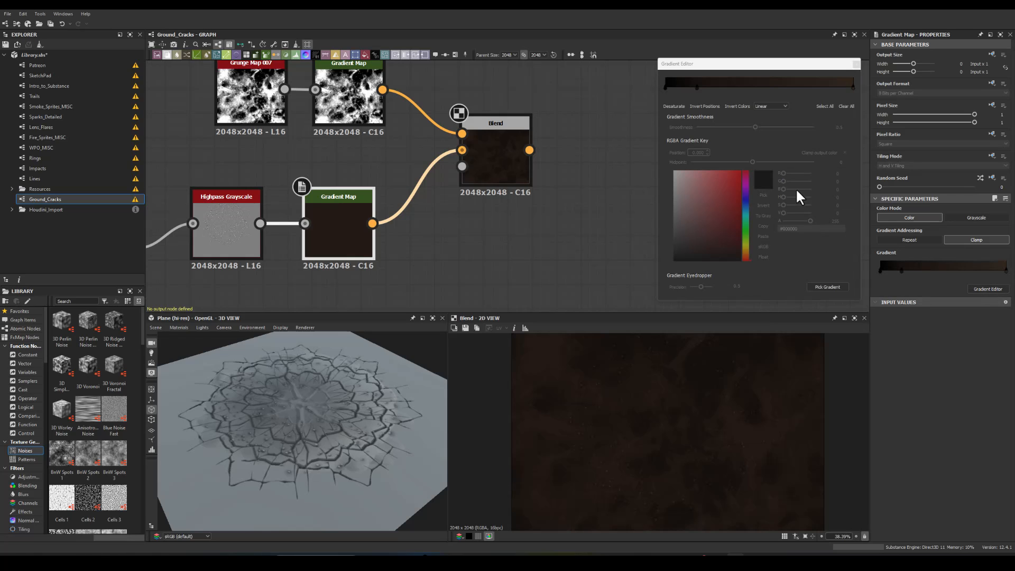
pyautogui.click(851, 87)
pyautogui.moveTo(706, 234); pyautogui.dragTo(689, 199)
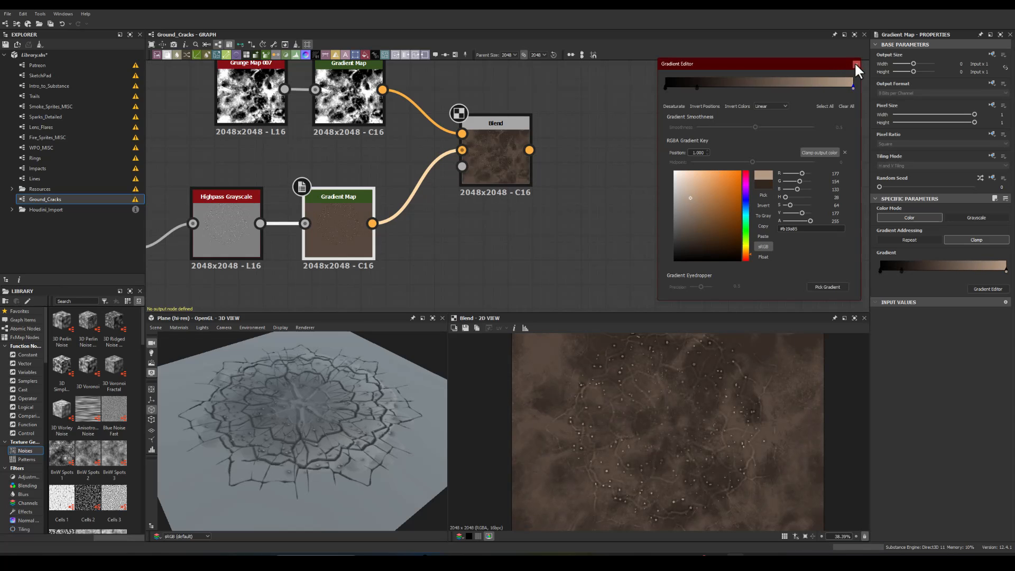
pyautogui.click(856, 63)
# Step: Connect the grunge Blend's output to the colour input of the Base Material node
pyautogui.moveTo(589, 132); pyautogui.dragTo(529, 141, button='middle')
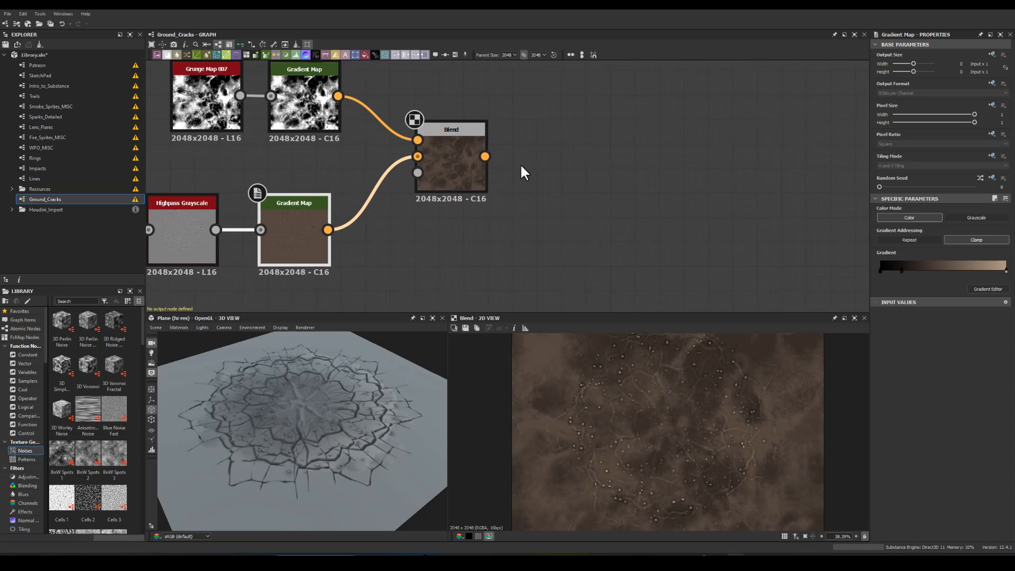
pyautogui.scroll(-5, 555, 243)
pyautogui.moveTo(420, 222); pyautogui.dragTo(326, 148, button='middle')
pyautogui.moveTo(280, 100); pyautogui.dragTo(349, 307)
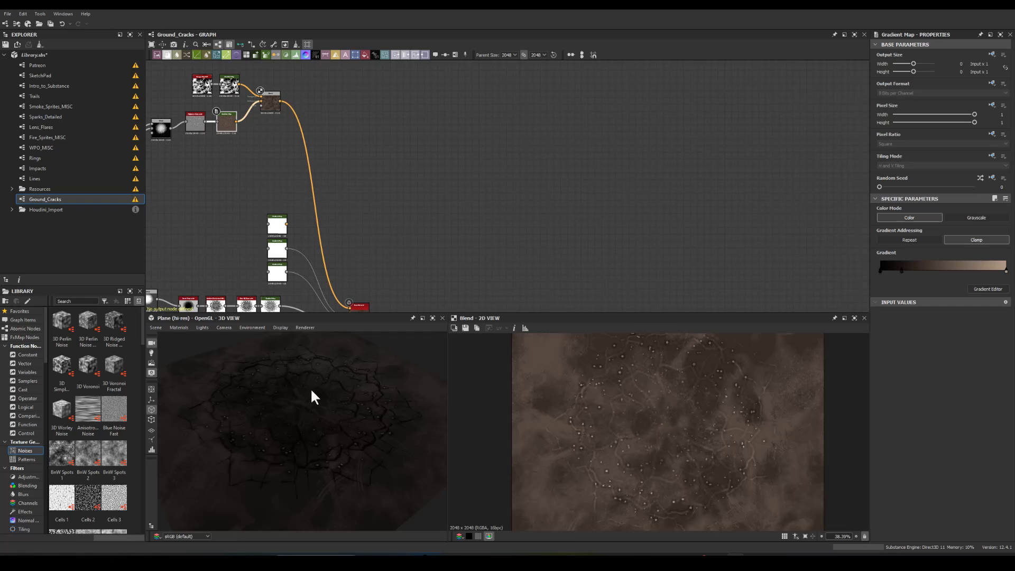
# Step: Recolour the middle key of the Gradient Map after the Highpass node to a light pinkish tan
pyautogui.moveTo(232, 154); pyautogui.dragTo(341, 209, button='middle')
pyautogui.scroll(3, 341, 209)
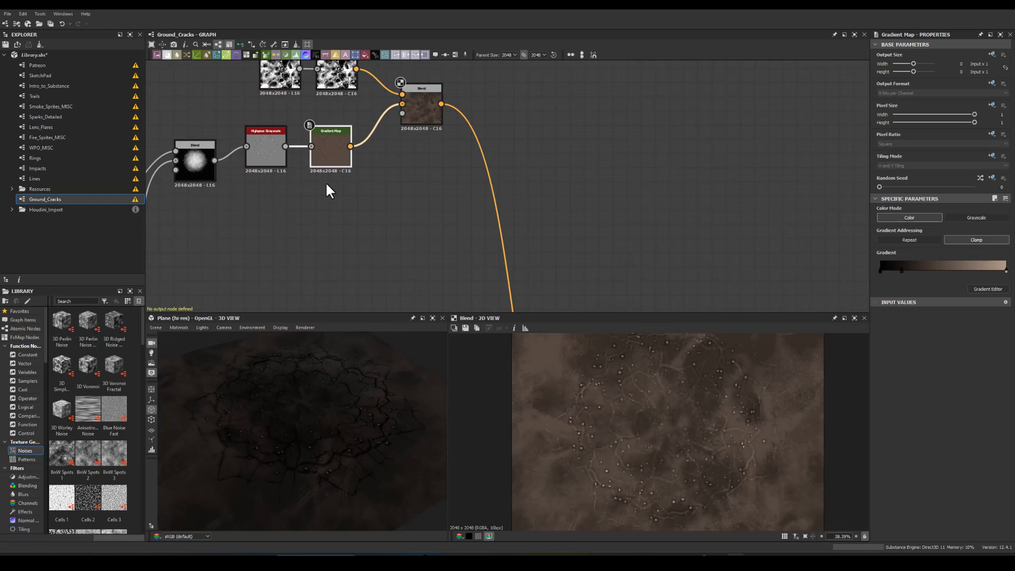
pyautogui.scroll(2, 327, 185)
pyautogui.click(901, 266)
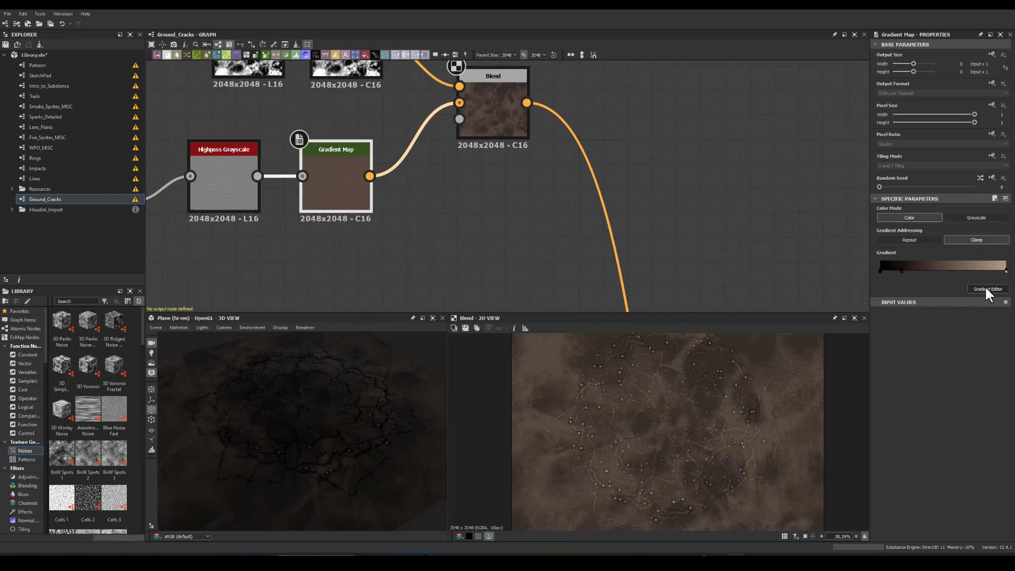
pyautogui.click(986, 288)
pyautogui.click(696, 86)
pyautogui.moveTo(703, 208); pyautogui.dragTo(692, 185)
pyautogui.click(856, 65)
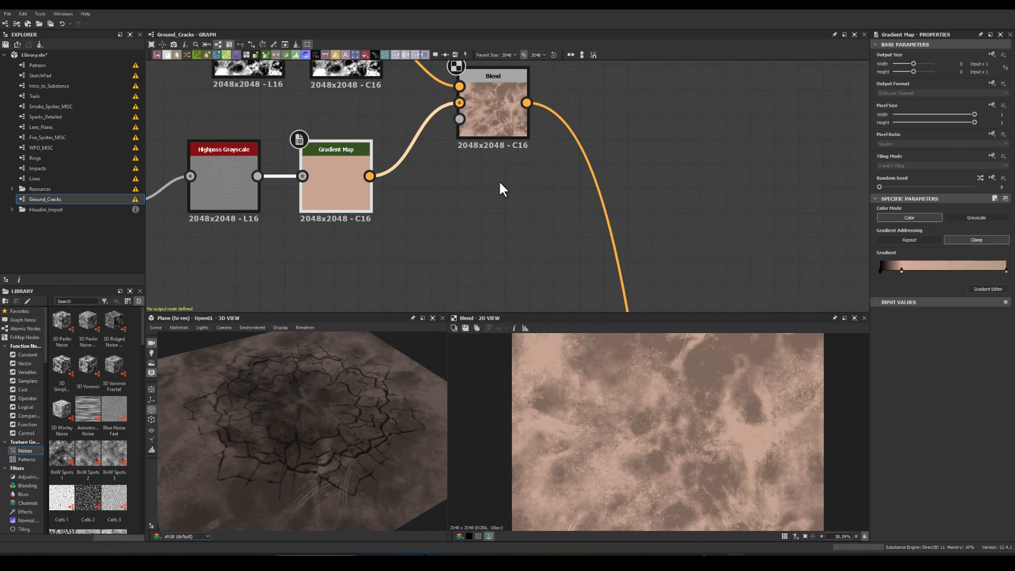
# Step: Lower the grunge Blend's opacity to 0.16
pyautogui.click(495, 112)
pyautogui.moveTo(913, 218)
pyautogui.mouseDown()
pyautogui.moveTo(855, 216)
pyautogui.moveTo(897, 218)
pyautogui.mouseUp()
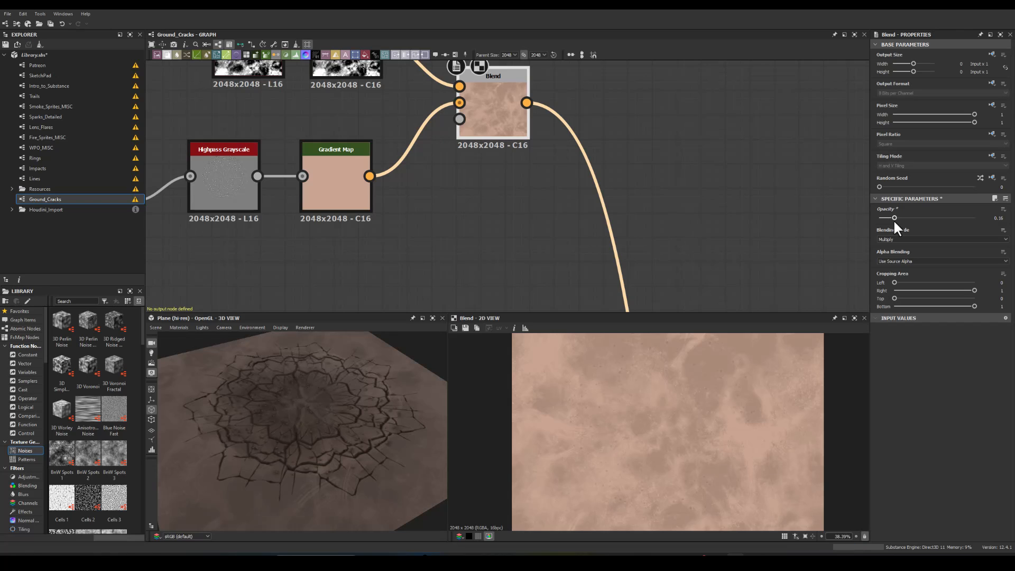
# Step: Lighten the black start key of the Gradient Map after the Blur HQ Grayscale node to mid grey, RGB 122, 122, 122
pyautogui.moveTo(615, 186); pyautogui.dragTo(616, 85, button='middle')
pyautogui.scroll(-5, 570, 205)
pyautogui.moveTo(534, 236); pyautogui.dragTo(535, 97, button='middle')
pyautogui.scroll(2, 498, 123)
pyautogui.scroll(2, 468, 186)
pyautogui.click(468, 186)
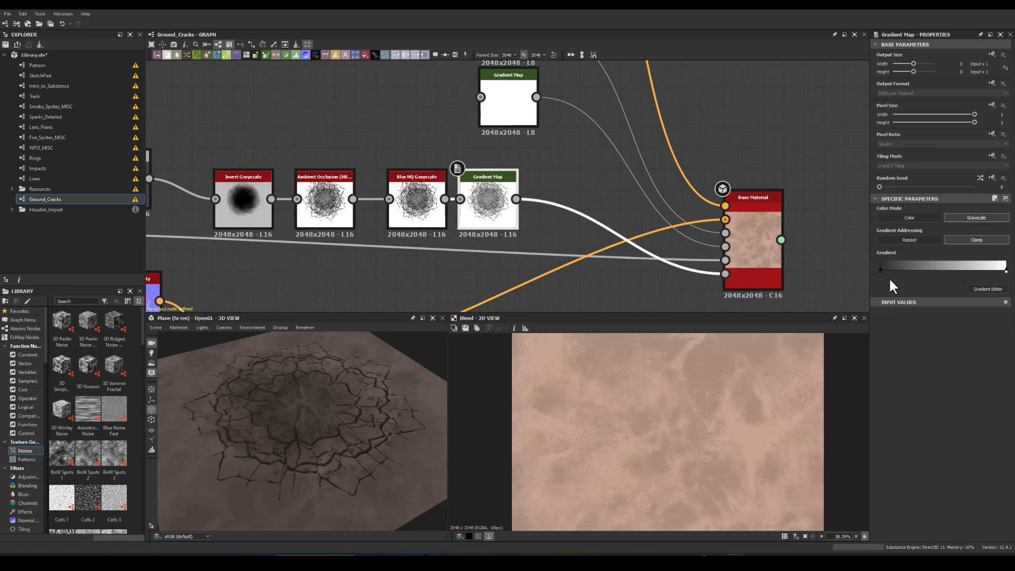
pyautogui.click(878, 268)
pyautogui.click(980, 288)
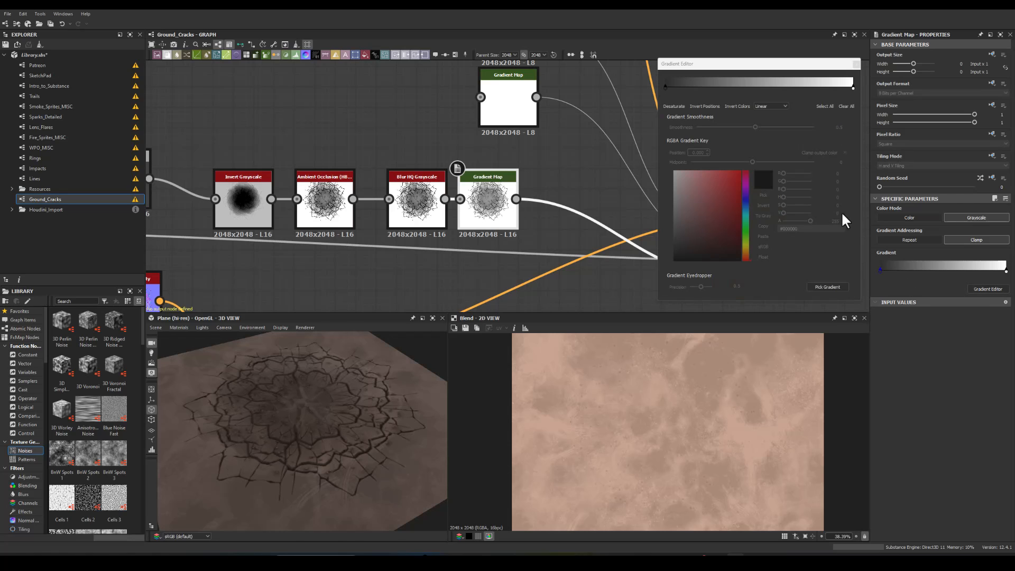
pyautogui.click(665, 87)
pyautogui.moveTo(682, 208); pyautogui.dragTo(611, 220)
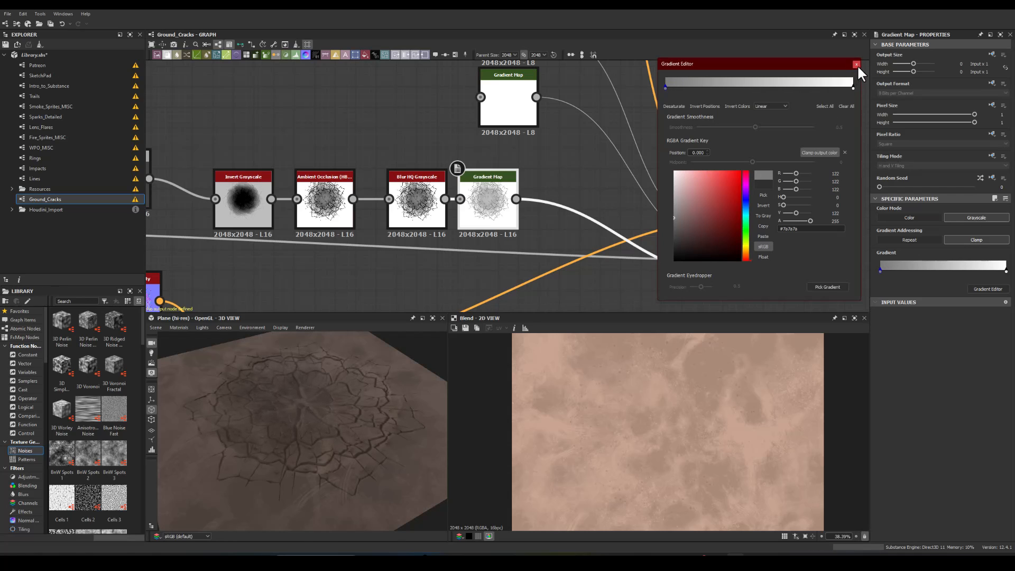
pyautogui.click(856, 64)
# Step: Add a Curvature Smooth node fed by the output of the final Normal Combine node
pyautogui.moveTo(352, 385); pyautogui.dragTo(284, 429)
pyautogui.scroll(5, 284, 428)
pyautogui.scroll(-6, 275, 415)
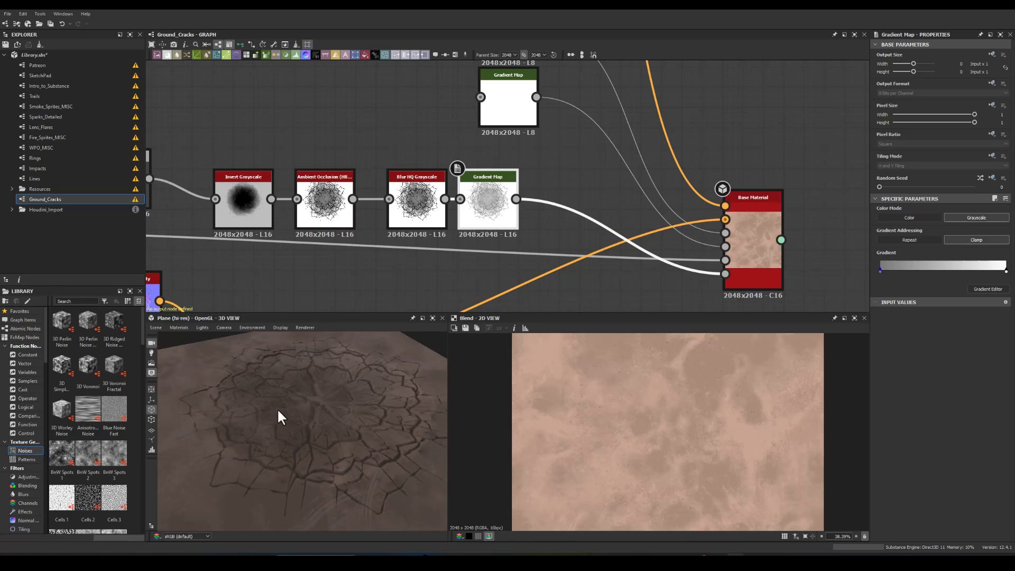
pyautogui.scroll(-2, 281, 406)
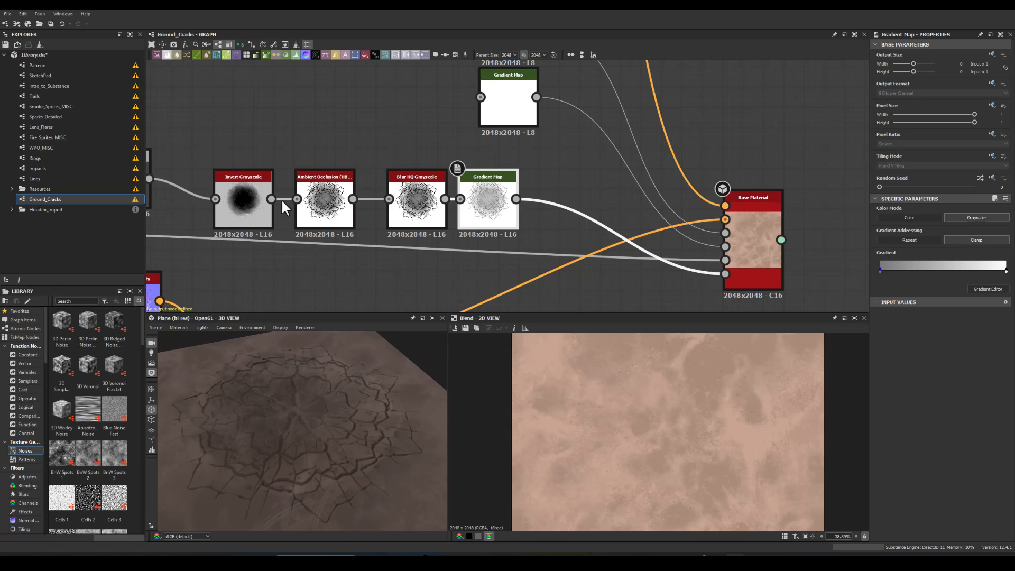
pyautogui.moveTo(267, 78); pyautogui.dragTo(403, 43, button='middle')
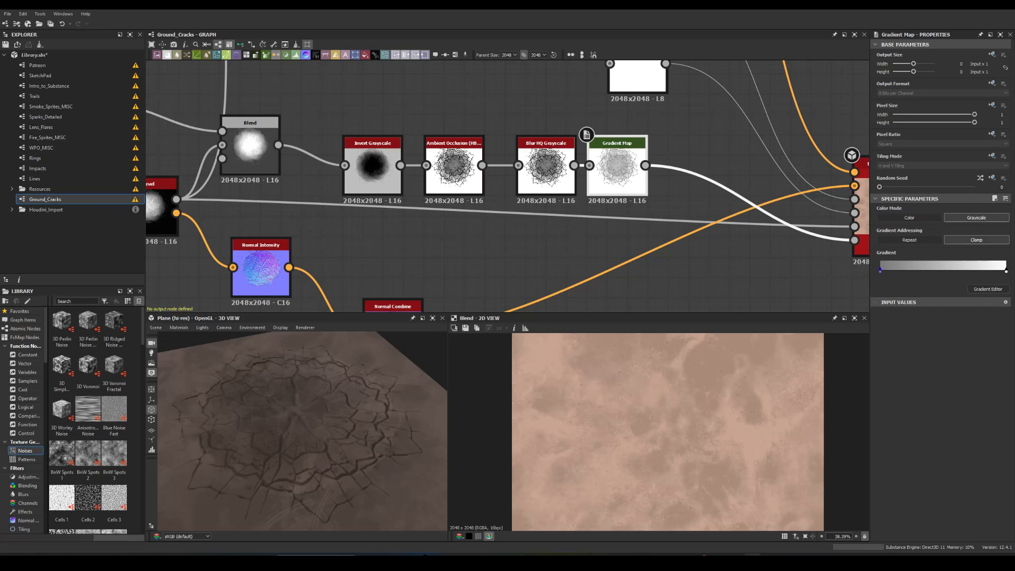
pyautogui.scroll(-4, 402, 180)
pyautogui.moveTo(171, 237); pyautogui.dragTo(388, 155, button='middle')
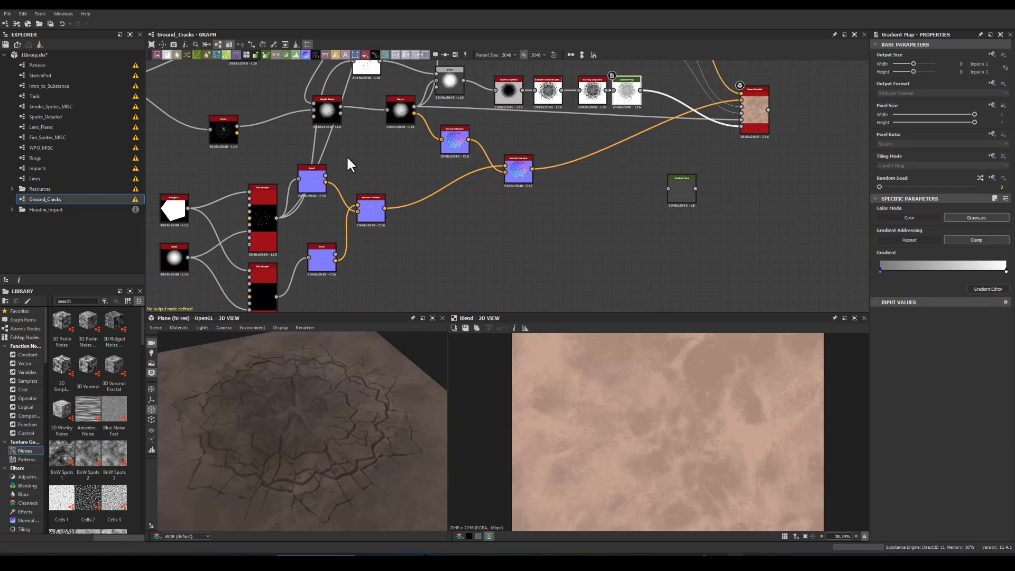
pyautogui.moveTo(403, 218); pyautogui.dragTo(406, 93, button='middle')
pyautogui.scroll(-3, 393, 152)
pyautogui.moveTo(387, 175); pyautogui.dragTo(346, 268, button='middle')
pyautogui.scroll(4, 391, 224)
pyautogui.moveTo(470, 195); pyautogui.dragTo(356, 249, button='middle')
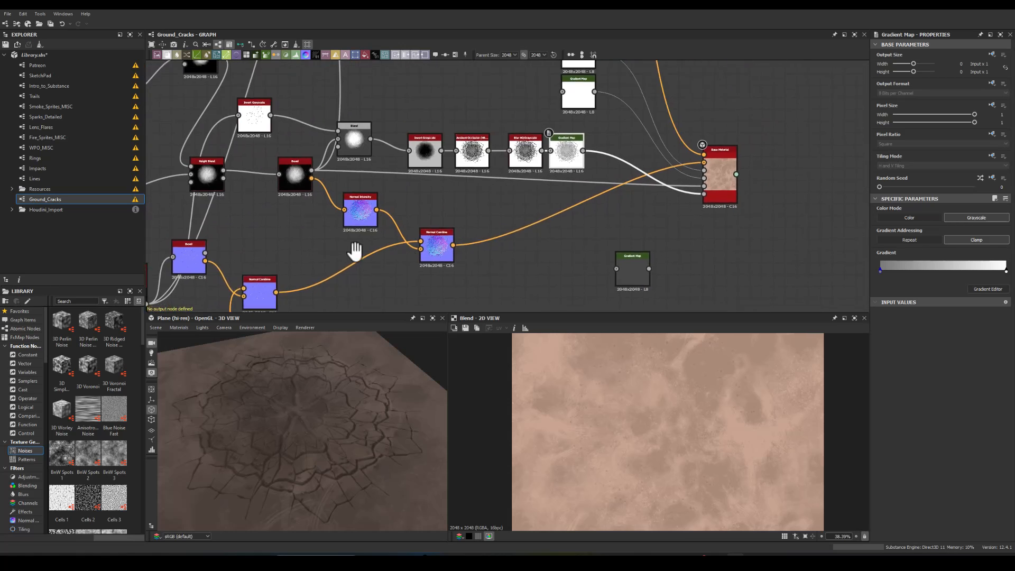
pyautogui.scroll(4, 436, 236)
pyautogui.moveTo(498, 222); pyautogui.dragTo(517, 180)
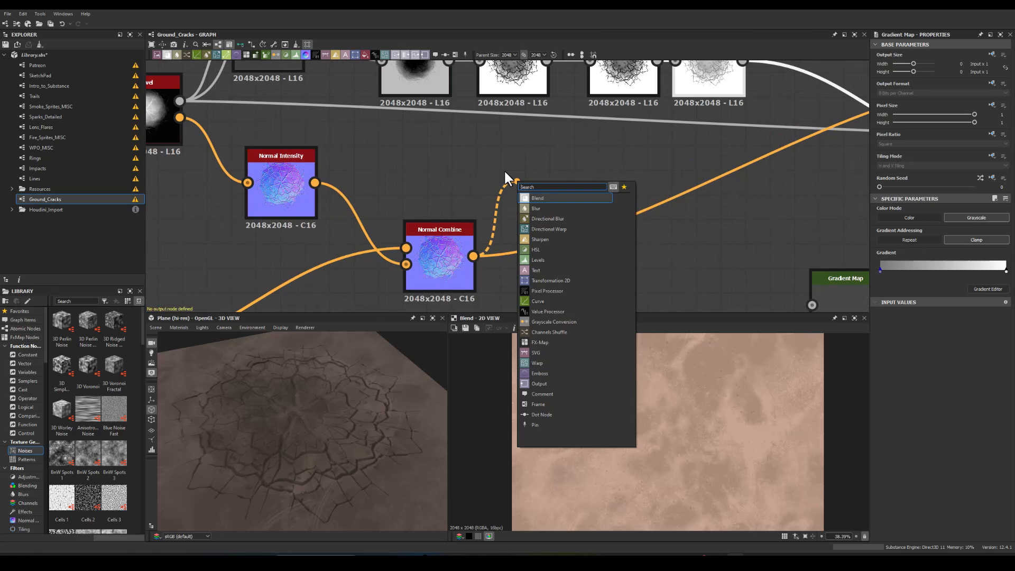
pyautogui.write('curv')
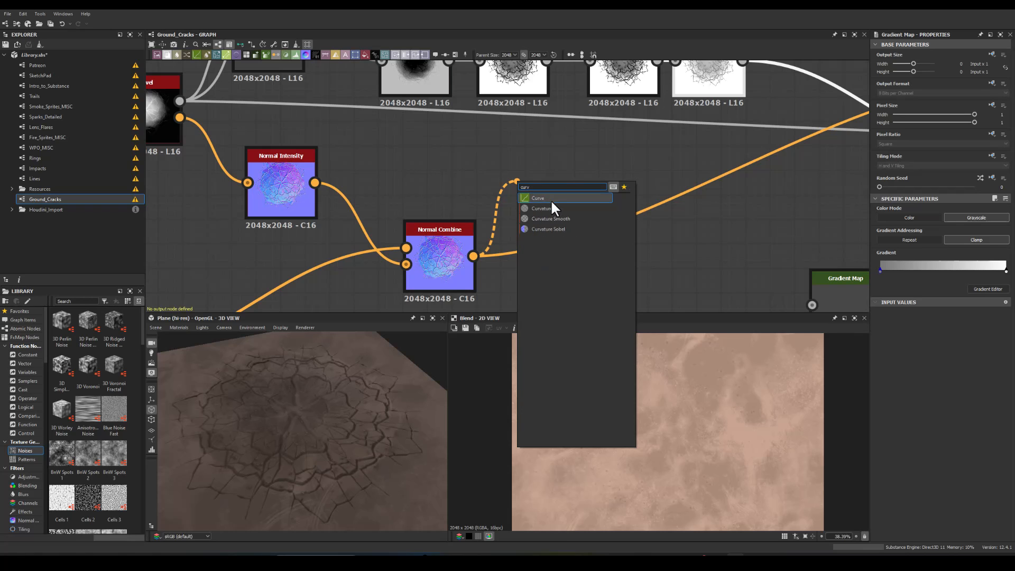
pyautogui.click(552, 218)
# Step: Move the Curvature Smooth node up out of the normal map chain, closer to the base colour nodes
pyautogui.scroll(-3, 567, 212)
pyautogui.moveTo(555, 187); pyautogui.dragTo(469, 95)
pyautogui.moveTo(463, 90); pyautogui.dragTo(471, 284, button='middle')
pyautogui.moveTo(486, 297); pyautogui.dragTo(471, 186)
pyautogui.scroll(-3, 471, 186)
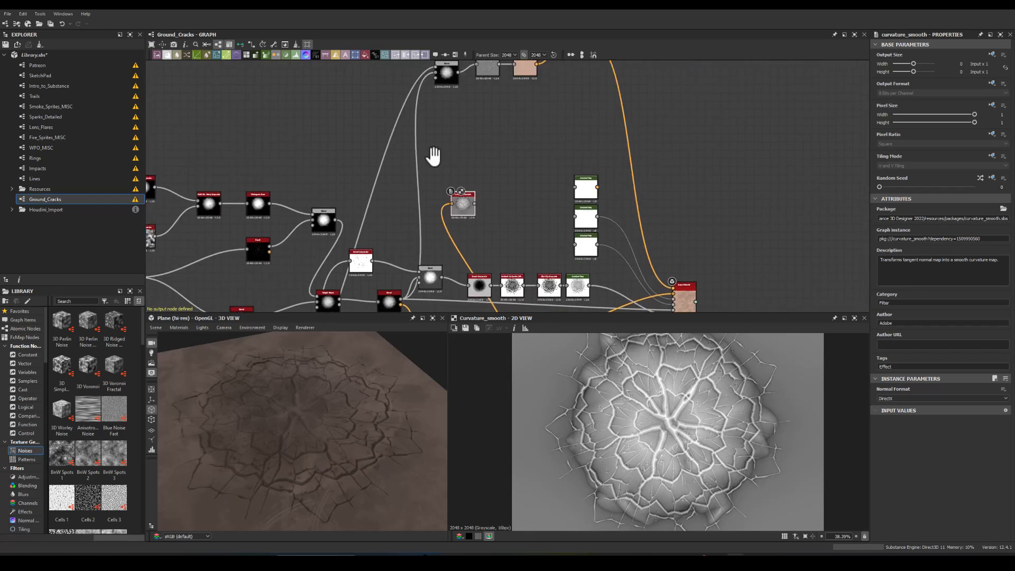
pyautogui.moveTo(432, 154); pyautogui.dragTo(436, 243, button='middle')
pyautogui.scroll(3, 517, 138)
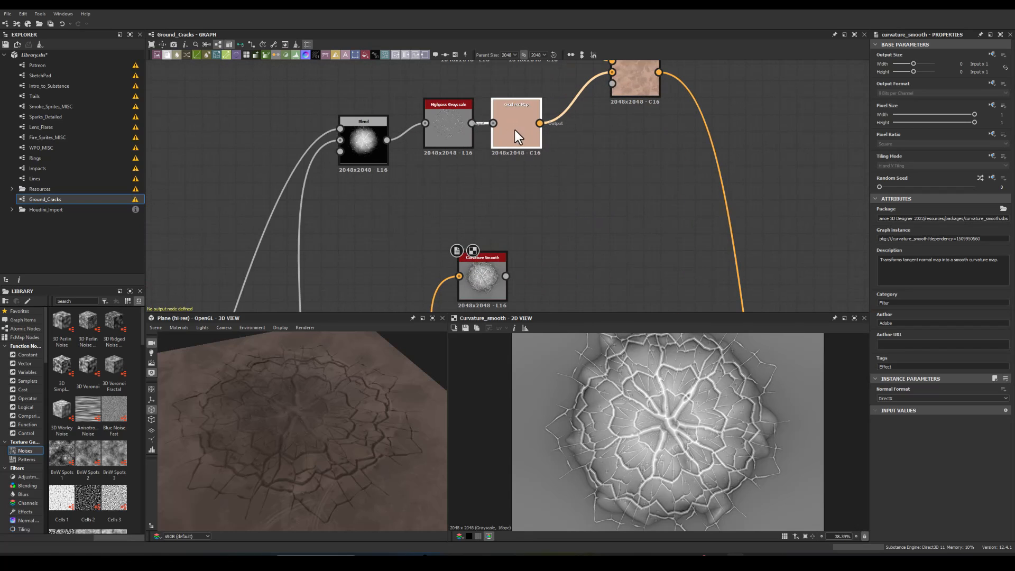
pyautogui.moveTo(539, 123); pyautogui.dragTo(588, 195)
pyautogui.write('bl')
pyautogui.click(597, 210)
pyautogui.moveTo(594, 143); pyautogui.dragTo(572, 171, button='middle')
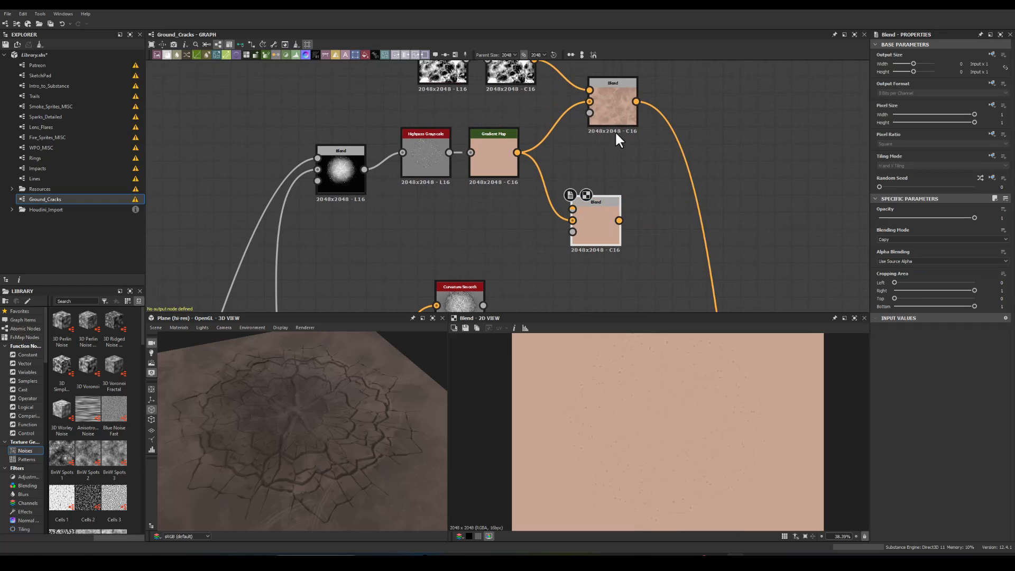
pyautogui.press('Delete')
# Step: Insert a Blend node between the grunge Blend's output and the Base Material node
pyautogui.moveTo(636, 224); pyautogui.dragTo(635, 225)
pyautogui.write('bl')
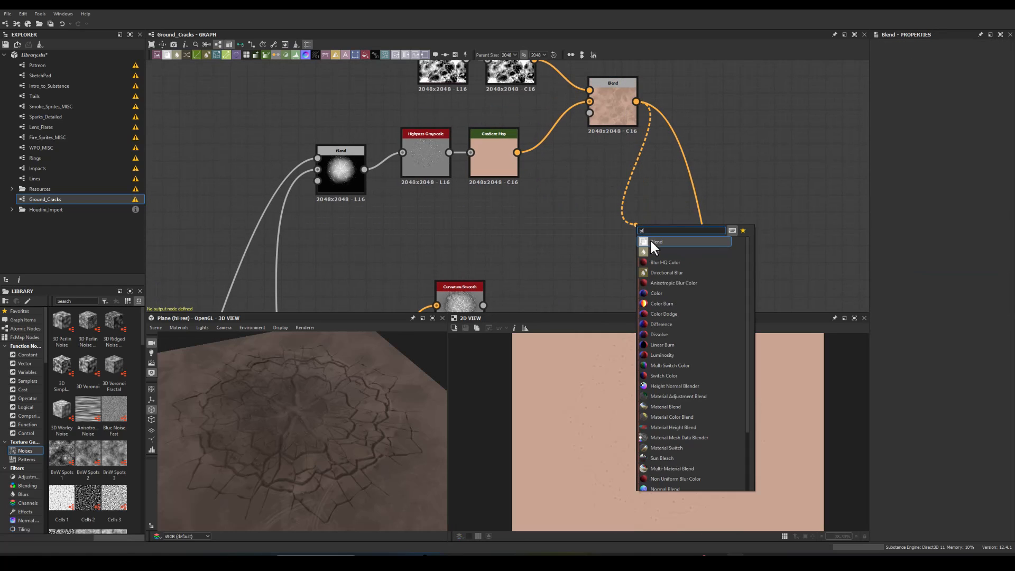
pyautogui.click(649, 239)
# Step: Connect the Curvature Smooth node to the new Blend through a new Gradient Map node
pyautogui.moveTo(503, 292); pyautogui.dragTo(640, 209)
pyautogui.moveTo(458, 305); pyautogui.dragTo(455, 235, button='middle')
pyautogui.moveTo(490, 237); pyautogui.dragTo(659, 161)
pyautogui.write('grad')
pyautogui.click(562, 251)
# Step: Set the new Blend's blending mode to Add (Linear Dodge) and lower its opacity to 0.31
pyautogui.scroll(-5, 637, 176)
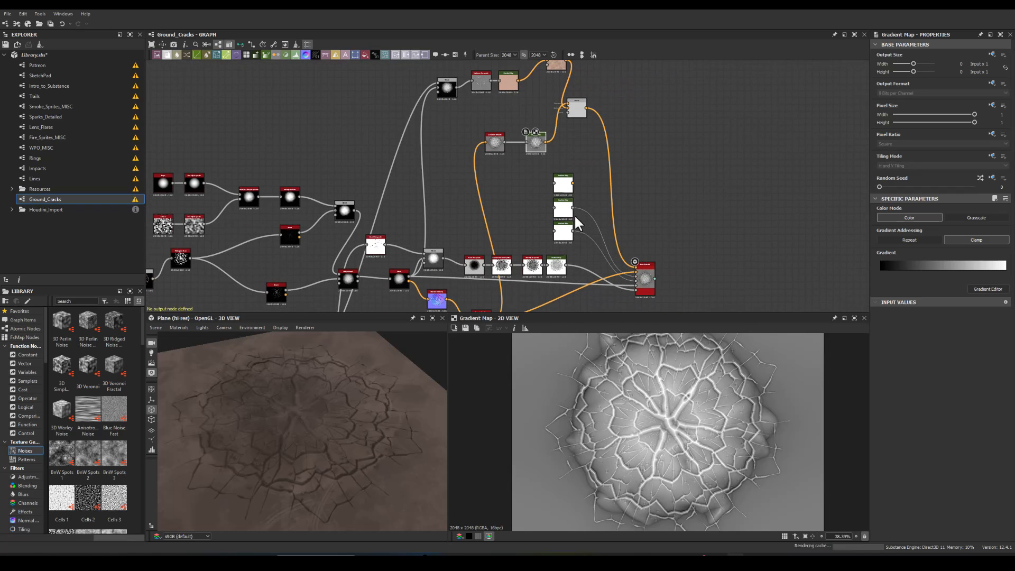
pyautogui.scroll(5, 520, 141)
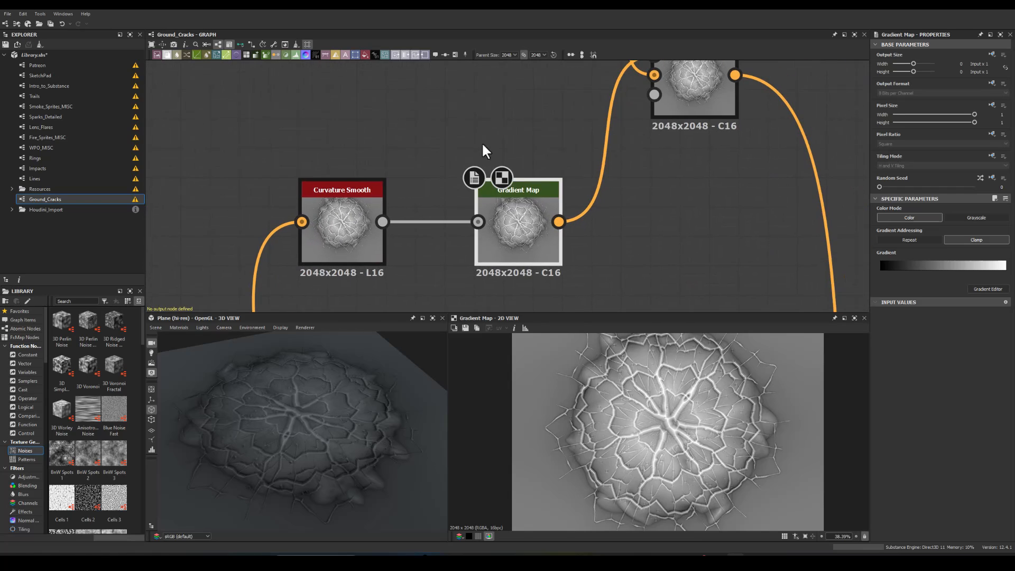
pyautogui.click(677, 88)
pyautogui.click(887, 239)
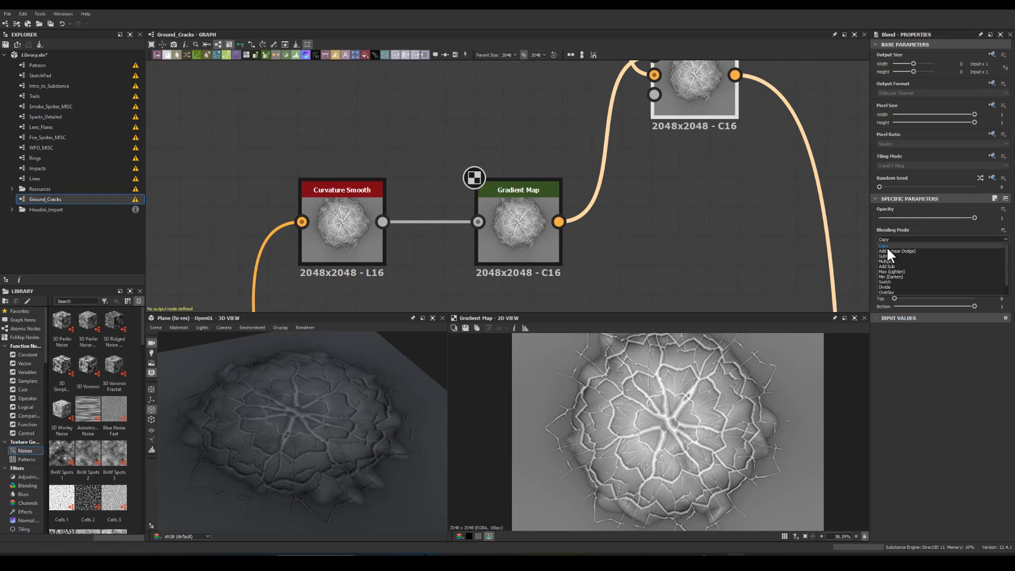
pyautogui.click(887, 251)
pyautogui.click(497, 223)
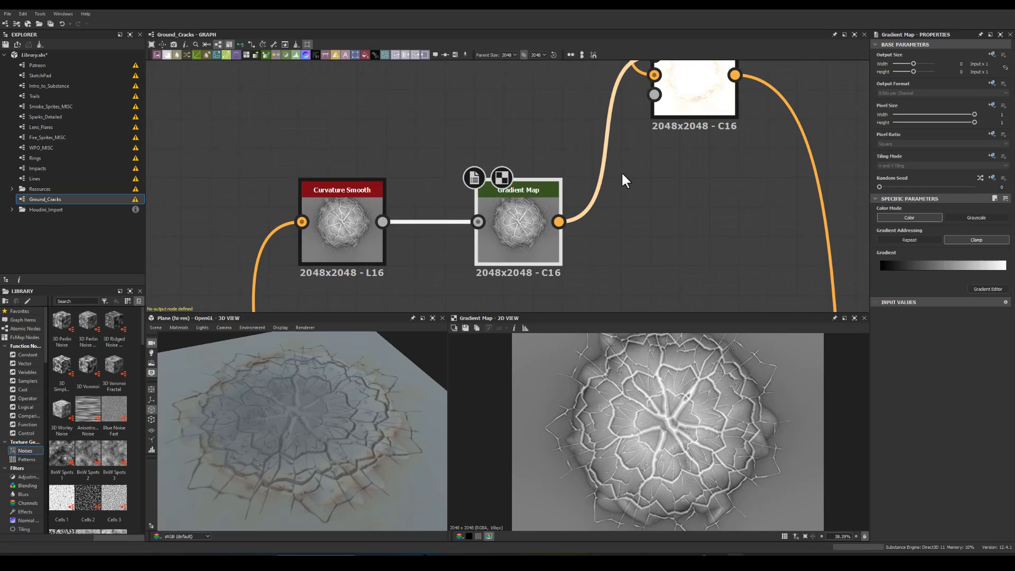
pyautogui.click(686, 105)
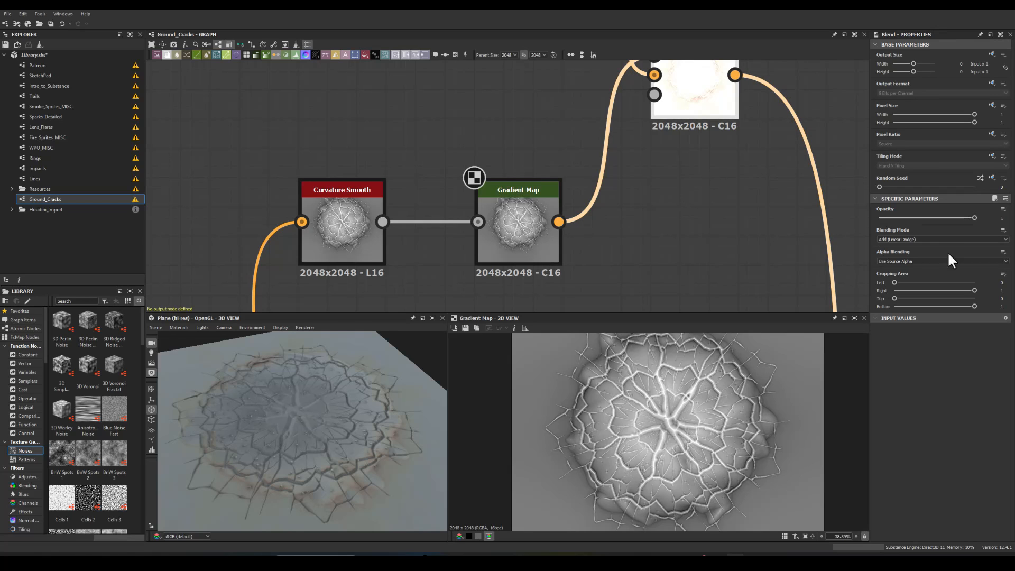
pyautogui.moveTo(949, 218); pyautogui.dragTo(907, 224)
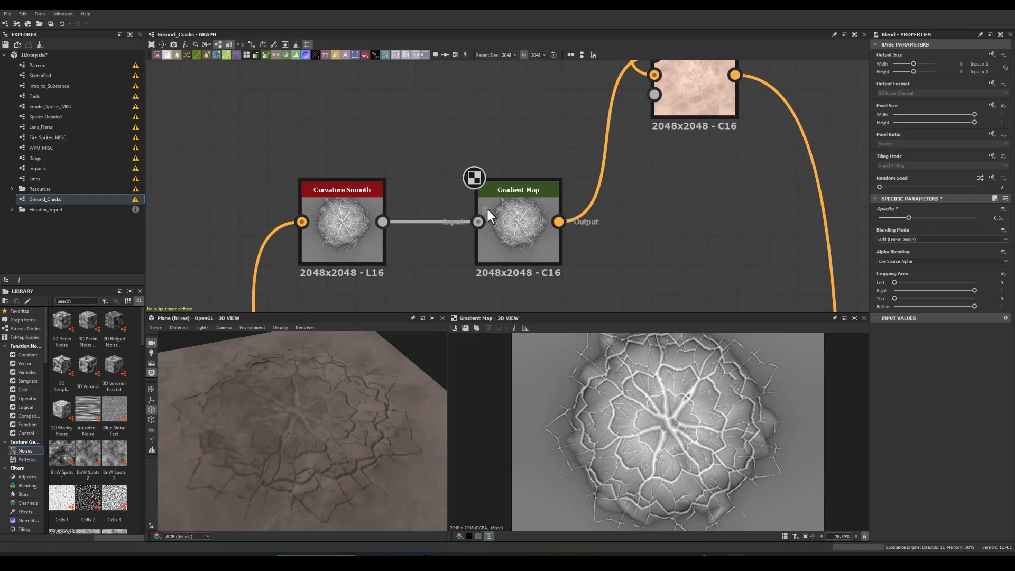
# Step: Add a dark grey key, RGB 36, to the curvature Gradient Map's gradient and delete its black start key
pyautogui.click(361, 216)
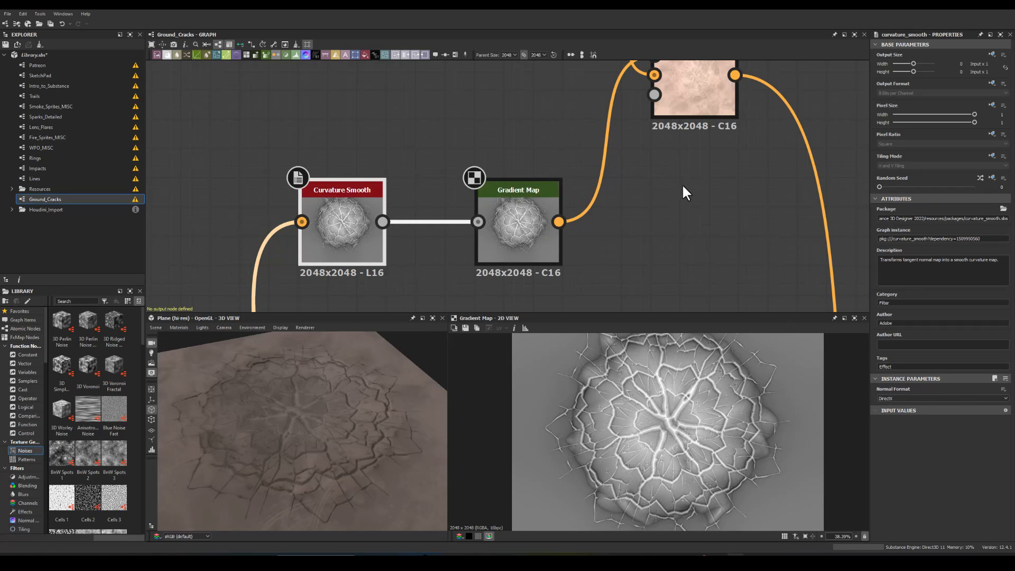
pyautogui.moveTo(365, 277); pyautogui.dragTo(343, 285, button='middle')
pyautogui.click(493, 223)
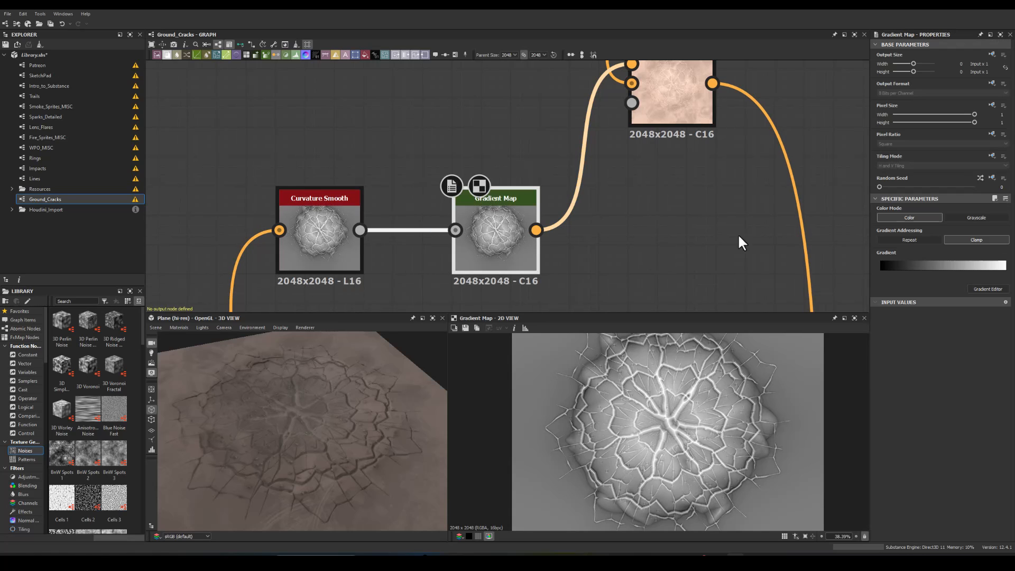
pyautogui.click(975, 289)
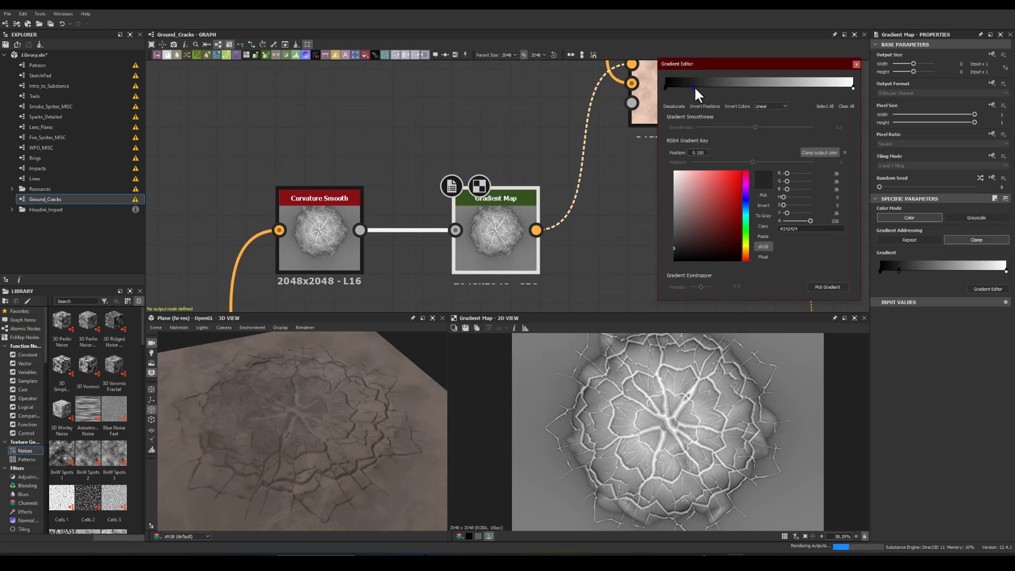
pyautogui.click(712, 84)
pyautogui.click(666, 86)
pyautogui.click(666, 89)
pyautogui.click(666, 89)
pyautogui.press('Delete')
# Step: Reverse the curvature gradient by moving the dark grey key to position 1 and the white key to about 0.41
pyautogui.moveTo(712, 87); pyautogui.dragTo(795, 76)
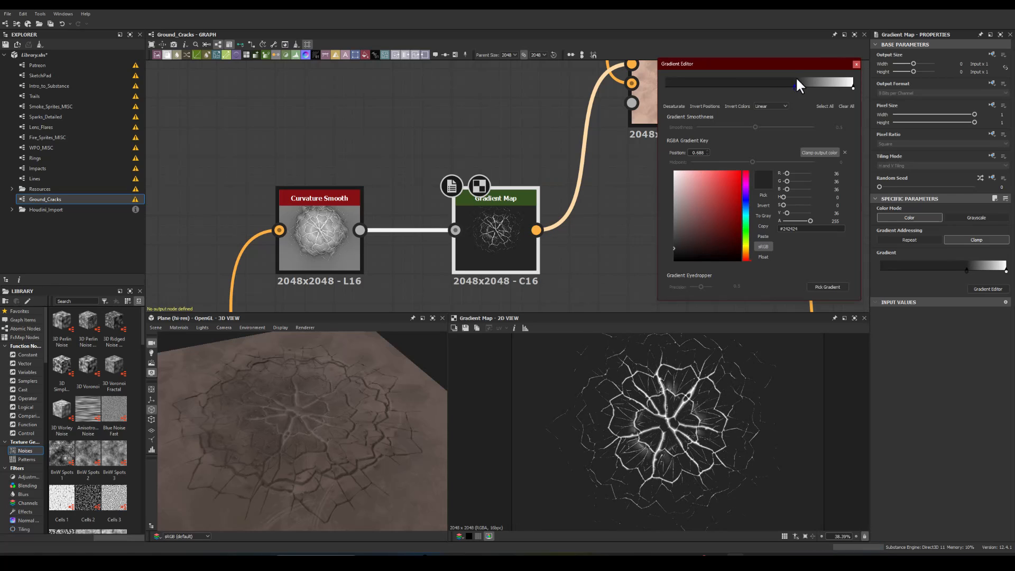
pyautogui.moveTo(851, 87)
pyautogui.mouseDown()
pyautogui.moveTo(769, 90)
pyautogui.moveTo(847, 96)
pyautogui.mouseUp()
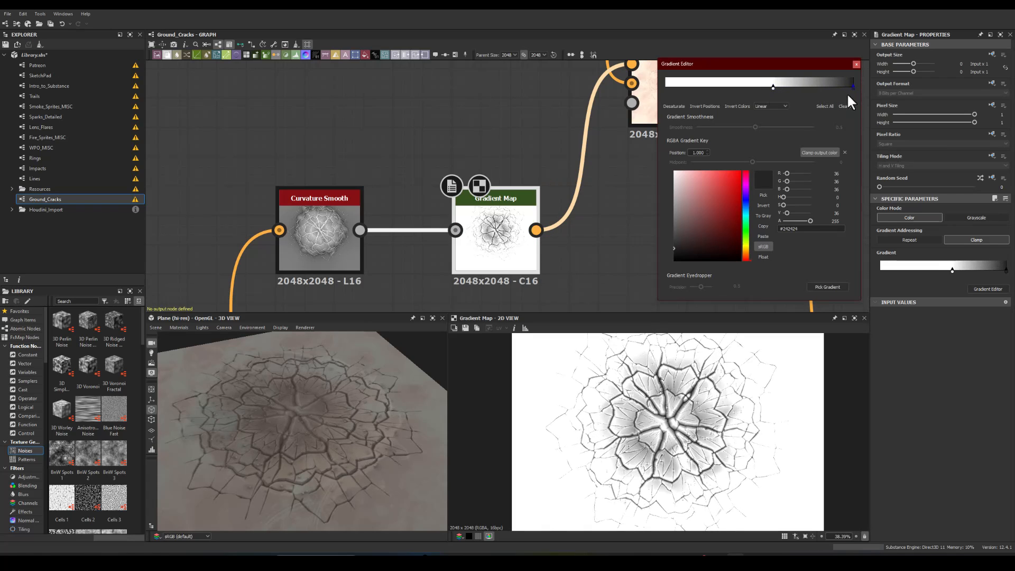
pyautogui.moveTo(773, 87); pyautogui.dragTo(741, 88)
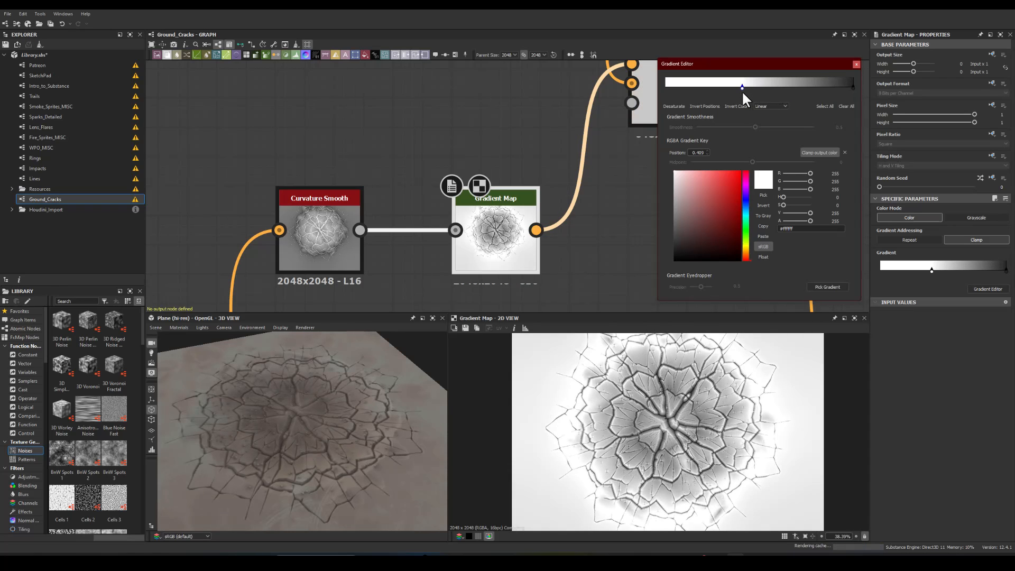
# Step: Recolour the white key of the curvature Gradient Map's gradient to a muted brown
pyautogui.click(744, 256)
pyautogui.moveTo(717, 237); pyautogui.dragTo(732, 280)
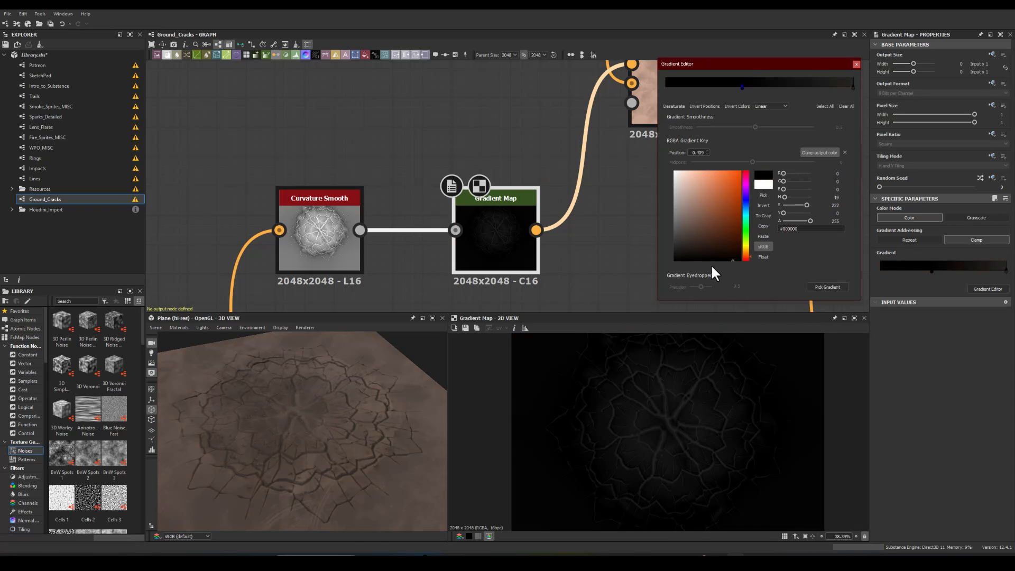
pyautogui.moveTo(692, 247); pyautogui.dragTo(692, 219)
pyautogui.click(853, 64)
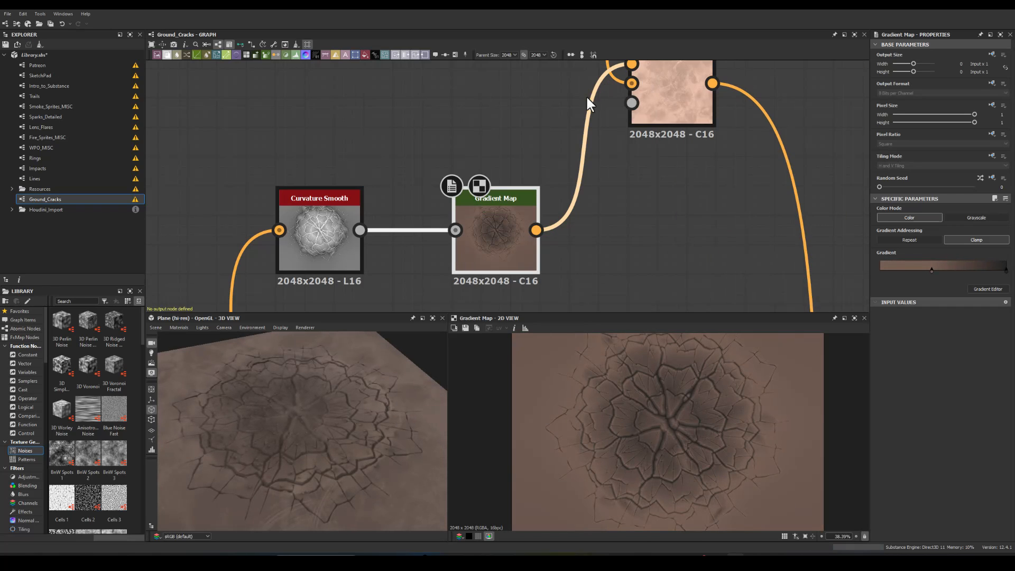
# Step: Change the curvature Blend's blending mode to Multiply and set its opacity to 0.42
pyautogui.moveTo(520, 92); pyautogui.dragTo(478, 137, button='middle')
pyautogui.click(617, 131)
pyautogui.moveTo(899, 215)
pyautogui.mouseDown()
pyautogui.moveTo(993, 223)
pyautogui.moveTo(847, 214)
pyautogui.moveTo(904, 218)
pyautogui.mouseUp()
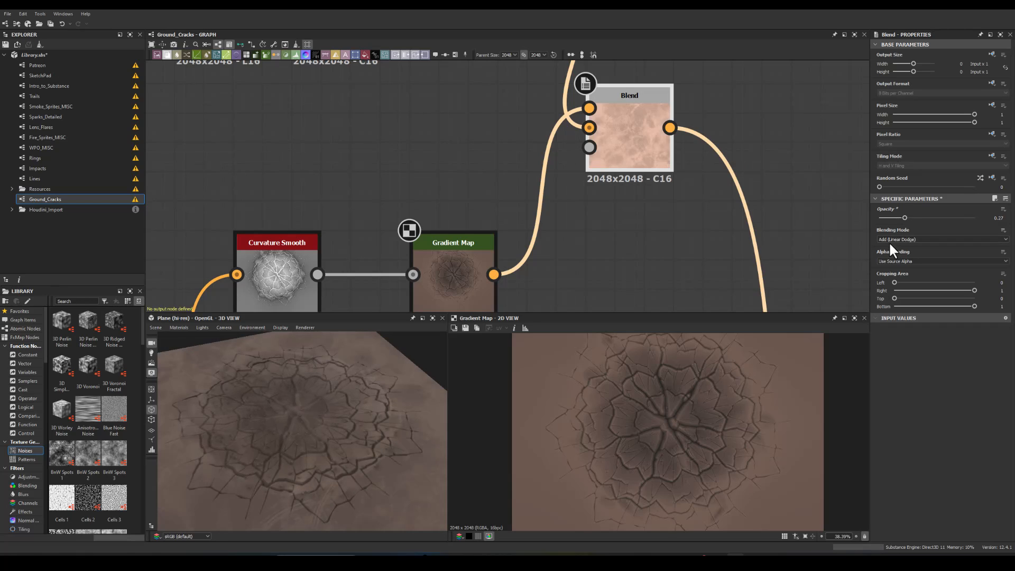
pyautogui.click(889, 241)
pyautogui.click(884, 258)
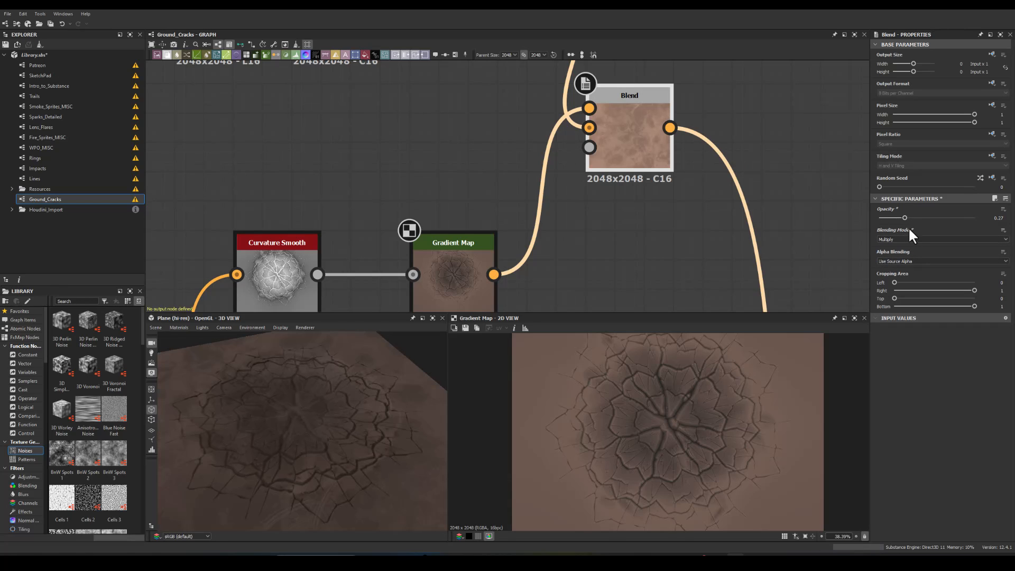
pyautogui.moveTo(903, 213)
pyautogui.mouseDown()
pyautogui.moveTo(941, 214)
pyautogui.moveTo(832, 211)
pyautogui.moveTo(941, 208)
pyautogui.moveTo(910, 208)
pyautogui.mouseUp()
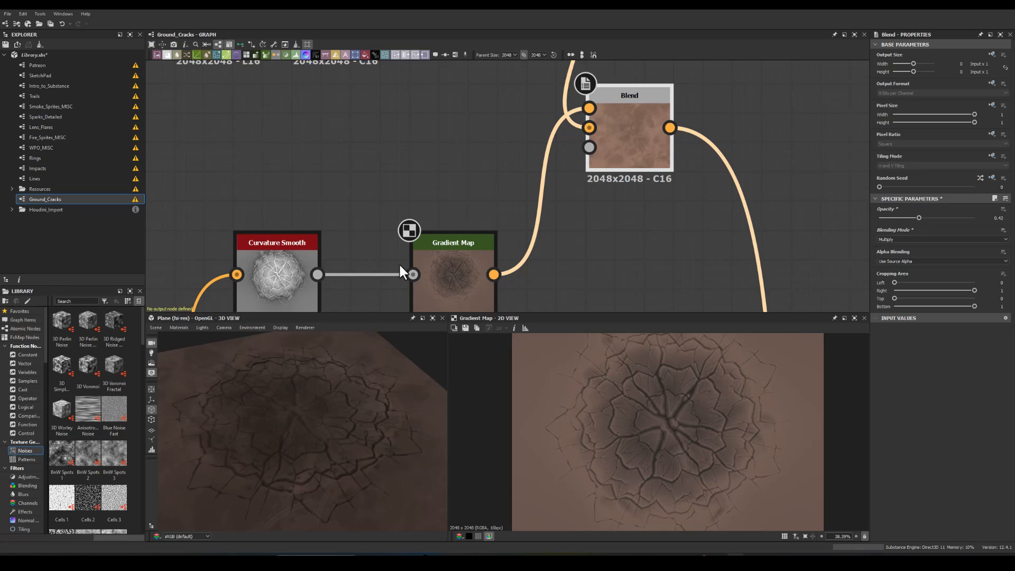
# Step: Move the curvature Gradient Map up and place a duplicate of it below, fed by the same Curvature Smooth node
pyautogui.moveTo(396, 212); pyautogui.dragTo(374, 139, button='middle')
pyautogui.moveTo(424, 195); pyautogui.dragTo(383, 126)
pyautogui.click(389, 125)
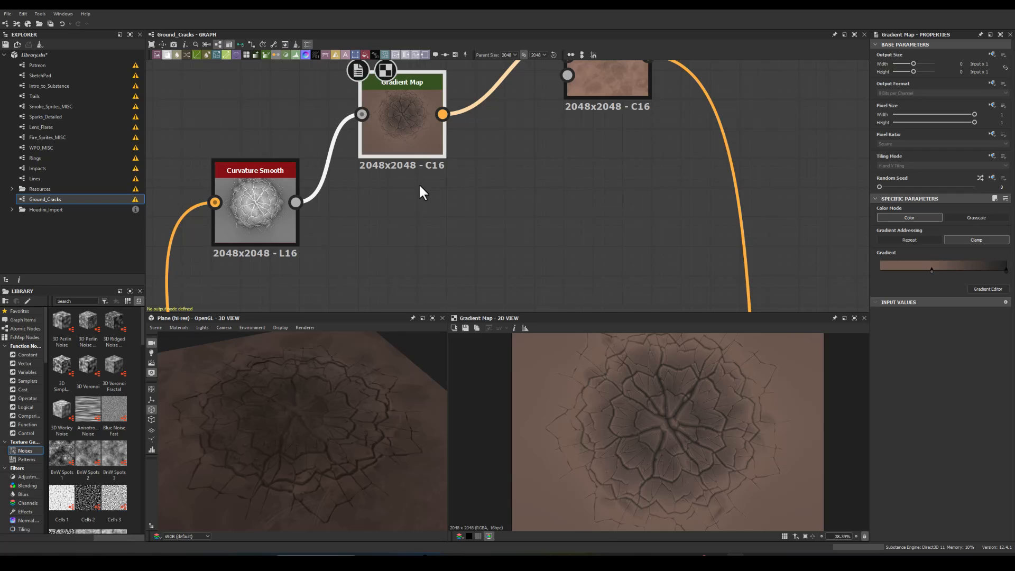
pyautogui.hotkey('ctrl', 'd')
pyautogui.moveTo(483, 170); pyautogui.dragTo(390, 221)
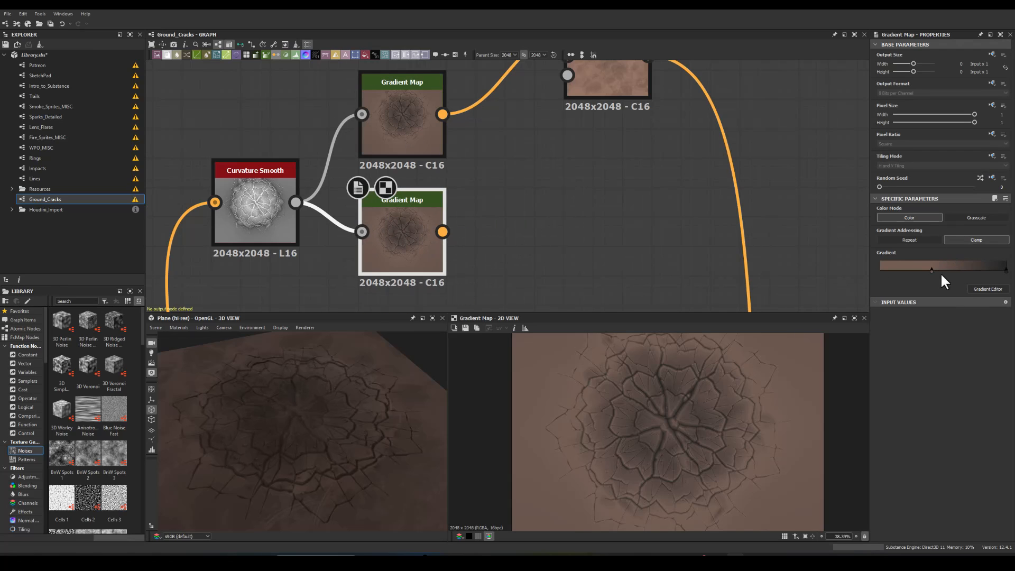
# Step: Recolour the duplicate gradient's brown key white and move it to position 1, with the dark key at about 0.11
pyautogui.click(978, 288)
pyautogui.click(742, 89)
pyautogui.moveTo(703, 199); pyautogui.dragTo(640, 164)
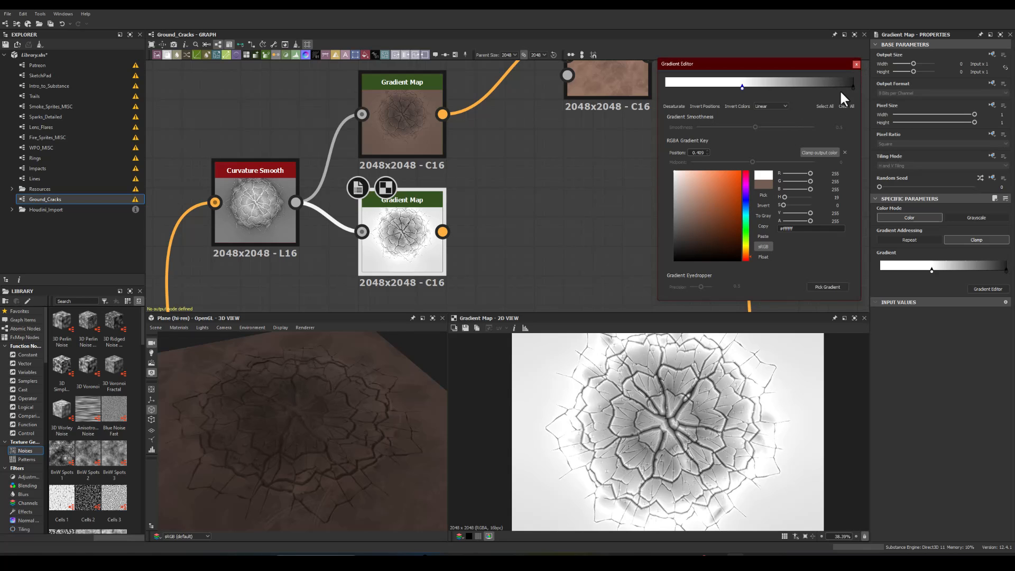
pyautogui.moveTo(851, 87)
pyautogui.mouseDown()
pyautogui.moveTo(673, 86)
pyautogui.moveTo(860, 85)
pyautogui.mouseUp()
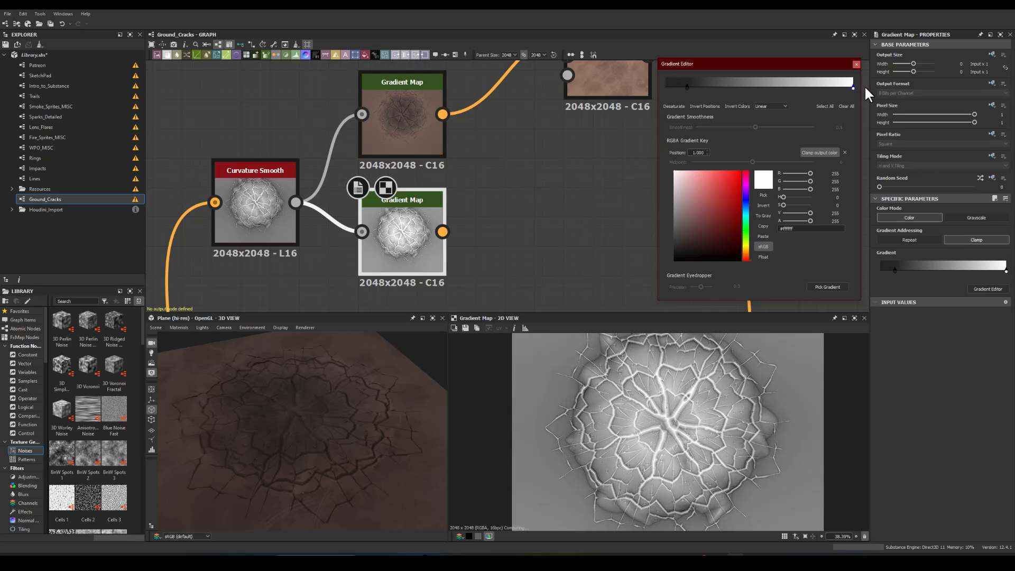
# Step: Flip the duplicate Gradient Map's gradient, with the white key at position 0 and the dark key at about 0.69
pyautogui.moveTo(686, 87); pyautogui.dragTo(662, 90)
pyautogui.scroll(5, 634, 408)
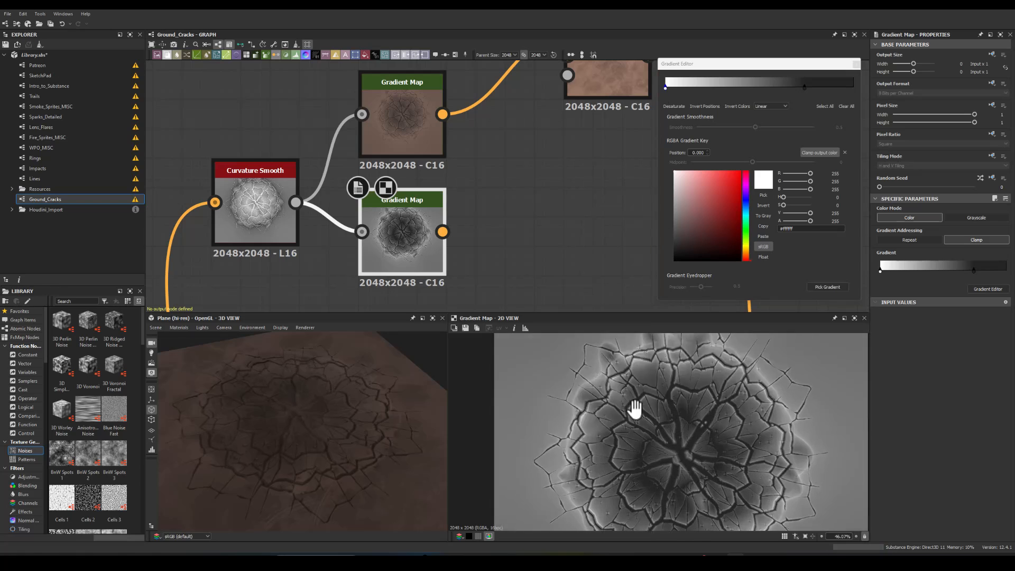
pyautogui.scroll(3, 661, 439)
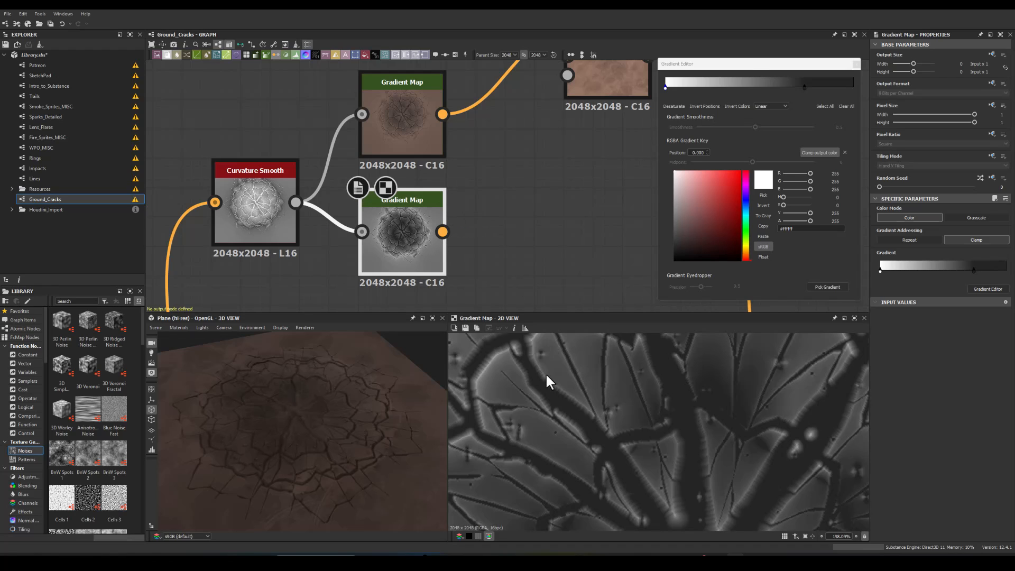
pyautogui.click(804, 86)
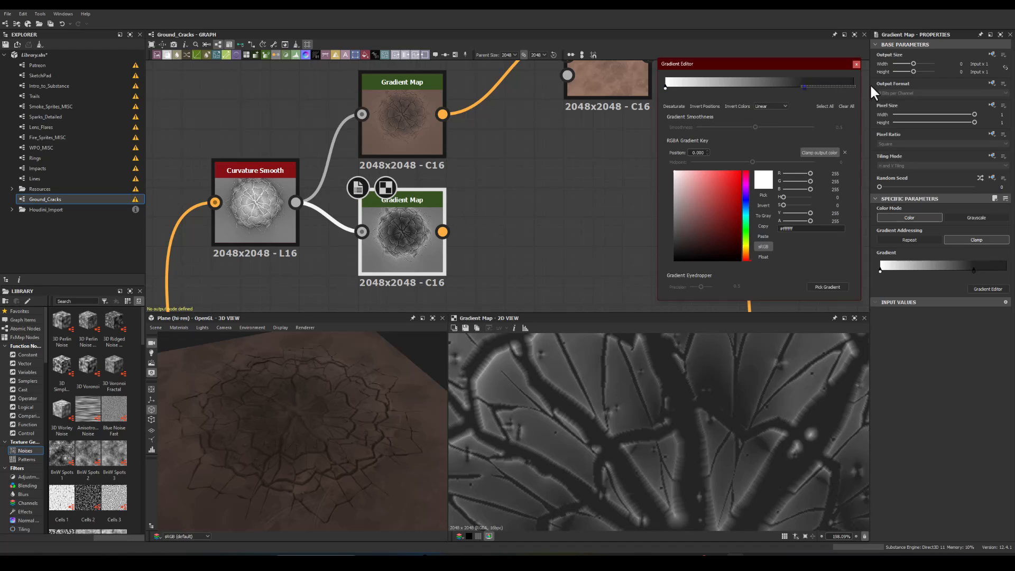
pyautogui.moveTo(804, 86)
pyautogui.mouseDown()
pyautogui.moveTo(854, 90)
pyautogui.moveTo(770, 90)
pyautogui.moveTo(796, 89)
pyautogui.mouseUp()
pyautogui.scroll(-1, 668, 356)
pyautogui.scroll(-7, 668, 357)
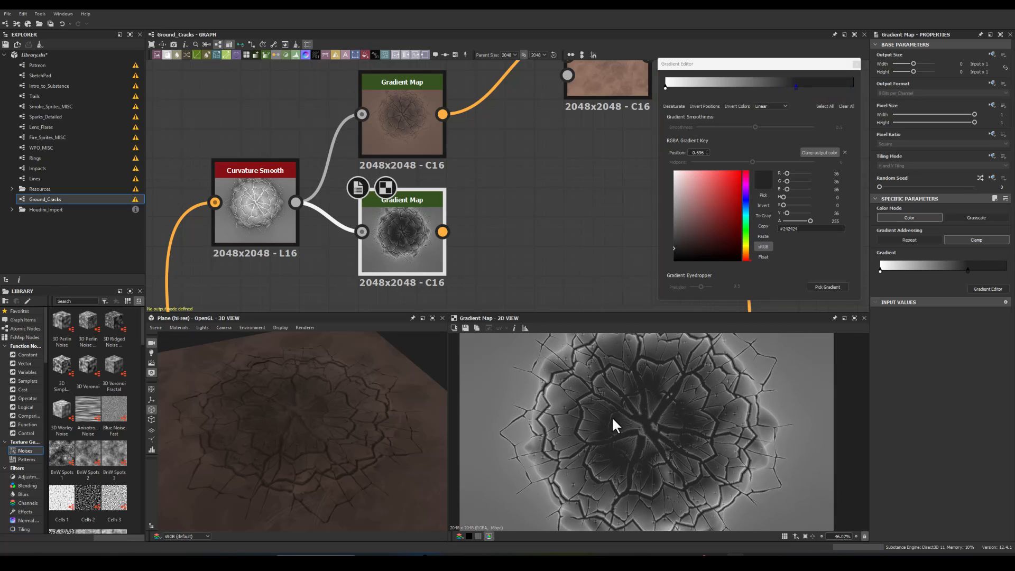
pyautogui.click(856, 64)
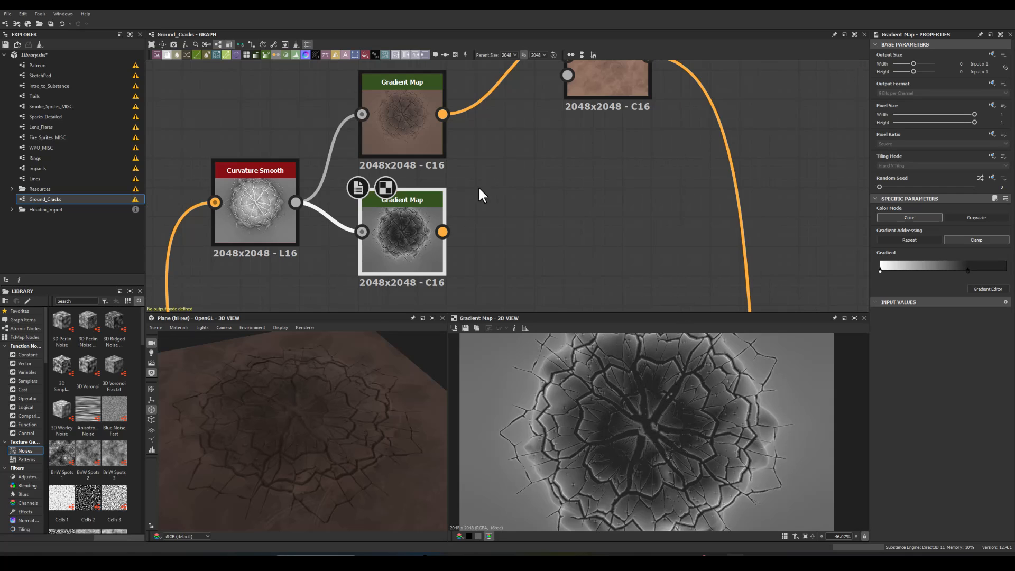
# Step: Add a Blend with the lower Gradient Map over the brown one, and feed it into the base colour Blend's foreground
pyautogui.moveTo(525, 191); pyautogui.dragTo(503, 227, button='middle')
pyautogui.moveTo(420, 150); pyautogui.dragTo(497, 215)
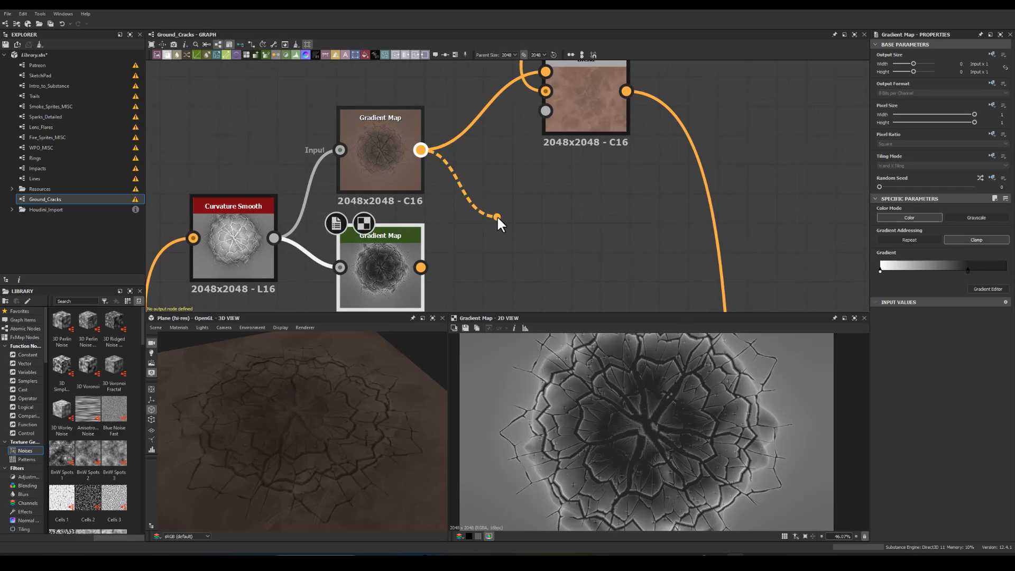
pyautogui.write('bl')
pyautogui.click(515, 234)
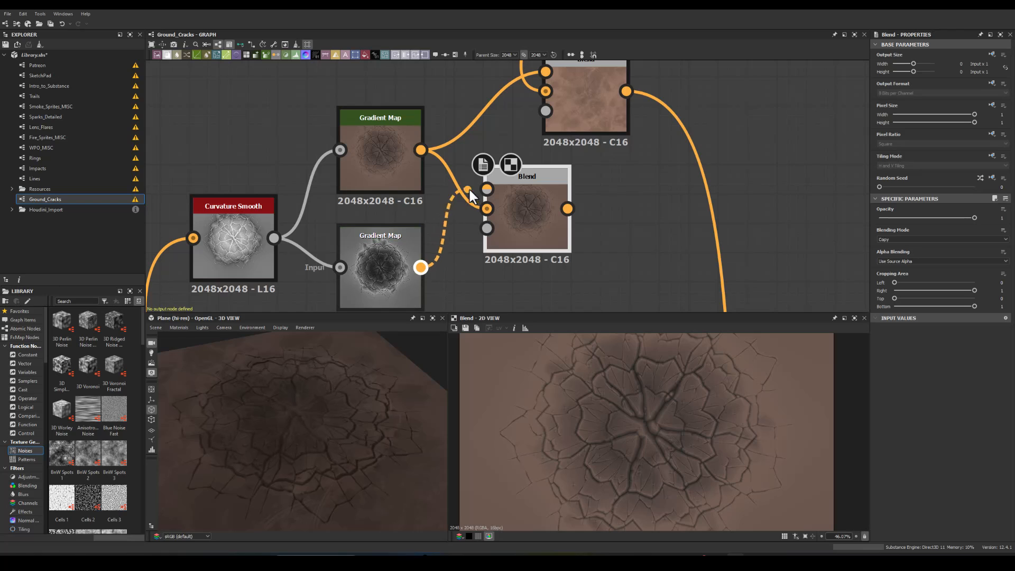
pyautogui.moveTo(462, 187); pyautogui.dragTo(486, 188)
pyautogui.moveTo(551, 166); pyautogui.dragTo(545, 91)
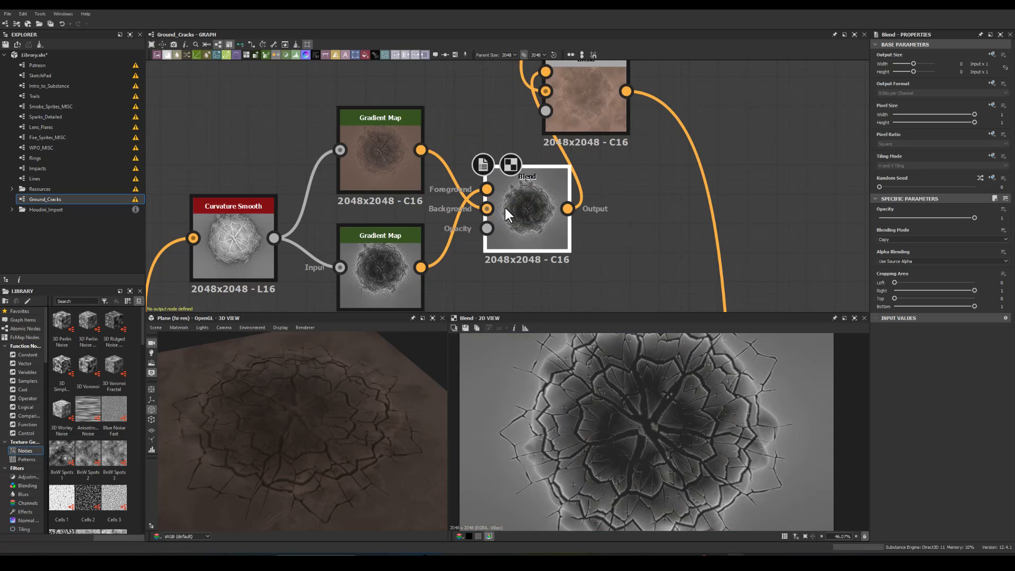
pyautogui.moveTo(524, 206); pyautogui.dragTo(495, 206)
# Step: Set the new Blend's blending mode to Add (Linear Dodge) and check the cracks in the 3D view
pyautogui.moveTo(933, 218); pyautogui.dragTo(979, 219)
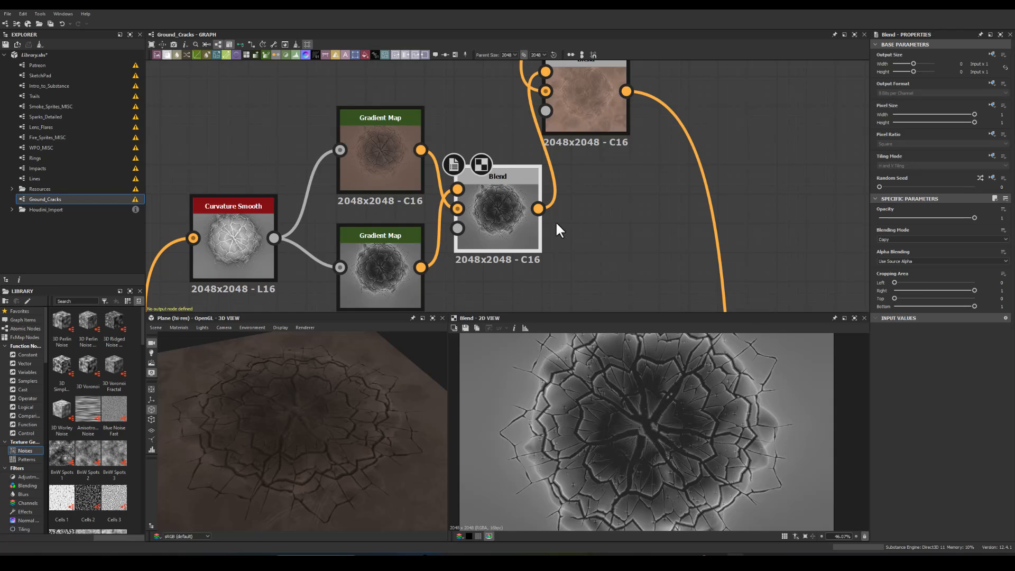
pyautogui.click(892, 239)
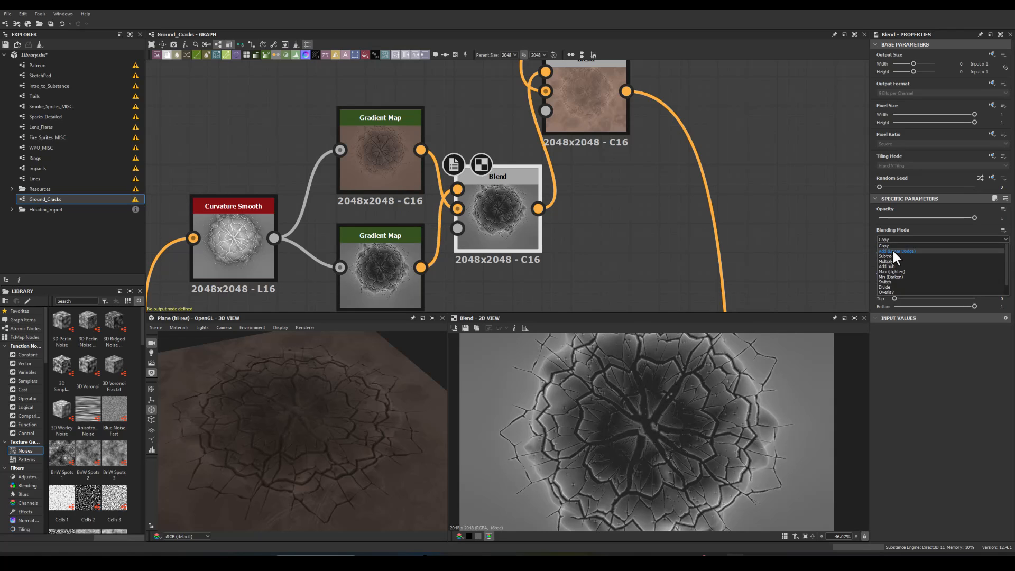
pyautogui.click(892, 249)
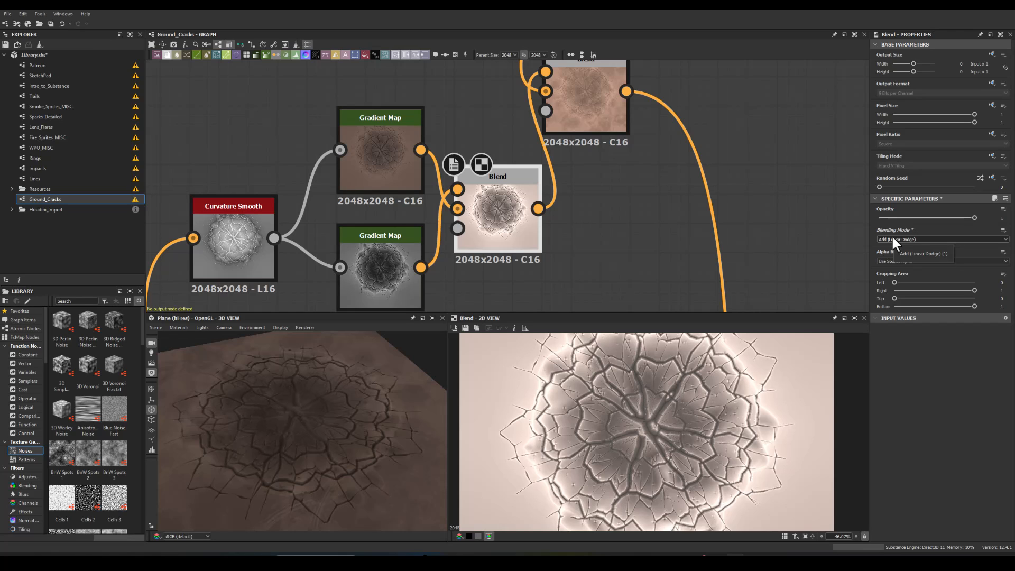
pyautogui.scroll(-3, 306, 417)
pyautogui.moveTo(297, 392); pyautogui.dragTo(280, 440)
pyautogui.scroll(4, 297, 438)
# Step: Delete the unconnected white colour Gradient Map above the two grayscale ones
pyautogui.moveTo(595, 223); pyautogui.dragTo(555, 136, button='middle')
pyautogui.scroll(-3, 549, 180)
pyautogui.moveTo(529, 259); pyautogui.dragTo(525, 126, button='middle')
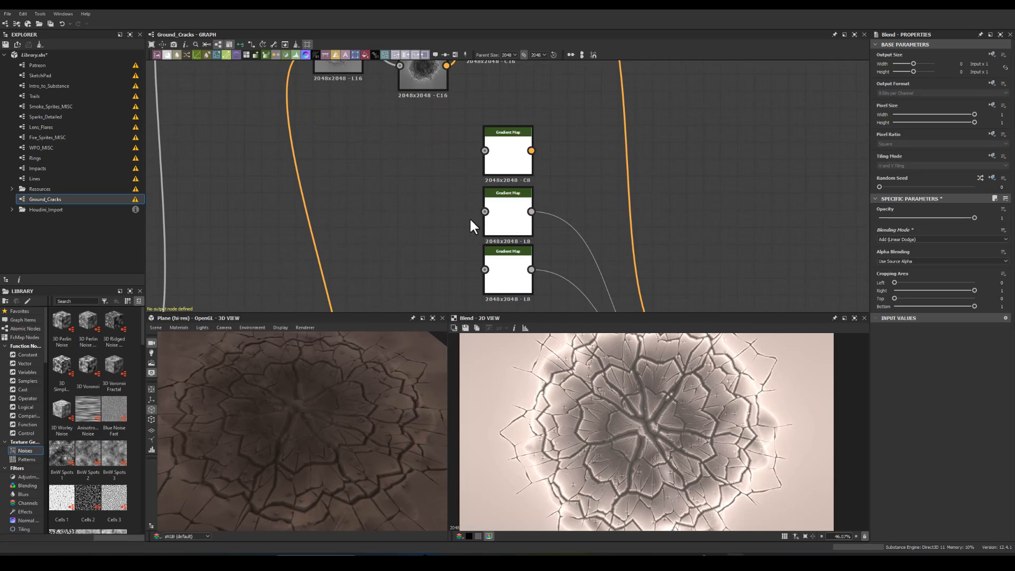
pyautogui.click(500, 157)
pyautogui.press('Delete')
pyautogui.moveTo(546, 305); pyautogui.dragTo(496, 209, button='middle')
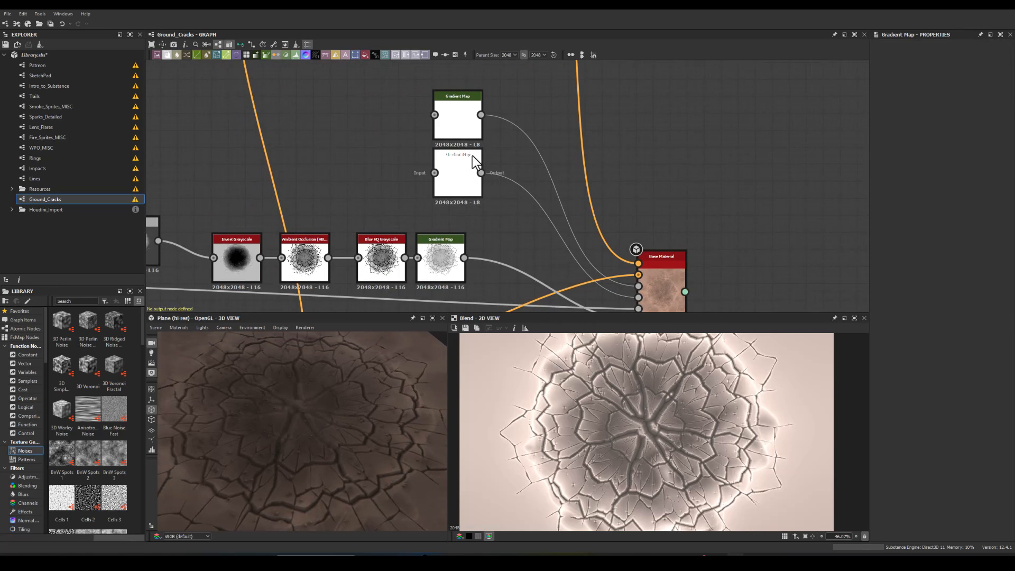
# Step: Recolour the key of the upper white grayscale Gradient Map feeding the Base Material to light grey #cfcfcf
pyautogui.click(464, 167)
pyautogui.click(464, 119)
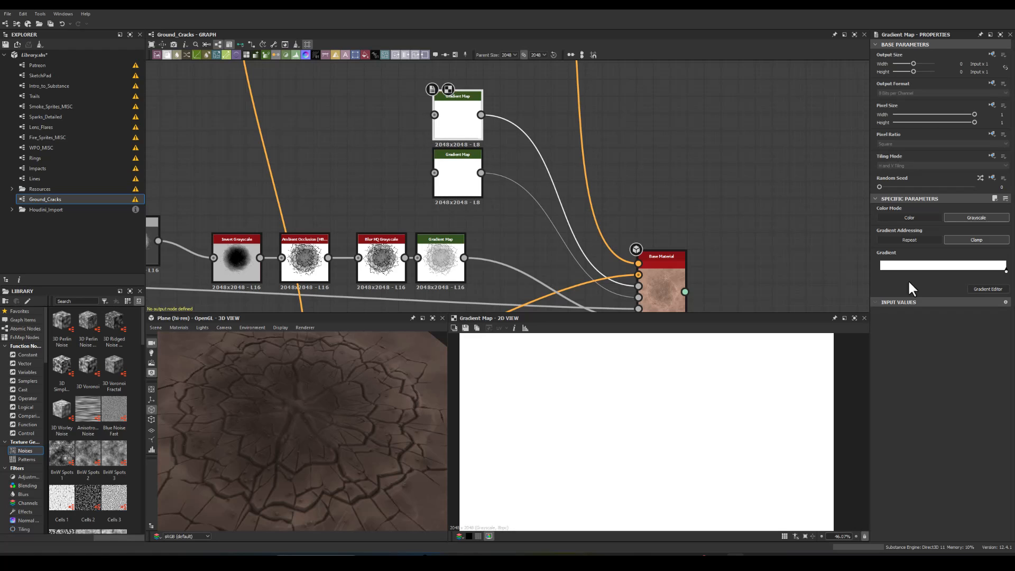
pyautogui.click(986, 289)
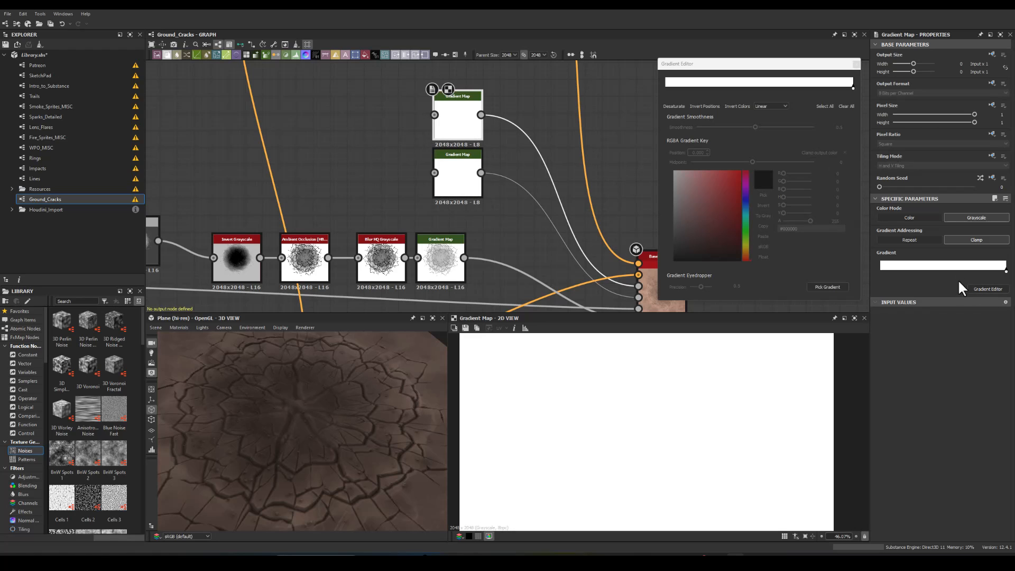
pyautogui.click(852, 86)
pyautogui.click(700, 200)
pyautogui.moveTo(700, 201); pyautogui.dragTo(651, 191)
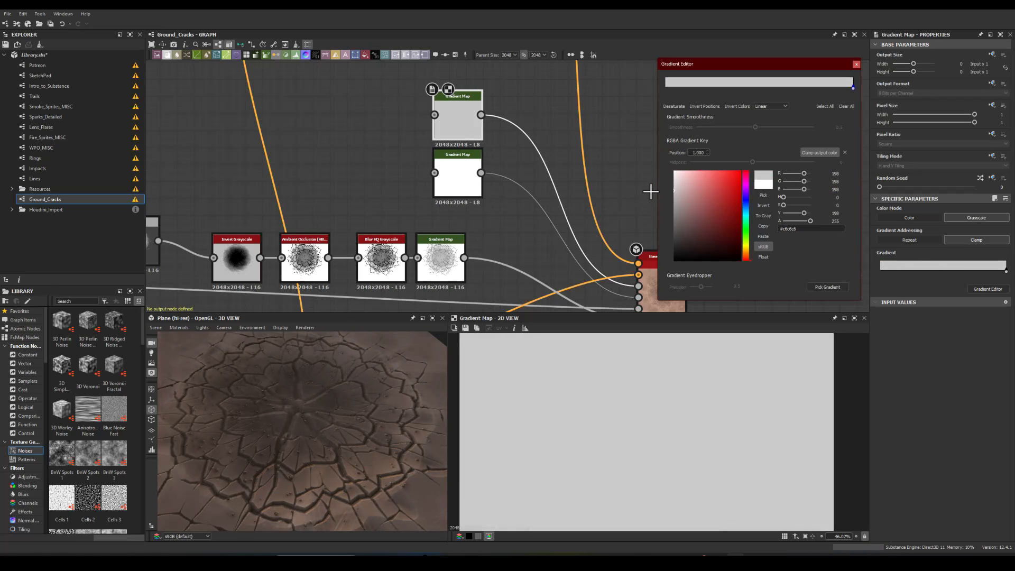
pyautogui.moveTo(365, 340); pyautogui.dragTo(299, 406)
pyautogui.moveTo(684, 211); pyautogui.dragTo(643, 188)
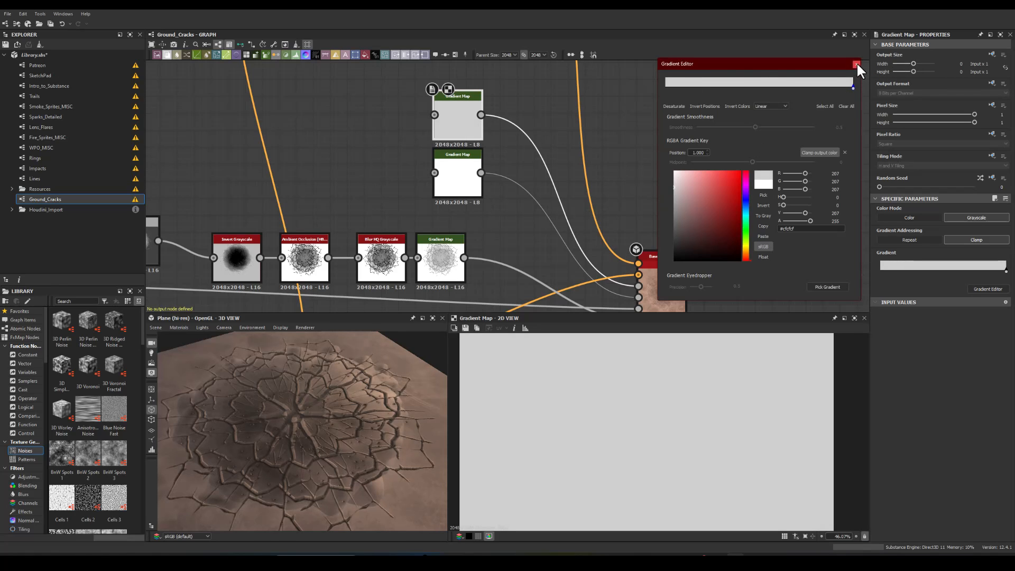
pyautogui.click(856, 64)
pyautogui.moveTo(286, 425); pyautogui.dragTo(280, 427)
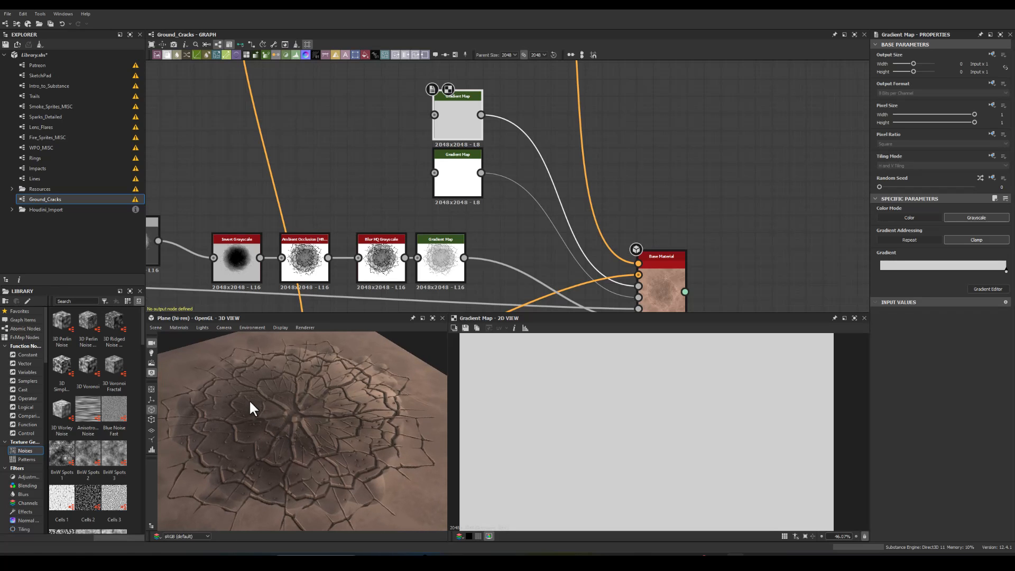
# Step: Set the Intensity of the Blur HQ Grayscale node behind the central Shape to 7.5
pyautogui.moveTo(312, 179); pyautogui.dragTo(395, 144, button='middle')
pyautogui.scroll(-3, 386, 165)
pyautogui.moveTo(325, 186); pyautogui.dragTo(426, 129, button='middle')
pyautogui.moveTo(352, 118); pyautogui.dragTo(405, 103, button='middle')
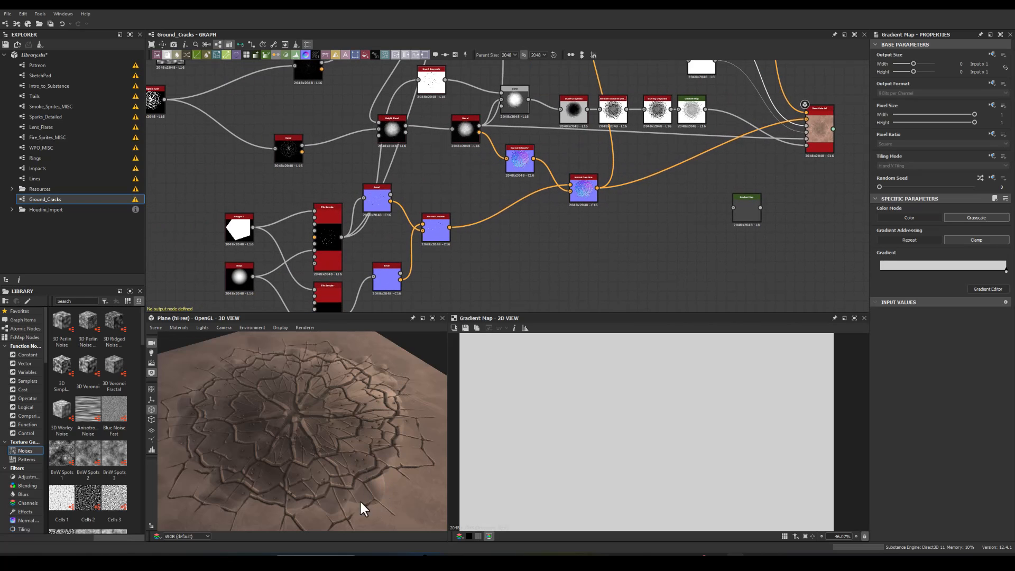
pyautogui.moveTo(282, 197); pyautogui.dragTo(344, 274, button='middle')
pyautogui.moveTo(288, 116); pyautogui.dragTo(365, 212, button='middle')
pyautogui.moveTo(422, 177); pyautogui.dragTo(360, 148, button='middle')
pyautogui.scroll(2, 360, 148)
pyautogui.scroll(3, 360, 148)
pyautogui.scroll(-2, 344, 113)
pyautogui.moveTo(476, 128); pyautogui.dragTo(420, 108, button='middle')
pyautogui.moveTo(268, 163); pyautogui.dragTo(487, 214, button='middle')
pyautogui.click(318, 119)
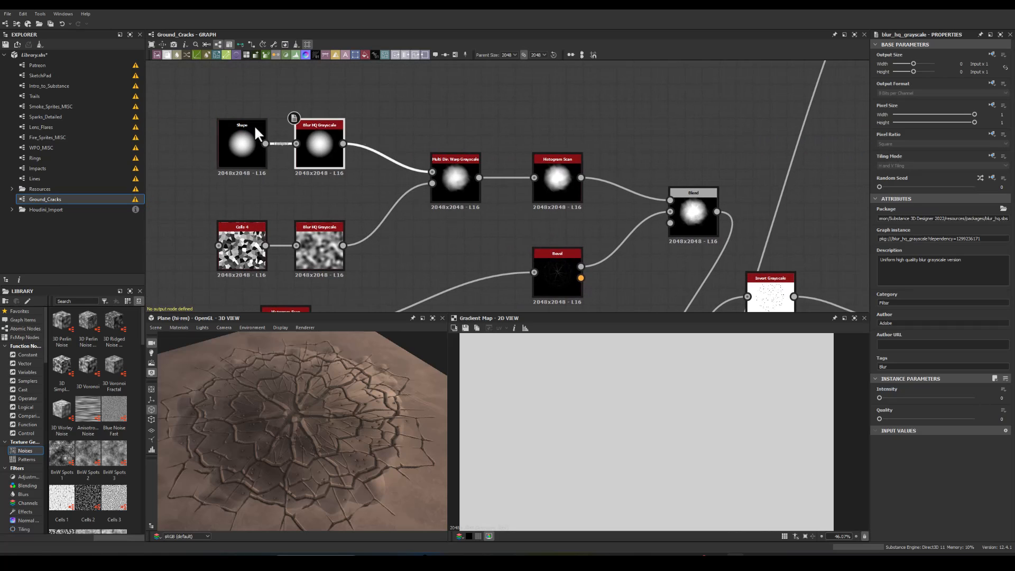
pyautogui.moveTo(880, 394); pyautogui.dragTo(925, 407)
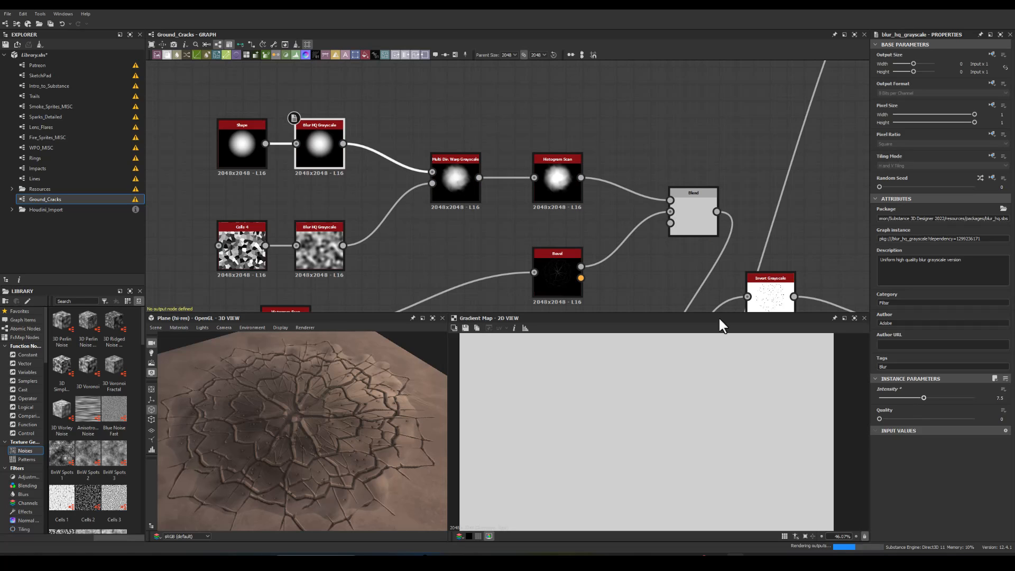
# Step: Set the Histogram Scan's Position to 0.42 for the warped shape and inspect the crater in 3D
pyautogui.click(557, 175)
pyautogui.moveTo(932, 397); pyautogui.dragTo(918, 397)
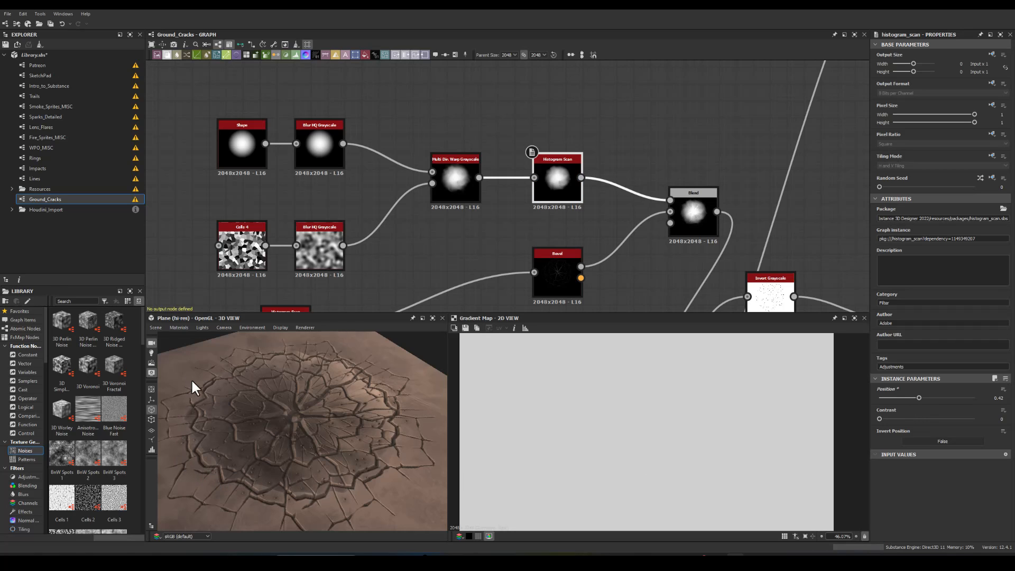
pyautogui.moveTo(287, 486); pyautogui.dragTo(282, 446)
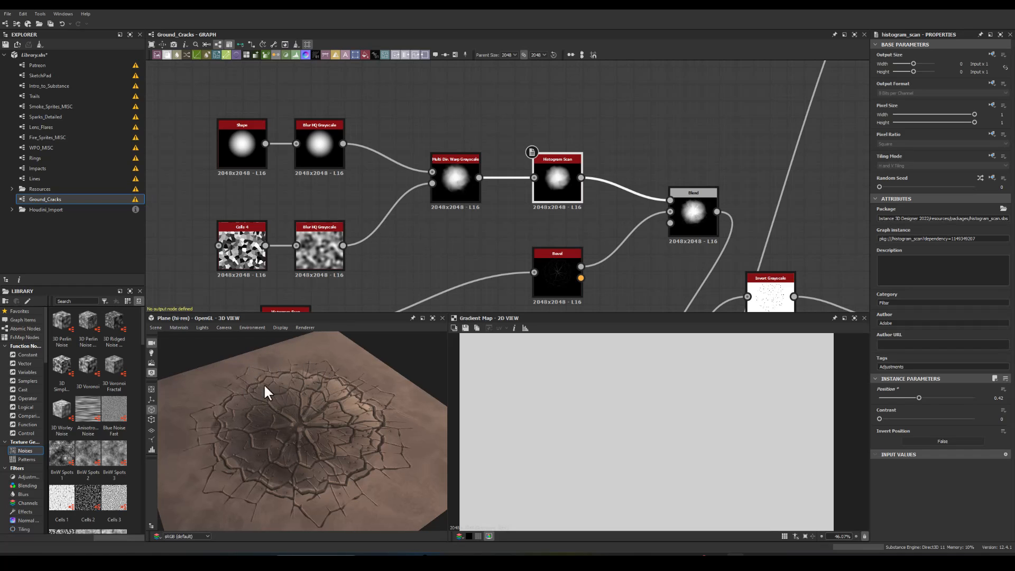
pyautogui.scroll(5, 291, 430)
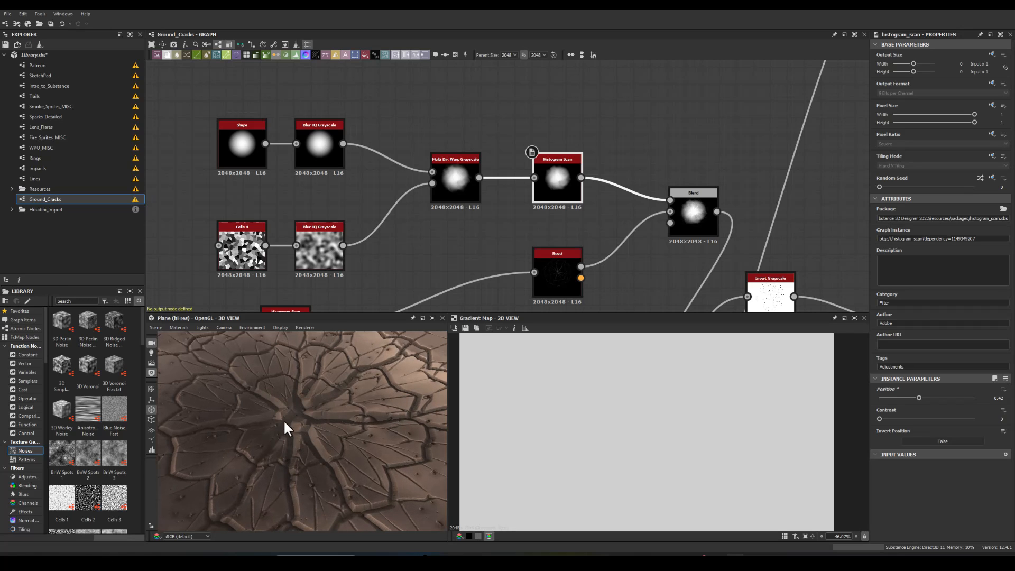
pyautogui.scroll(-3, 296, 410)
# Step: Duplicate the upper Tile Sampler and place the copy in the empty space above the Shape and blur chain
pyautogui.moveTo(403, 300); pyautogui.dragTo(384, 124, button='middle')
pyautogui.scroll(-3, 425, 217)
pyautogui.moveTo(377, 249); pyautogui.dragTo(345, 139, button='middle')
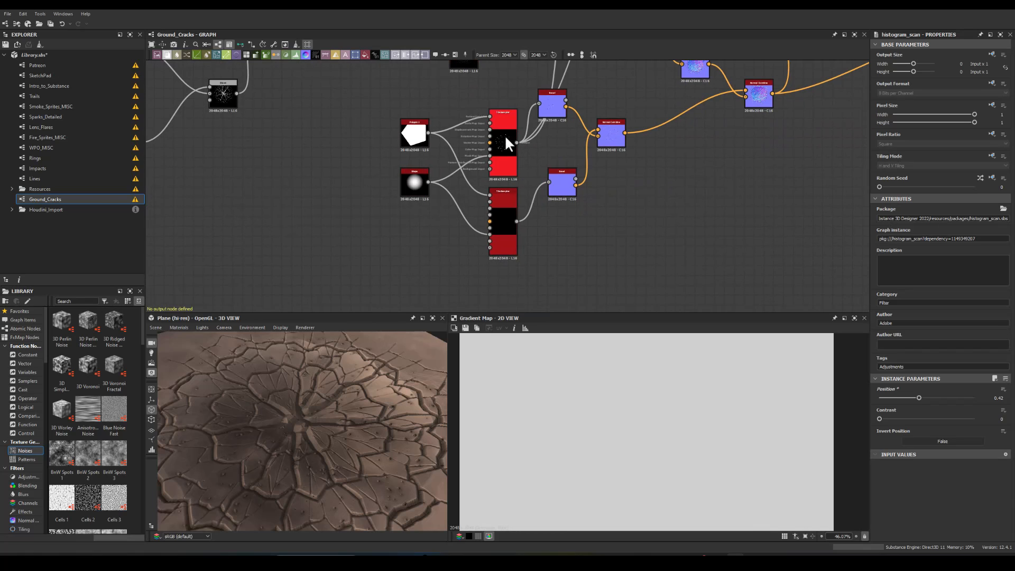
pyautogui.moveTo(361, 179); pyautogui.dragTo(327, 228, button='middle')
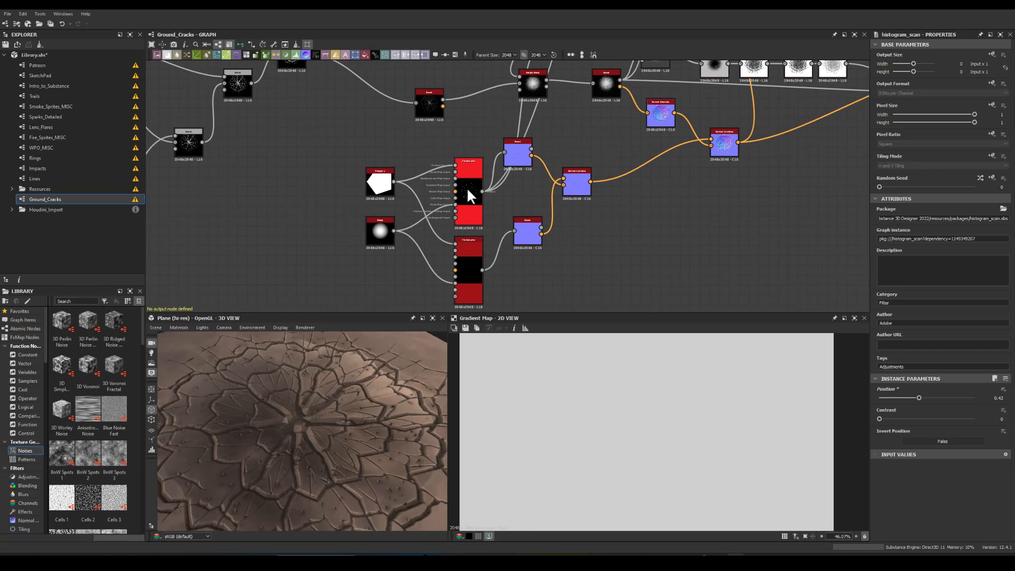
pyautogui.click(466, 186)
pyautogui.moveTo(441, 149); pyautogui.dragTo(426, 208, button='middle')
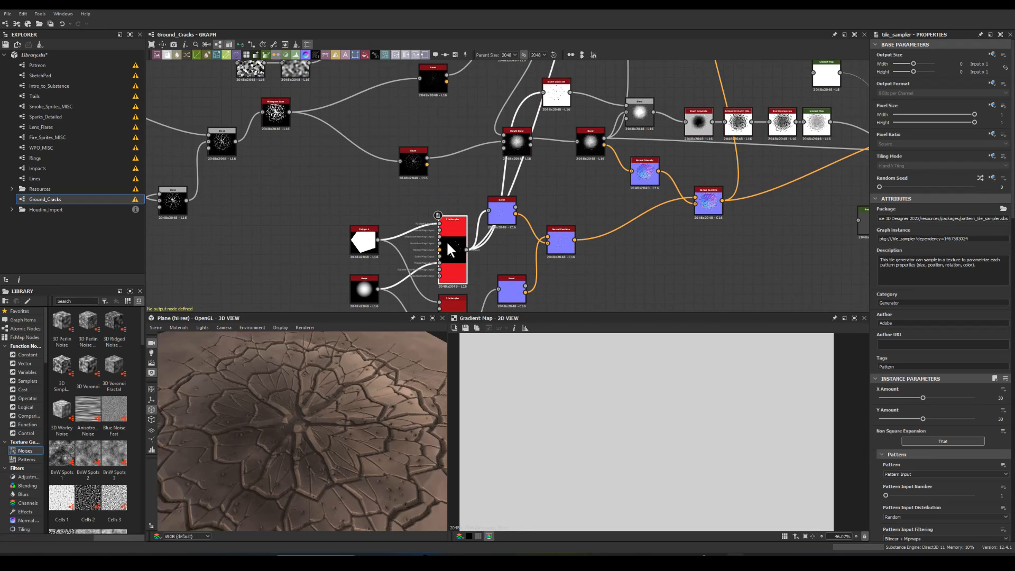
pyautogui.moveTo(365, 165); pyautogui.dragTo(411, 340, button='middle')
pyautogui.click(400, 95)
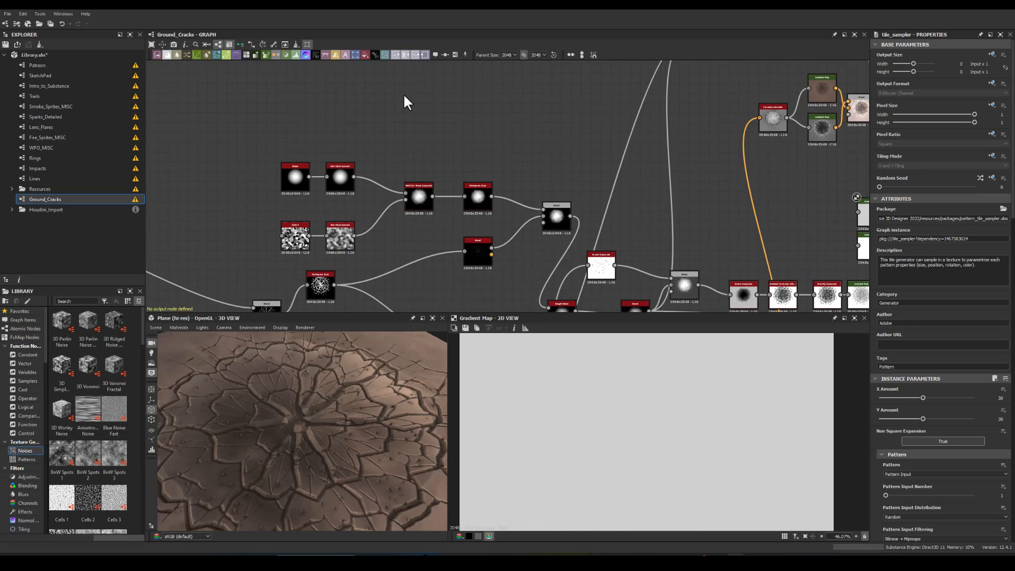
pyautogui.hotkey('ctrl', 'v')
pyautogui.moveTo(503, 177); pyautogui.dragTo(414, 100)
# Step: Duplicate the Paraboloid Shape node that feeds the Tile Samplers and place the copy beside the copied Tile Sampler
pyautogui.moveTo(423, 302); pyautogui.dragTo(389, 153, button='middle')
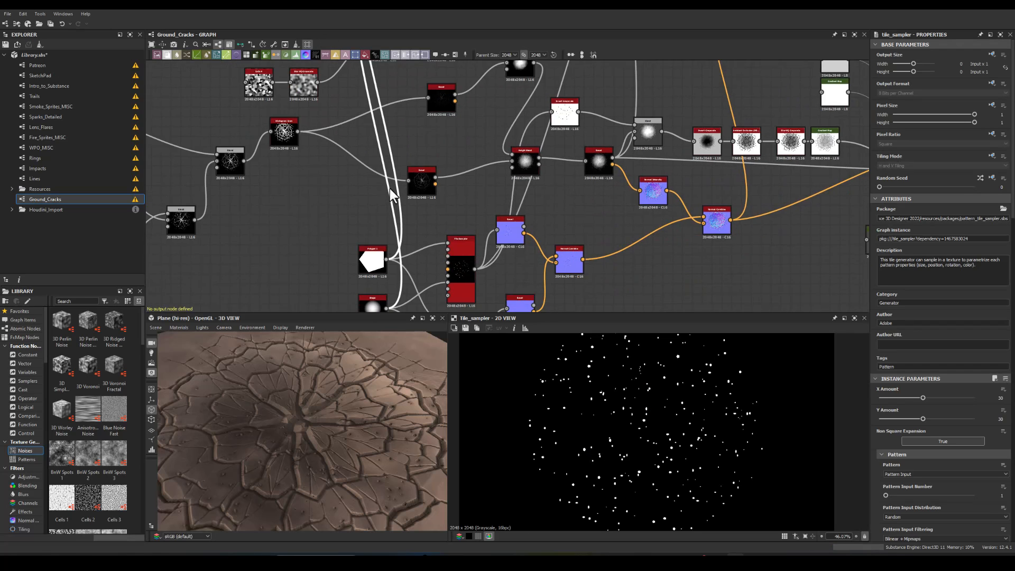
pyautogui.moveTo(381, 243); pyautogui.dragTo(357, 180, button='middle')
pyautogui.moveTo(339, 145); pyautogui.dragTo(333, 345, button='middle')
pyautogui.moveTo(312, 211); pyautogui.dragTo(305, 71, button='middle')
pyautogui.click(338, 306)
pyautogui.moveTo(280, 118); pyautogui.dragTo(308, 372, button='middle')
pyautogui.scroll(1, 315, 161)
pyautogui.click(315, 161)
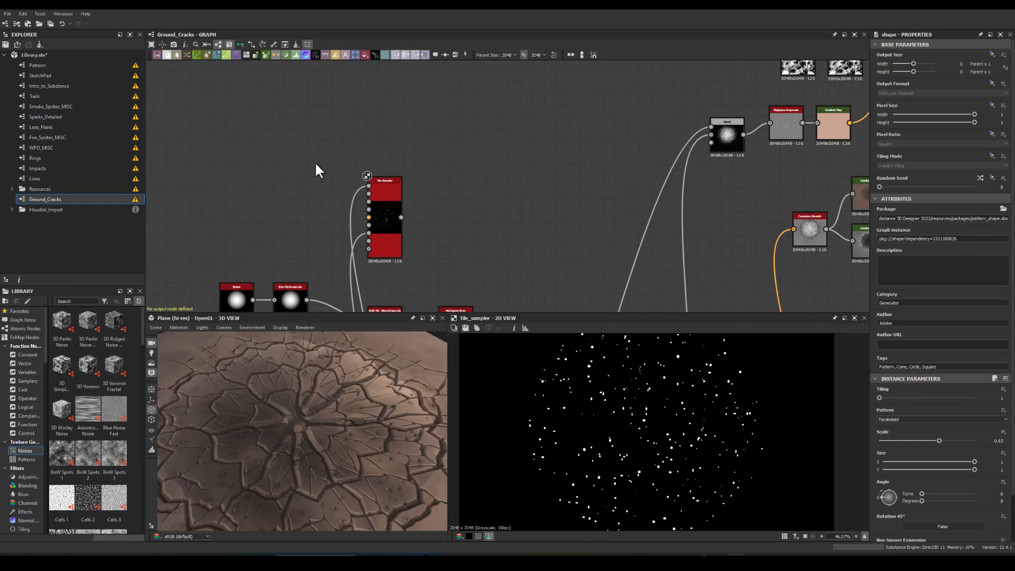
pyautogui.hotkey('ctrl', 'v')
pyautogui.moveTo(501, 180); pyautogui.dragTo(318, 228)
# Step: Connect the copied Shape to the copied Tile Sampler's mask map input, replacing the existing link
pyautogui.scroll(1, 318, 227)
pyautogui.moveTo(334, 132); pyautogui.dragTo(303, 68, button='middle')
pyautogui.scroll(4, 300, 182)
pyautogui.moveTo(336, 156); pyautogui.dragTo(307, 168)
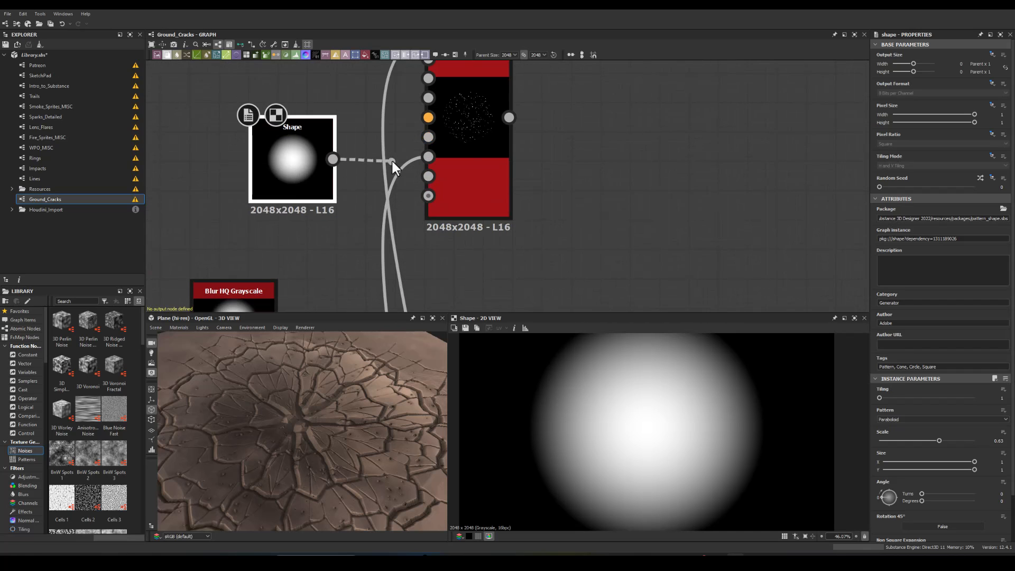
pyautogui.moveTo(385, 163); pyautogui.dragTo(428, 156)
# Step: Set the copied Tile Sampler's Scale to 0.84 to enlarge the scattered rocks
pyautogui.click(463, 128)
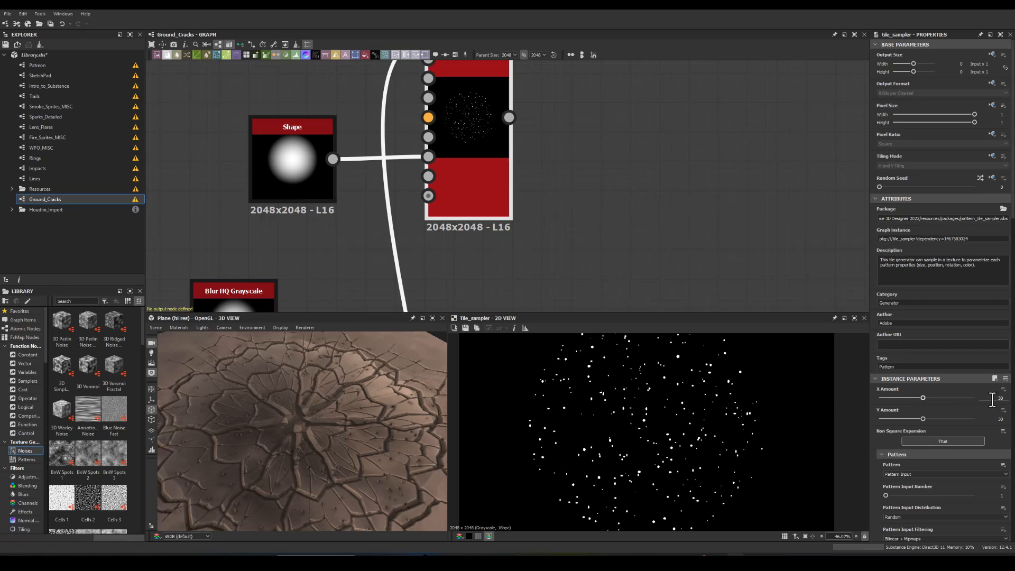
pyautogui.scroll(-5, 888, 466)
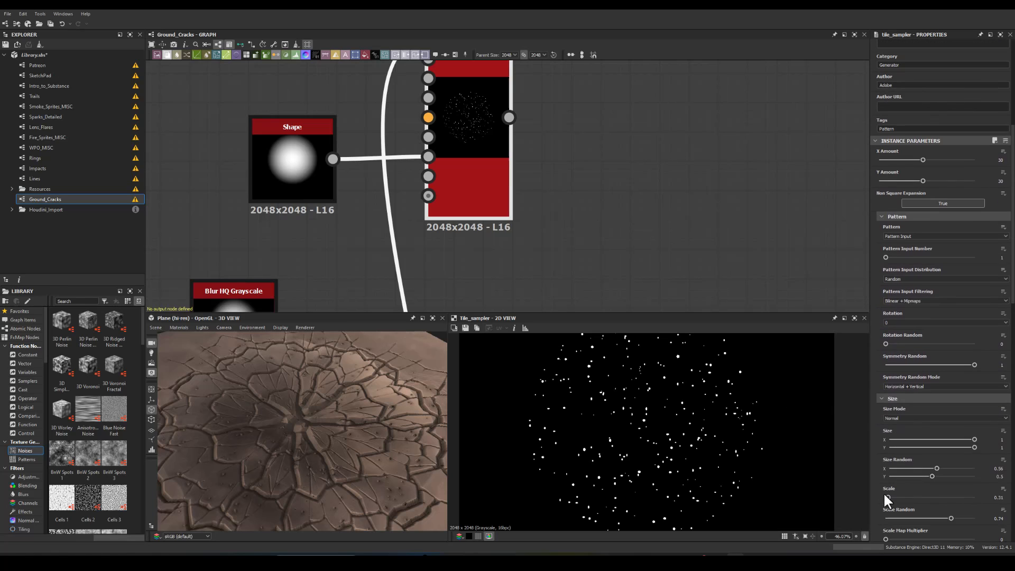
pyautogui.moveTo(884, 496); pyautogui.dragTo(891, 496)
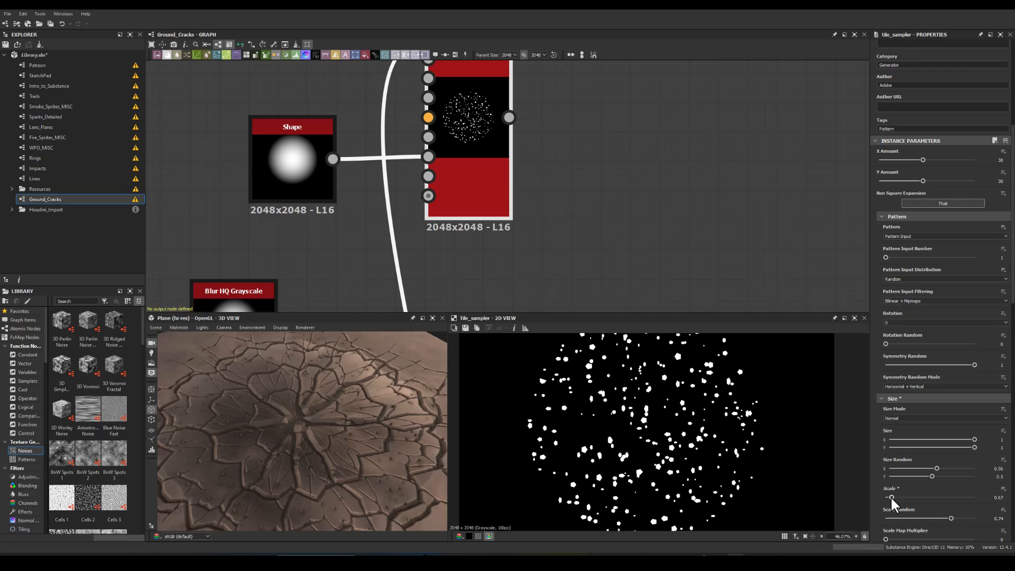
pyautogui.click(332, 159)
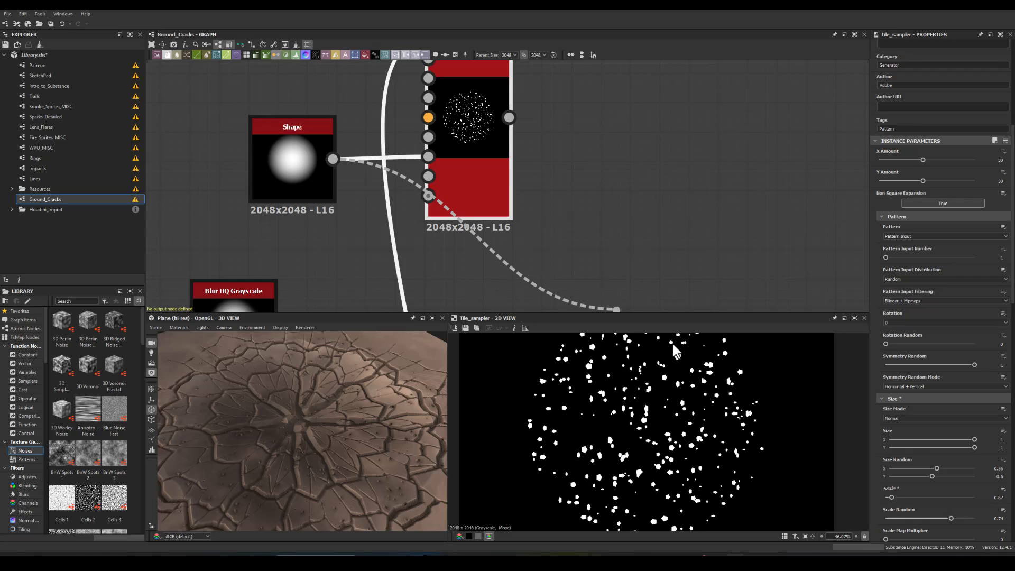
pyautogui.click(672, 222)
pyautogui.moveTo(301, 157); pyautogui.dragTo(304, 145)
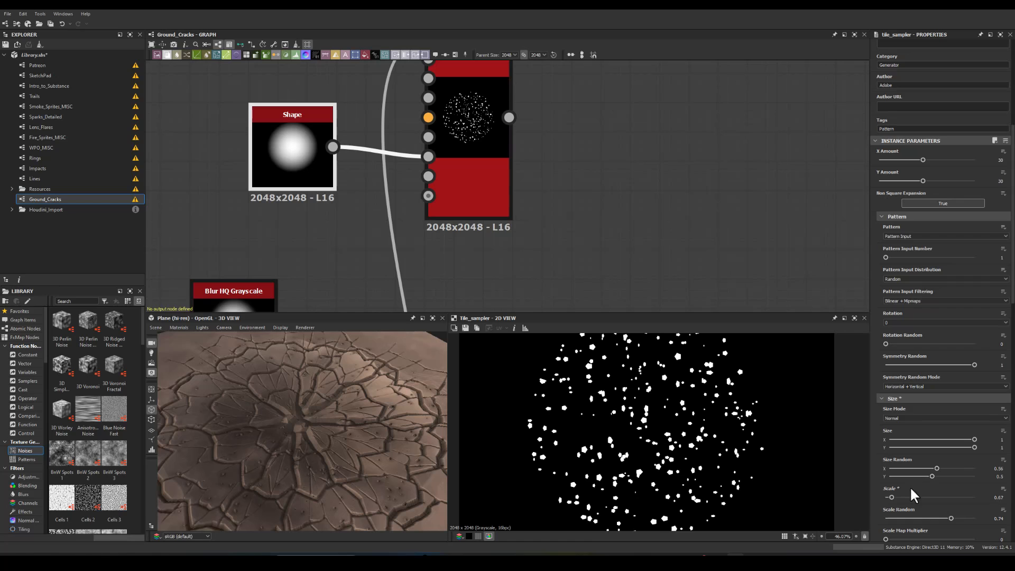
pyautogui.moveTo(891, 496); pyautogui.dragTo(892, 496)
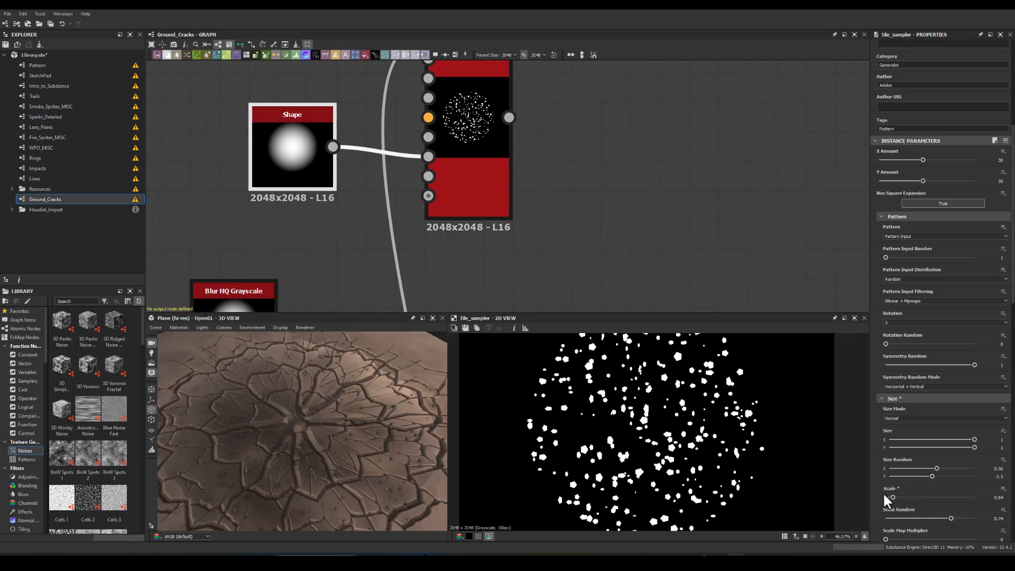
# Step: Set the copied Paraboloid Shape's Scale to 0.14 so the mask confines the rocks to the centre
pyautogui.click(259, 139)
pyautogui.moveTo(939, 391); pyautogui.dragTo(893, 391)
pyautogui.scroll(-3, 637, 250)
# Step: Spread out the Blend, Invert Grayscale and Height Blend nodes around the main Bevel to make room for a new node
pyautogui.moveTo(587, 231); pyautogui.dragTo(383, 102, button='middle')
pyautogui.moveTo(531, 255); pyautogui.dragTo(421, 142, button='middle')
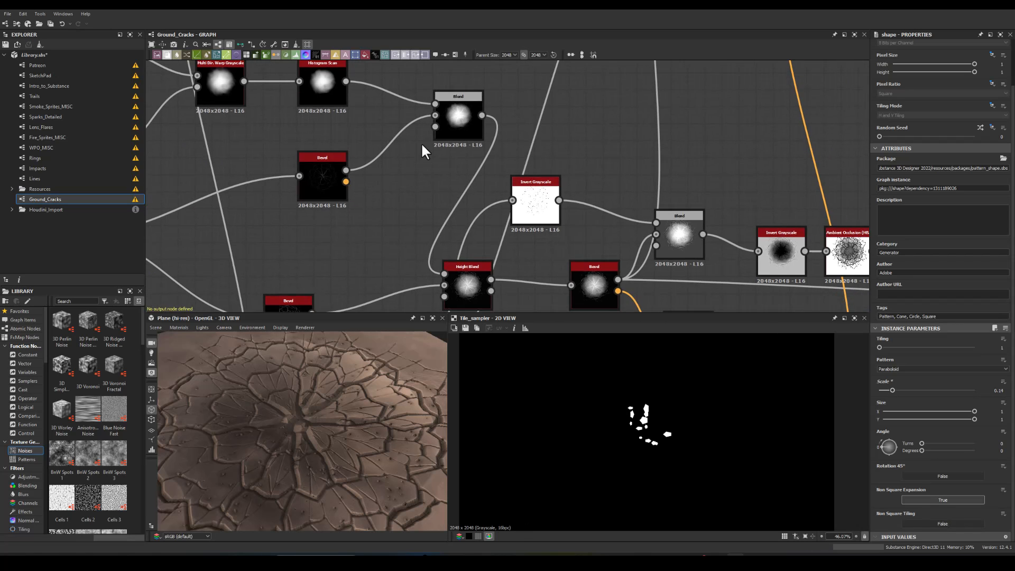
pyautogui.moveTo(407, 210); pyautogui.dragTo(385, 253, button='middle')
pyautogui.moveTo(441, 144); pyautogui.dragTo(404, 142)
pyautogui.moveTo(391, 230); pyautogui.dragTo(260, 181, button='middle')
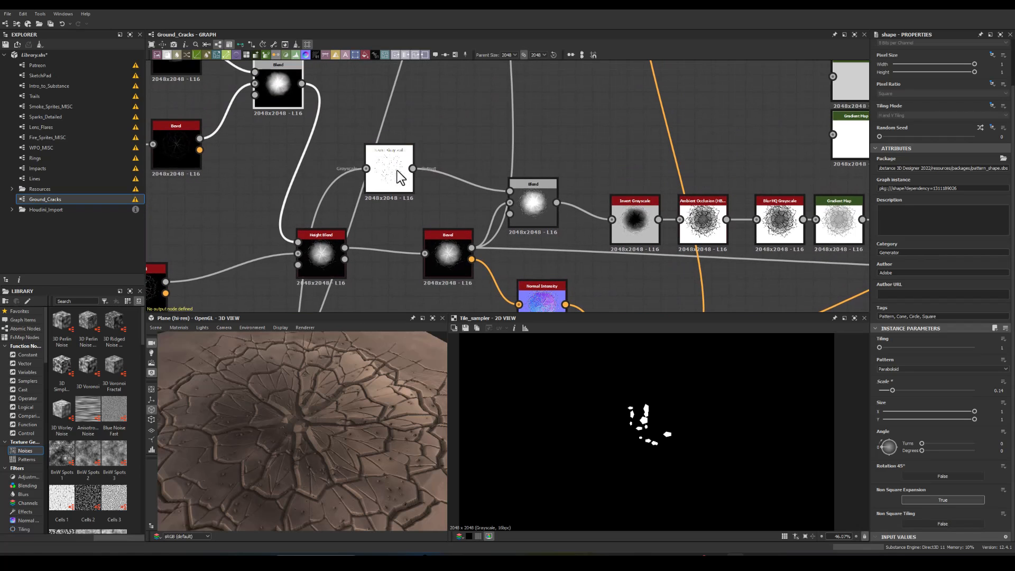
pyautogui.moveTo(399, 169); pyautogui.dragTo(438, 136)
pyautogui.moveTo(522, 192); pyautogui.dragTo(576, 136)
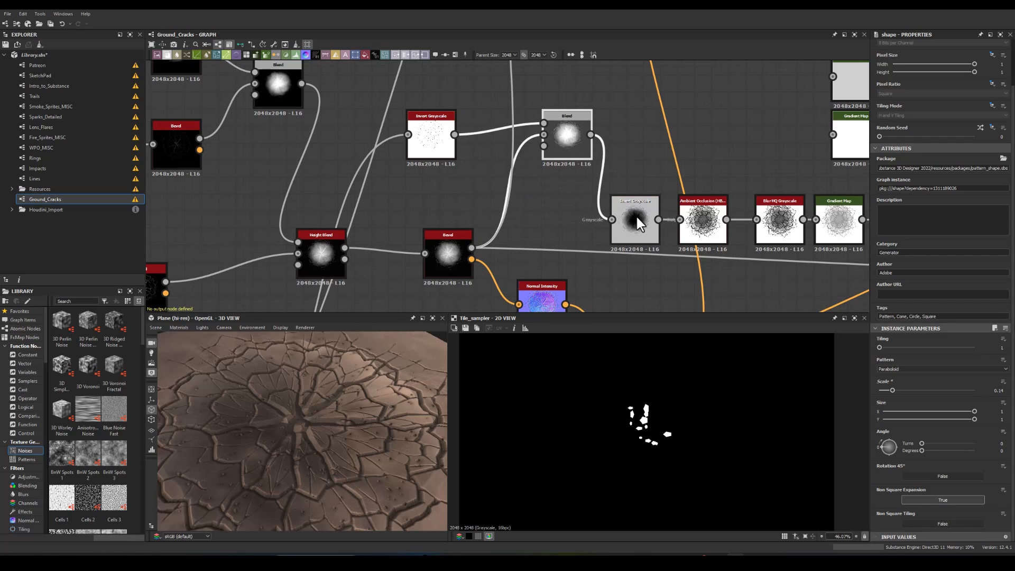
pyautogui.moveTo(706, 144); pyautogui.dragTo(516, 125, button='middle')
pyautogui.moveTo(375, 200); pyautogui.dragTo(526, 208, button='middle')
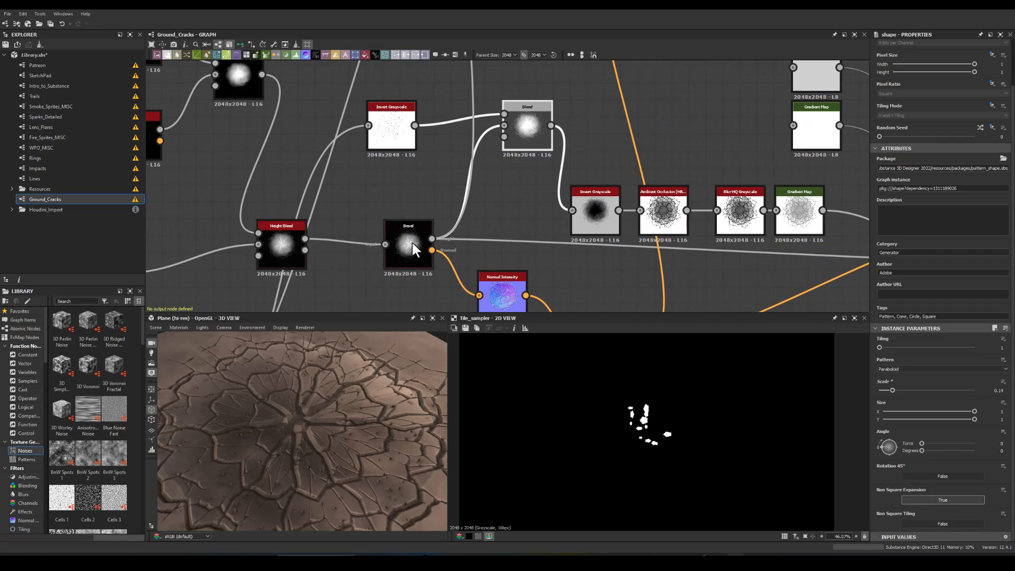
pyautogui.click(413, 240)
pyautogui.moveTo(281, 243); pyautogui.dragTo(222, 243)
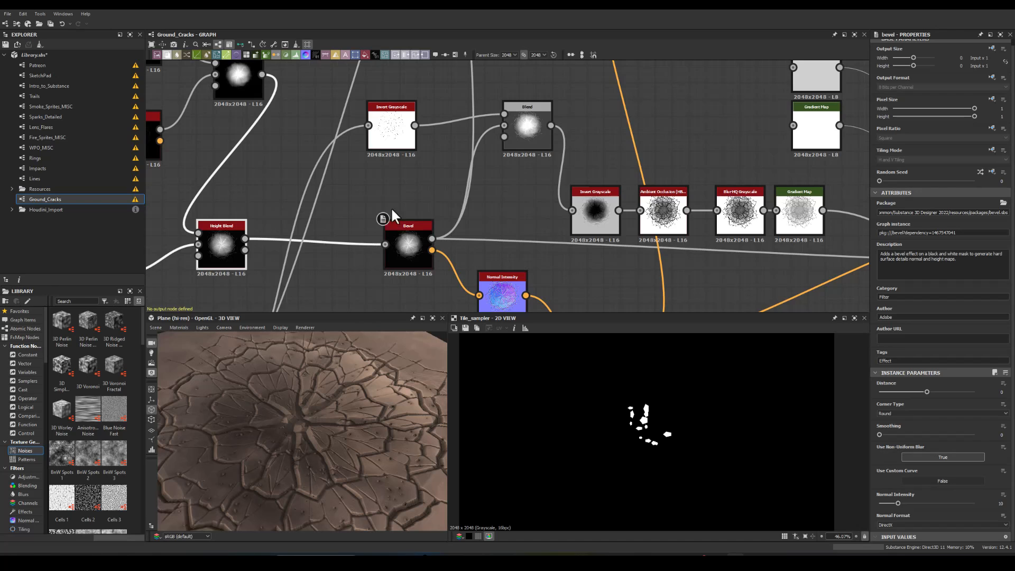
# Step: Add a Blend node fed by the Height Blend's output, placed between the Height Blend and the Bevel
pyautogui.moveTo(281, 180); pyautogui.dragTo(393, 204, button='middle')
pyautogui.moveTo(396, 197); pyautogui.dragTo(398, 199)
pyautogui.write('bl')
pyautogui.click(417, 215)
pyautogui.moveTo(397, 131); pyautogui.dragTo(411, 193, button='middle')
pyautogui.scroll(-2, 355, 98)
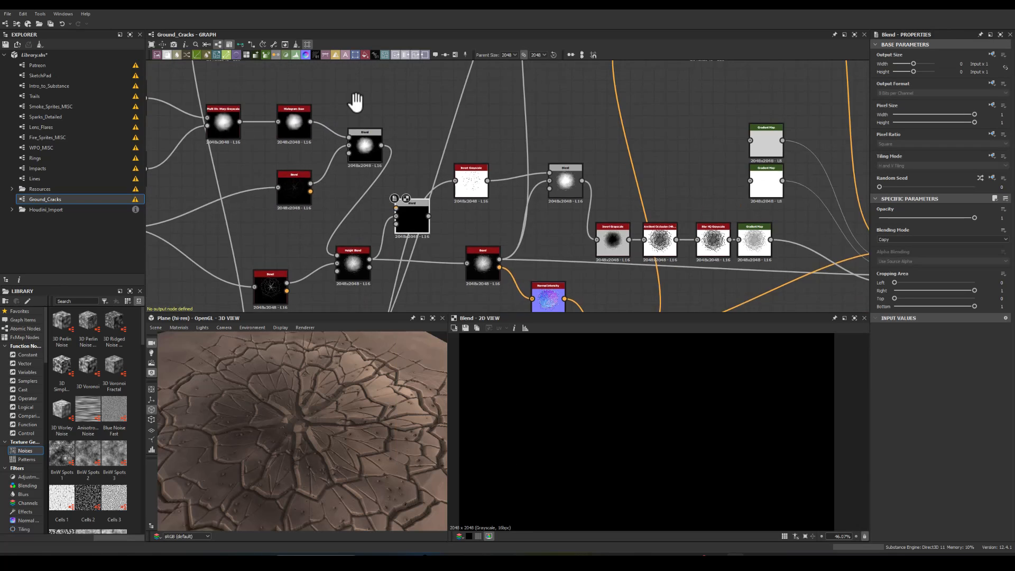
# Step: Connect the copied Tile Sampler to the new Blend's foreground and feed the Blend's output into the main Bevel
pyautogui.moveTo(280, 53); pyautogui.dragTo(287, 125, button='middle')
pyautogui.moveTo(391, 279); pyautogui.dragTo(400, 277)
pyautogui.moveTo(420, 220); pyautogui.dragTo(392, 76, button='middle')
pyautogui.scroll(2, 393, 151)
pyautogui.moveTo(393, 145); pyautogui.dragTo(394, 161)
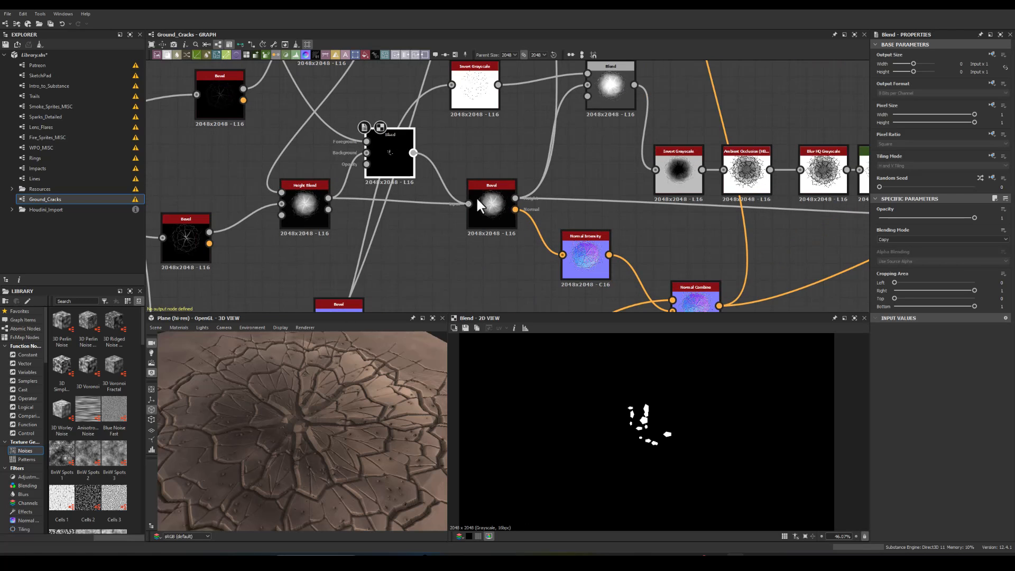
pyautogui.moveTo(476, 199); pyautogui.dragTo(475, 207)
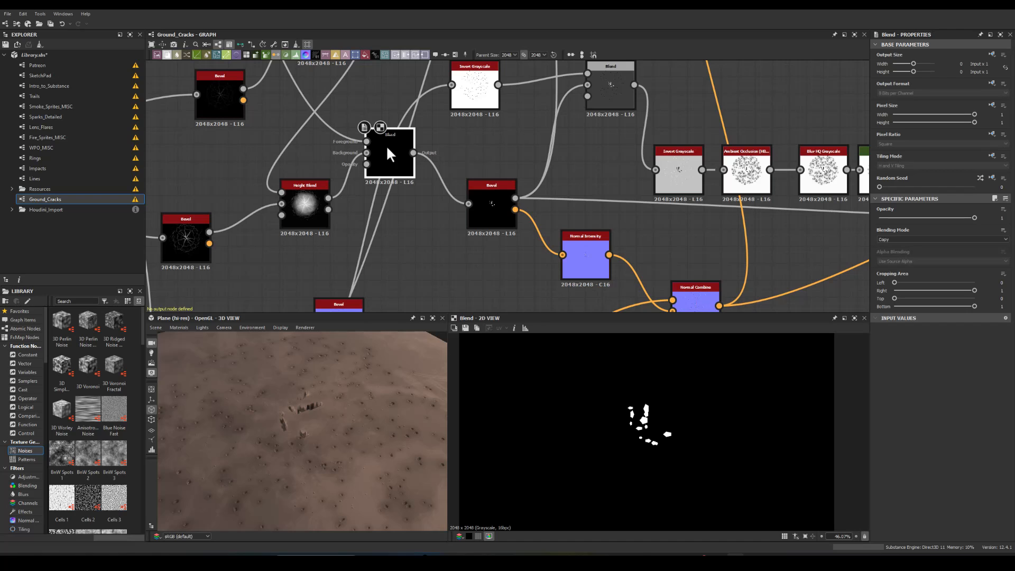
# Step: Set the new Blend's blending mode to Add (Linear Dodge)
pyautogui.click(891, 239)
pyautogui.click(889, 248)
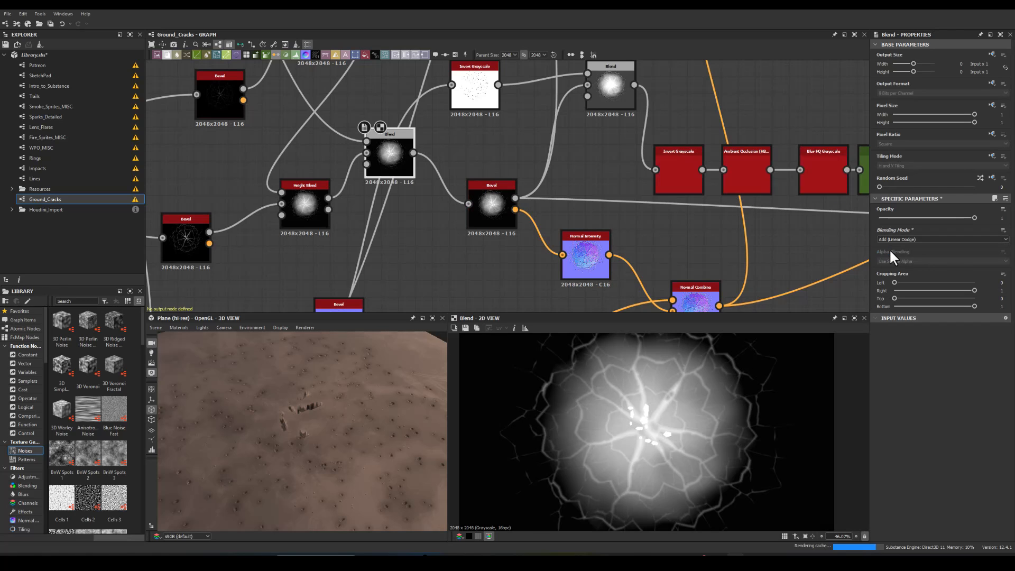
pyautogui.moveTo(972, 215)
pyautogui.mouseDown()
pyautogui.moveTo(804, 222)
pyautogui.moveTo(984, 230)
pyautogui.mouseUp()
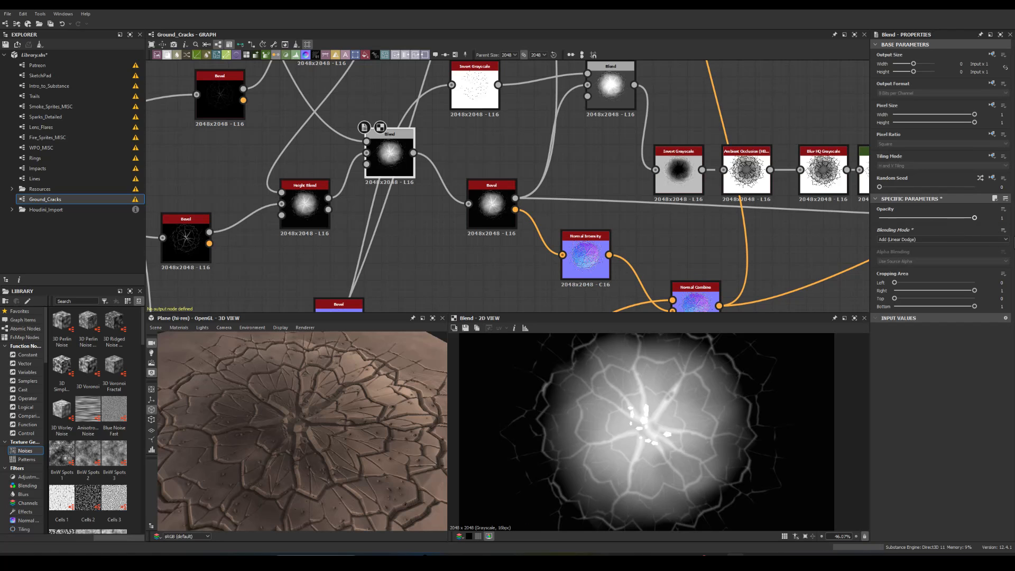
# Step: Set the copied Tile Sampler's Position Random to 5.82
pyautogui.moveTo(200, 88); pyautogui.dragTo(347, 398, button='middle')
pyautogui.click(255, 148)
pyautogui.scroll(-10, 893, 416)
pyautogui.scroll(-3, 901, 368)
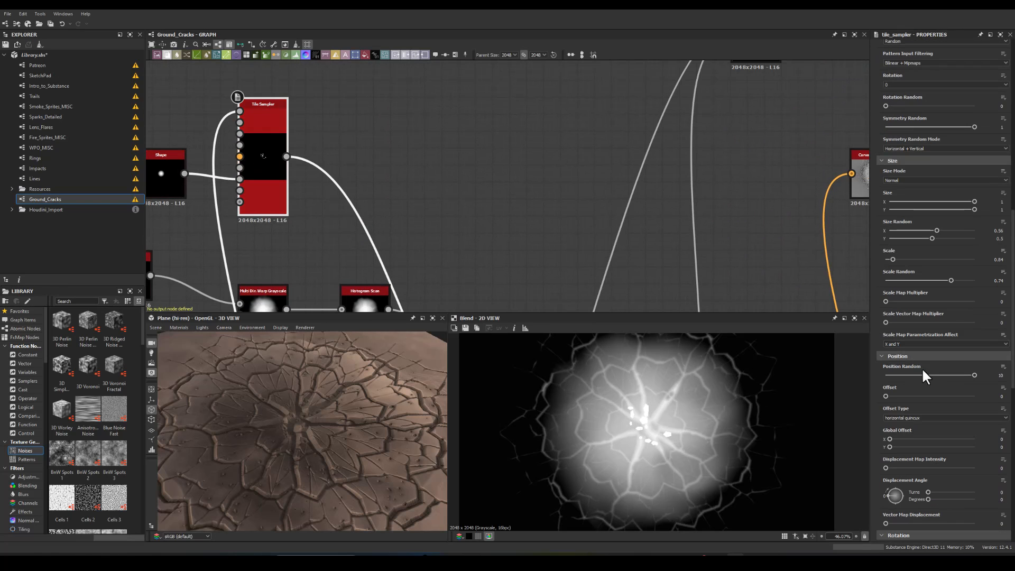
pyautogui.moveTo(933, 372)
pyautogui.mouseDown()
pyautogui.moveTo(909, 374)
pyautogui.moveTo(936, 378)
pyautogui.mouseUp()
pyautogui.scroll(-3, 453, 176)
# Step: Add an Invert Grayscale node to the copied Tile Sampler's output
pyautogui.moveTo(315, 98); pyautogui.dragTo(409, 104)
pyautogui.write('inv')
pyautogui.click(423, 122)
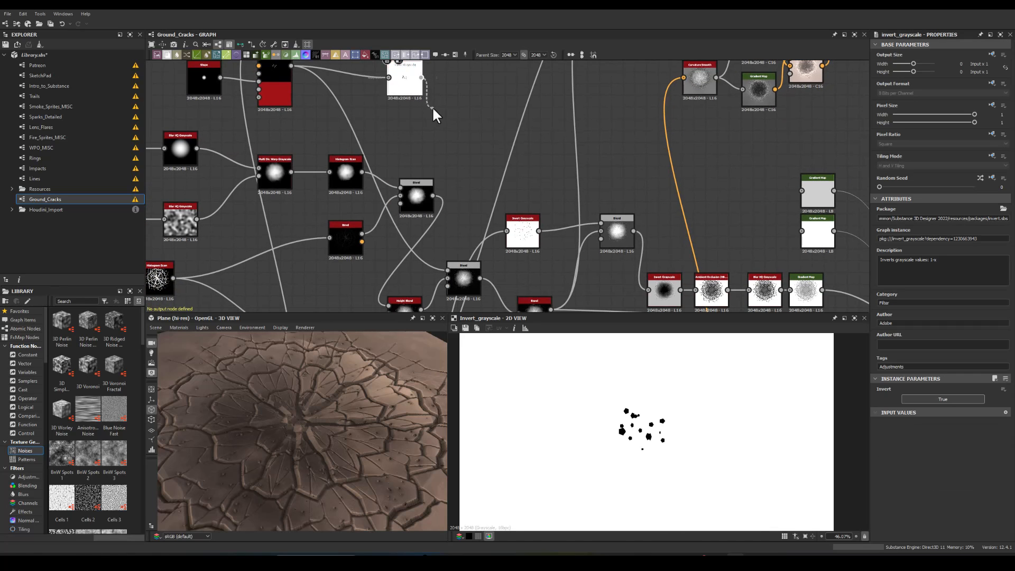
pyautogui.moveTo(449, 108); pyautogui.dragTo(448, 109)
pyautogui.click(396, 110)
pyautogui.moveTo(295, 69); pyautogui.dragTo(313, 111)
pyautogui.write('bev')
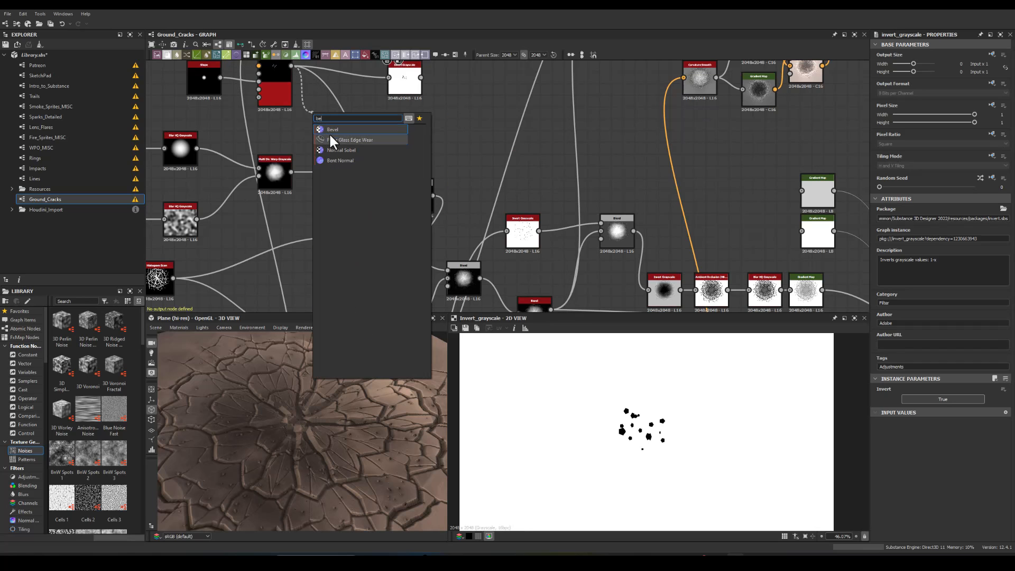
pyautogui.click(329, 131)
# Step: Insert a Bevel between the copied Tile Sampler and its Invert Grayscale, and set its Distance to -0.02
pyautogui.moveTo(291, 65); pyautogui.dragTo(317, 106)
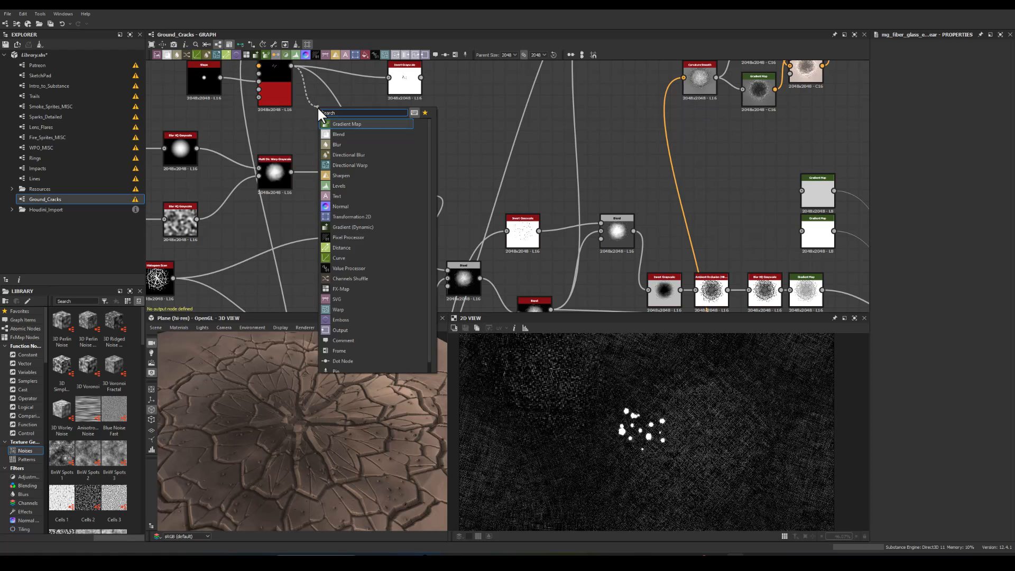
pyautogui.write('bev')
pyautogui.click(327, 123)
pyautogui.moveTo(348, 97); pyautogui.dragTo(411, 84)
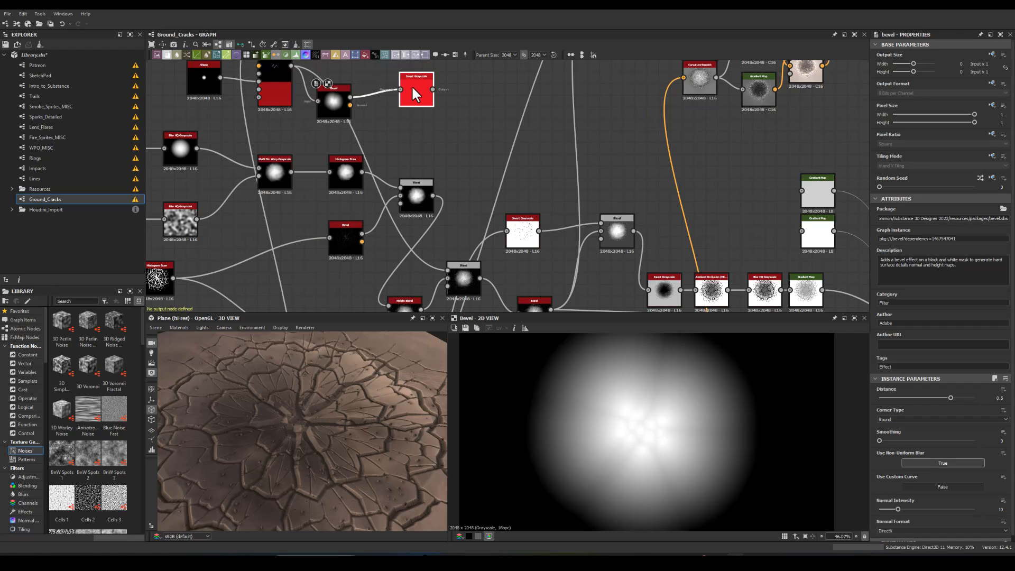
pyautogui.doubleClick(411, 85)
pyautogui.click(335, 102)
pyautogui.moveTo(950, 397); pyautogui.dragTo(925, 397)
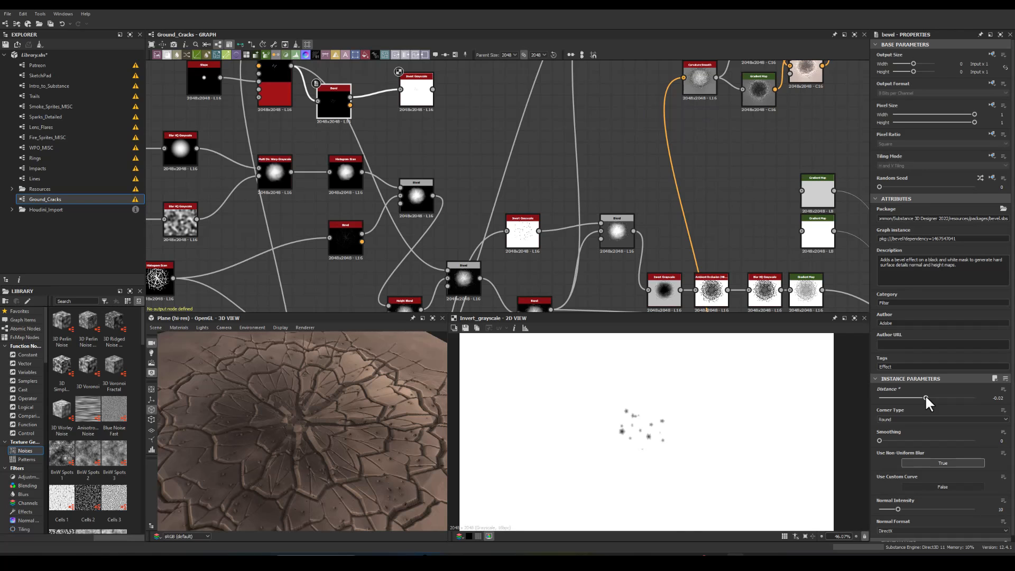
# Step: Move the new Blend up near the debris nodes and connect the debris Invert Grayscale to its foreground input
pyautogui.moveTo(454, 133); pyautogui.dragTo(462, 144)
pyautogui.click(450, 172)
pyautogui.moveTo(414, 164); pyautogui.dragTo(335, 97, button='middle')
pyautogui.moveTo(392, 213); pyautogui.dragTo(404, 93)
pyautogui.moveTo(398, 145); pyautogui.dragTo(394, 238, button='middle')
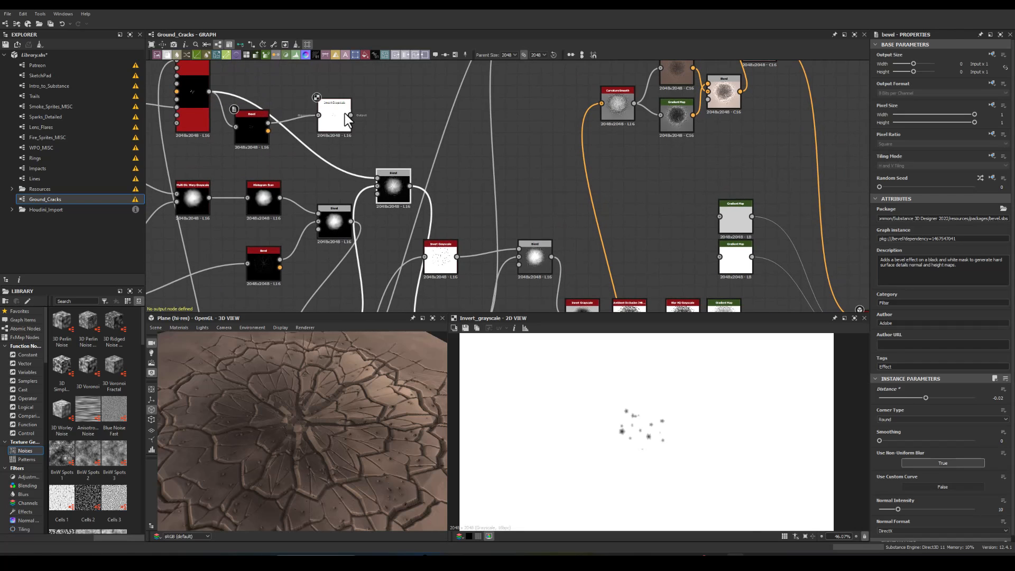
pyautogui.moveTo(344, 113); pyautogui.dragTo(351, 112)
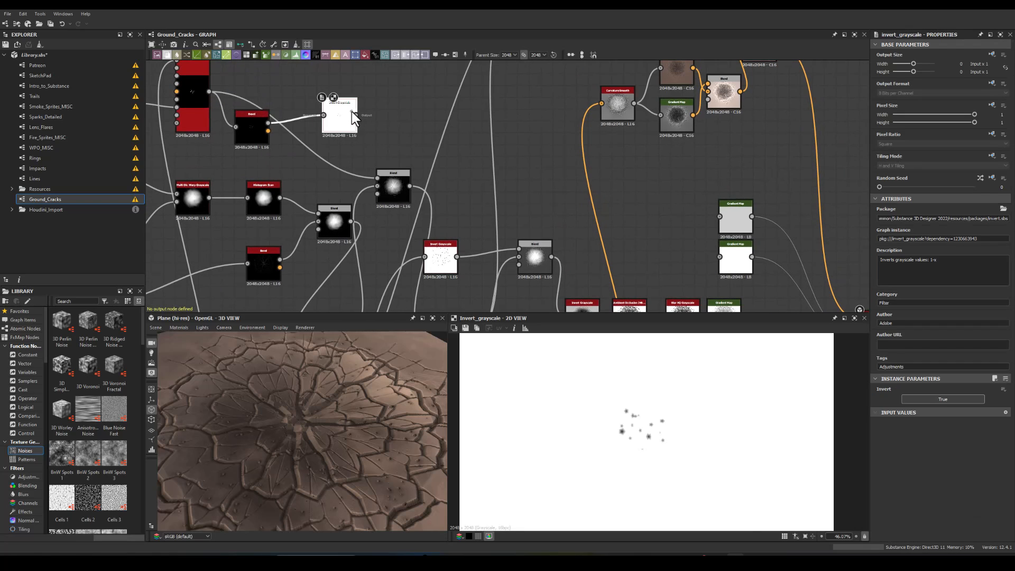
# Step: Lower the debris Blend's Opacity and inspect the cracked ground in 3D
pyautogui.click(395, 189)
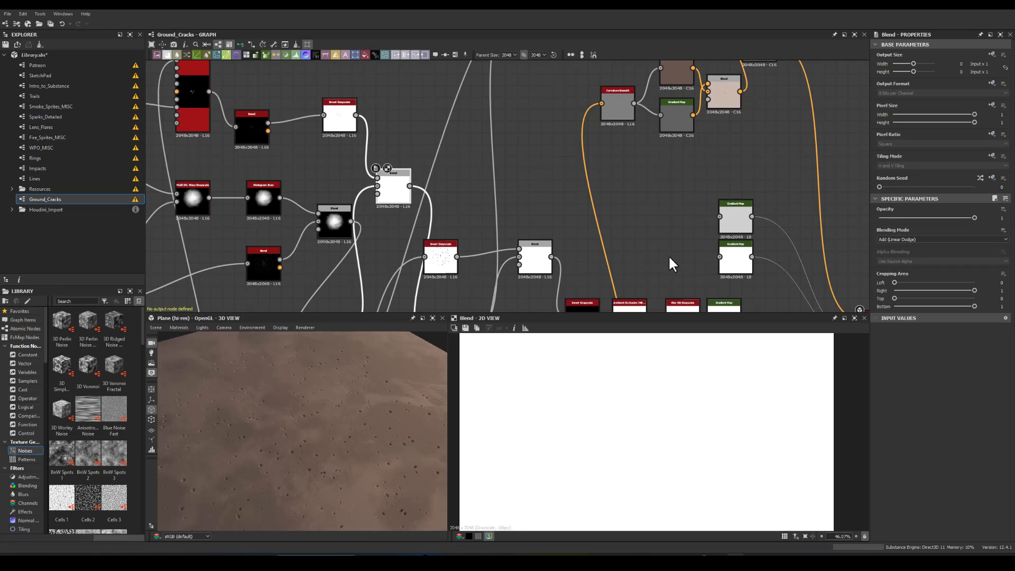
pyautogui.moveTo(933, 217); pyautogui.dragTo(895, 217)
pyautogui.moveTo(290, 412)
pyautogui.mouseDown()
pyautogui.moveTo(279, 398)
pyautogui.moveTo(289, 431)
pyautogui.moveTo(278, 417)
pyautogui.mouseUp()
# Step: Set the copied Tile Sampler's X and Y Amount to 90 and its Scale to 2.62
pyautogui.moveTo(302, 185); pyautogui.dragTo(408, 250, button='middle')
pyautogui.click(292, 157)
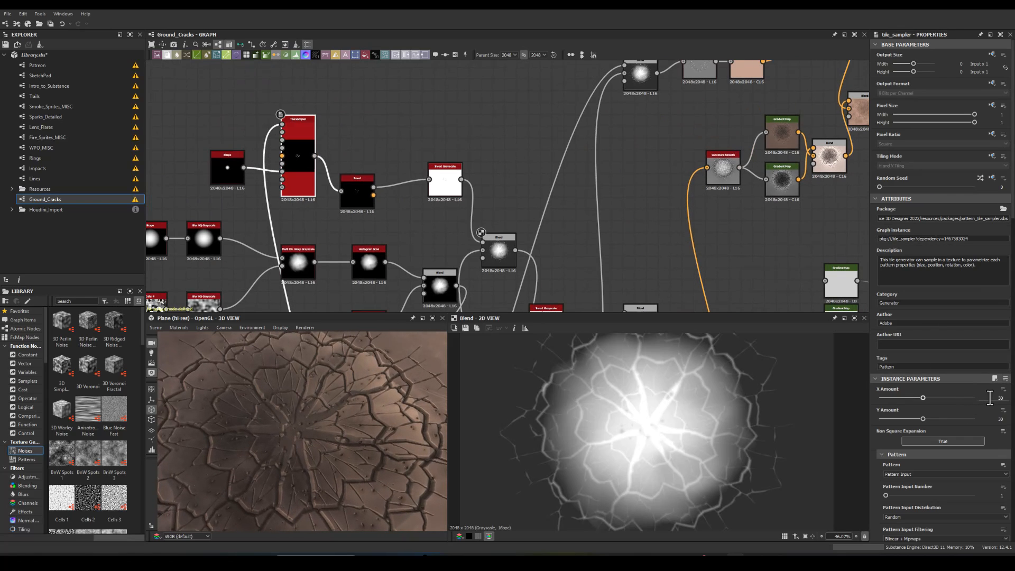
pyautogui.doubleClick(996, 418)
pyautogui.write('90')
pyautogui.press('Return')
pyautogui.scroll(-8, 922, 439)
pyautogui.moveTo(893, 401)
pyautogui.mouseDown()
pyautogui.moveTo(918, 395)
pyautogui.moveTo(908, 392)
pyautogui.mouseUp()
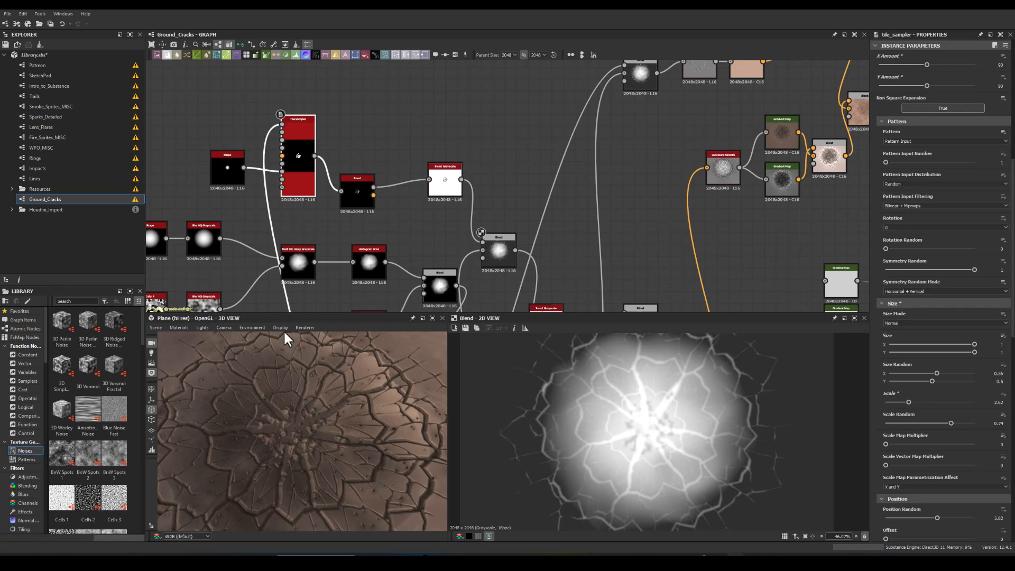
# Step: Set the debris Bevel's Distance to -0.005 and inspect the rocks in 3D
pyautogui.scroll(2, 316, 228)
pyautogui.click(367, 173)
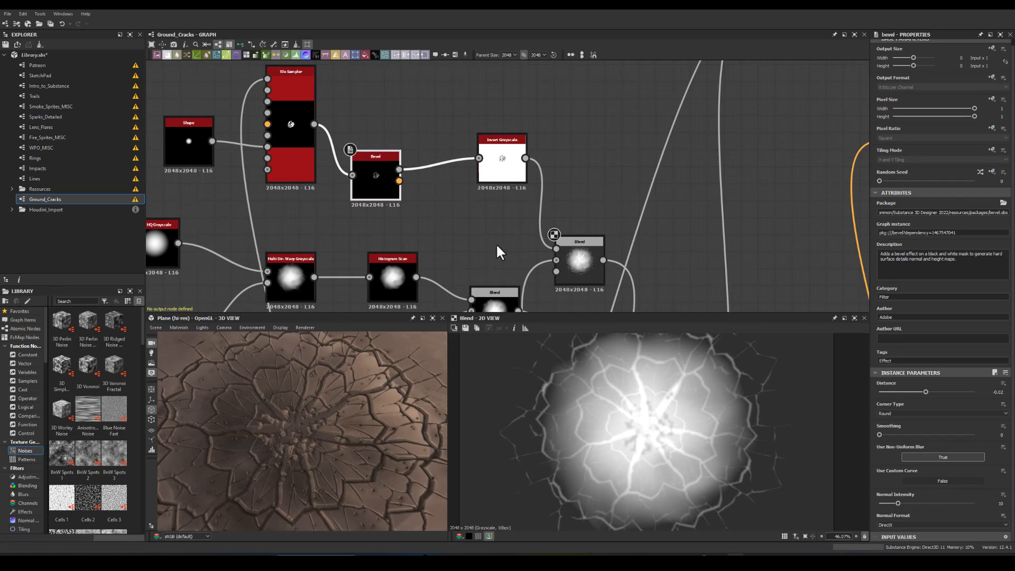
pyautogui.scroll(1, 886, 388)
pyautogui.scroll(4, 361, 173)
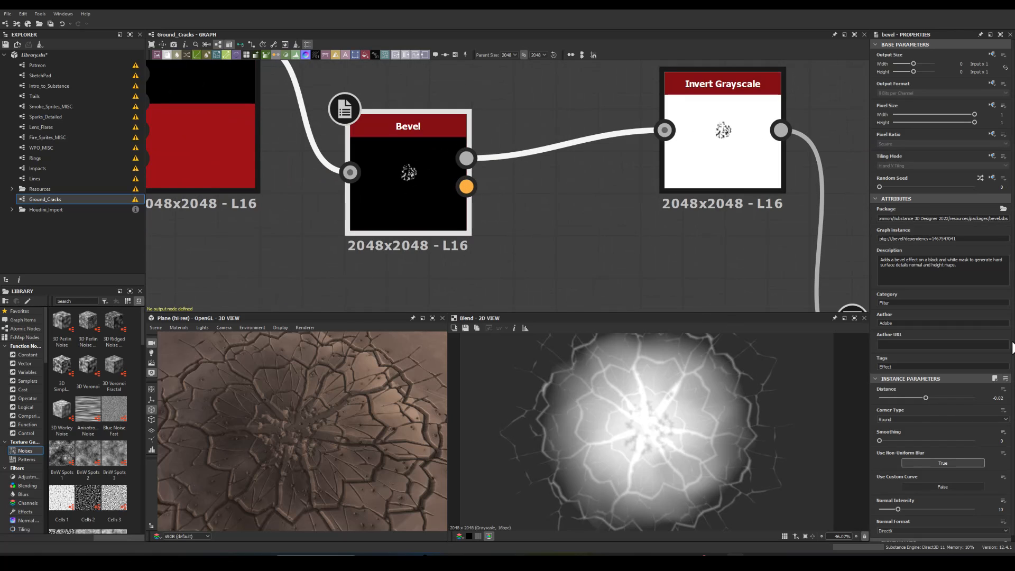
pyautogui.moveTo(925, 397); pyautogui.dragTo(926, 395)
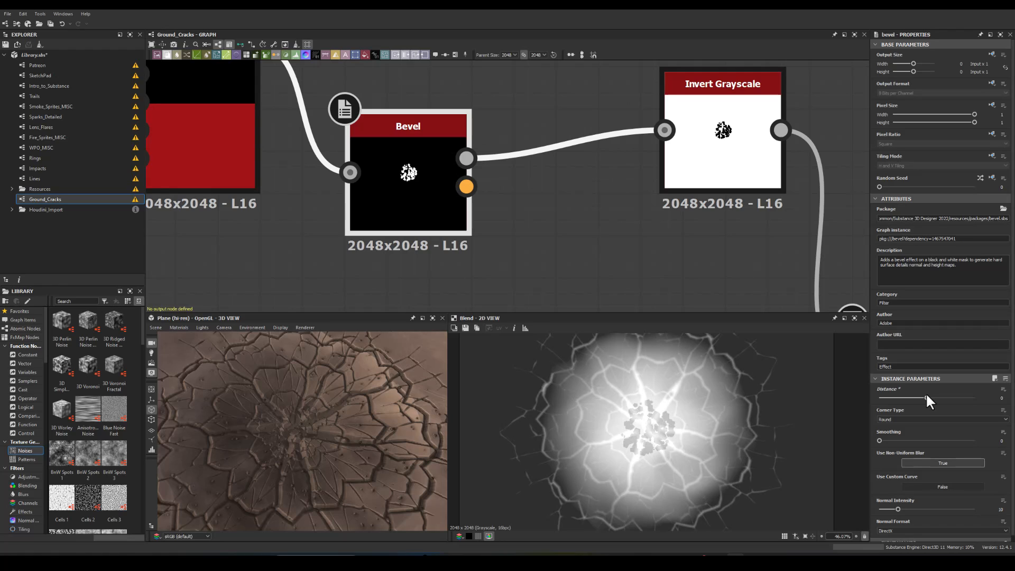
pyautogui.moveTo(925, 392); pyautogui.dragTo(925, 392)
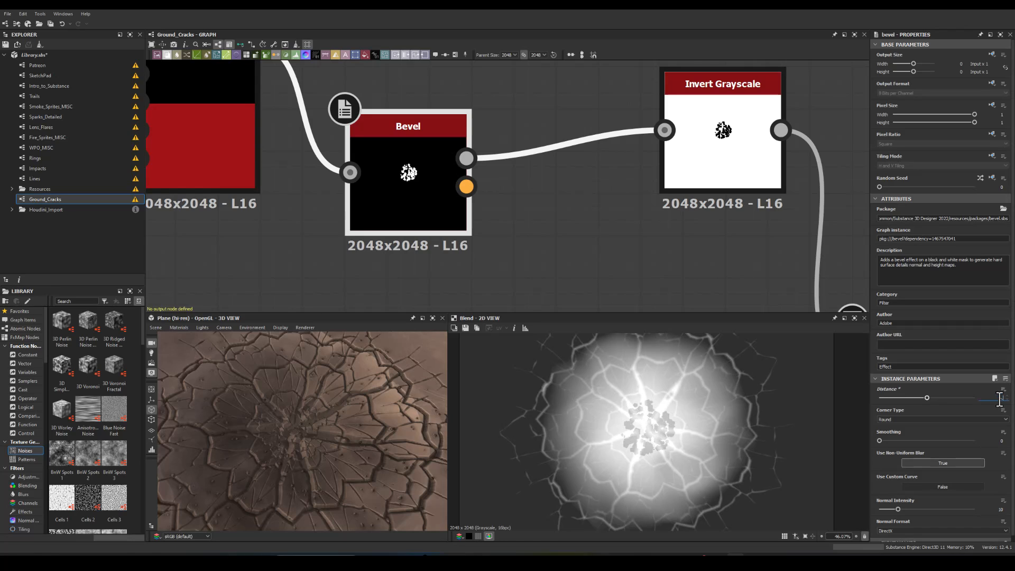
pyautogui.click(998, 400)
pyautogui.write('-0.01')
pyautogui.press('Return')
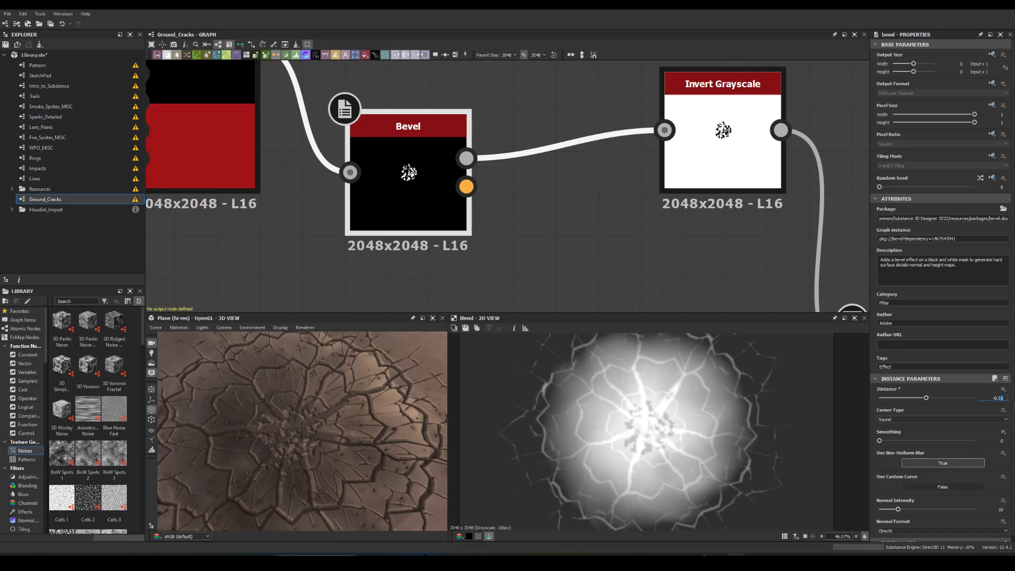
pyautogui.press('Return')
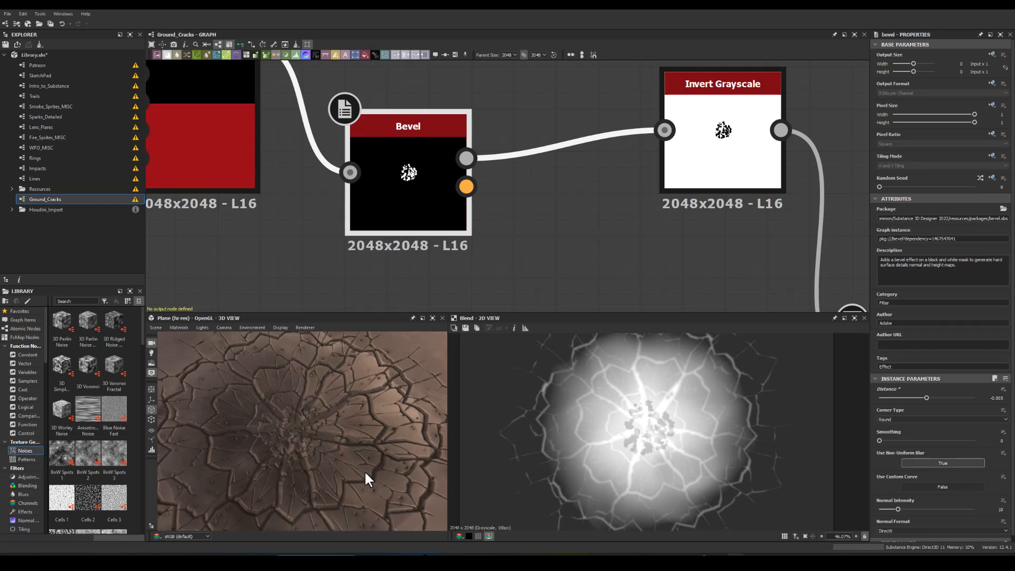
pyautogui.moveTo(294, 452)
pyautogui.mouseDown()
pyautogui.moveTo(293, 427)
pyautogui.moveTo(287, 449)
pyautogui.moveTo(273, 440)
pyautogui.moveTo(284, 452)
pyautogui.mouseUp()
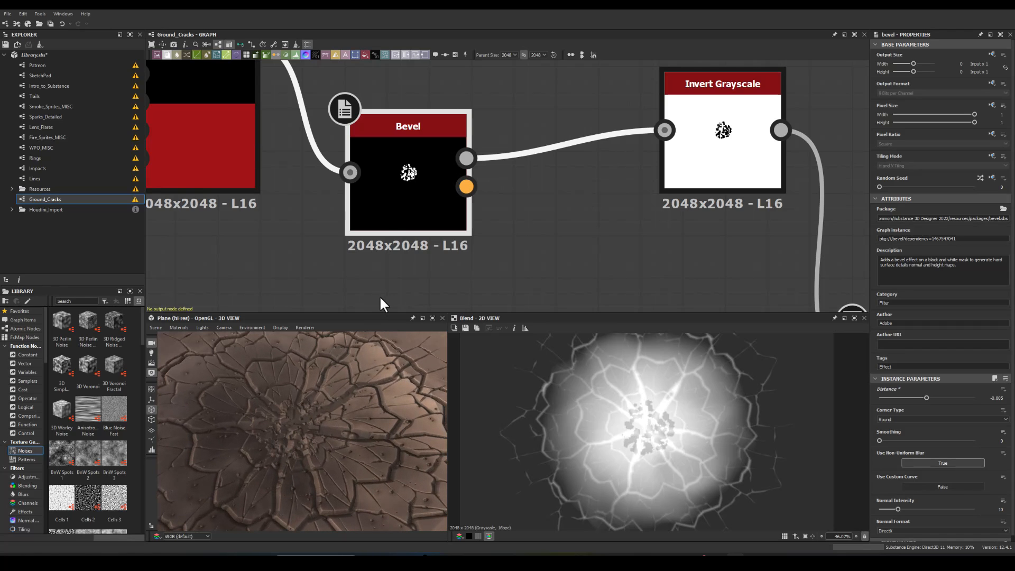
pyautogui.moveTo(410, 191); pyautogui.dragTo(410, 173)
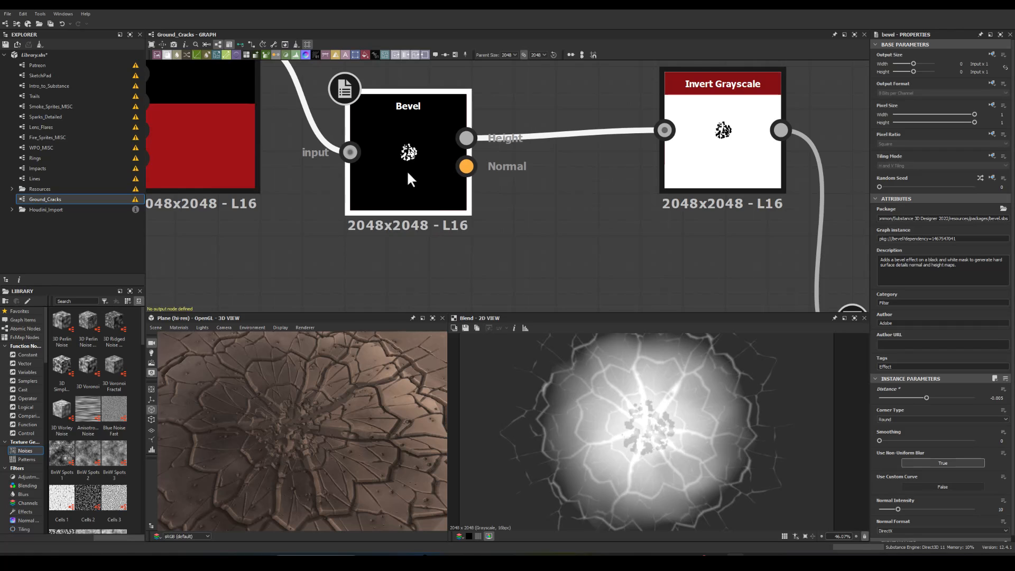
# Step: Set the debris Bevel's Normal Intensity to about 5.19 and its Corner Type to Angular, keeping the Normal Format on DirectX
pyautogui.moveTo(877, 439)
pyautogui.mouseDown()
pyautogui.moveTo(895, 443)
pyautogui.moveTo(865, 445)
pyautogui.mouseUp()
pyautogui.moveTo(898, 510); pyautogui.dragTo(889, 512)
pyautogui.click(900, 529)
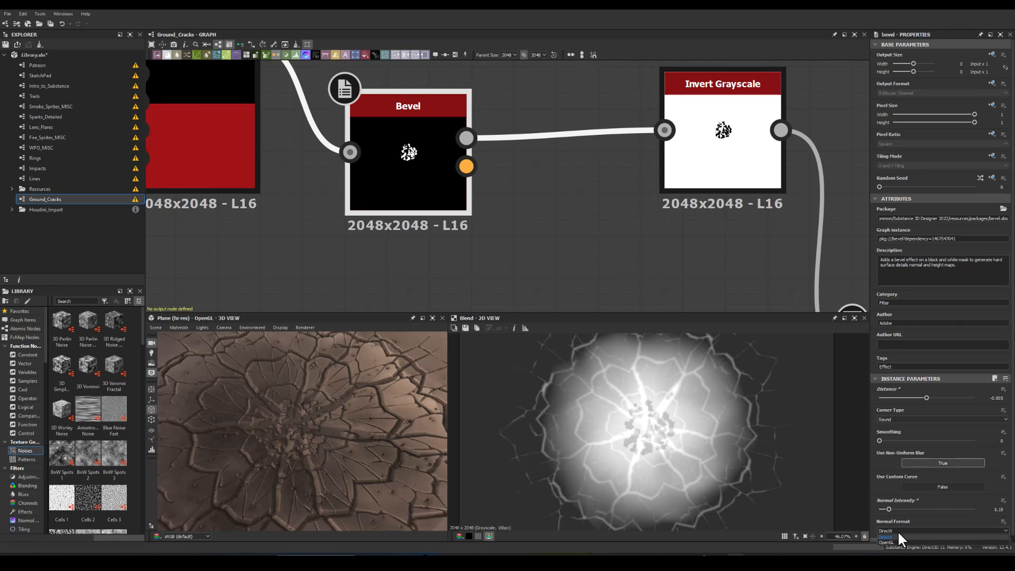
pyautogui.click(893, 539)
pyautogui.click(883, 530)
pyautogui.click(885, 535)
pyautogui.click(880, 418)
pyautogui.click(887, 428)
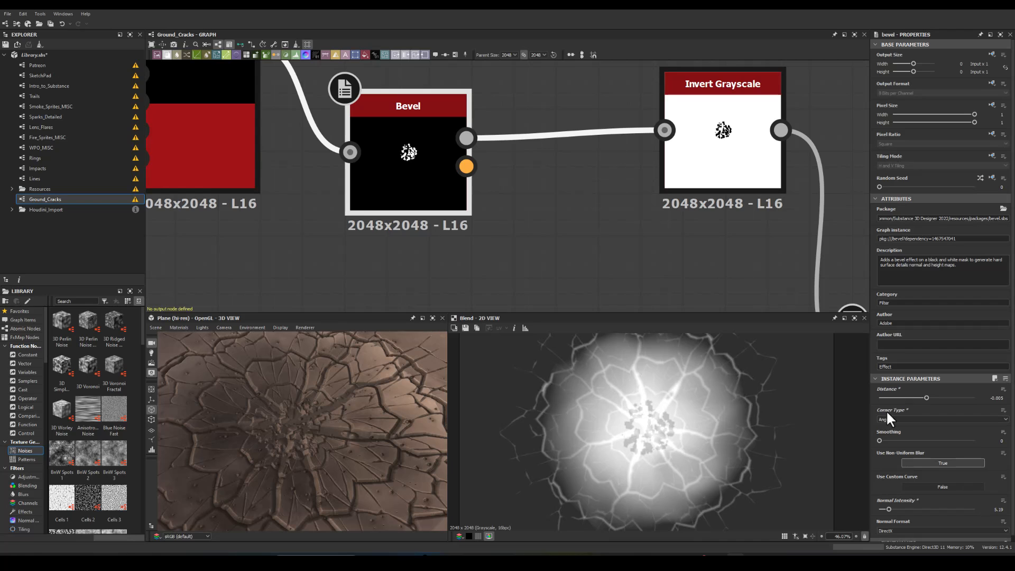
# Step: Try feeding the debris Bevel's height straight into the Blend's foreground, then reconnect the Invert Grayscale
pyautogui.scroll(-3, 585, 251)
pyautogui.moveTo(585, 250); pyautogui.dragTo(445, 200, button='middle')
pyautogui.moveTo(376, 94); pyautogui.dragTo(649, 243)
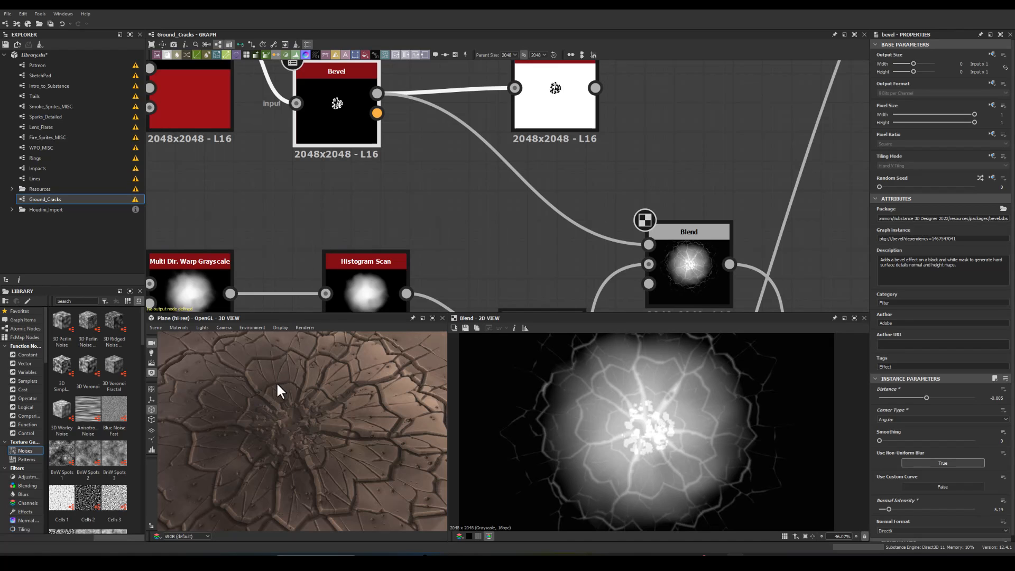
pyautogui.moveTo(594, 88); pyautogui.dragTo(648, 245)
# Step: Set the debris Tile Sampler's X Amount and Y Amount to 50
pyautogui.moveTo(304, 202); pyautogui.dragTo(389, 275, button='middle')
pyautogui.click(280, 91)
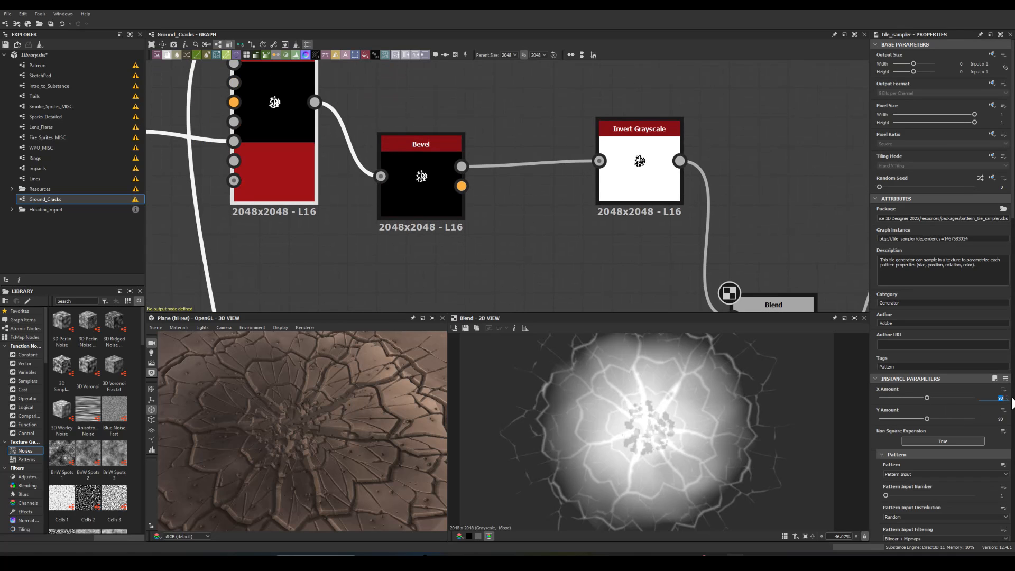
pyautogui.write('50')
pyautogui.doubleClick(999, 418)
pyautogui.write('50')
pyautogui.press('Return')
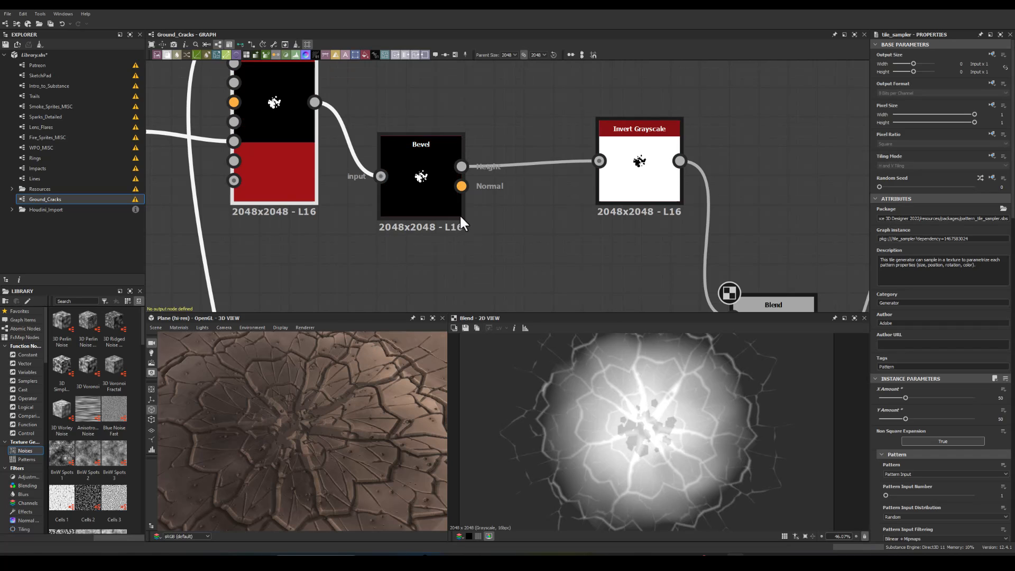
# Step: Connect the debris Bevel's height directly to the Blend's foreground and set that Blend's Opacity to 0.22
pyautogui.moveTo(525, 214); pyautogui.dragTo(441, 147, button='middle')
pyautogui.moveTo(378, 97); pyautogui.dragTo(649, 249)
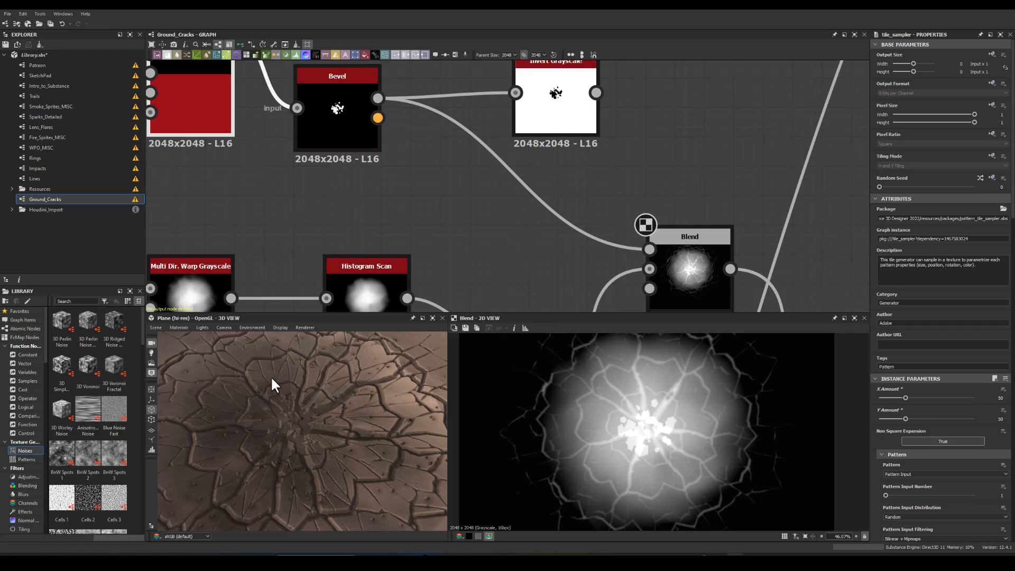
pyautogui.click(712, 254)
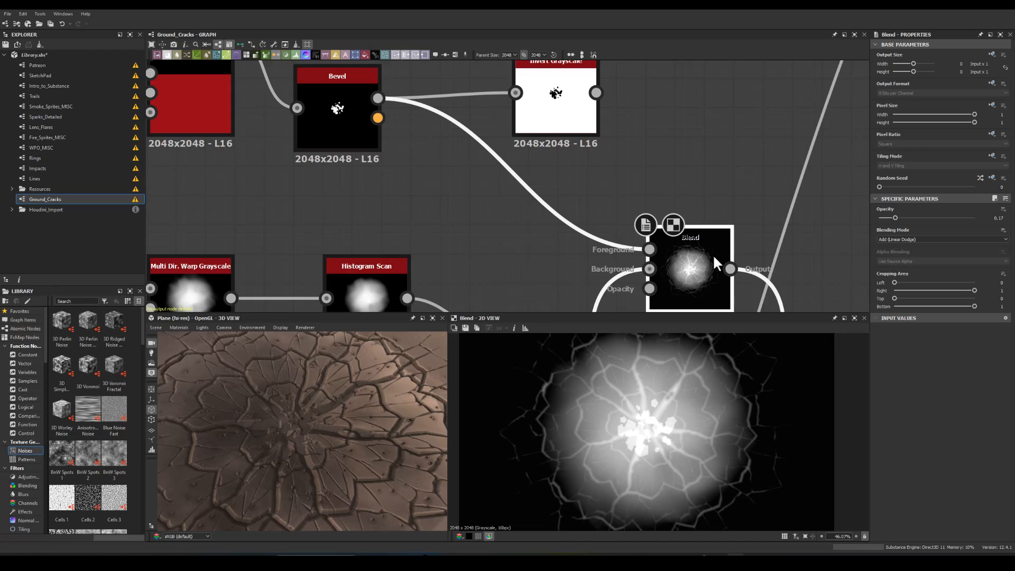
pyautogui.moveTo(894, 217)
pyautogui.mouseDown()
pyautogui.moveTo(906, 218)
pyautogui.moveTo(898, 214)
pyautogui.mouseUp()
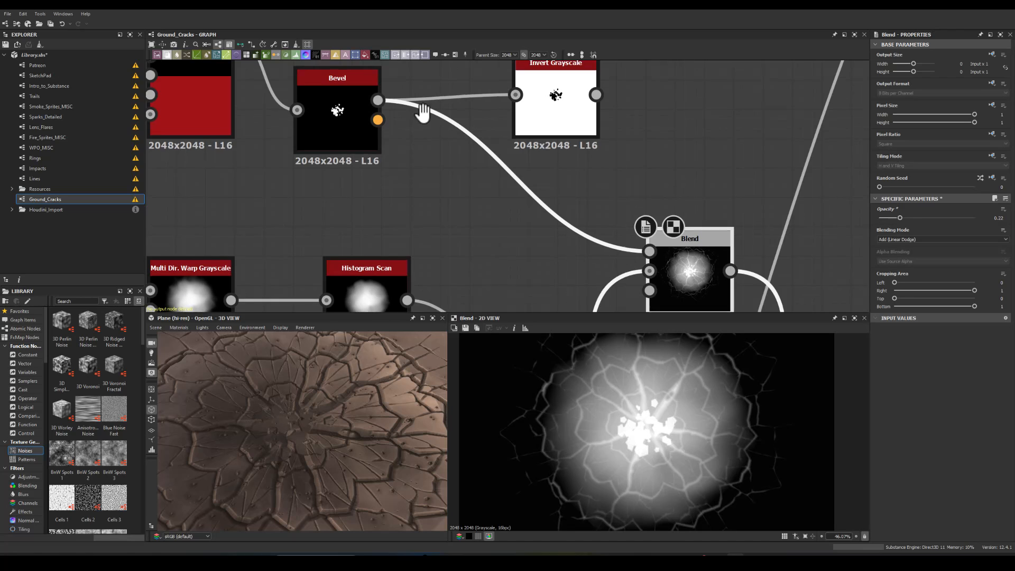
# Step: Increase the Scale of the Shape masking the debris and reduce the Tile Sampler's Scale to 1.24
pyautogui.moveTo(419, 109); pyautogui.dragTo(639, 197, button='middle')
pyautogui.click(242, 155)
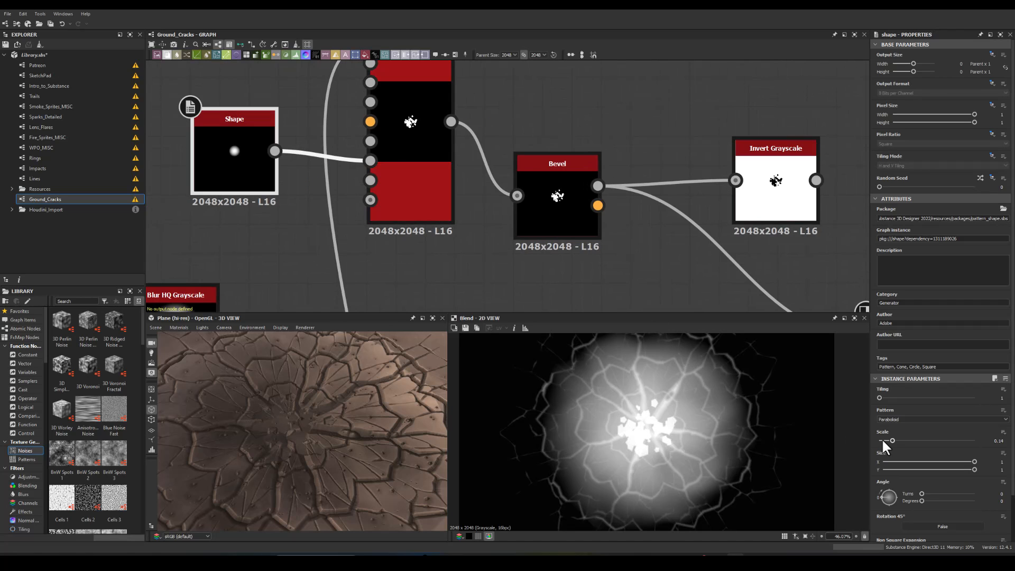
pyautogui.moveTo(892, 438); pyautogui.dragTo(912, 439)
pyautogui.click(399, 133)
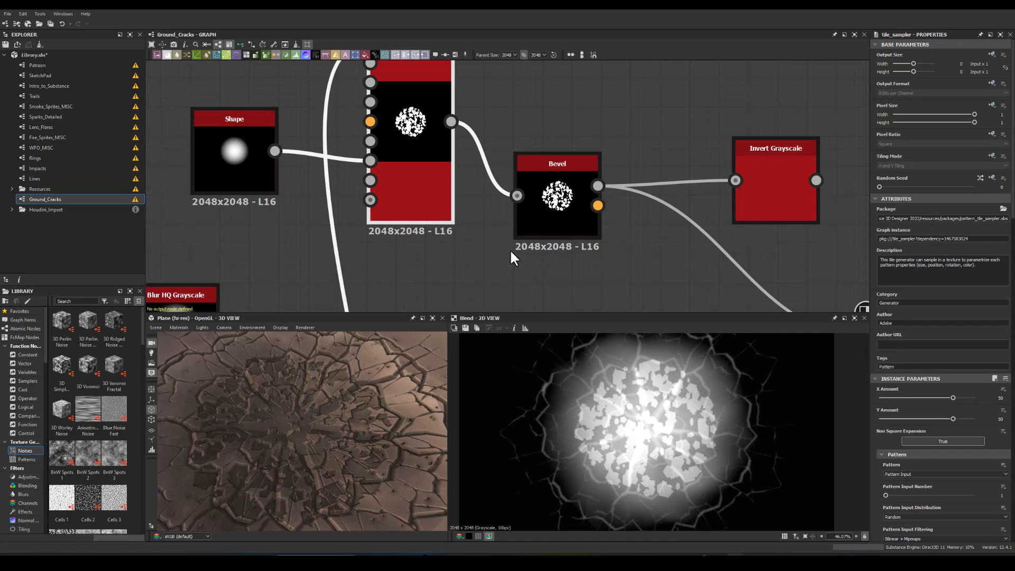
pyautogui.scroll(-10, 905, 427)
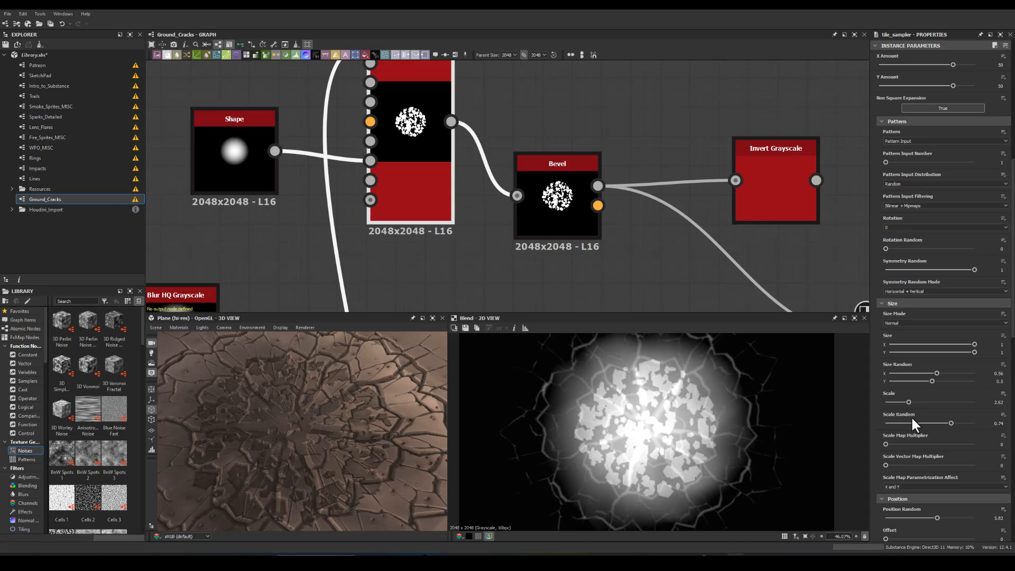
pyautogui.moveTo(908, 401); pyautogui.dragTo(894, 397)
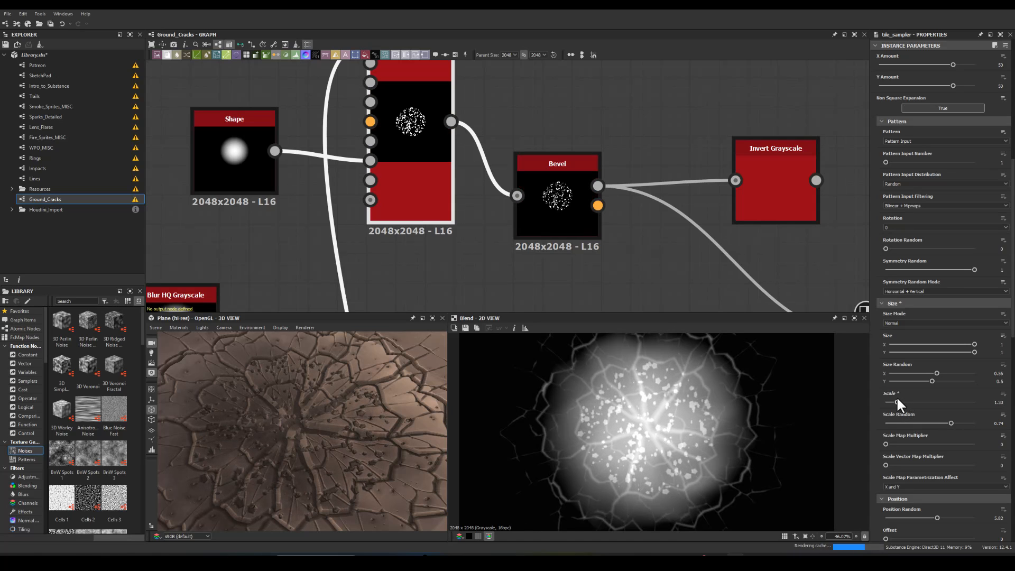
# Step: Set the debris Bevel's Distance to -0.009 and reconnect the Invert Grayscale output to the Blend's foreground
pyautogui.click(547, 164)
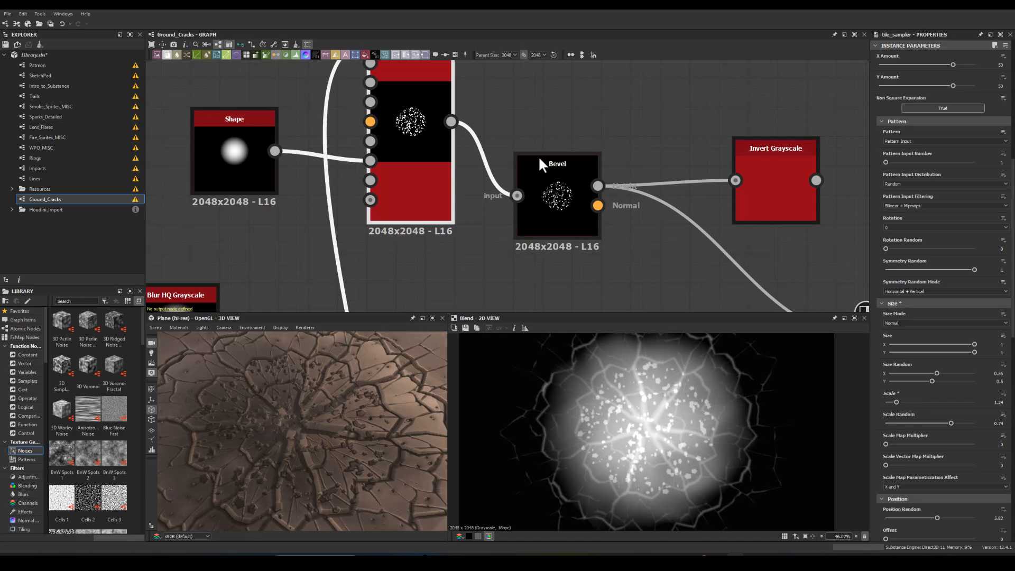
pyautogui.moveTo(926, 389); pyautogui.dragTo(923, 388)
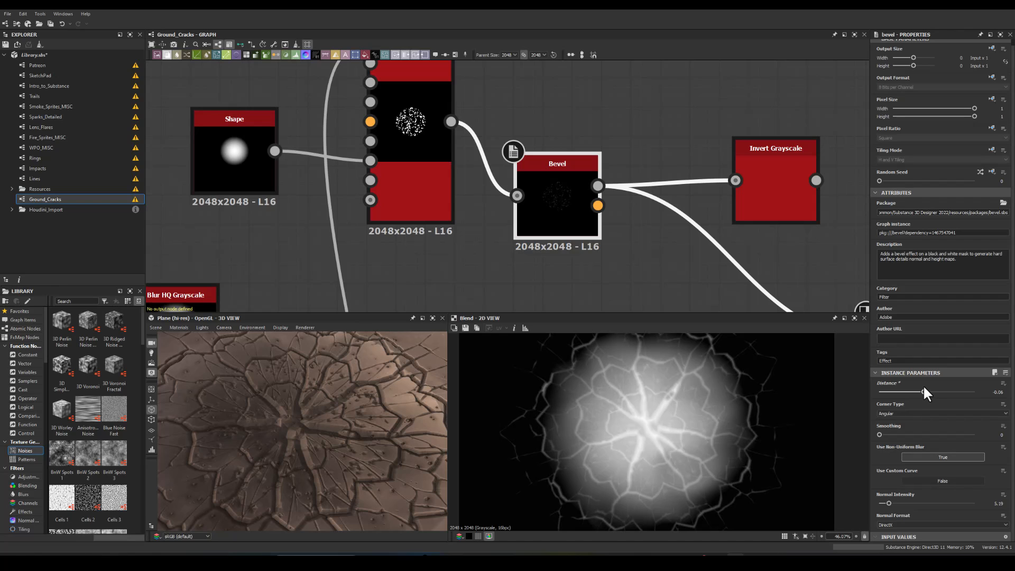
pyautogui.moveTo(923, 387); pyautogui.dragTo(921, 377)
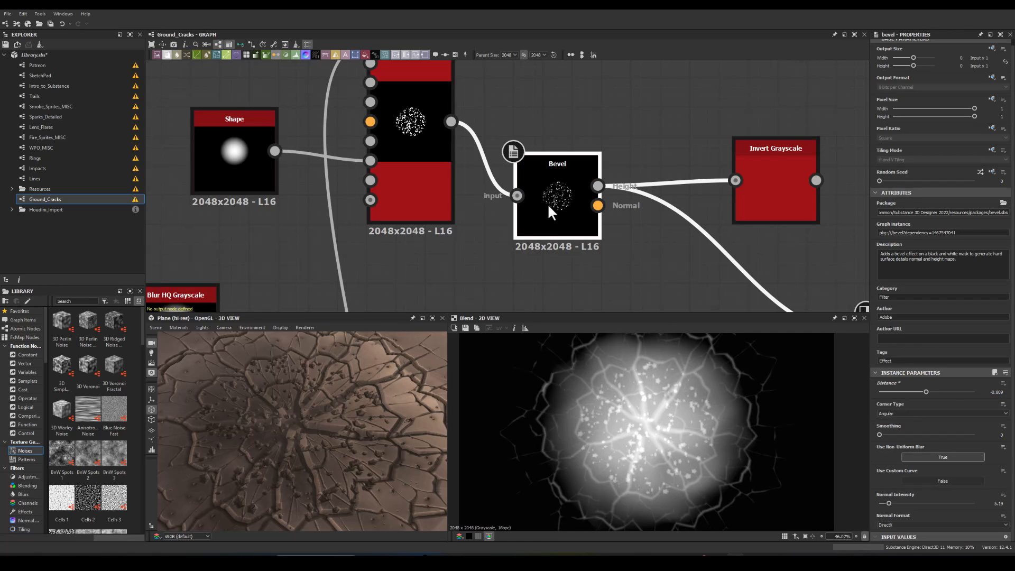
pyautogui.moveTo(554, 271); pyautogui.dragTo(427, 157, button='middle')
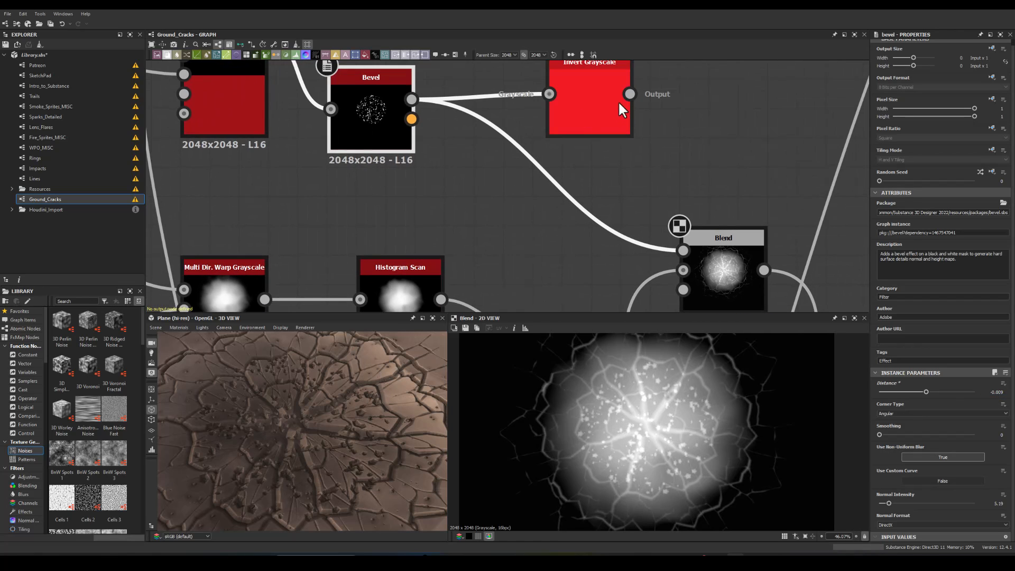
pyautogui.moveTo(629, 94); pyautogui.dragTo(683, 250)
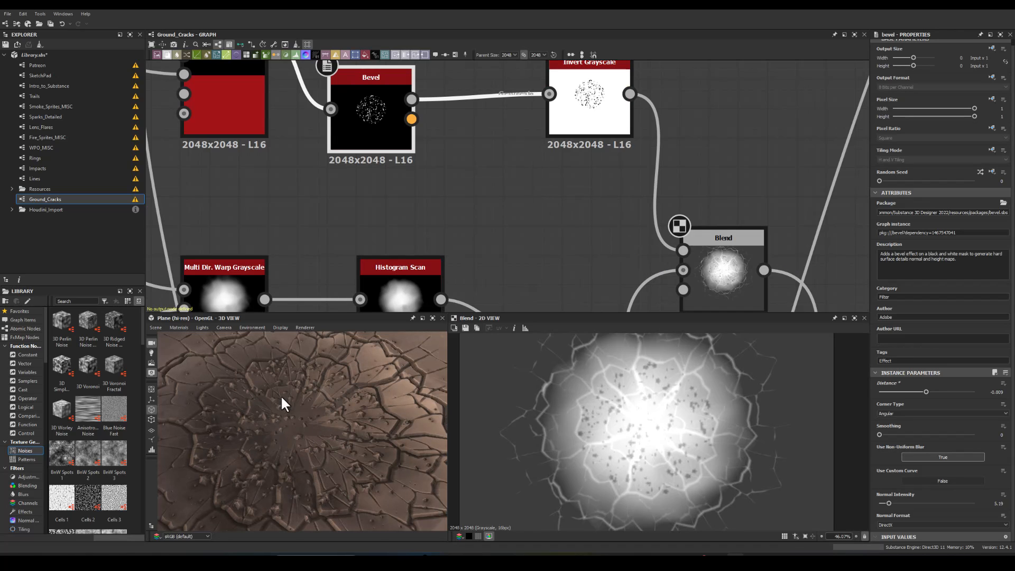
# Step: Reduce the debris mask Shape's Scale to 0.28 and inspect the crater debris in 3D from several angles
pyautogui.moveTo(293, 224); pyautogui.dragTo(369, 206, button='middle')
pyautogui.scroll(-6, 303, 448)
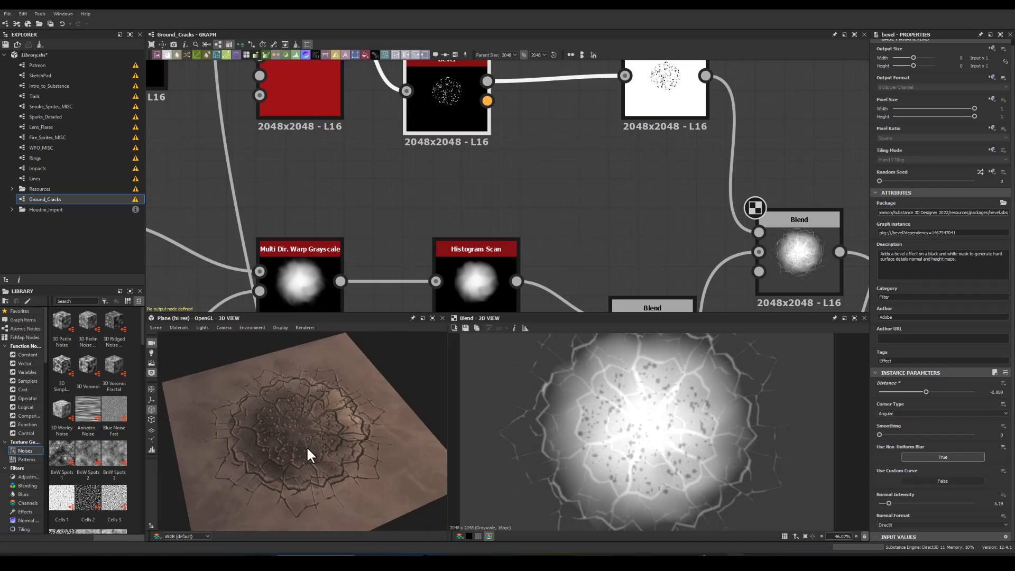
pyautogui.scroll(4, 283, 441)
pyautogui.moveTo(275, 443); pyautogui.dragTo(274, 434)
pyautogui.moveTo(221, 172); pyautogui.dragTo(324, 230, button='middle')
pyautogui.scroll(1, 324, 230)
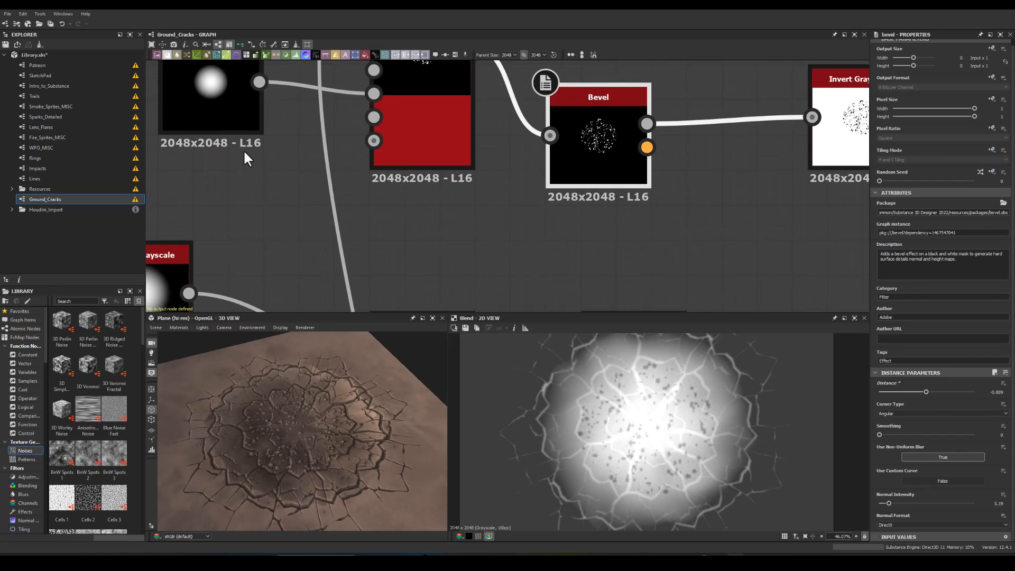
pyautogui.click(227, 112)
pyautogui.moveTo(911, 434); pyautogui.dragTo(904, 435)
pyautogui.moveTo(404, 430); pyautogui.dragTo(264, 427)
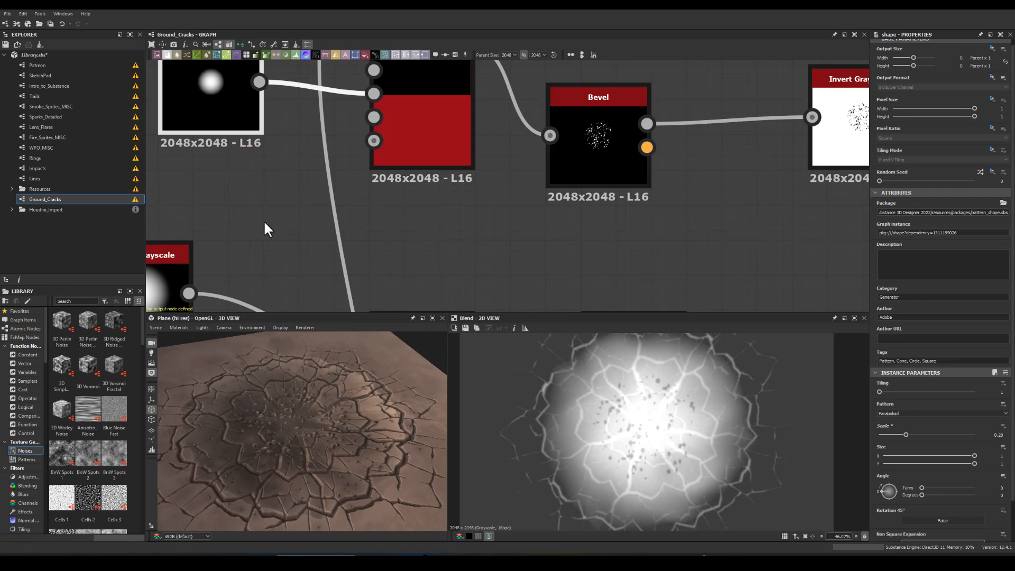
pyautogui.moveTo(279, 236); pyautogui.dragTo(346, 192, button='middle')
pyautogui.scroll(-3, 335, 233)
pyautogui.moveTo(335, 403)
pyautogui.mouseDown()
pyautogui.moveTo(289, 444)
pyautogui.moveTo(245, 432)
pyautogui.moveTo(315, 423)
pyautogui.moveTo(338, 391)
pyautogui.mouseUp()
pyautogui.scroll(3, 286, 438)
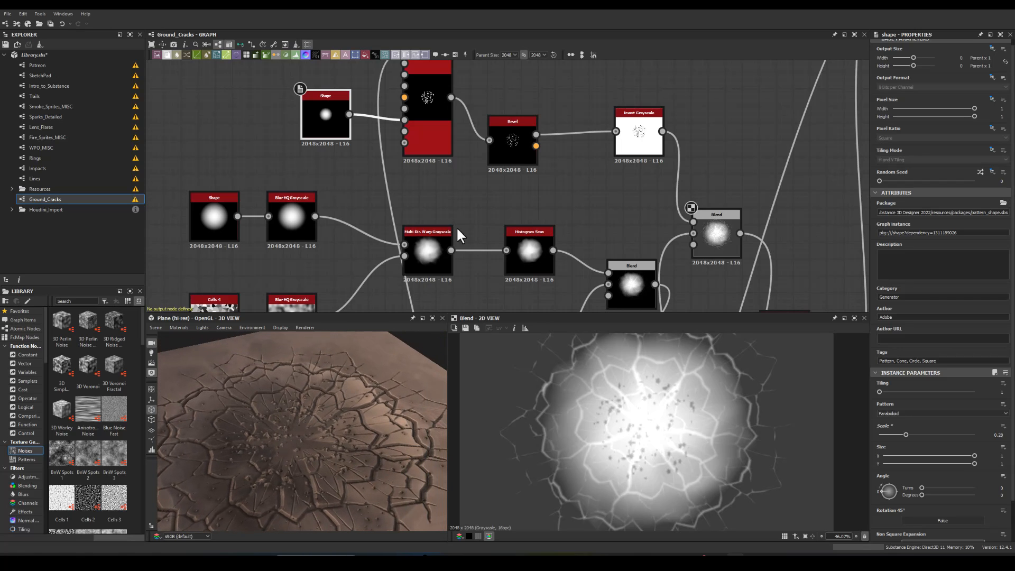
# Step: Tidy the graph by repositioning the Blend node that feeds the ambient occlusion chain
pyautogui.scroll(-4, 344, 175)
pyautogui.moveTo(504, 177); pyautogui.dragTo(467, 205, button='middle')
pyautogui.moveTo(440, 102); pyautogui.dragTo(608, 222)
pyautogui.moveTo(586, 167); pyautogui.dragTo(693, 151)
pyautogui.click(556, 205)
pyautogui.moveTo(556, 205); pyautogui.dragTo(539, 103, button='middle')
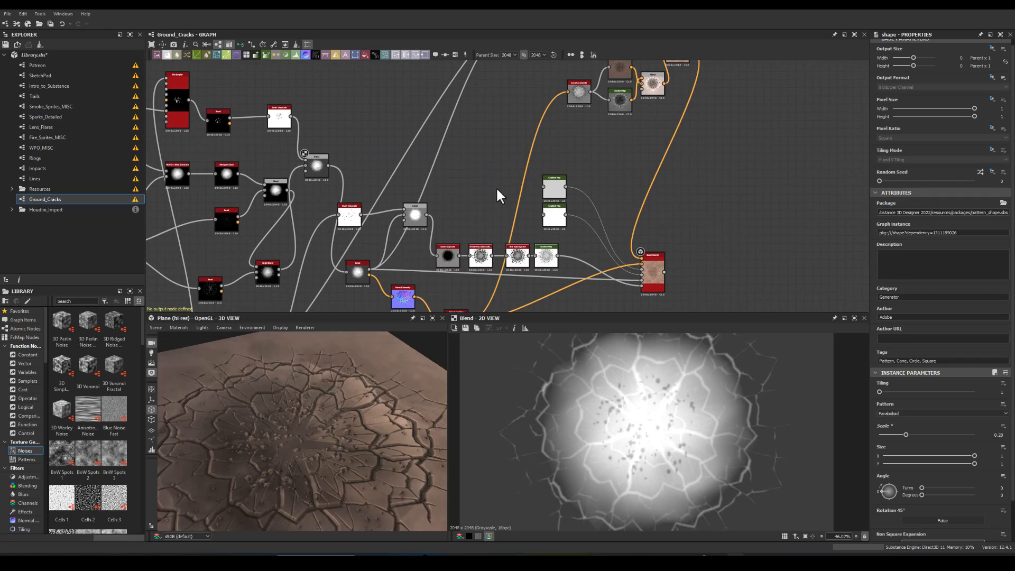
pyautogui.moveTo(496, 189); pyautogui.dragTo(504, 224, button='middle')
pyautogui.moveTo(426, 252); pyautogui.dragTo(410, 264)
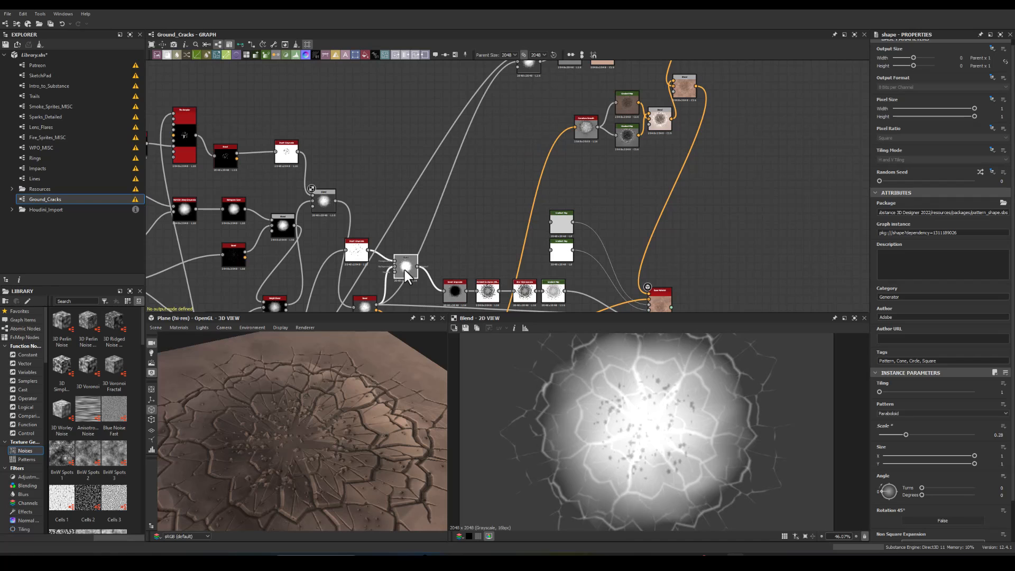
pyautogui.moveTo(370, 189); pyautogui.dragTo(369, 131, button='middle')
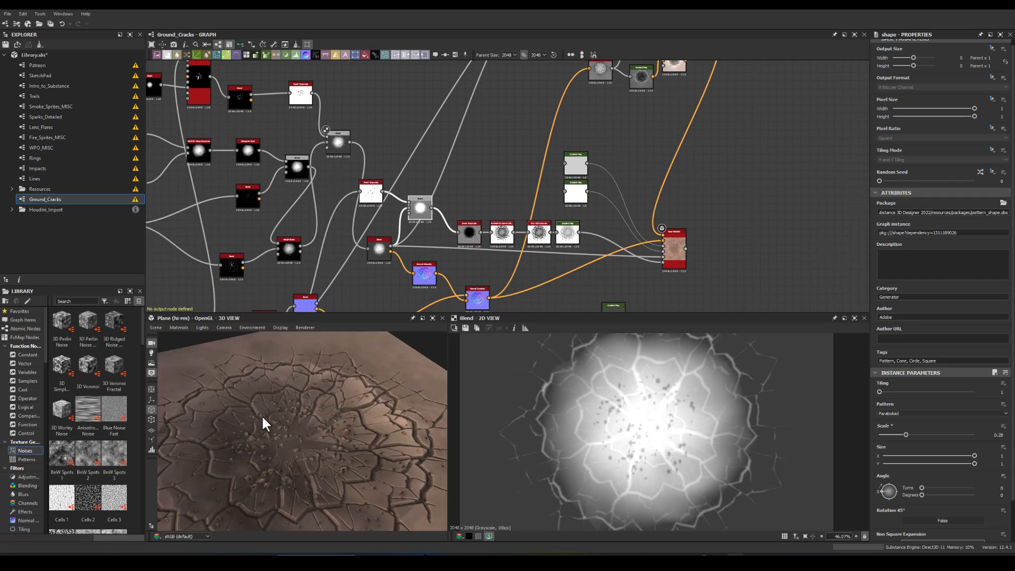
# Step: Preview the height output of the crack Bevel feeding the Height Blend in the 2D view
pyautogui.scroll(5, 292, 233)
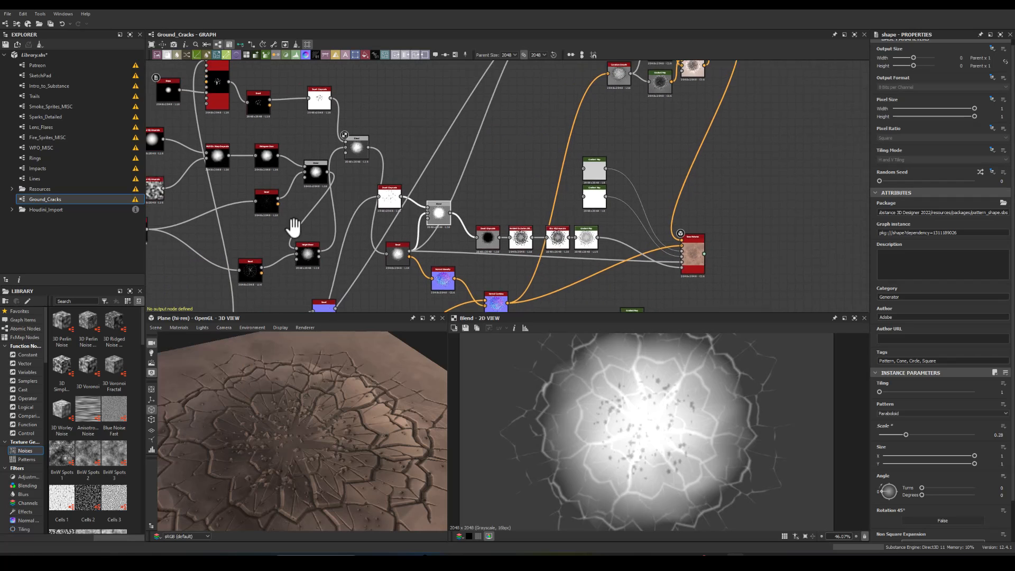
pyautogui.doubleClick(306, 244)
pyautogui.scroll(-1, 327, 200)
pyautogui.moveTo(336, 199); pyautogui.dragTo(318, 218, button='middle')
pyautogui.click(317, 213)
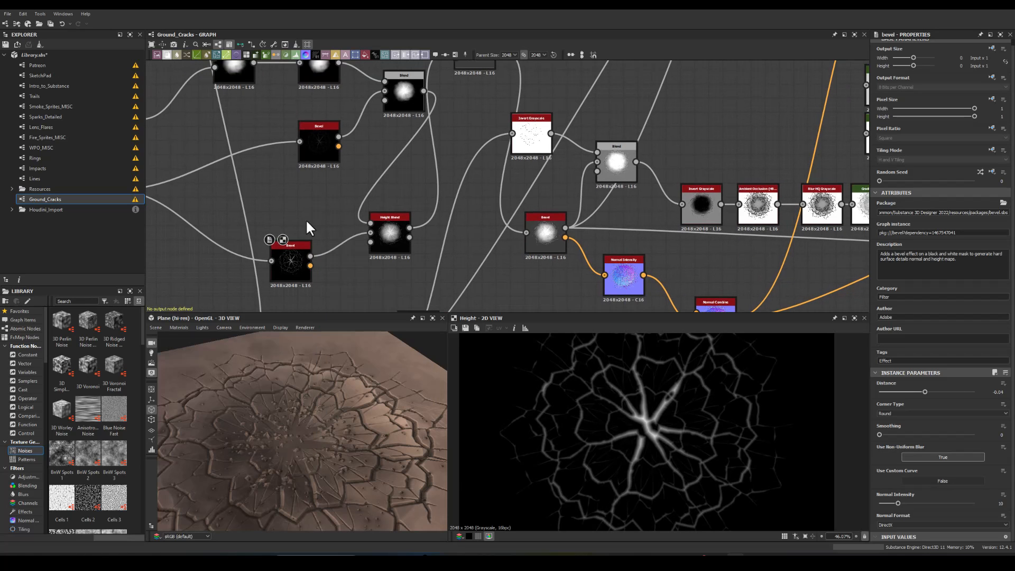
pyautogui.scroll(5, 287, 258)
pyautogui.click(284, 260)
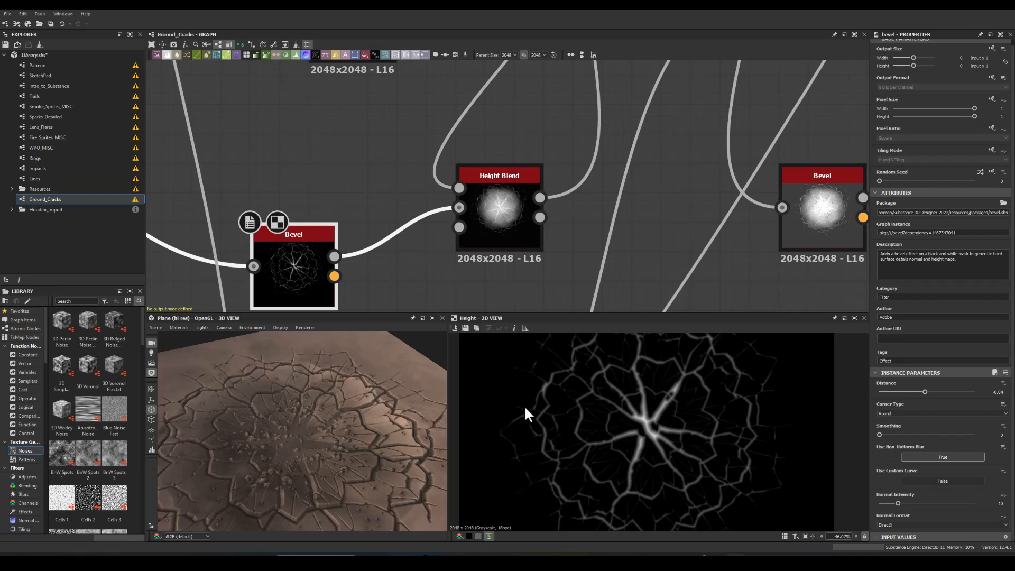
pyautogui.scroll(-1, 370, 285)
pyautogui.scroll(-1, 365, 182)
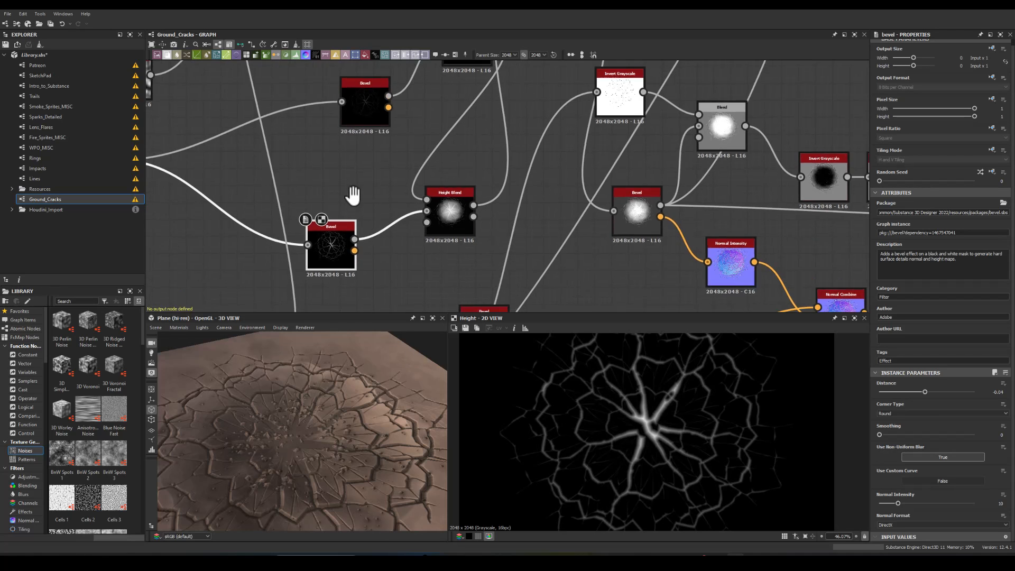
# Step: Add a Histogram Scan node from the crack Bevel's height output and place it beside the debris Blend
pyautogui.moveTo(360, 185); pyautogui.dragTo(313, 249, button='middle')
pyautogui.moveTo(308, 290); pyautogui.dragTo(592, 77)
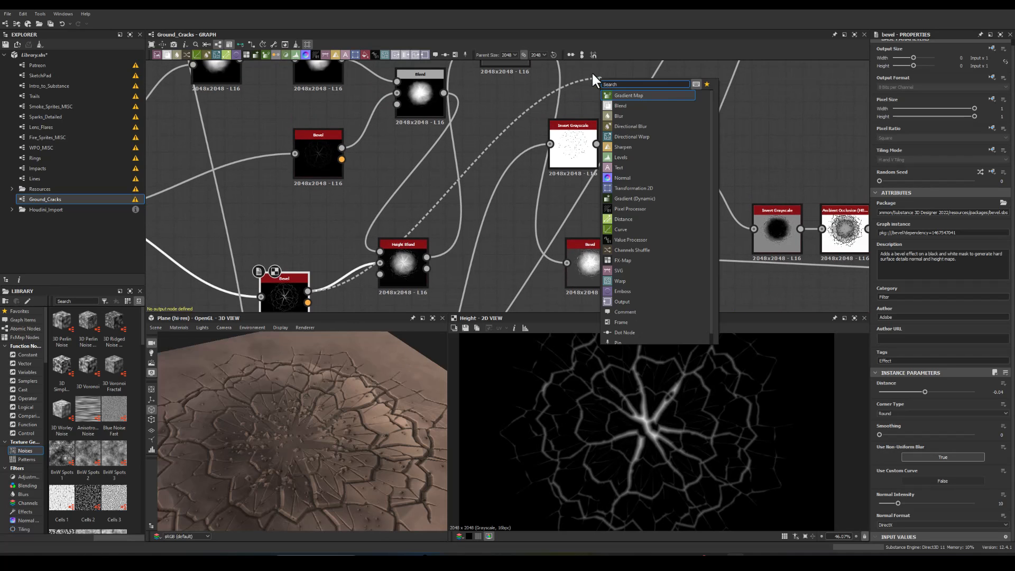
pyautogui.write('scan')
pyautogui.click(619, 137)
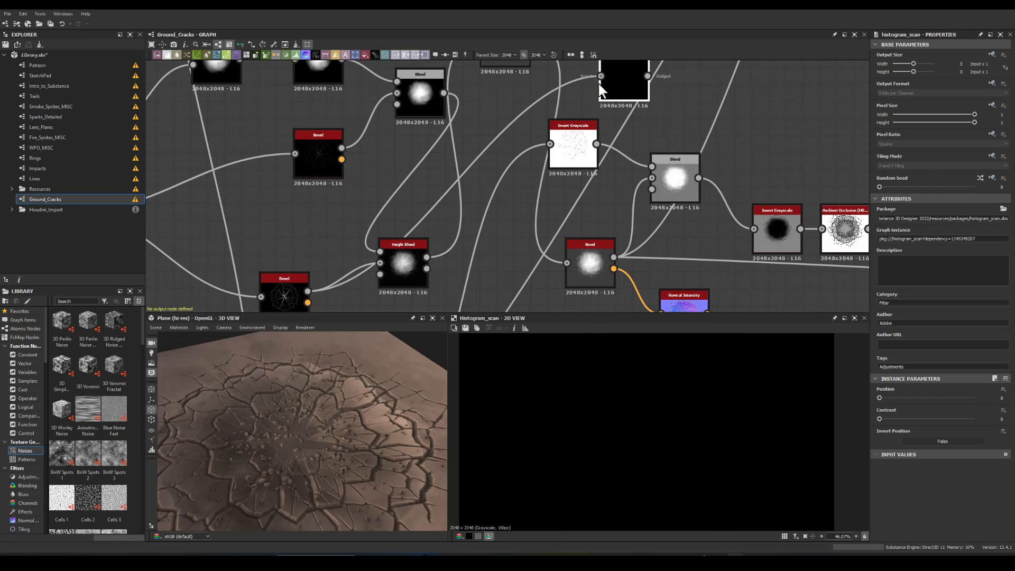
pyautogui.moveTo(620, 136); pyautogui.dragTo(537, 240, button='middle')
pyautogui.moveTo(537, 175); pyautogui.dragTo(527, 94)
# Step: Set the new Histogram Scan's Position to 0.79 and Contrast to 0.33, and shift the Height Blend node slightly
pyautogui.moveTo(879, 398); pyautogui.dragTo(947, 404)
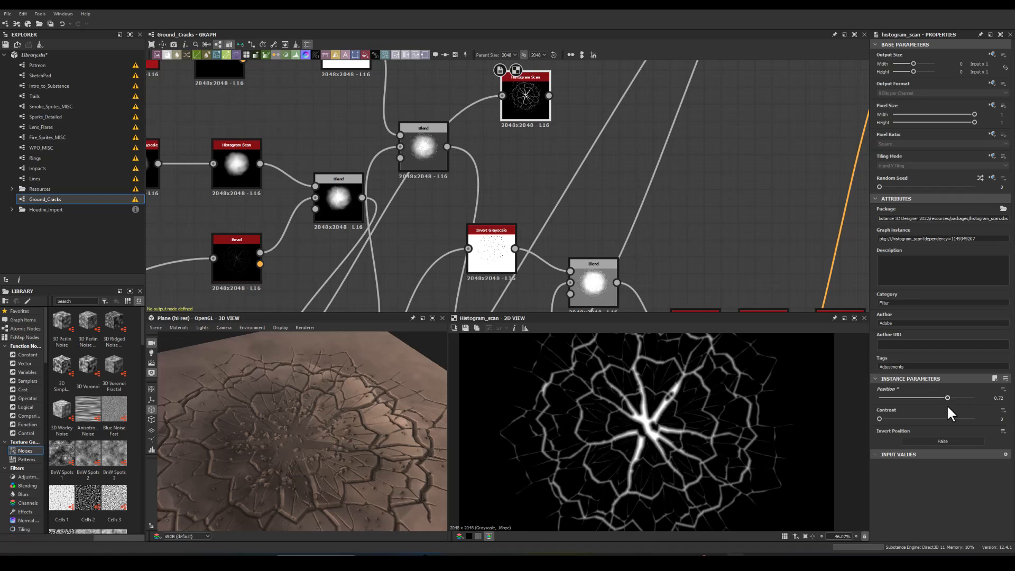
pyautogui.moveTo(879, 419); pyautogui.dragTo(954, 398)
pyautogui.moveTo(506, 152); pyautogui.dragTo(471, 241, button='middle')
pyautogui.scroll(-3, 415, 227)
pyautogui.moveTo(325, 229); pyautogui.dragTo(354, 98, button='middle')
pyautogui.moveTo(372, 230)
pyautogui.mouseDown()
pyautogui.moveTo(387, 220)
pyautogui.moveTo(382, 230)
pyautogui.mouseUp()
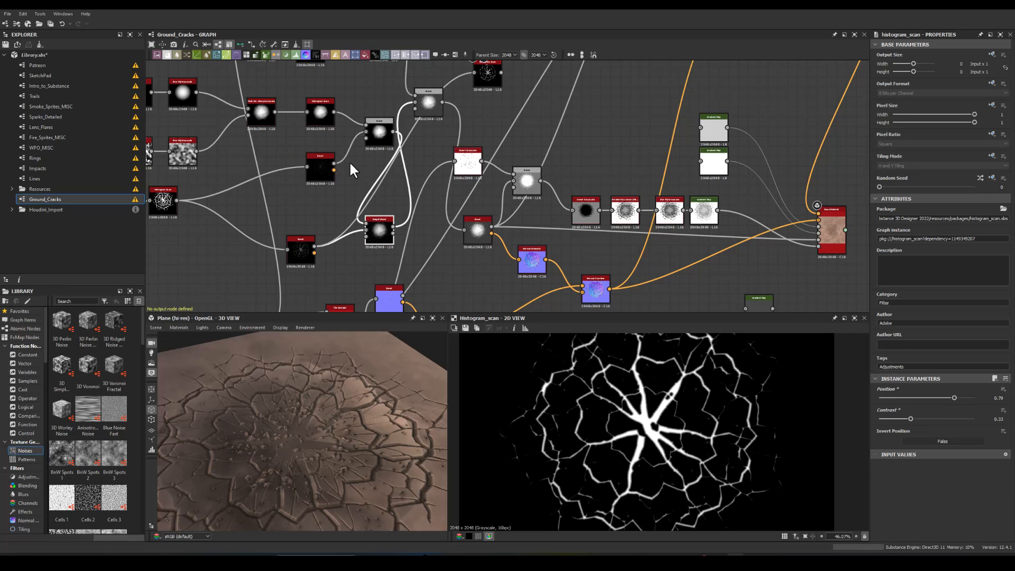
# Step: Add a Gradient Map from the crack Histogram Scan's output and place it below the existing colour Gradient Maps
pyautogui.moveTo(349, 169); pyautogui.dragTo(230, 268, button='middle')
pyautogui.moveTo(387, 205); pyautogui.dragTo(368, 206, button='middle')
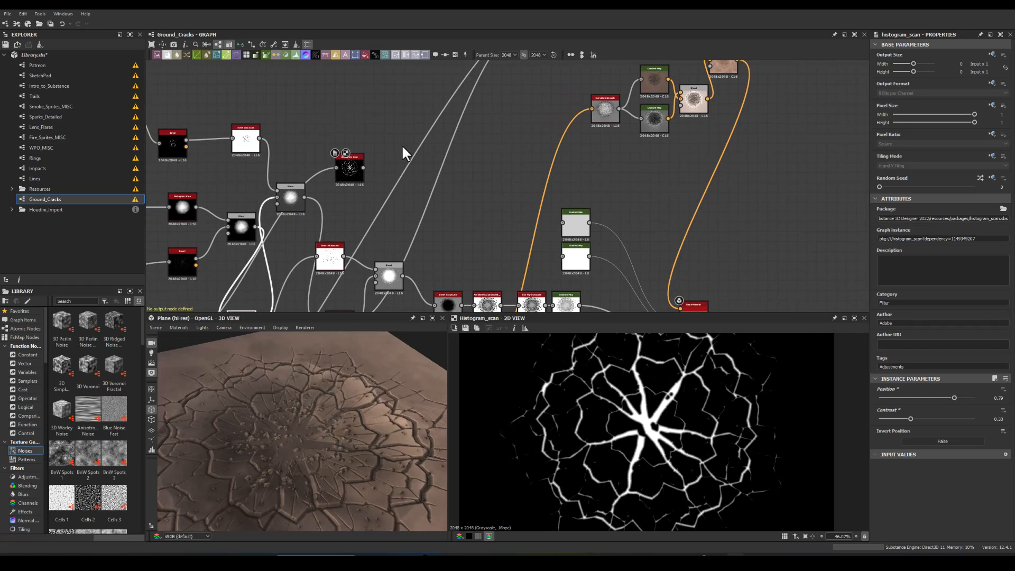
pyautogui.moveTo(385, 168); pyautogui.dragTo(335, 200, button='middle')
pyautogui.moveTo(320, 206); pyautogui.dragTo(598, 212)
pyautogui.write('gra')
pyautogui.click(621, 227)
pyautogui.moveTo(618, 206); pyautogui.dragTo(559, 253, button='middle')
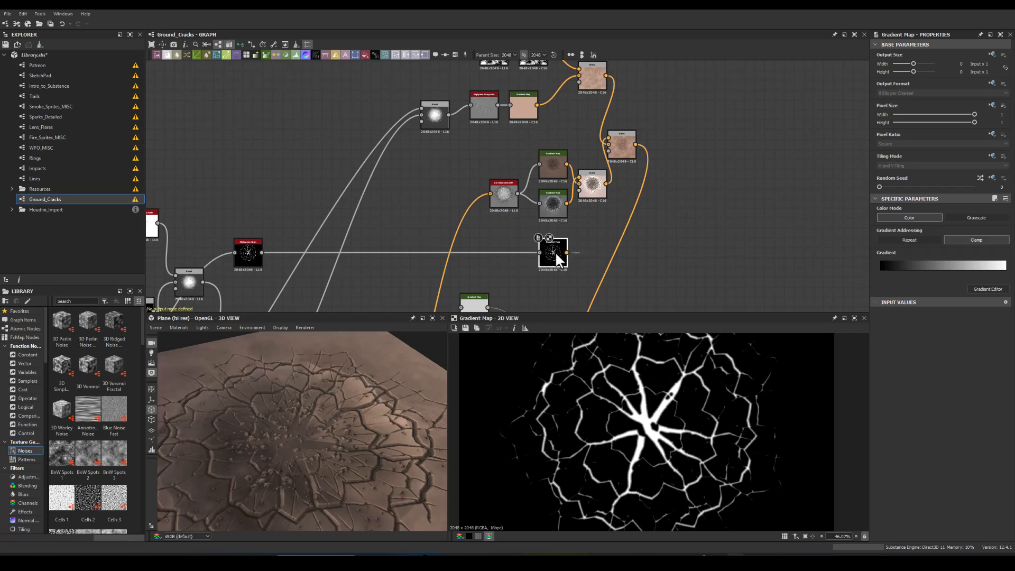
# Step: Add a Blend node after the final colour Blend and feed the crack Gradient Map into its foreground input
pyautogui.moveTo(623, 146); pyautogui.dragTo(766, 224)
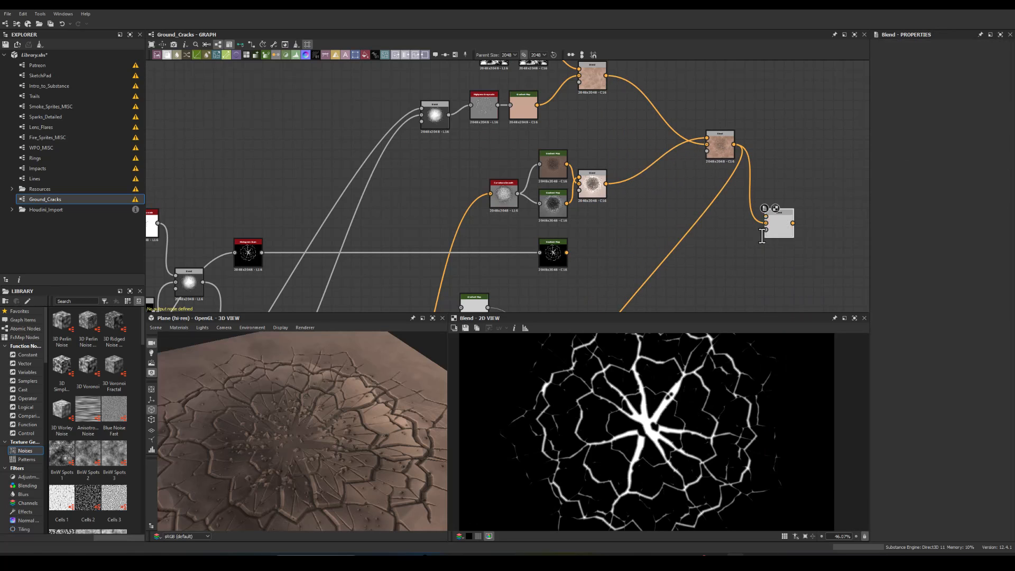
pyautogui.moveTo(750, 233); pyautogui.dragTo(717, 201, button='middle')
pyautogui.moveTo(742, 189); pyautogui.dragTo(714, 218)
pyautogui.moveTo(534, 220); pyautogui.dragTo(704, 214)
pyautogui.moveTo(645, 270); pyautogui.dragTo(656, 209, button='middle')
# Step: Route the material's colour output through the new crack Blend and set its Blending Mode to Add (Linear Dodge)
pyautogui.moveTo(738, 158); pyautogui.dragTo(556, 306)
pyautogui.moveTo(710, 167); pyautogui.dragTo(674, 195, button='middle')
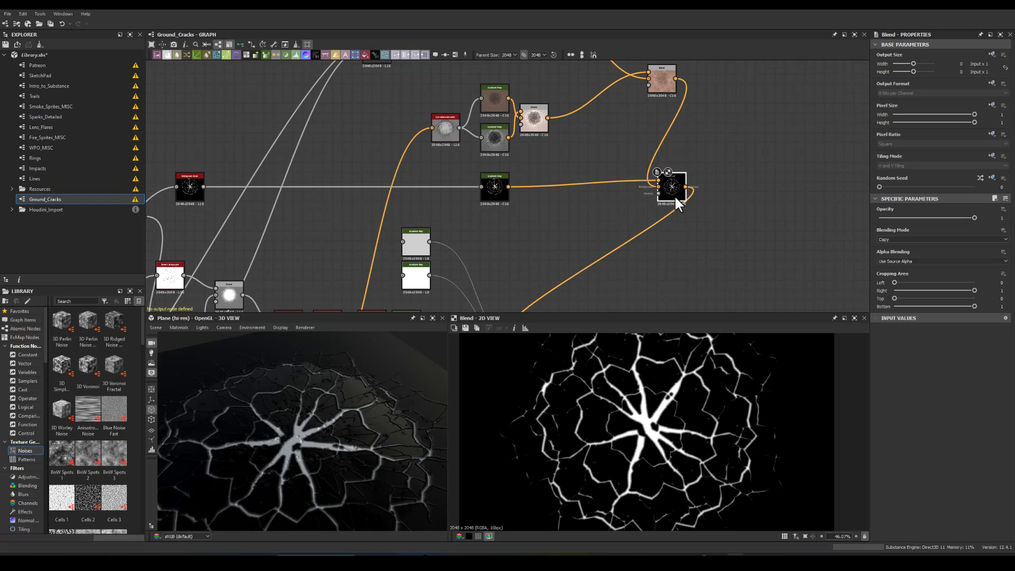
pyautogui.click(881, 239)
pyautogui.click(880, 249)
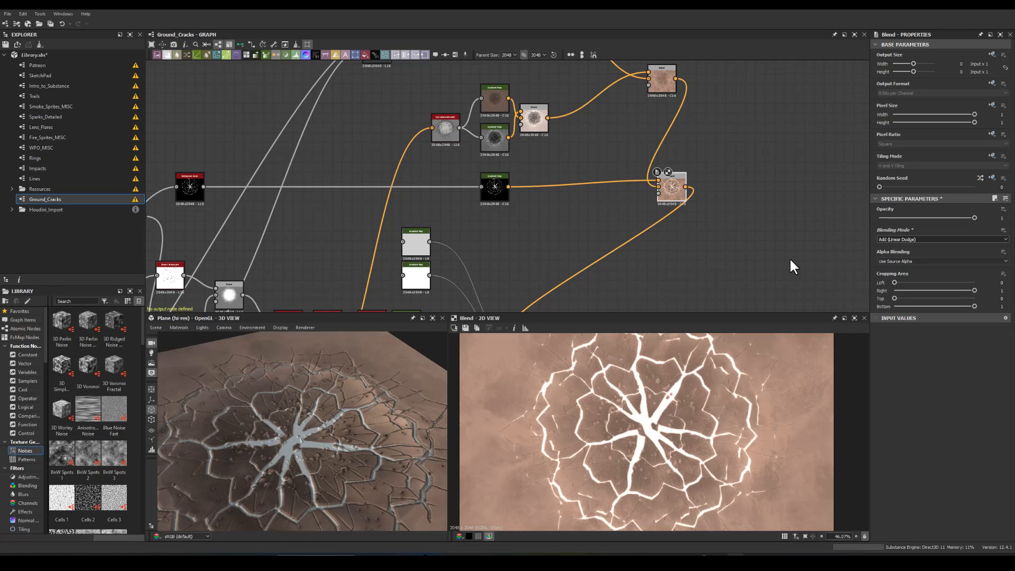
# Step: In the crack Gradient Map, recolour the light grey key to red #ff0000, delete the white end key and move the red key to position 1
pyautogui.click(494, 188)
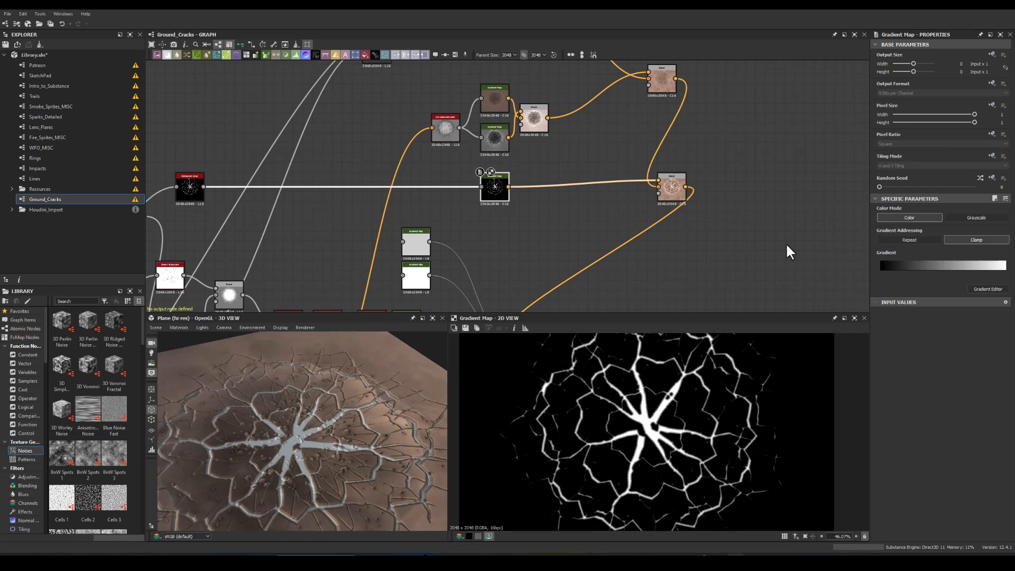
pyautogui.click(979, 288)
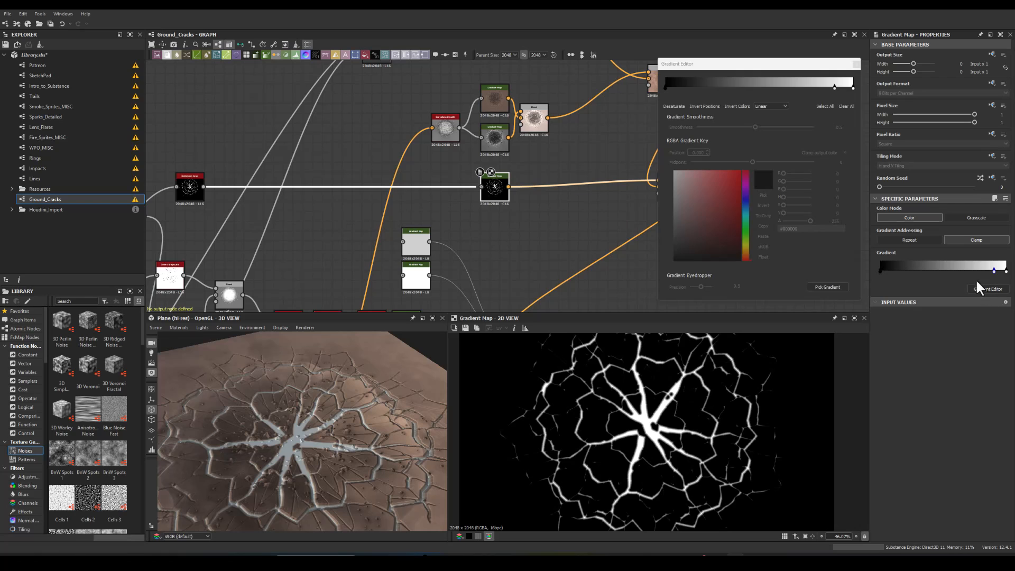
pyautogui.click(834, 88)
pyautogui.moveTo(716, 190); pyautogui.dragTo(759, 148)
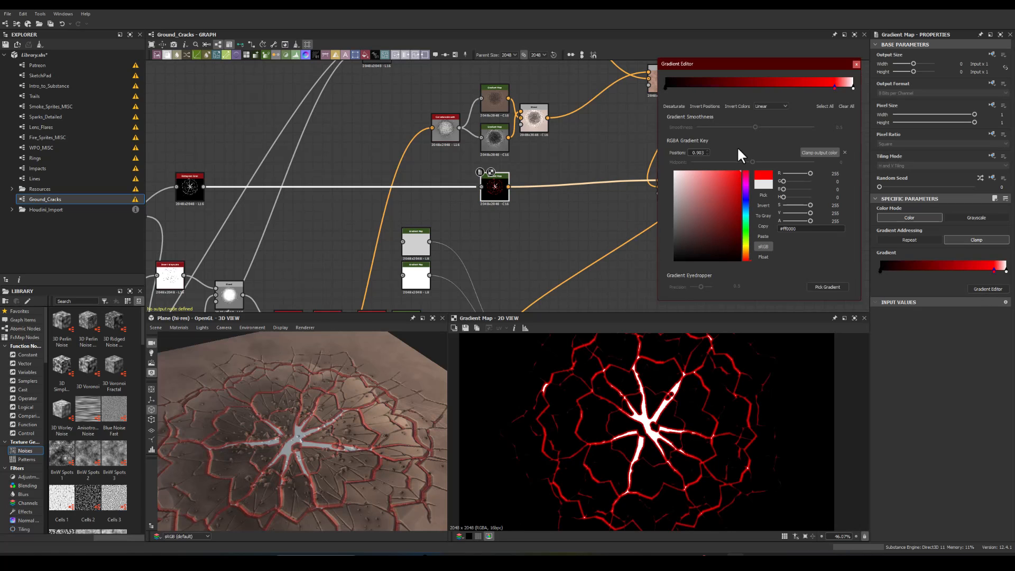
pyautogui.click(851, 86)
pyautogui.press('Delete')
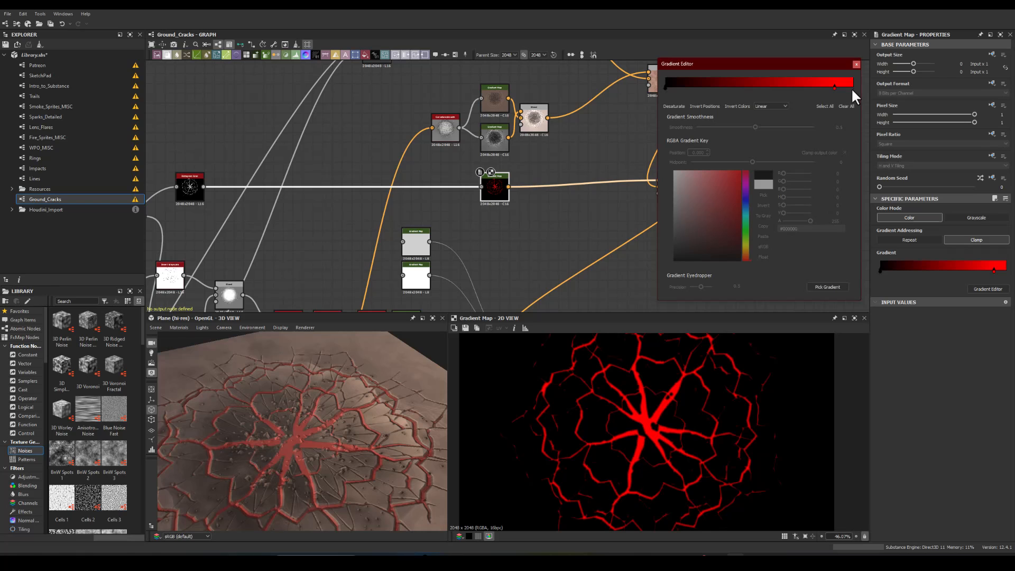
pyautogui.moveTo(833, 88); pyautogui.dragTo(853, 100)
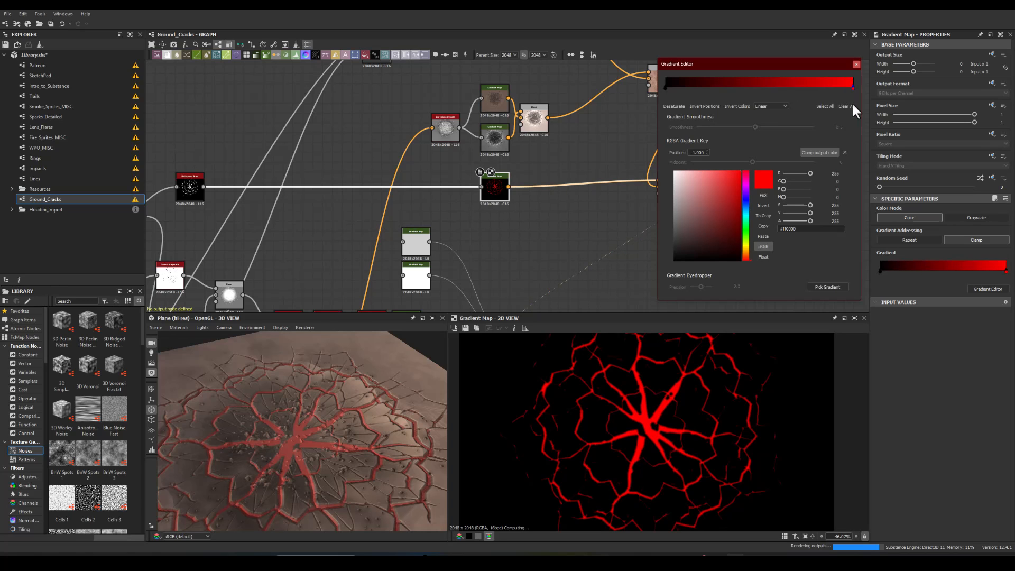
# Step: Fine-tune the hue of the crack gradient's end key to red #ff0700 and close the Gradient Editor
pyautogui.click(746, 256)
pyautogui.moveTo(732, 248); pyautogui.dragTo(783, 164)
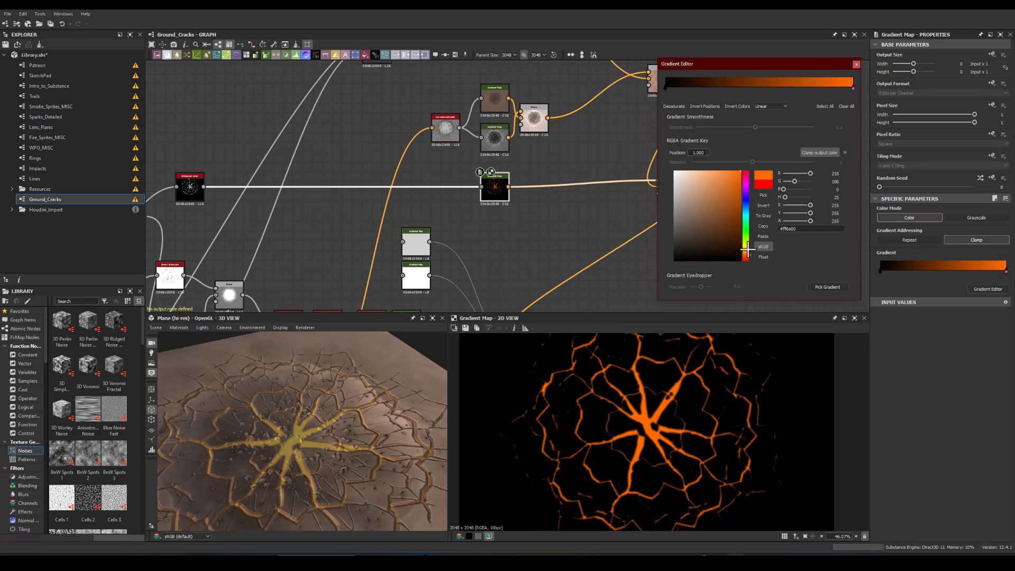
pyautogui.moveTo(747, 257); pyautogui.dragTo(750, 261)
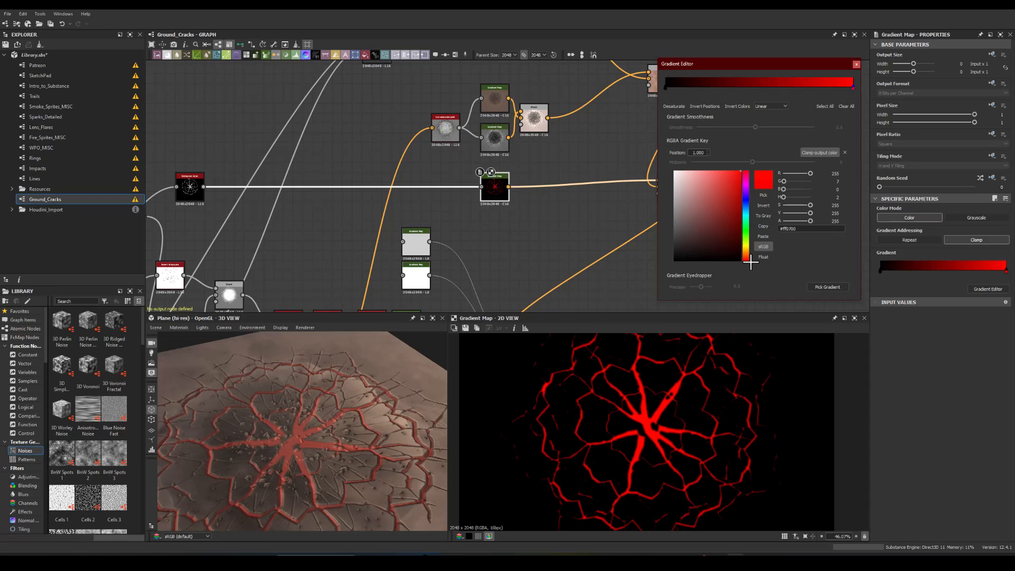
pyautogui.click(856, 64)
pyautogui.moveTo(360, 367); pyautogui.dragTo(280, 448)
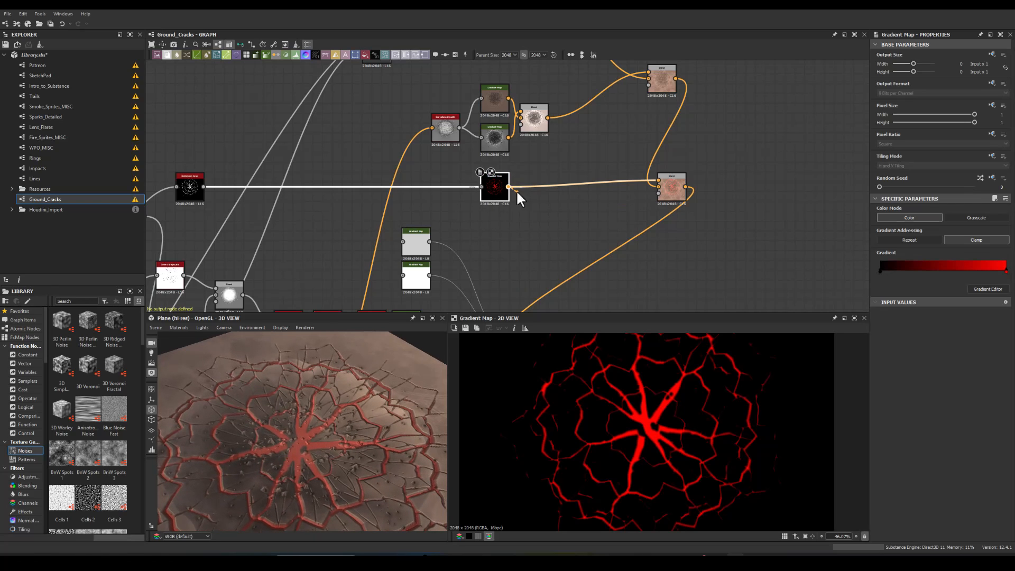
# Step: Insert a Glow node between the red crack Gradient Map and the Add (Linear Dodge) Blend
pyautogui.moveTo(508, 187); pyautogui.dragTo(537, 209)
pyautogui.write('glo')
pyautogui.click(549, 225)
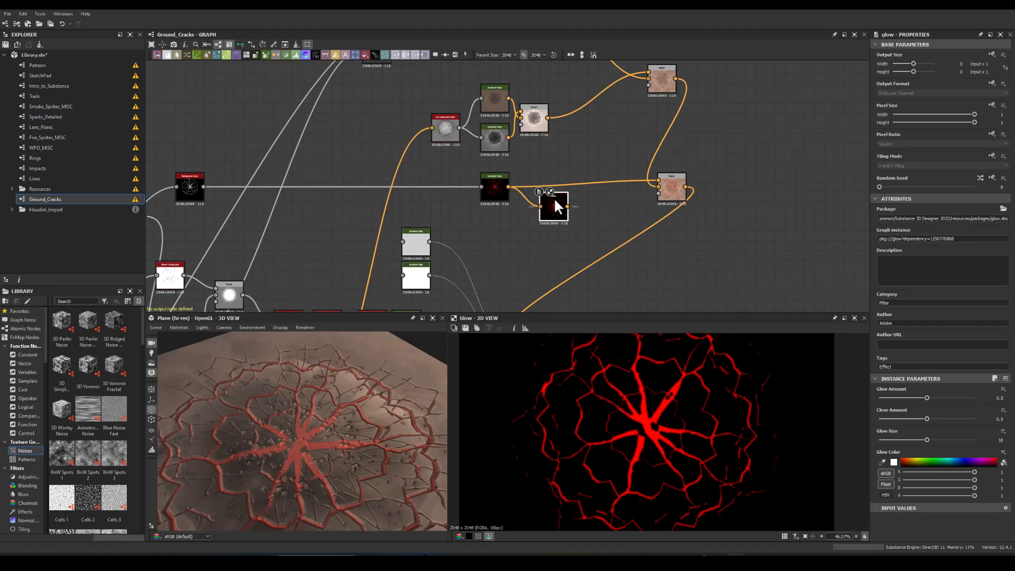
pyautogui.moveTo(640, 179); pyautogui.dragTo(656, 181)
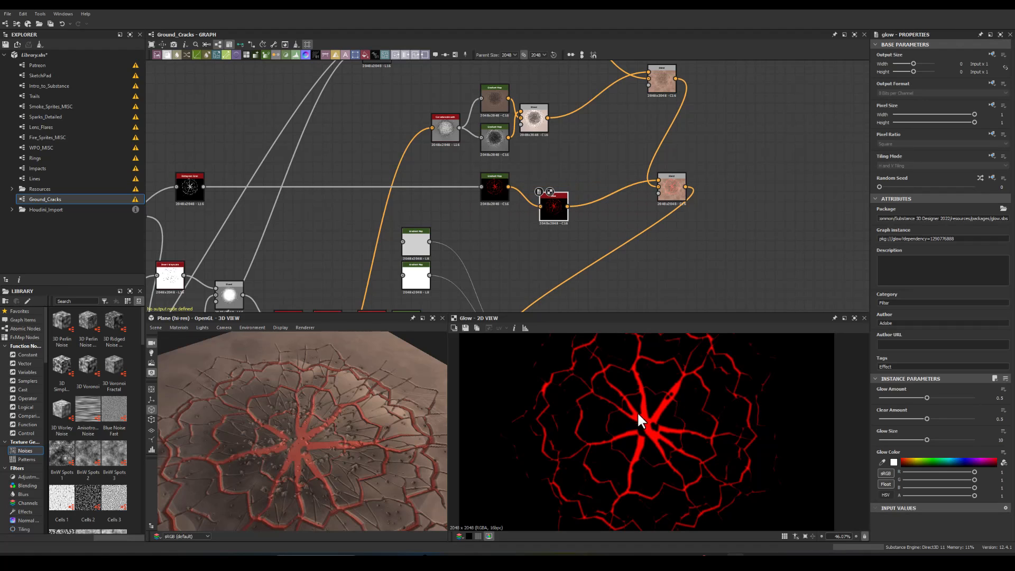
# Step: Set Glow Amount to 0.93, Clear Amount to 0.24, Glow Size to 5.15 and Glow Color to red, and place the Glow node beside its Gradient Map
pyautogui.moveTo(926, 397); pyautogui.dragTo(902, 418)
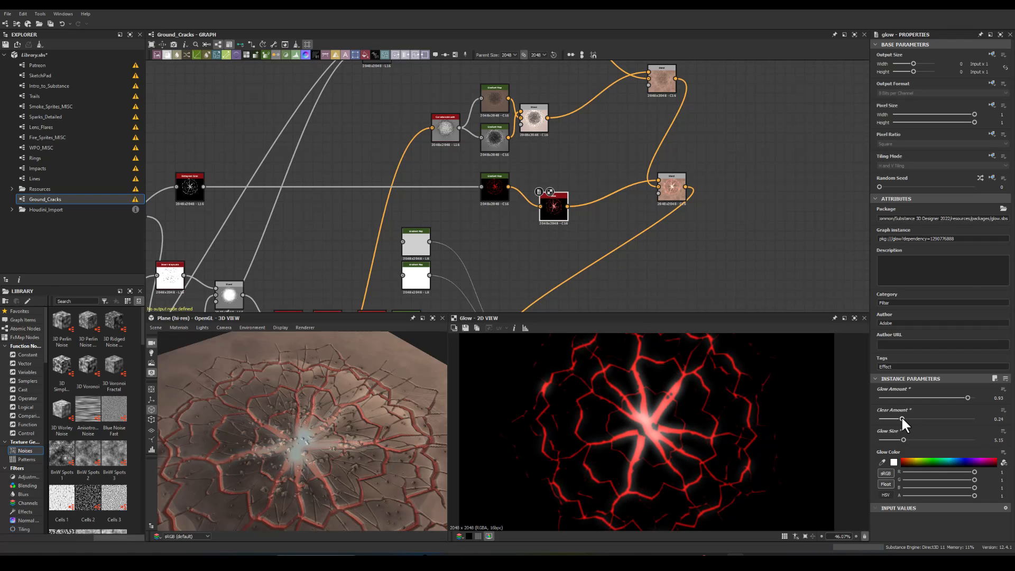
pyautogui.click(894, 462)
pyautogui.moveTo(339, 367); pyautogui.dragTo(403, 330)
pyautogui.click(506, 309)
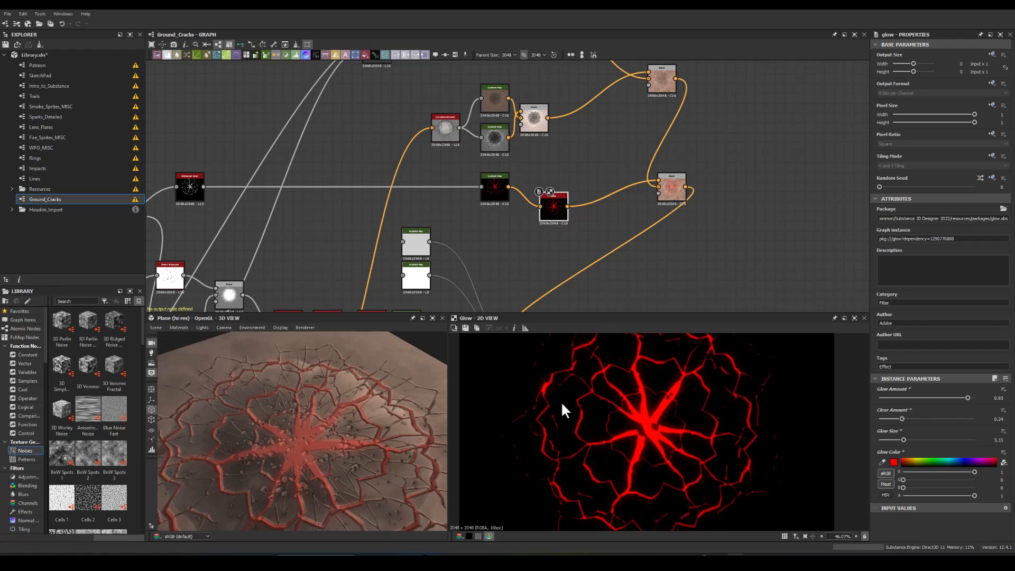
pyautogui.moveTo(502, 186); pyautogui.dragTo(473, 197)
pyautogui.moveTo(549, 204); pyautogui.dragTo(500, 204)
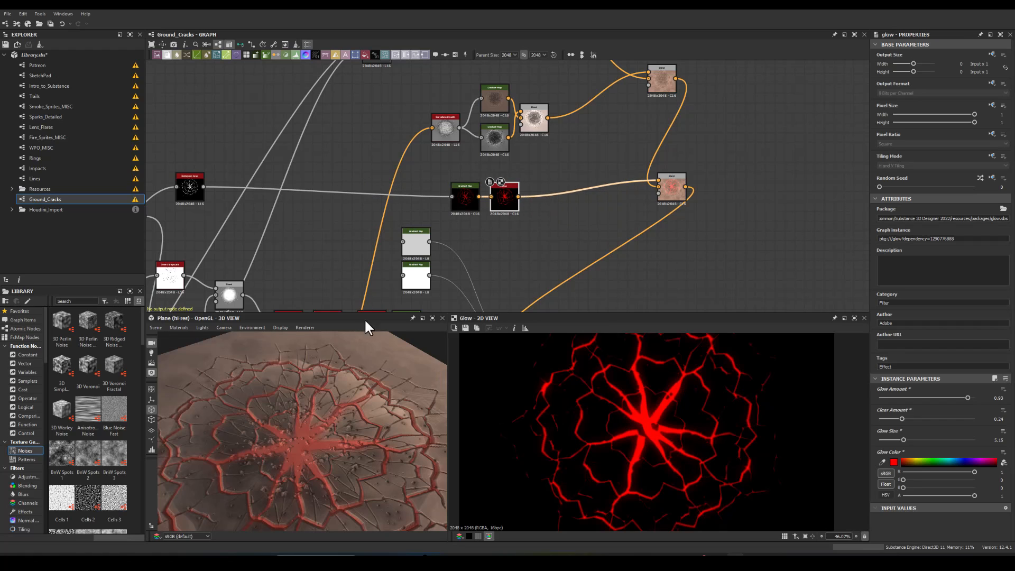
# Step: Set the Radius of the Splatter Circular node for the radial cracks to 0.18
pyautogui.moveTo(321, 235); pyautogui.dragTo(931, 227, button='middle')
pyautogui.moveTo(450, 175); pyautogui.dragTo(656, 138, button='middle')
pyautogui.moveTo(338, 132); pyautogui.dragTo(532, 126, button='middle')
pyautogui.moveTo(290, 151); pyautogui.dragTo(348, 81, button='middle')
pyautogui.moveTo(245, 179); pyautogui.dragTo(272, 159, button='middle')
pyautogui.scroll(3, 425, 185)
pyautogui.moveTo(610, 213); pyautogui.dragTo(179, 158, button='middle')
pyautogui.click(564, 189)
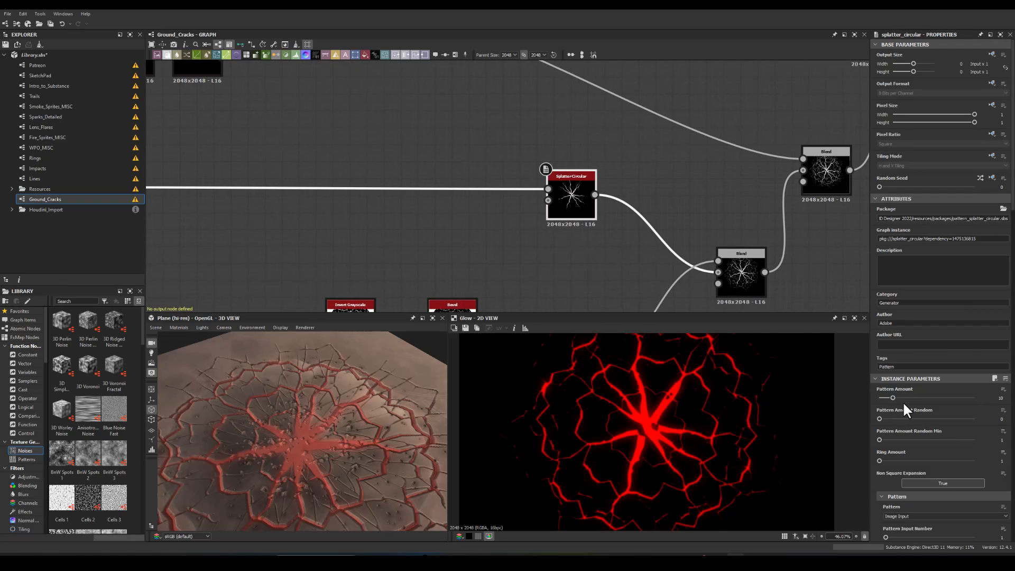
pyautogui.scroll(-9, 934, 420)
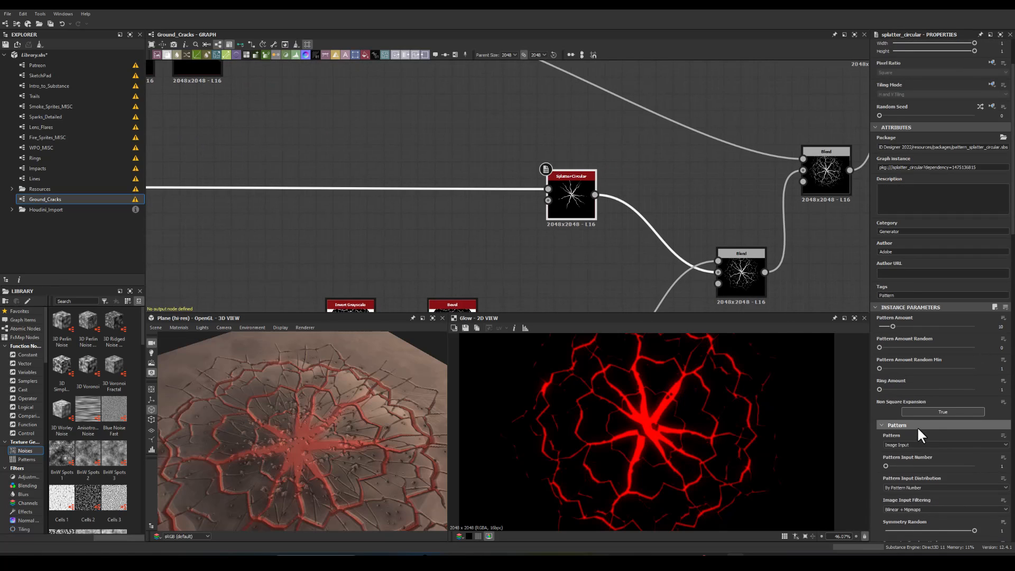
pyautogui.moveTo(904, 366); pyautogui.dragTo(898, 366)
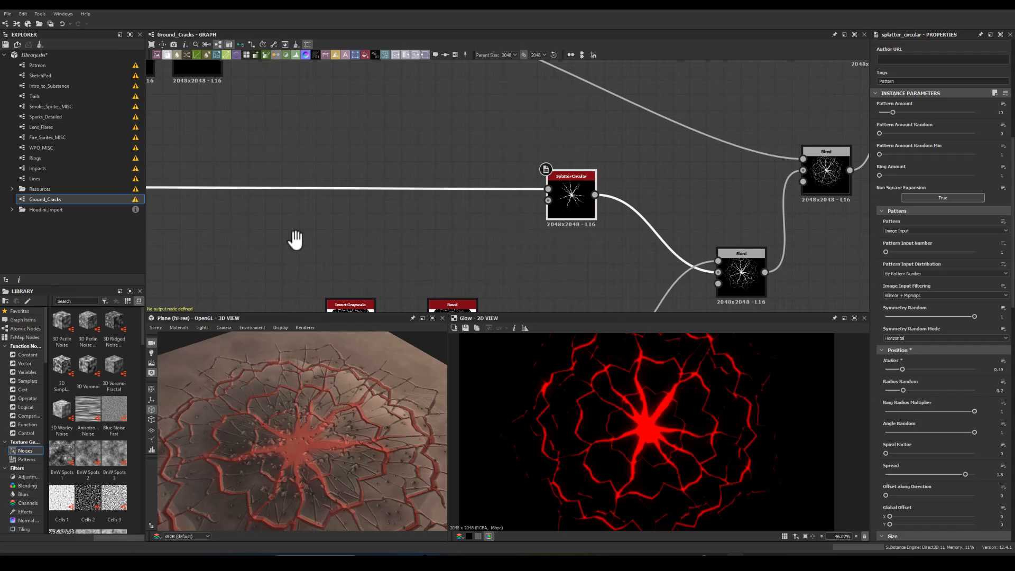
# Step: Set the Splatter Circular's Size Y to 0.28 and its Radius to 0.27
pyautogui.moveTo(296, 240); pyautogui.dragTo(640, 240, button='middle')
pyautogui.moveTo(768, 257); pyautogui.dragTo(407, 206, button='middle')
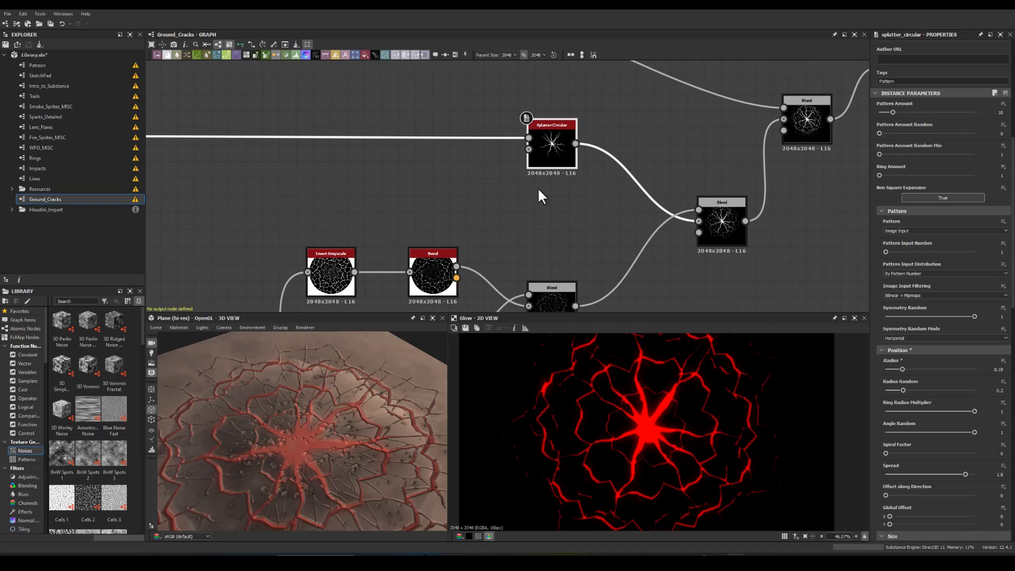
pyautogui.scroll(-4, 835, 388)
pyautogui.scroll(-4, 904, 454)
pyautogui.scroll(-5, 899, 456)
pyautogui.moveTo(902, 373); pyautogui.dragTo(913, 372)
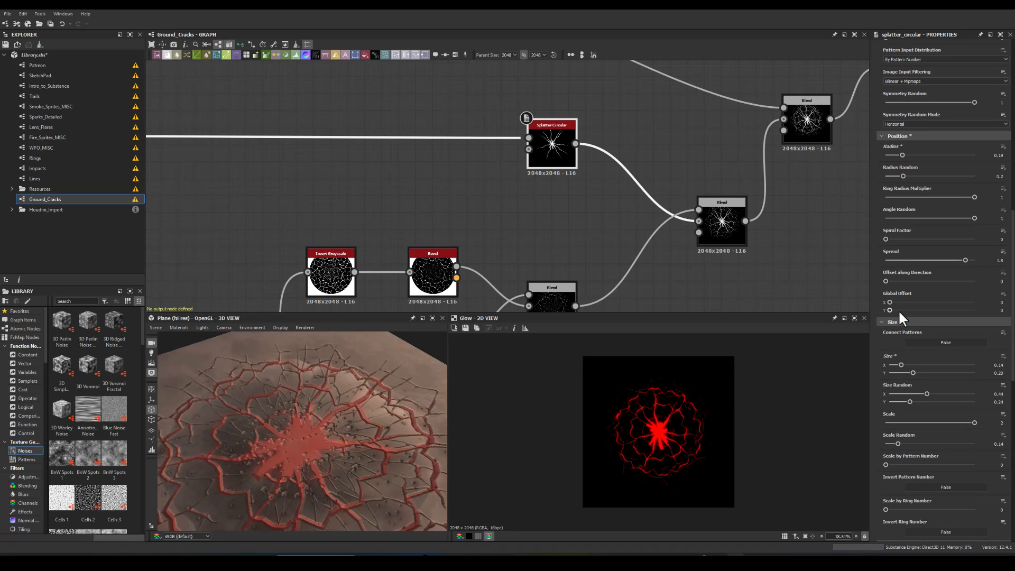
pyautogui.moveTo(902, 154); pyautogui.dragTo(908, 148)
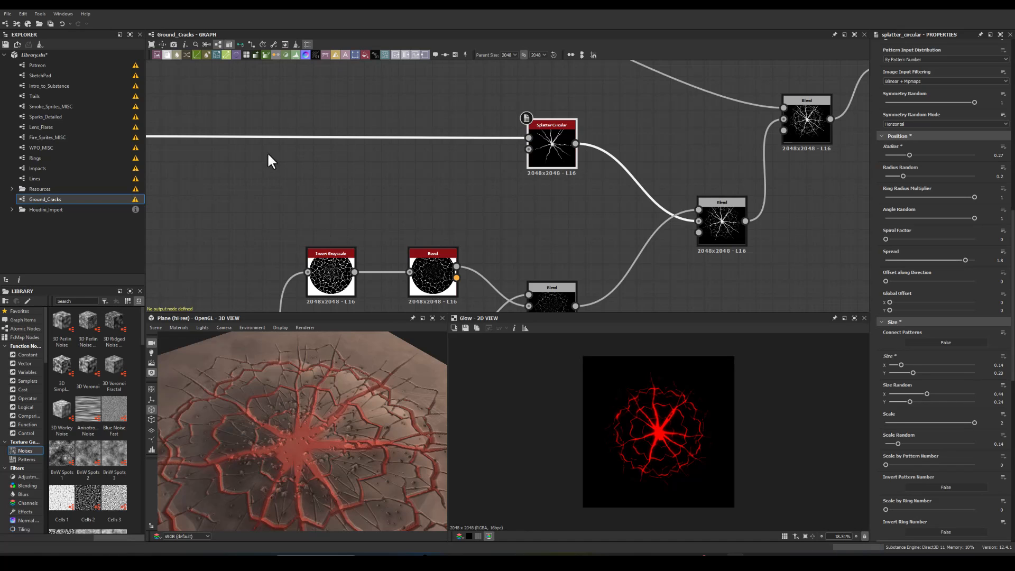
# Step: Set the Position to 0.07 on the Histogram Scan that shapes the crack line feeding the Splatter Circular
pyautogui.moveTo(216, 161); pyautogui.dragTo(494, 168, button='middle')
pyautogui.scroll(-2, 454, 187)
pyautogui.moveTo(198, 154); pyautogui.dragTo(259, 161, button='middle')
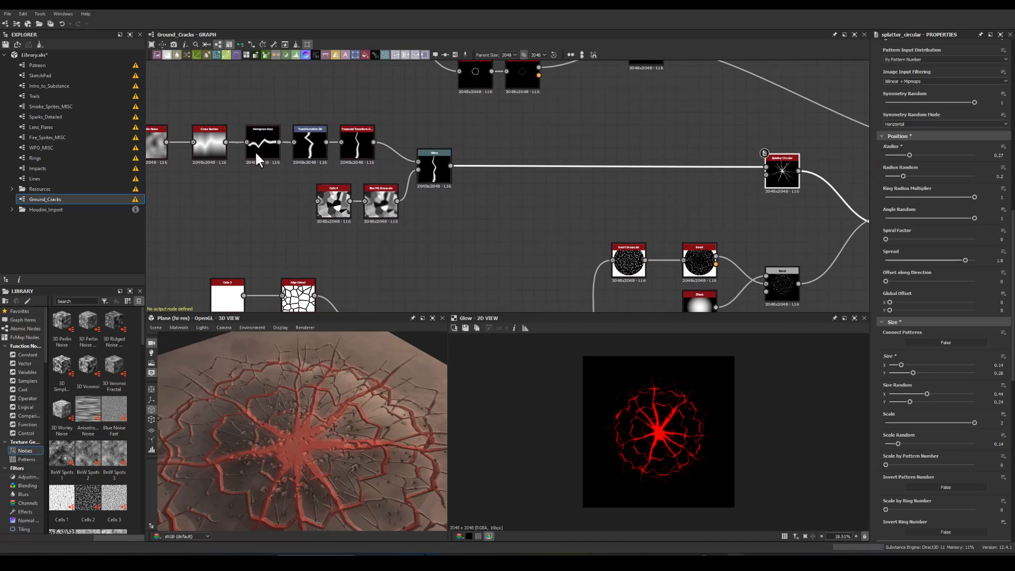
pyautogui.click(255, 151)
pyautogui.moveTo(886, 395)
pyautogui.mouseDown()
pyautogui.moveTo(898, 397)
pyautogui.moveTo(886, 396)
pyautogui.mouseUp()
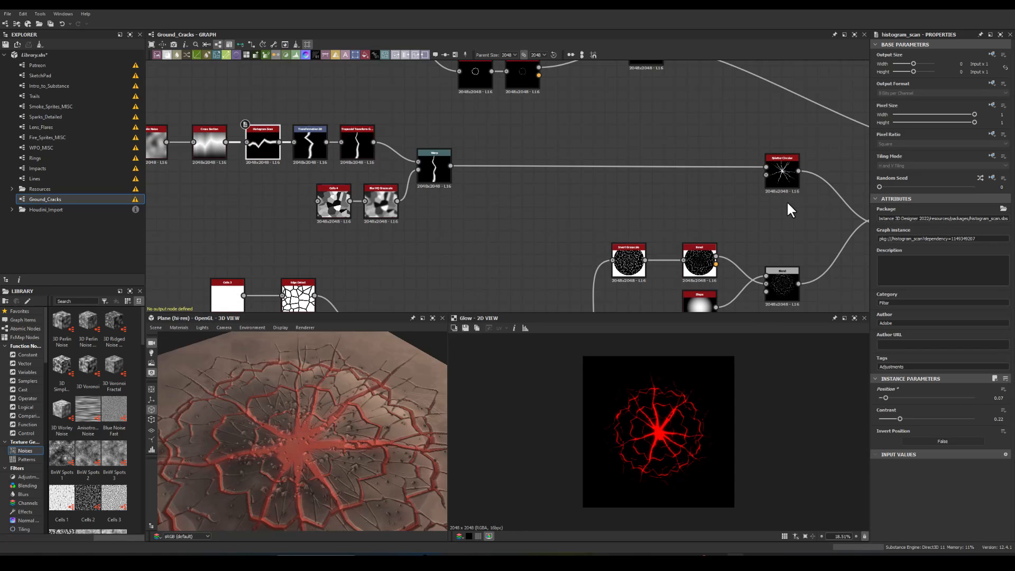
# Step: Set the Splatter Circular's Pattern Amount to 8 and its Ring Amount to 2
pyautogui.moveTo(776, 174); pyautogui.dragTo(776, 168)
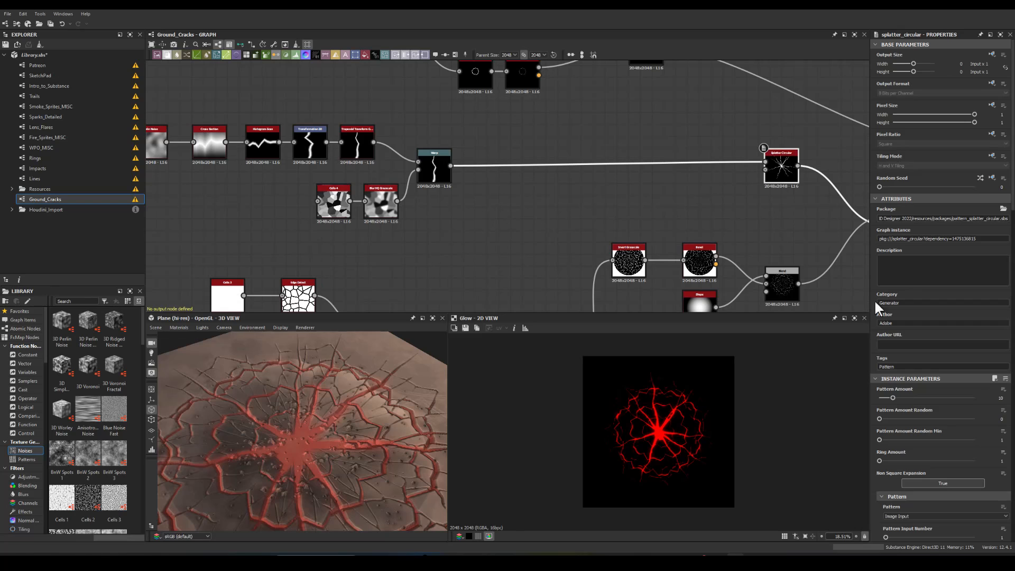
pyautogui.moveTo(893, 396); pyautogui.dragTo(891, 398)
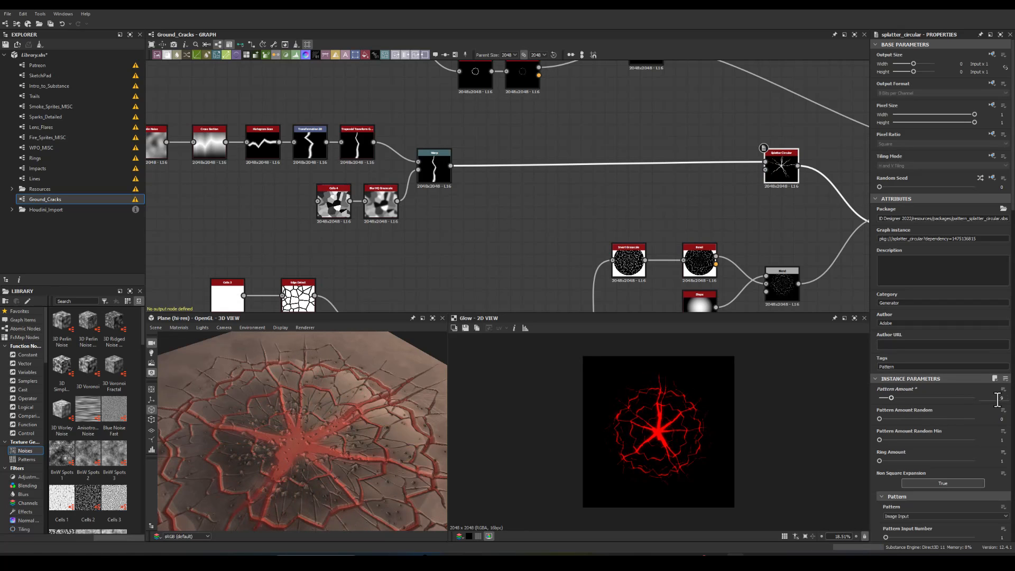
pyautogui.press('Return')
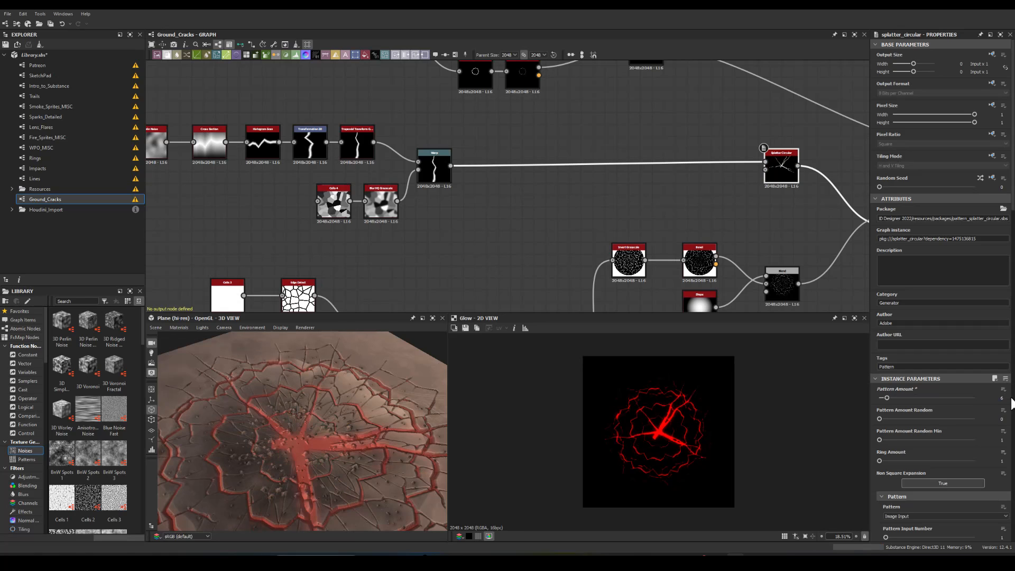
pyautogui.press('Return')
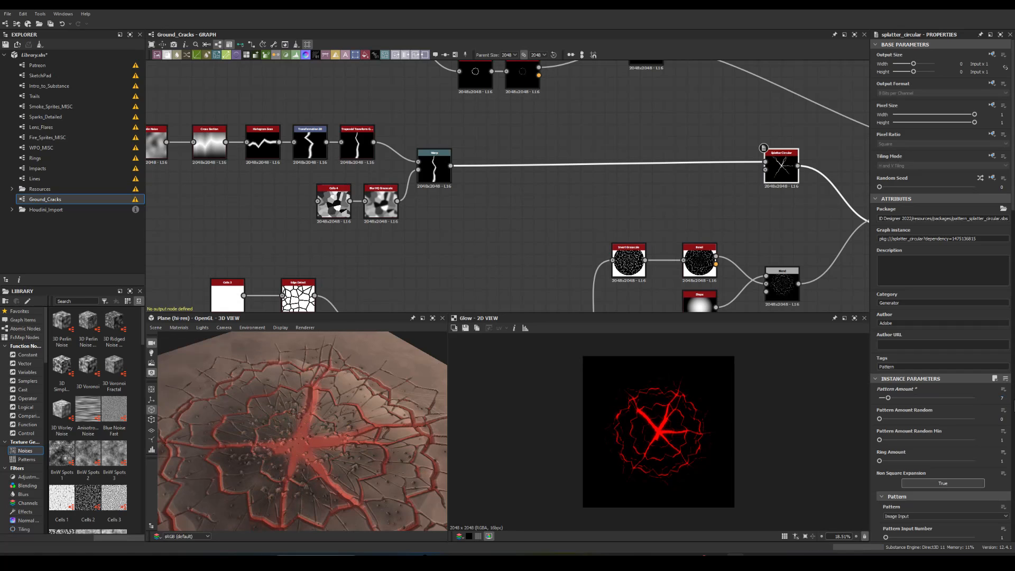
pyautogui.write('98')
pyautogui.press('Return')
pyautogui.doubleClick(1000, 398)
pyautogui.press('Return')
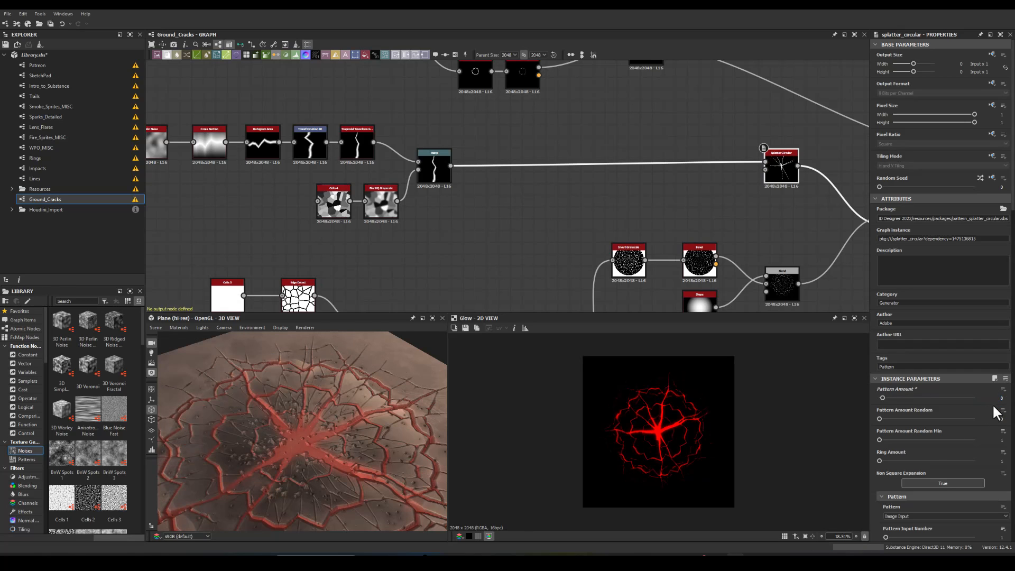
pyautogui.scroll(-5, 919, 441)
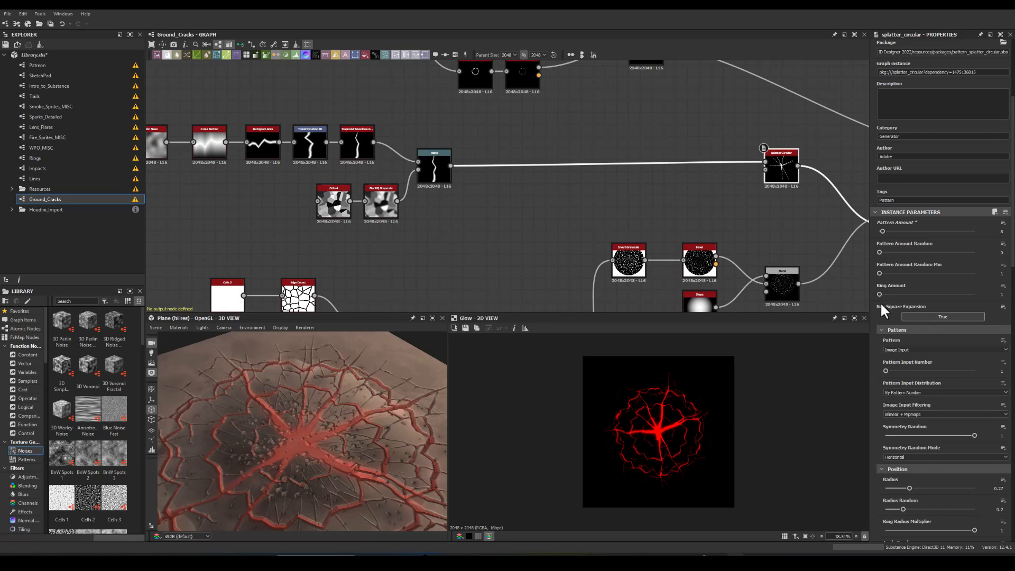
pyautogui.moveTo(883, 292)
pyautogui.mouseDown()
pyautogui.moveTo(902, 294)
pyautogui.moveTo(888, 290)
pyautogui.mouseUp()
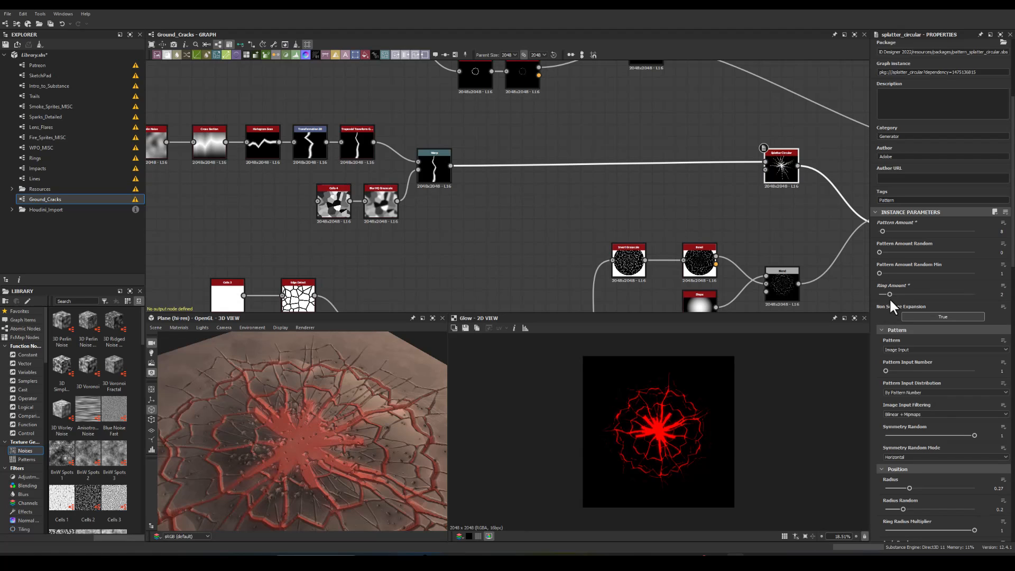
# Step: Try different Spiral Factor and Offset along Direction values on the Splatter Circular
pyautogui.scroll(-3, 893, 407)
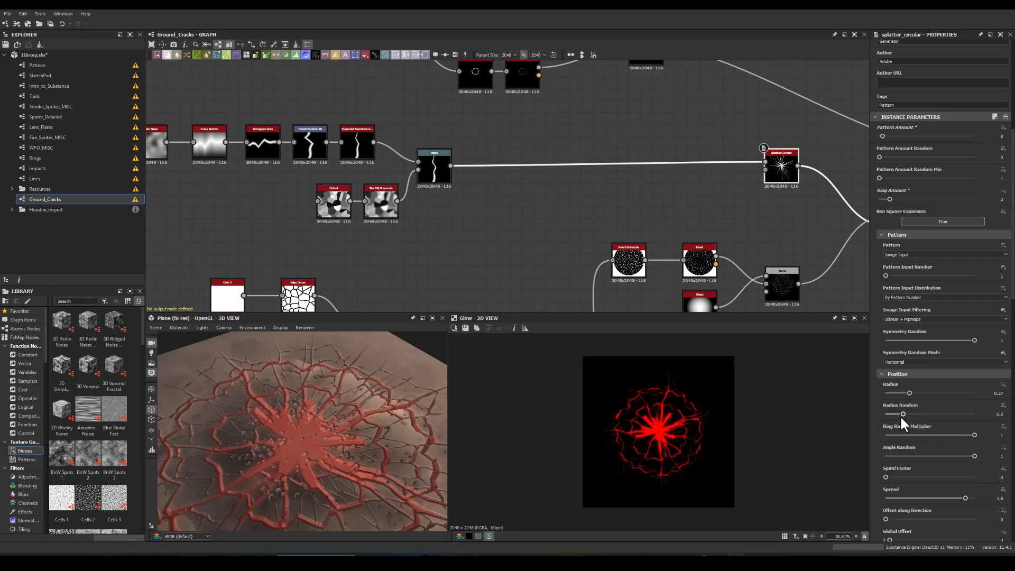
pyautogui.scroll(-3, 900, 428)
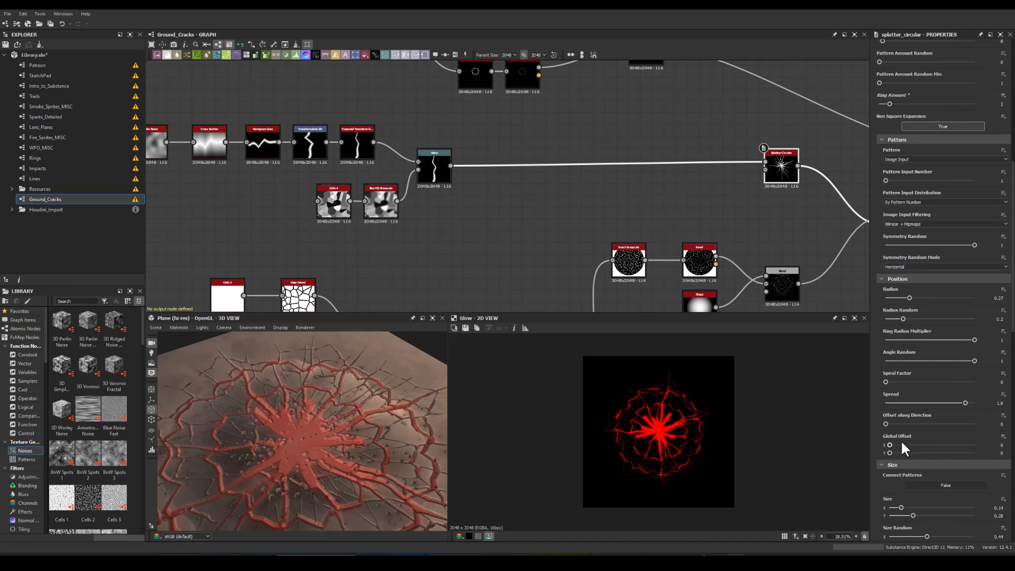
pyautogui.moveTo(884, 379); pyautogui.dragTo(838, 378)
pyautogui.moveTo(885, 423); pyautogui.dragTo(849, 414)
# Step: Set the Splatter Circular's Scale Random to 0.36
pyautogui.scroll(-3, 887, 446)
pyautogui.moveTo(899, 467); pyautogui.dragTo(917, 467)
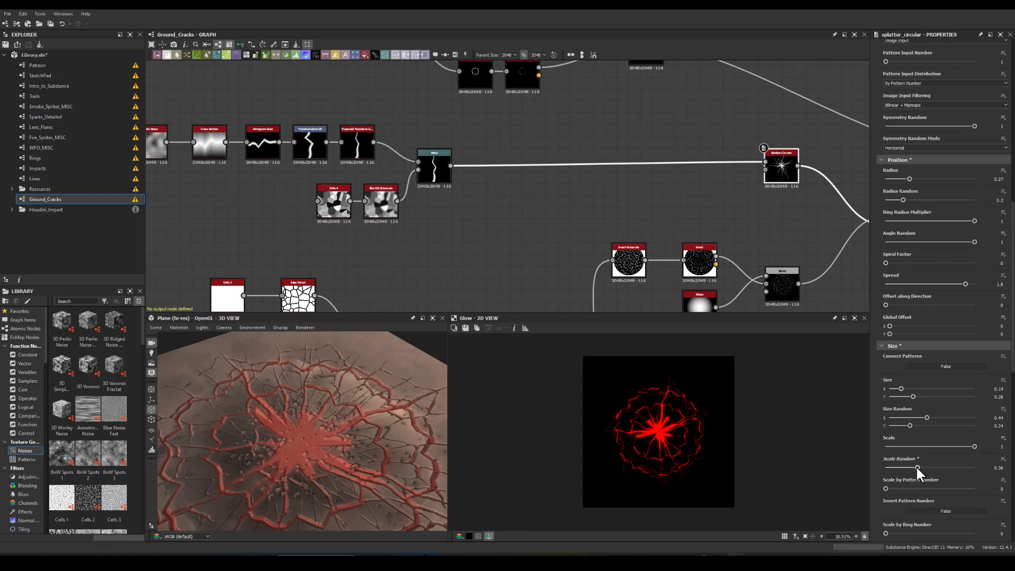
pyautogui.moveTo(413, 453); pyautogui.dragTo(284, 445)
# Step: Preview the output of the final Blend that combines the three crack rings in the 2D view
pyautogui.scroll(-4, 616, 221)
pyautogui.moveTo(614, 220); pyautogui.dragTo(444, 176, button='middle')
pyautogui.moveTo(368, 185); pyautogui.dragTo(380, 289, button='middle')
pyautogui.scroll(5, 465, 192)
pyautogui.click(509, 211)
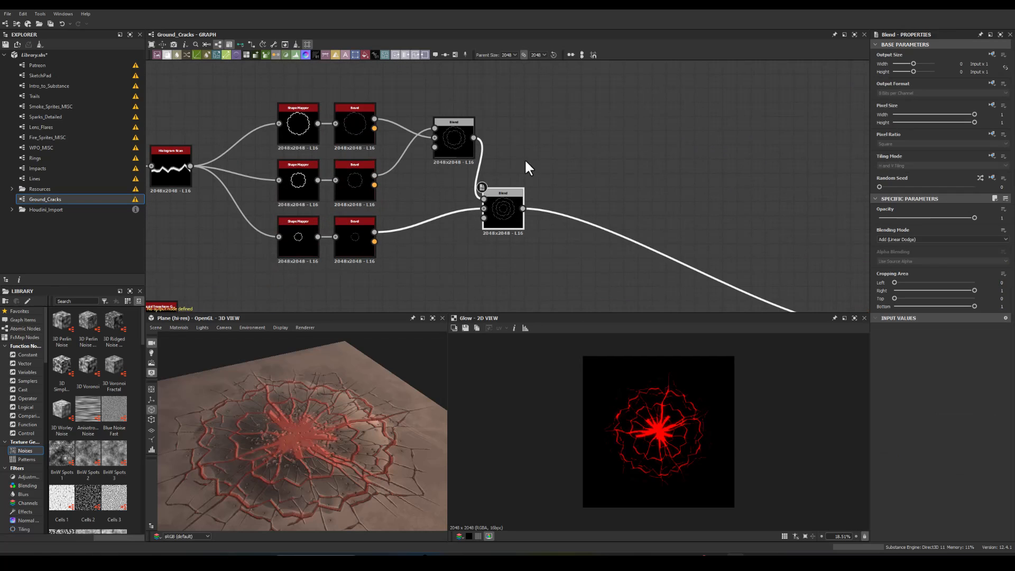
pyautogui.moveTo(515, 149); pyautogui.dragTo(446, 157, button='middle')
pyautogui.scroll(3, 446, 156)
pyautogui.doubleClick(430, 251)
pyautogui.moveTo(504, 257); pyautogui.dragTo(445, 178, button='middle')
pyautogui.scroll(-1, 445, 178)
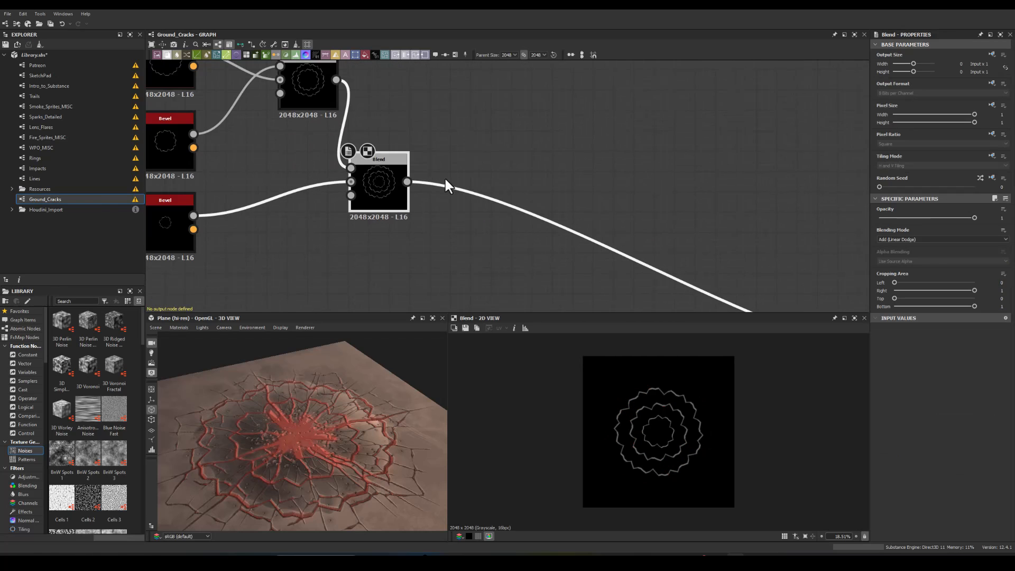
# Step: Add a Multi Directional Warp Grayscale node fed by the final ring Blend and place it to the right of that Blend
pyautogui.moveTo(407, 182); pyautogui.dragTo(533, 141)
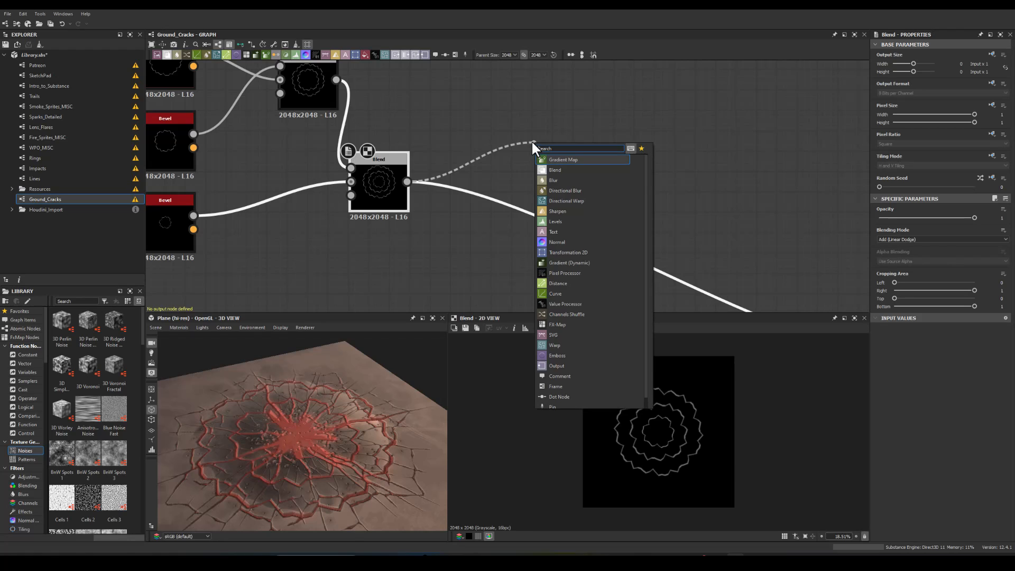
pyautogui.write('multi')
pyautogui.click(553, 180)
pyautogui.moveTo(575, 151); pyautogui.dragTo(636, 191)
# Step: Add a Cells 4 noise, run it through a Blur HQ Grayscale, and connect the blur to the warp's Intensity Input
pyautogui.click(428, 250)
pyautogui.press('space')
pyautogui.write('cel')
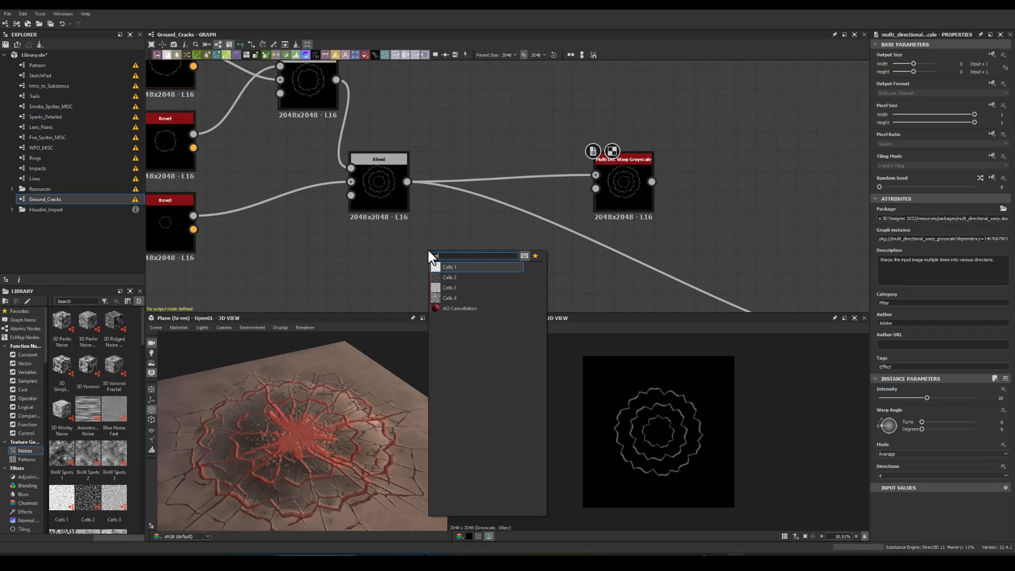
pyautogui.click(444, 298)
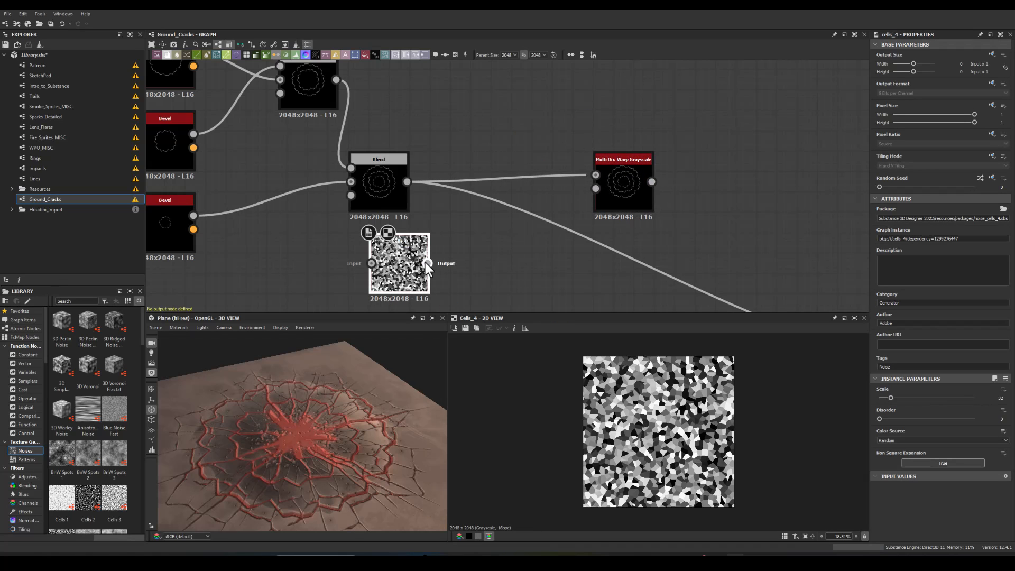
pyautogui.moveTo(426, 262); pyautogui.dragTo(482, 281)
pyautogui.write('bl')
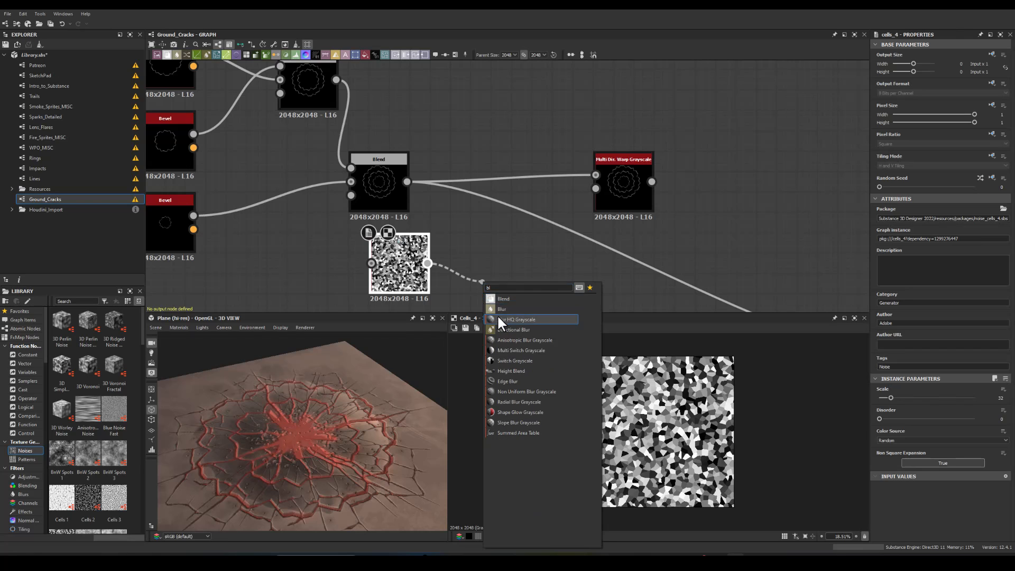
pyautogui.click(499, 318)
pyautogui.moveTo(519, 263); pyautogui.dragTo(595, 188)
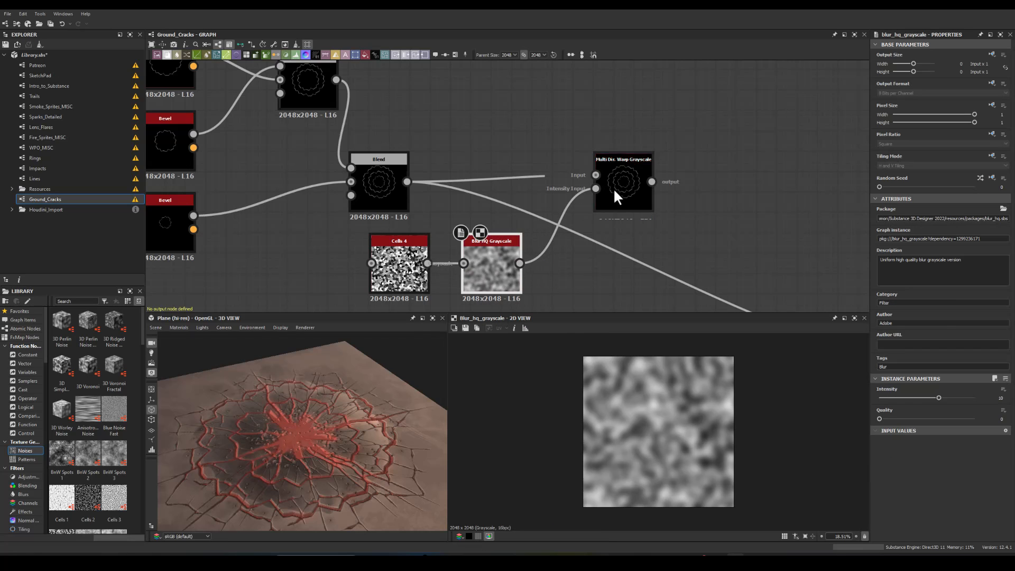
# Step: Connect the Multi Directional Warp's output to the Foreground of the Blend that merges rings and radial cracks
pyautogui.click(619, 193)
pyautogui.moveTo(738, 242); pyautogui.dragTo(439, 134, button='middle')
pyautogui.scroll(-2, 450, 114)
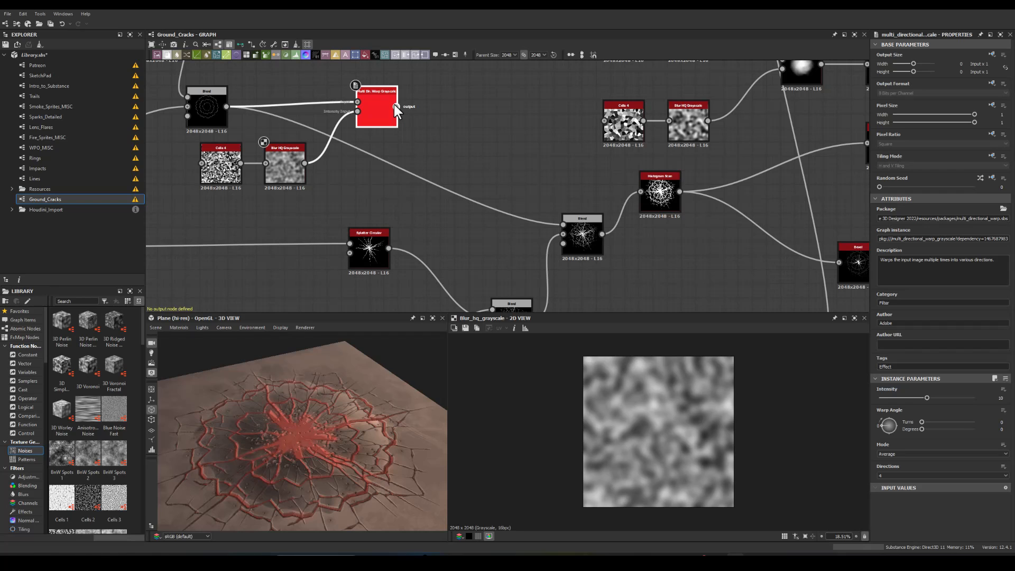
pyautogui.moveTo(529, 199); pyautogui.dragTo(562, 224)
pyautogui.moveTo(365, 182); pyautogui.dragTo(473, 222, button='middle')
pyautogui.scroll(2, 473, 221)
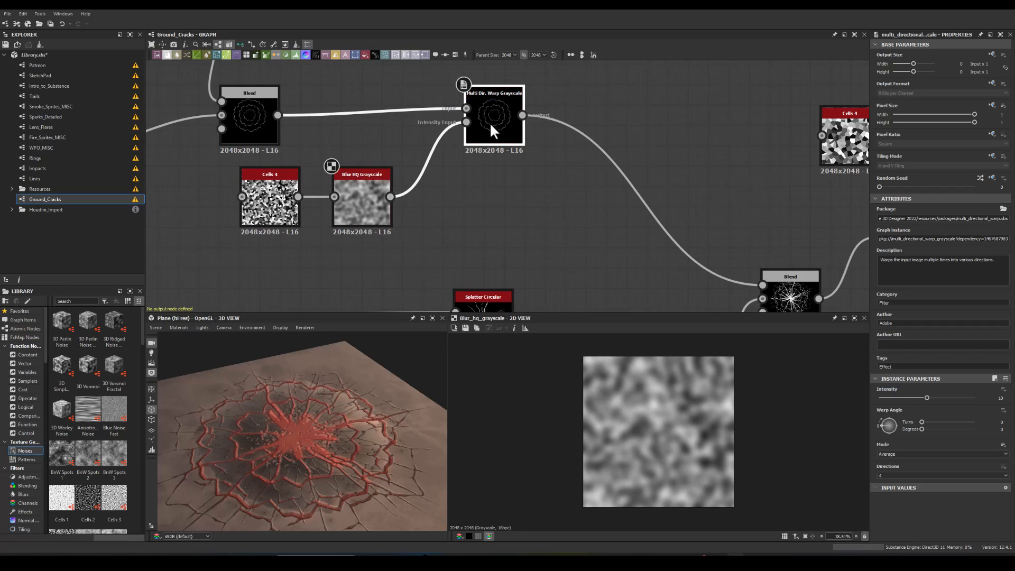
pyautogui.moveTo(490, 125); pyautogui.dragTo(477, 138)
# Step: Set the Multi Directional Warp's Intensity to 20 and its Blur HQ Grayscale's Intensity to 4.58, with the warp shown in the 2D view
pyautogui.doubleClick(475, 137)
pyautogui.moveTo(926, 397); pyautogui.dragTo(966, 401)
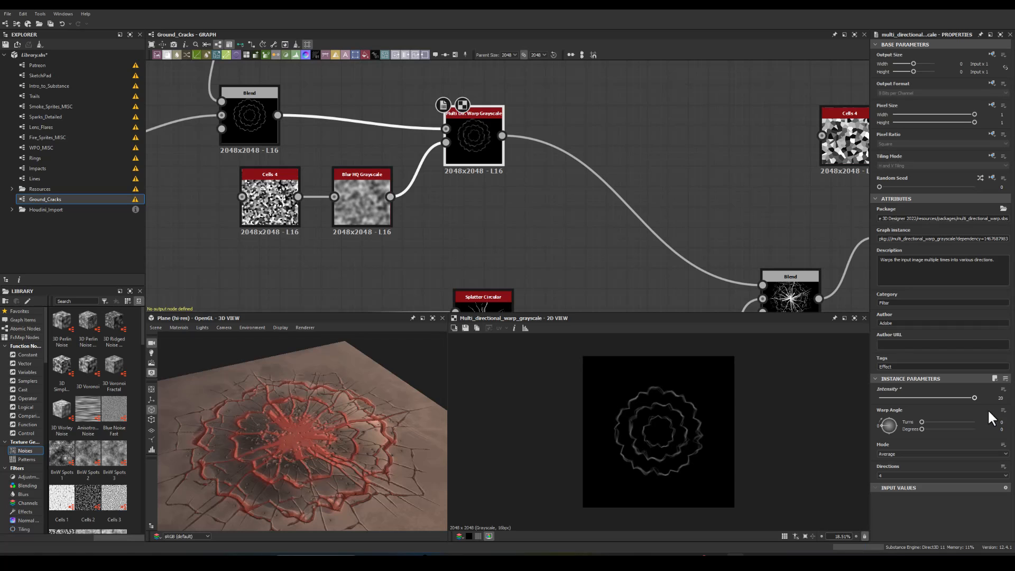
pyautogui.click(370, 206)
pyautogui.moveTo(928, 397); pyautogui.dragTo(905, 395)
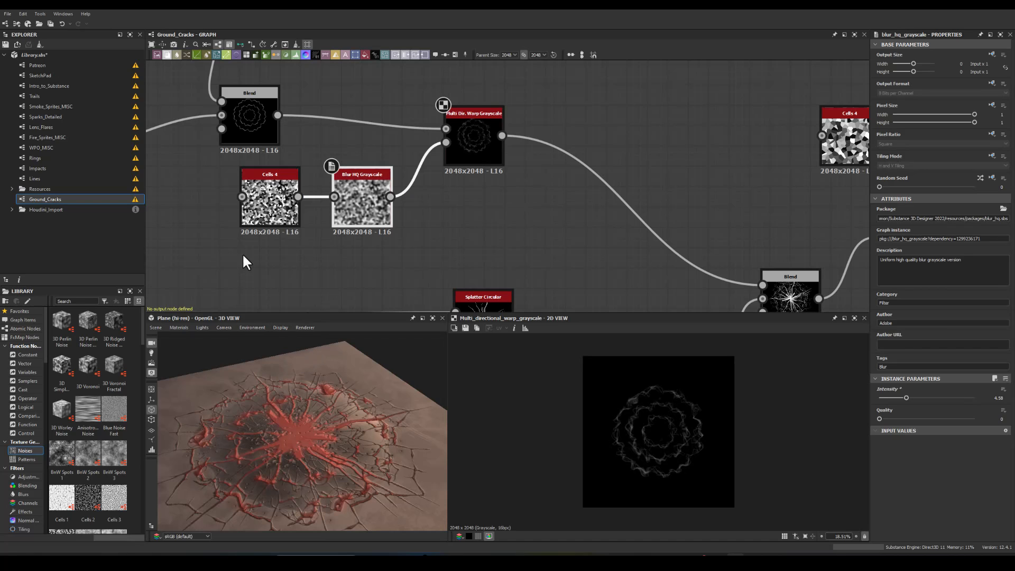
# Step: Set the Scale of the Cells 4 noise driving the ring warp to 3
pyautogui.click(261, 204)
pyautogui.click(887, 395)
pyautogui.moveTo(885, 394); pyautogui.dragTo(879, 398)
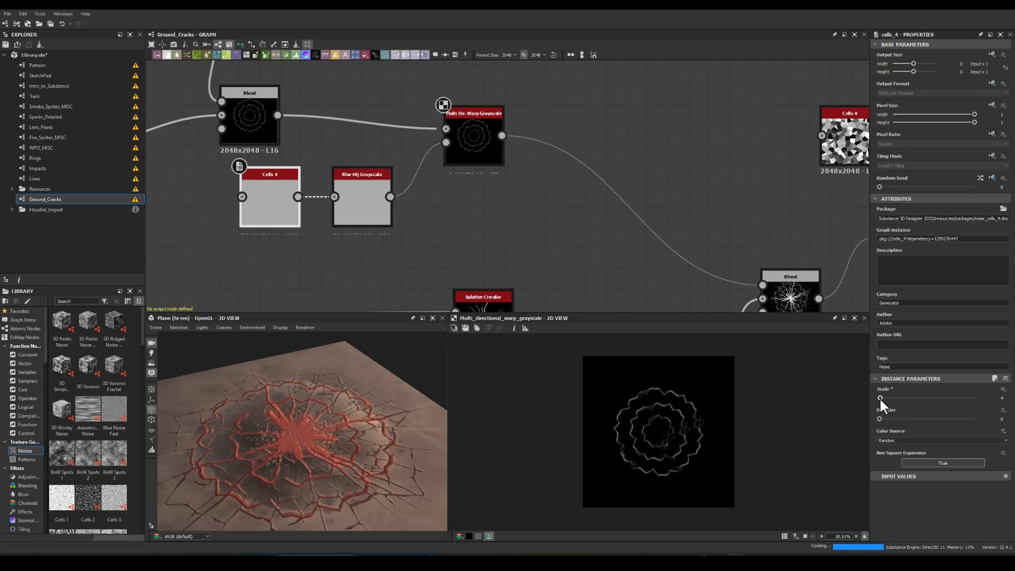
pyautogui.moveTo(879, 397); pyautogui.dragTo(880, 397)
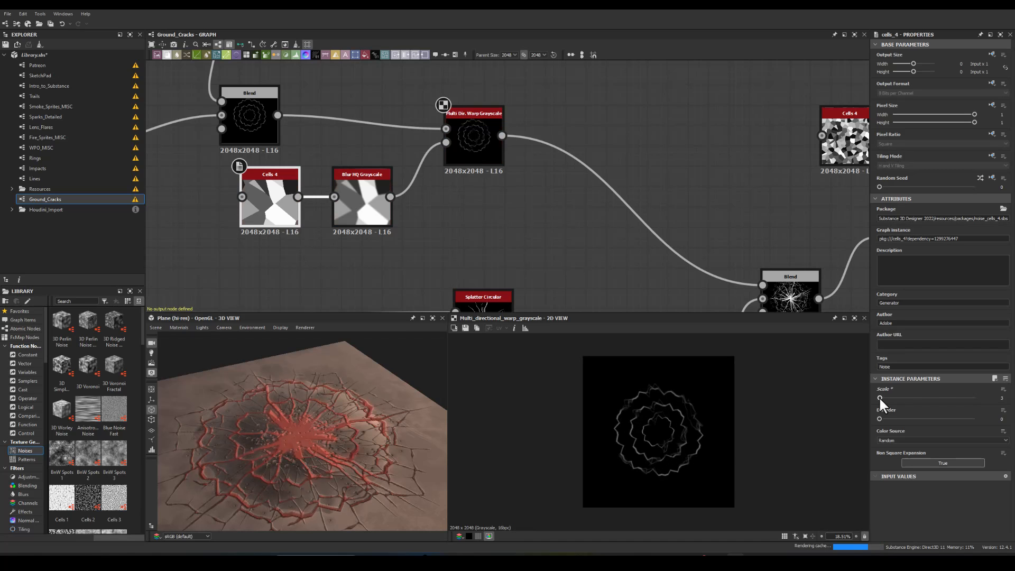
# Step: Try the Max and Min modes on the Multi Directional Warp Grayscale
pyautogui.click(470, 123)
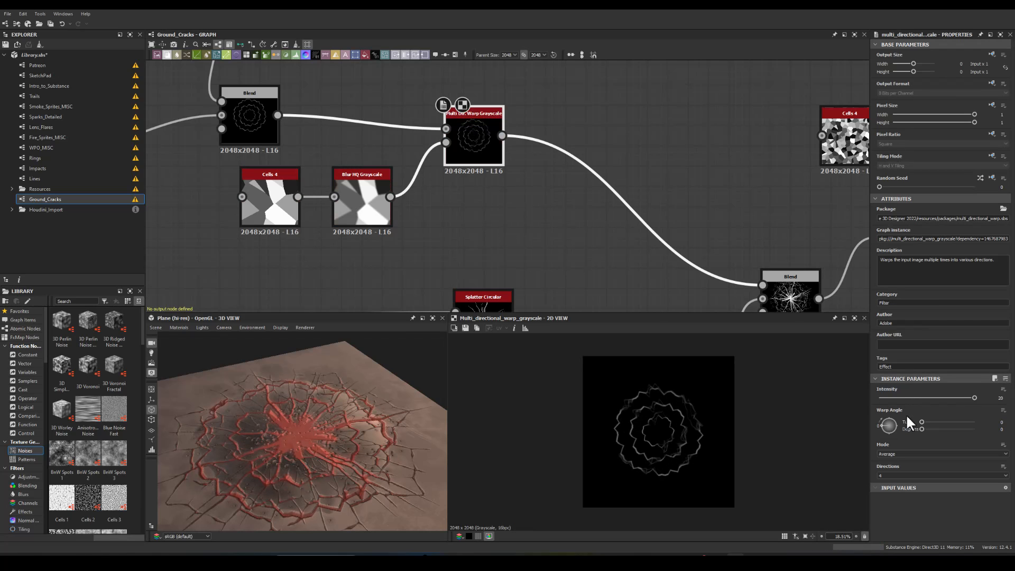
pyautogui.click(887, 453)
pyautogui.click(887, 464)
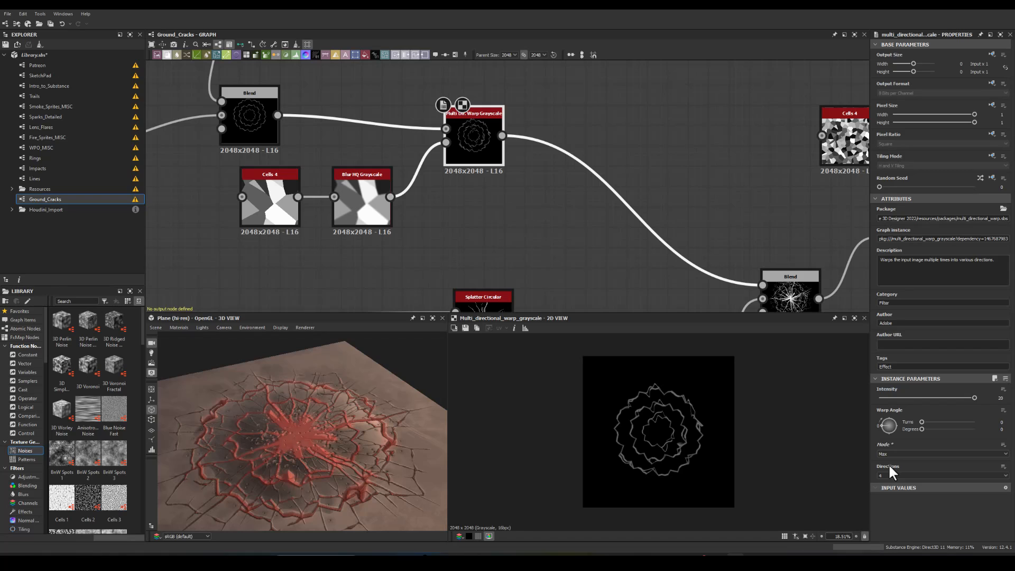
pyautogui.click(890, 450)
pyautogui.click(888, 465)
pyautogui.click(885, 451)
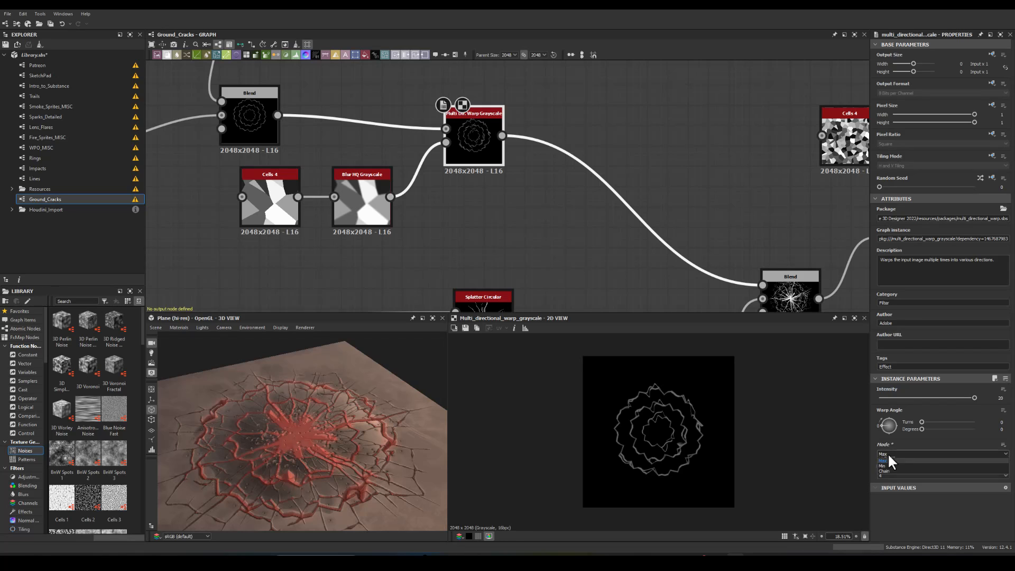
pyautogui.click(884, 468)
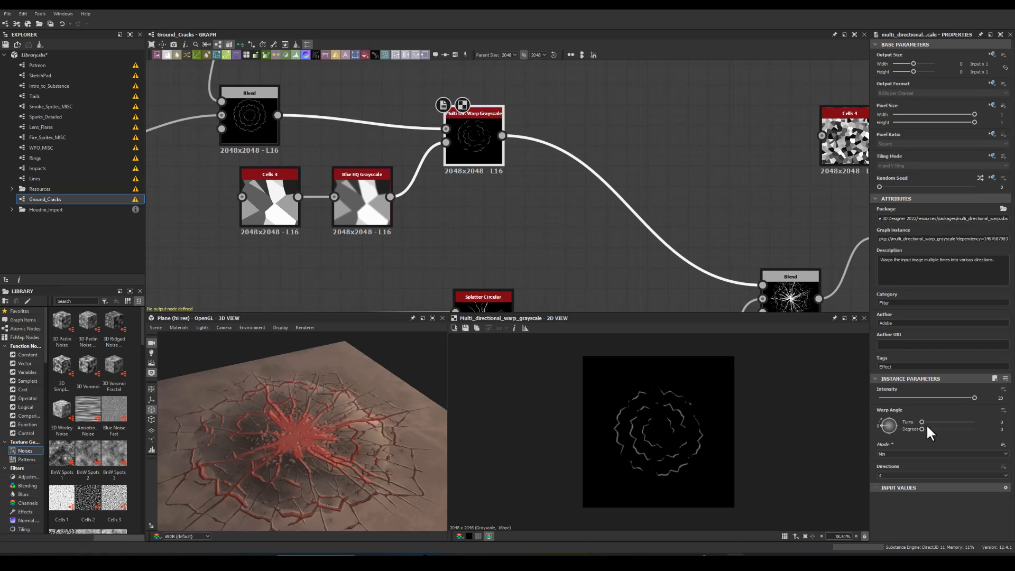
# Step: Try an Intensity of 50 on the Multi Directional Warp with the Chain and Average modes
pyautogui.write('50')
pyautogui.press('Return')
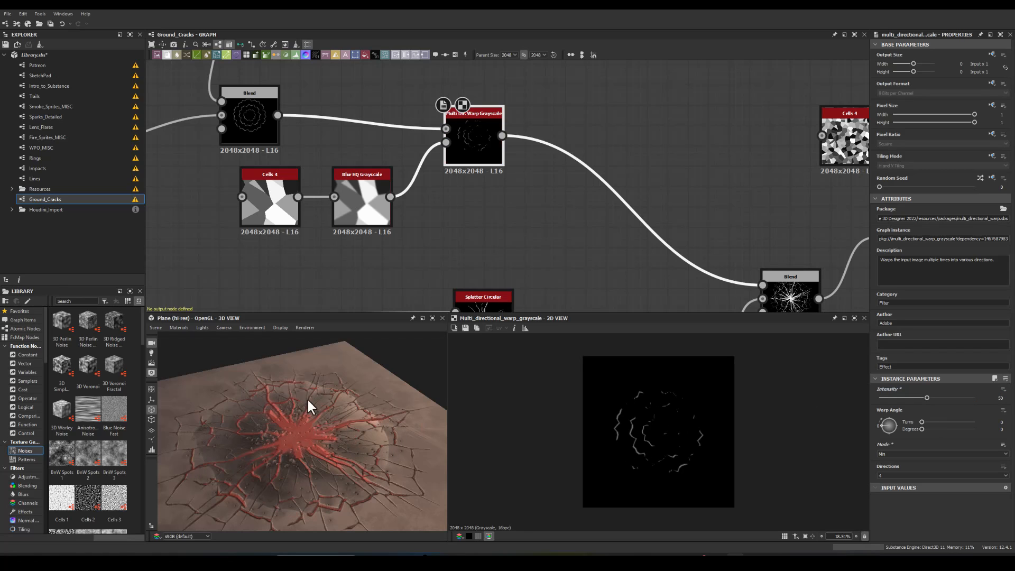
pyautogui.click(898, 452)
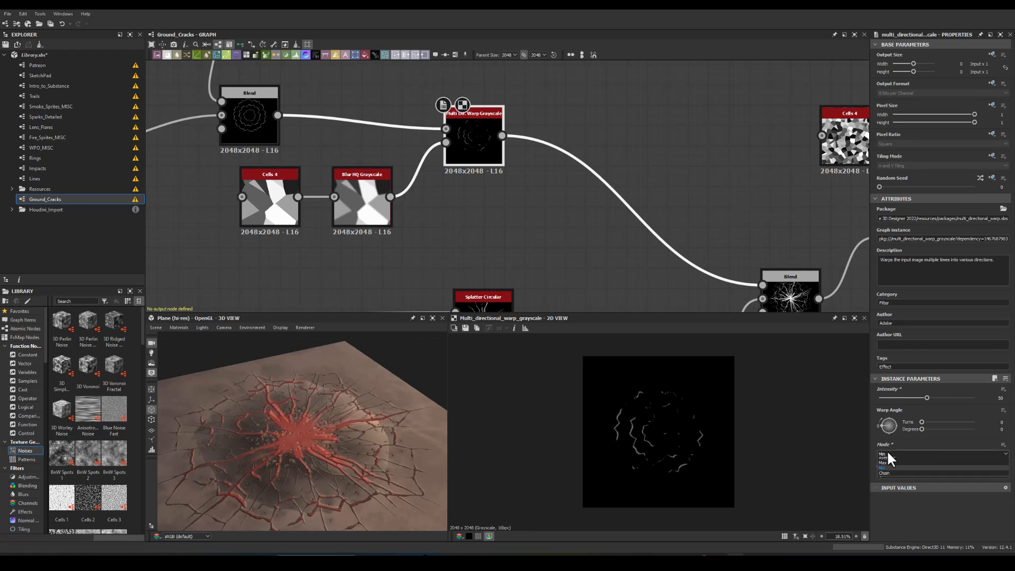
pyautogui.click(888, 474)
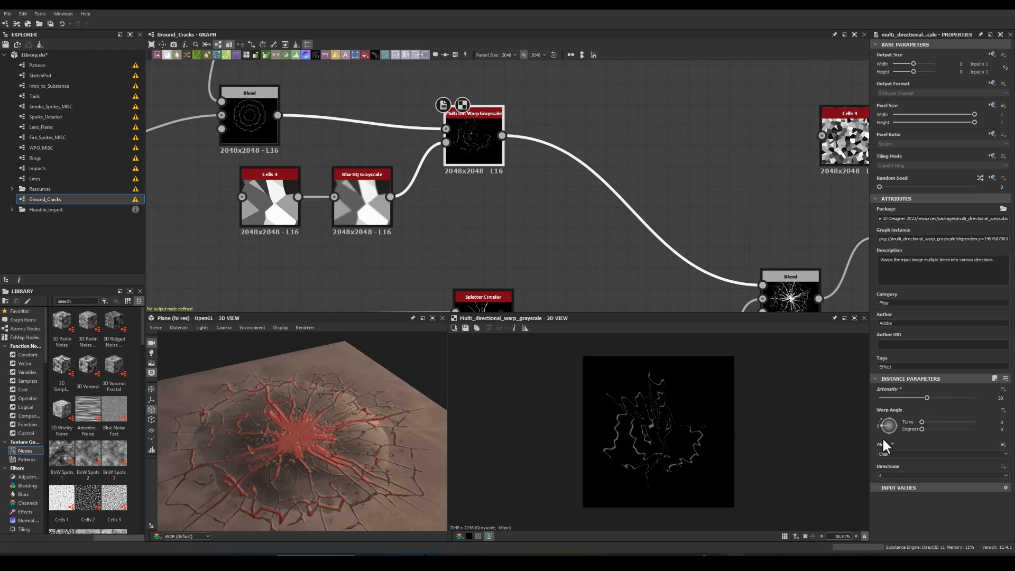
pyautogui.click(883, 453)
pyautogui.click(885, 457)
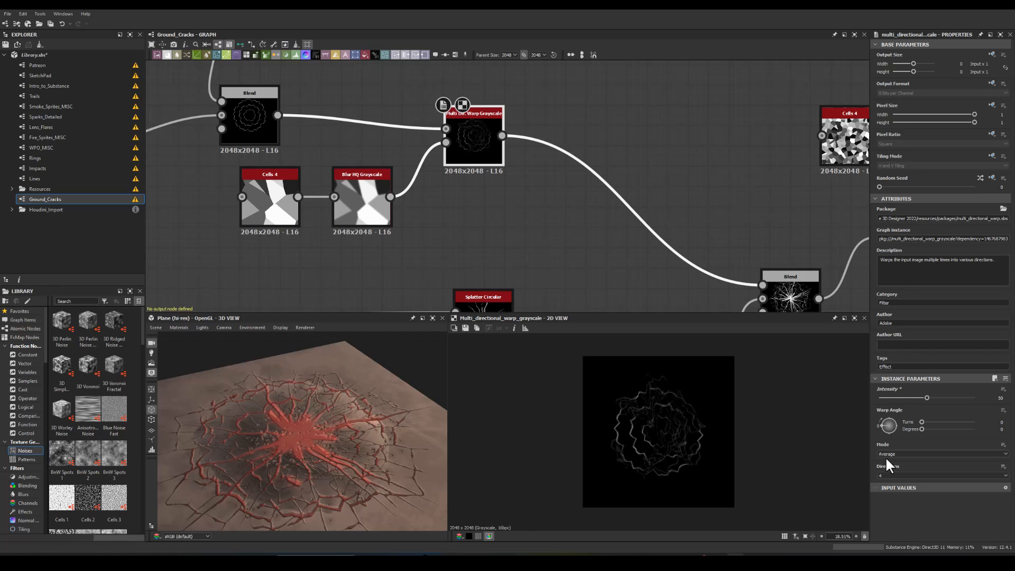
# Step: Set the Multi Directional Warp's Mode to Min and its Intensity to 16.6
pyautogui.click(885, 450)
pyautogui.click(885, 467)
pyautogui.moveTo(925, 398); pyautogui.dragTo(895, 392)
# Step: Duplicate the Multi Directional Warp and insert the copy between the first warp and the Blend merging the cracks
pyautogui.hotkey('ctrl', 'c')
pyautogui.click(529, 172)
pyautogui.hotkey('ctrl', 'v')
pyautogui.moveTo(507, 177); pyautogui.dragTo(556, 185)
pyautogui.moveTo(502, 136); pyautogui.dragTo(762, 284)
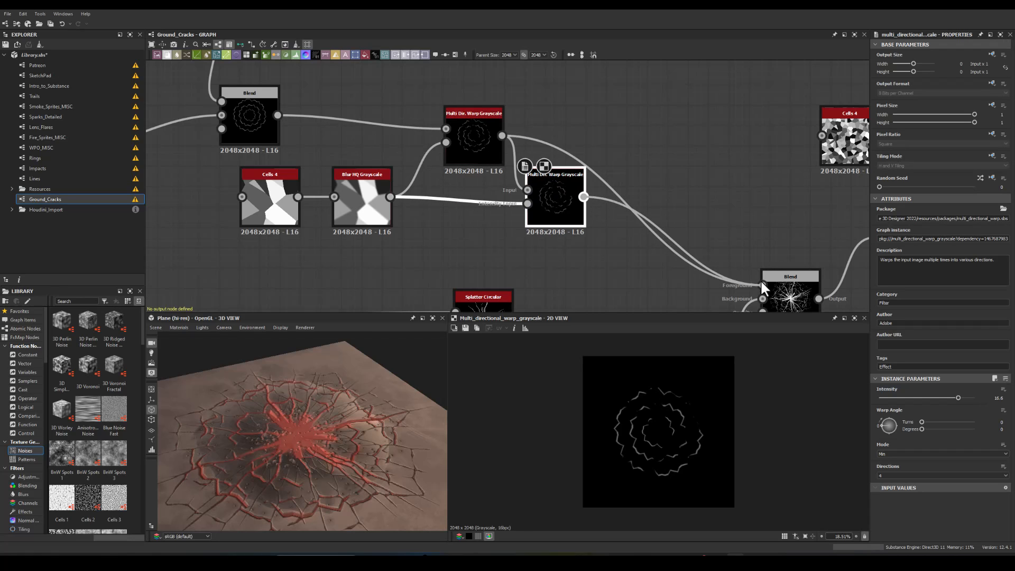
# Step: Set the second Multi Directional Warp's Mode to Average and its Intensity to 20
pyautogui.click(888, 454)
pyautogui.click(885, 458)
pyautogui.moveTo(958, 397); pyautogui.dragTo(991, 402)
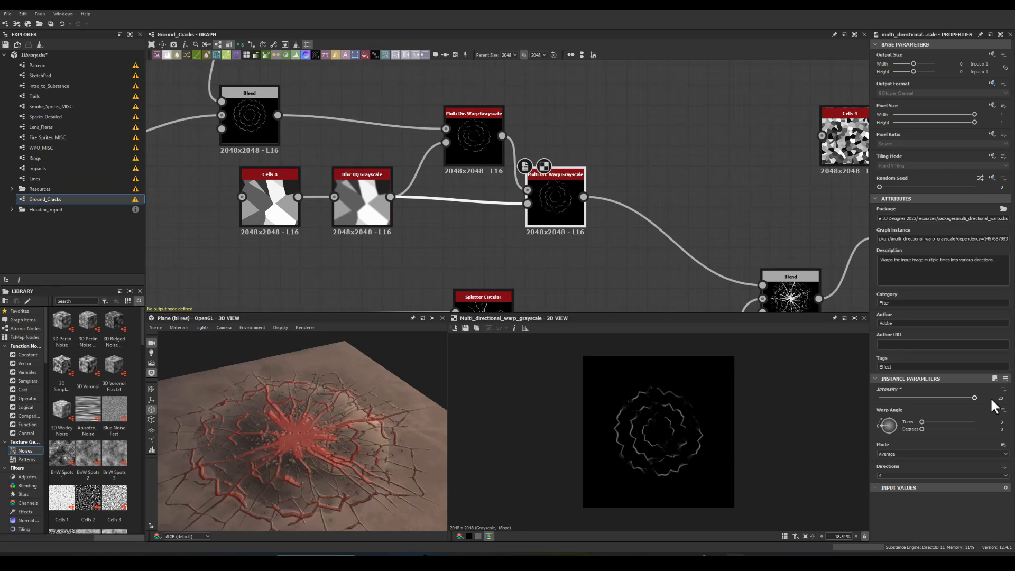
# Step: Duplicate the Cells 4 and Blur HQ Grayscale pair below the originals and connect it to the second warp's Intensity Input
pyautogui.moveTo(201, 189); pyautogui.dragTo(337, 240)
pyautogui.hotkey('ctrl', 'c')
pyautogui.click(242, 236)
pyautogui.hotkey('ctrl', 'v')
pyautogui.moveTo(451, 187); pyautogui.dragTo(260, 278)
pyautogui.moveTo(391, 277); pyautogui.dragTo(528, 204)
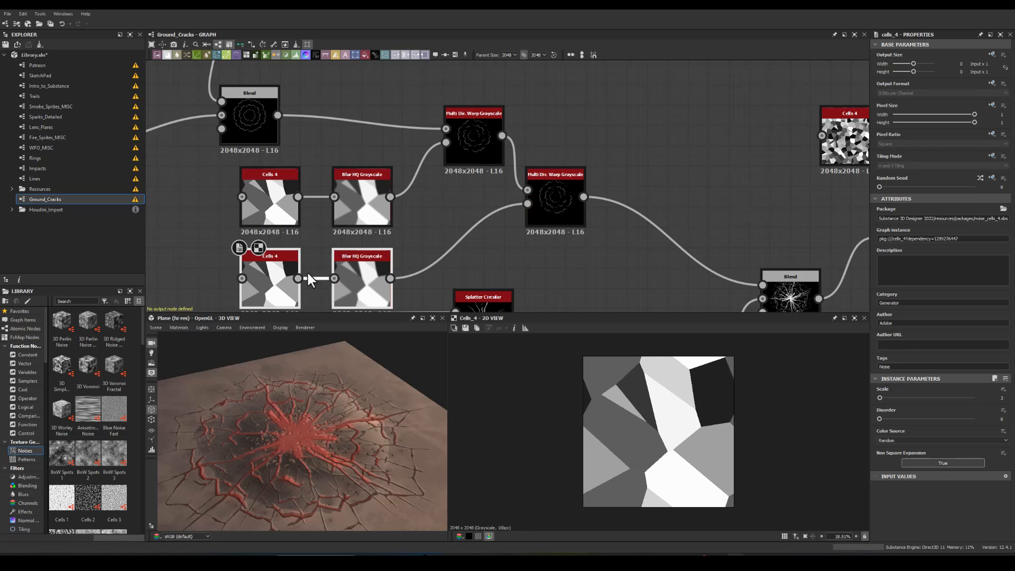
# Step: Set the duplicated Cells 4 noise to Scale 10 and Disorder 0.71
pyautogui.click(269, 272)
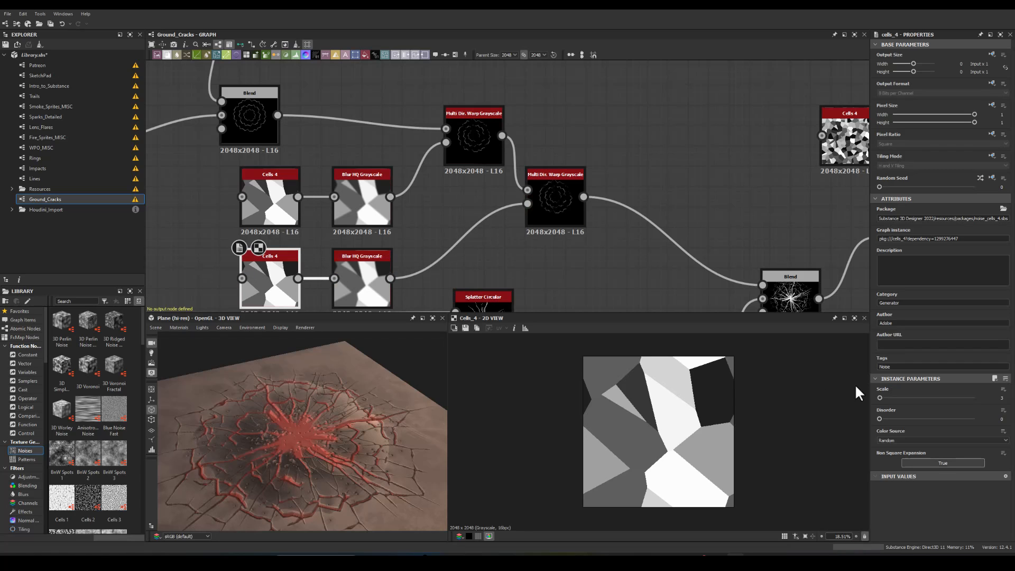
pyautogui.moveTo(880, 397); pyautogui.dragTo(884, 398)
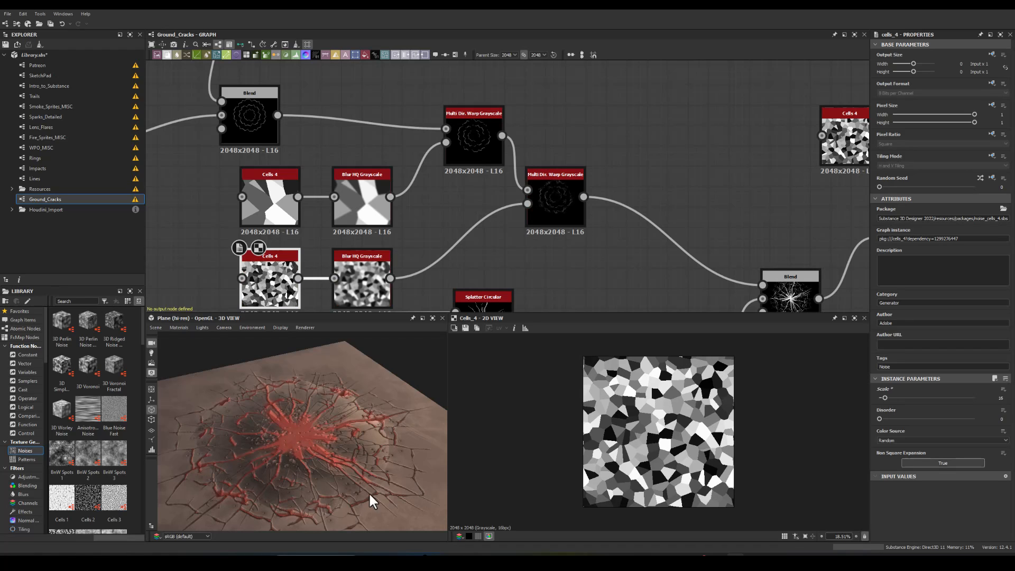
pyautogui.moveTo(982, 399); pyautogui.dragTo(1010, 400)
pyautogui.write('10')
pyautogui.press('Return')
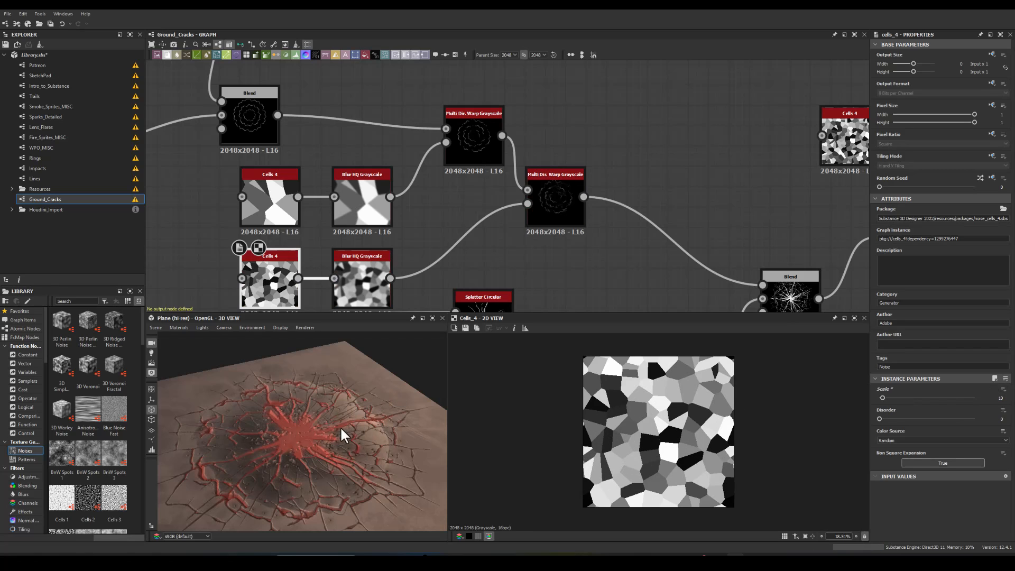
pyautogui.moveTo(926, 419); pyautogui.dragTo(946, 419)
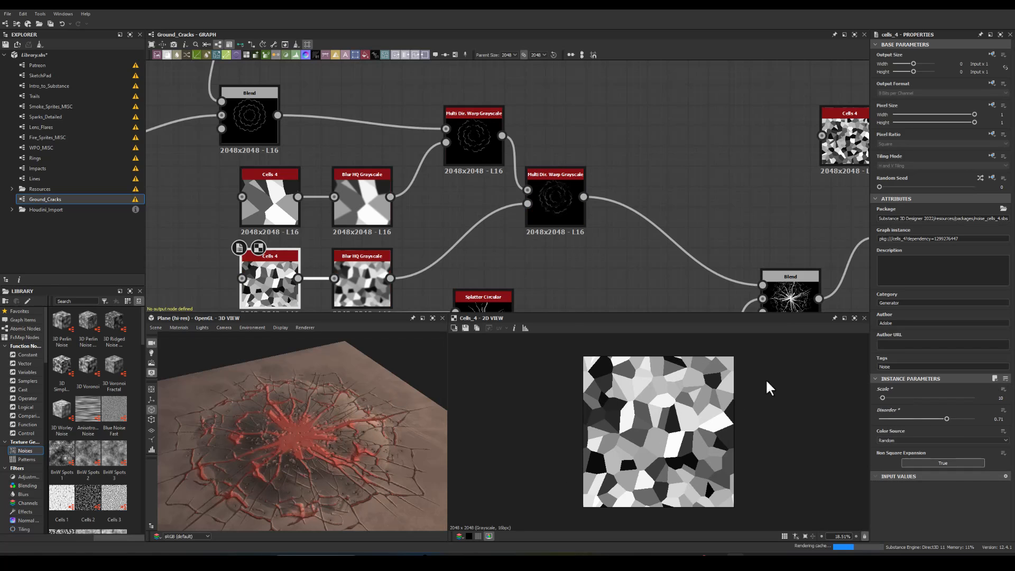
# Step: Set the duplicated Blur HQ Grayscale's Intensity to 5
pyautogui.click(369, 278)
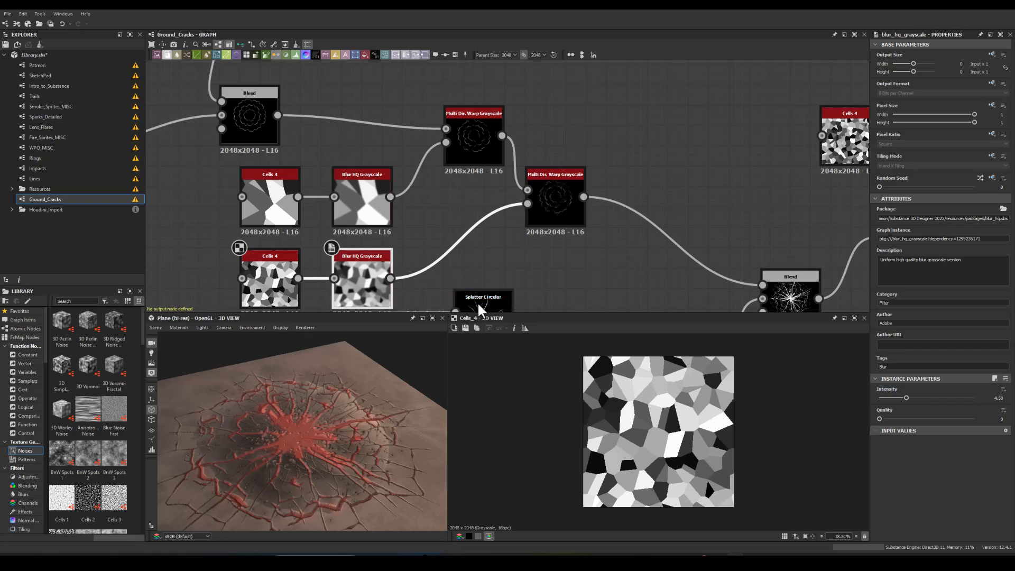
pyautogui.moveTo(907, 396)
pyautogui.mouseDown()
pyautogui.moveTo(1013, 412)
pyautogui.moveTo(817, 410)
pyautogui.moveTo(901, 400)
pyautogui.mouseUp()
pyautogui.click(998, 399)
pyautogui.write('5')
pyautogui.press('Return')
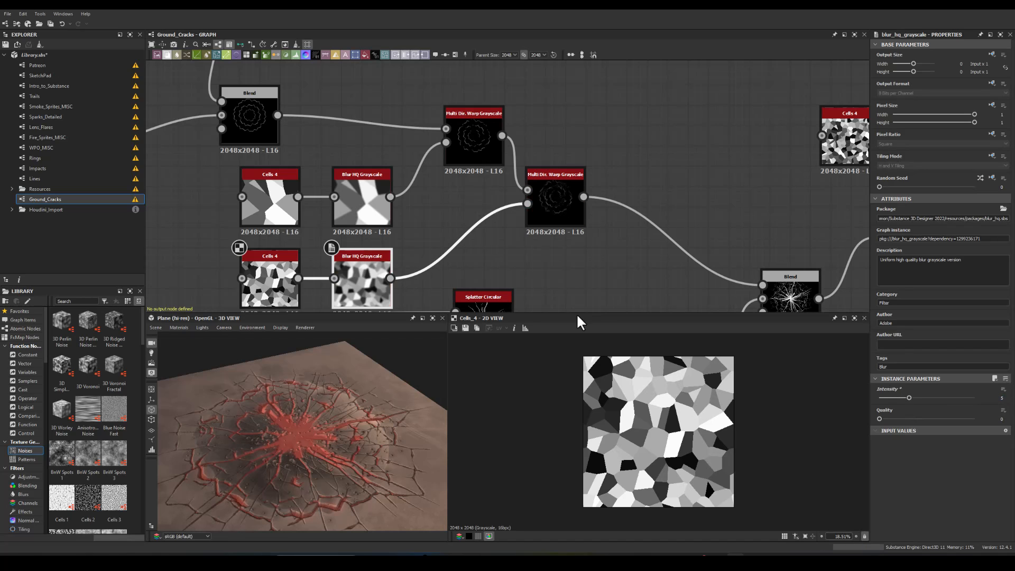
# Step: Examine the cracks in the 3D view and the second Multi Directional Warp's output enlarged in the 2D view
pyautogui.scroll(3, 318, 427)
pyautogui.moveTo(318, 427); pyautogui.dragTo(296, 446)
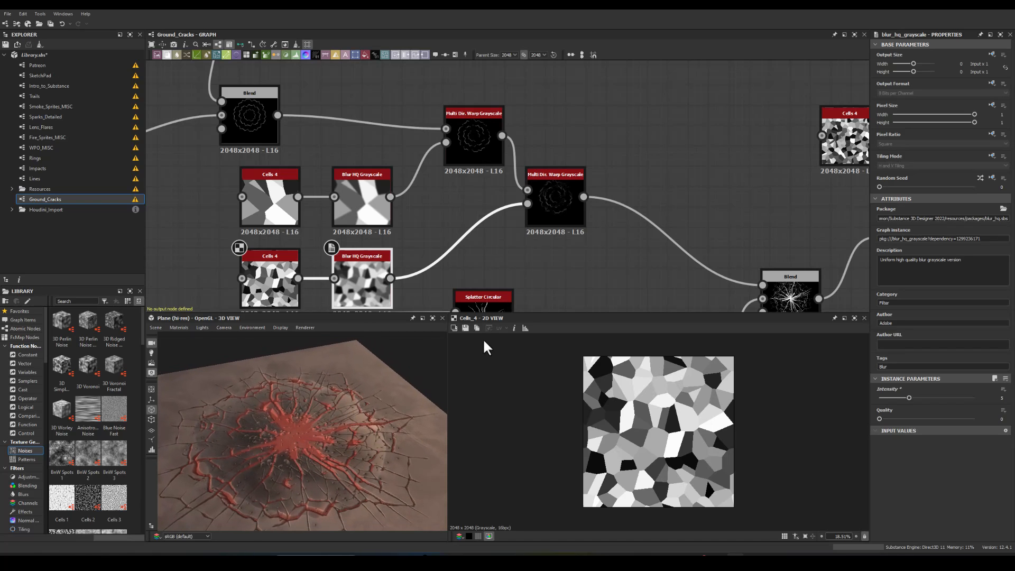
pyautogui.click(563, 202)
pyautogui.doubleClick(560, 200)
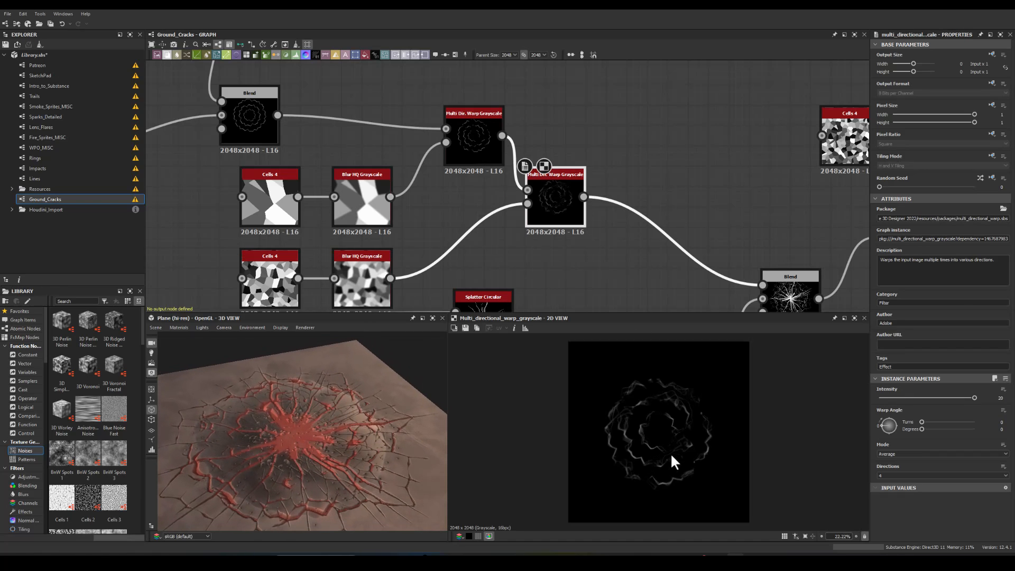
pyautogui.scroll(3, 663, 446)
# Step: Set the Distance of the innermost ring's Bevel to 0
pyautogui.moveTo(681, 279); pyautogui.dragTo(814, 332, button='middle')
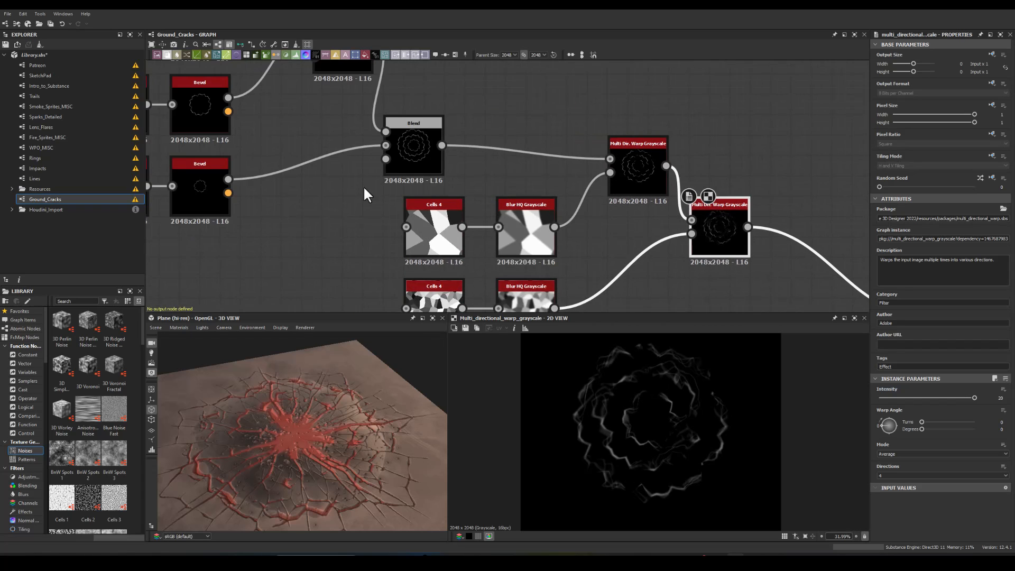
pyautogui.scroll(-2, 364, 186)
pyautogui.scroll(2, 396, 204)
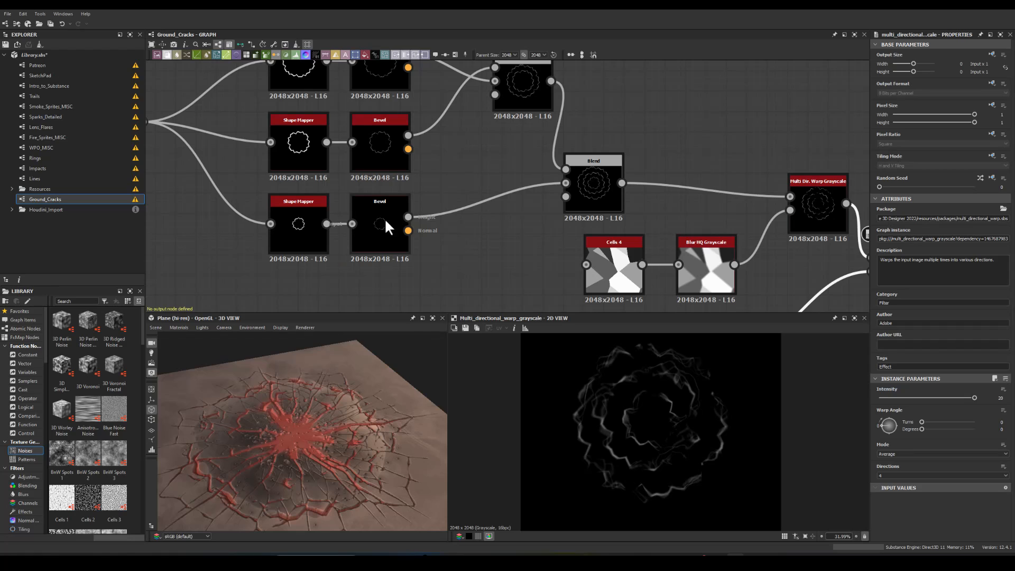
pyautogui.click(376, 221)
pyautogui.click(298, 217)
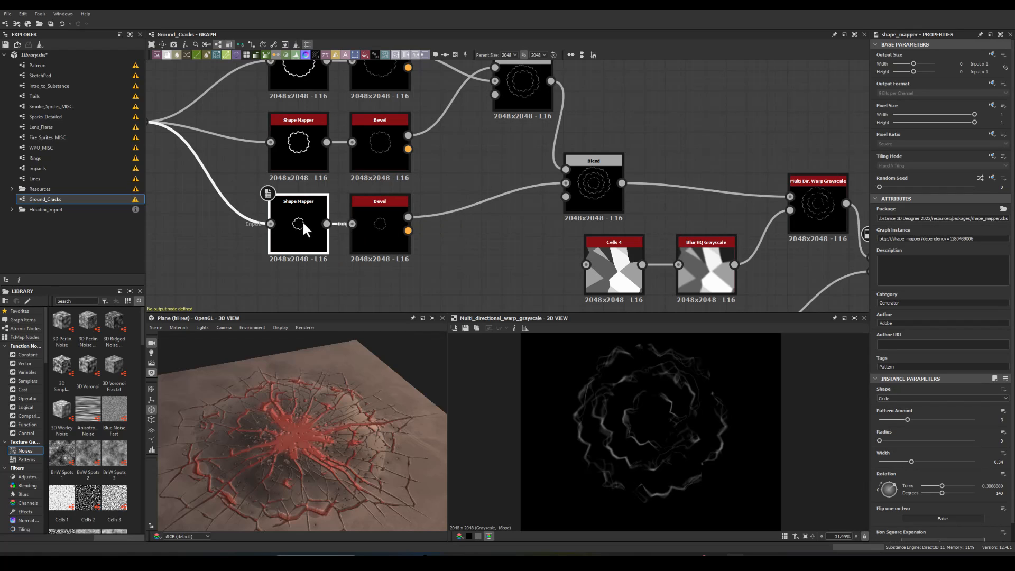
pyautogui.click(390, 224)
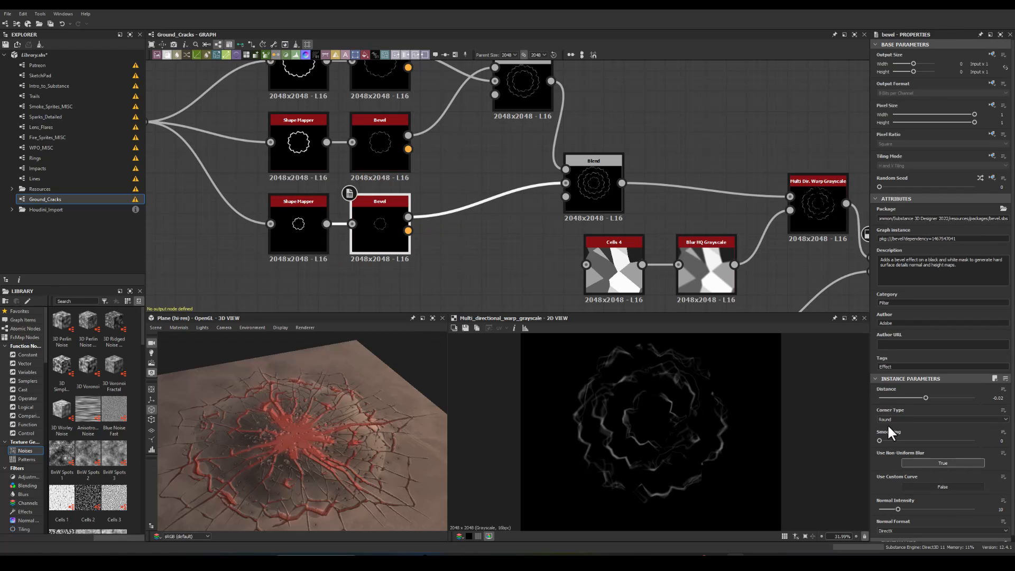
pyautogui.moveTo(922, 395); pyautogui.dragTo(926, 395)
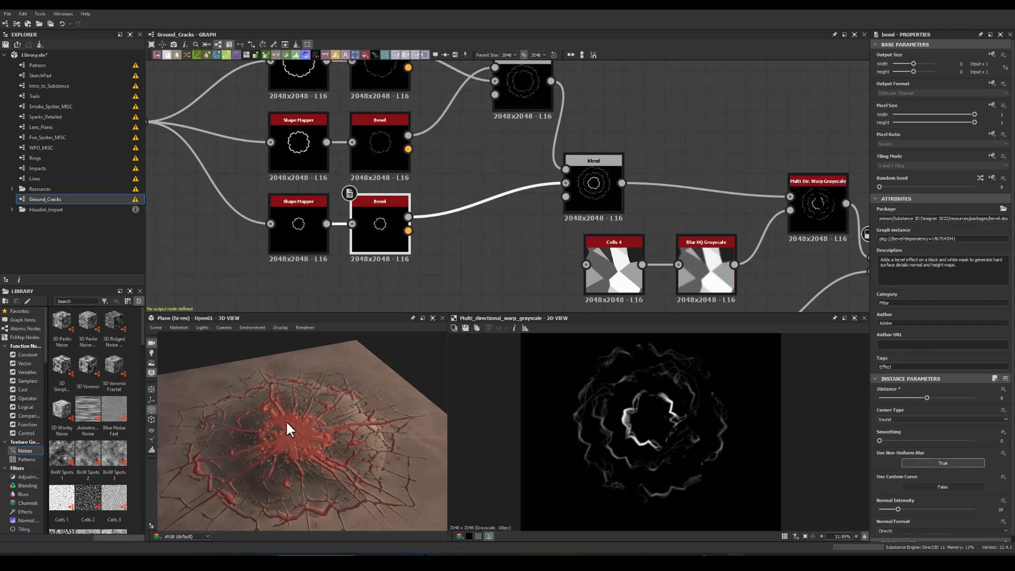
# Step: Set the Distance of the middle ring's Bevel to -0.01 and check the cracks on the plane
pyautogui.click(374, 140)
pyautogui.moveTo(920, 398); pyautogui.dragTo(926, 397)
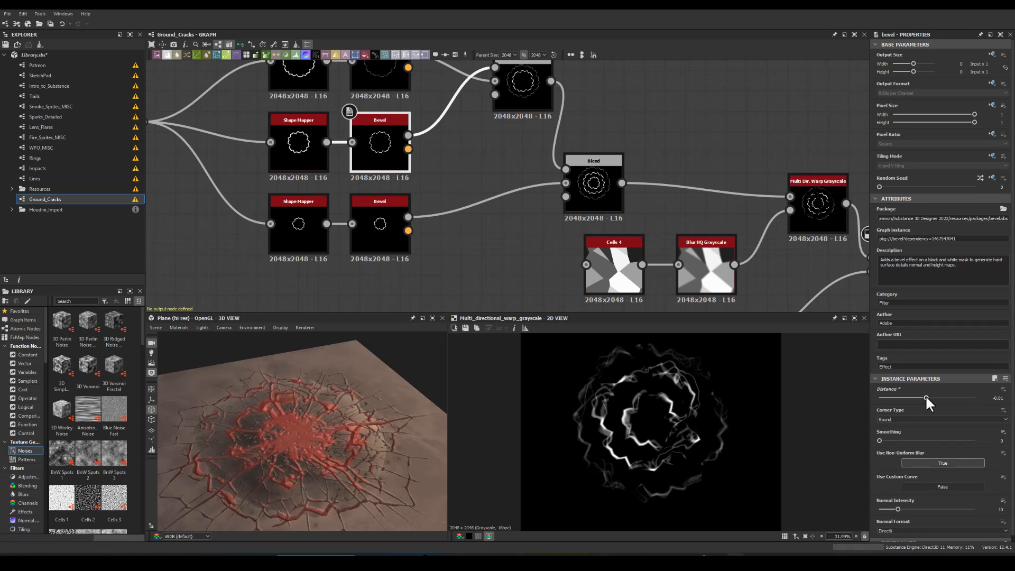
pyautogui.moveTo(364, 465); pyautogui.dragTo(286, 427)
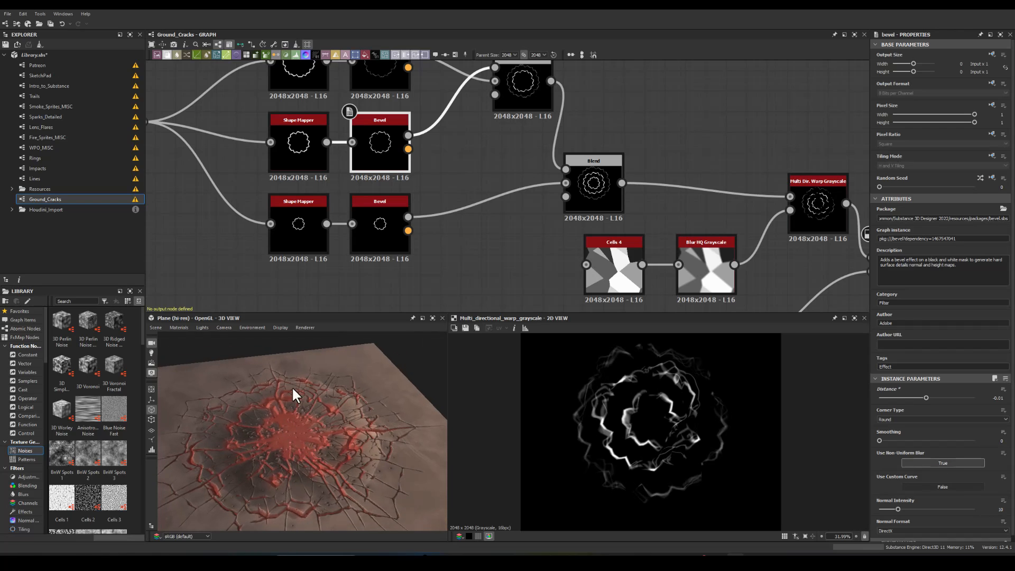
# Step: Set the outermost ring's Shape Mapper Radius to 0.22 and check the result on the plane
pyautogui.moveTo(236, 84); pyautogui.dragTo(224, 172, button='middle')
pyautogui.click(280, 144)
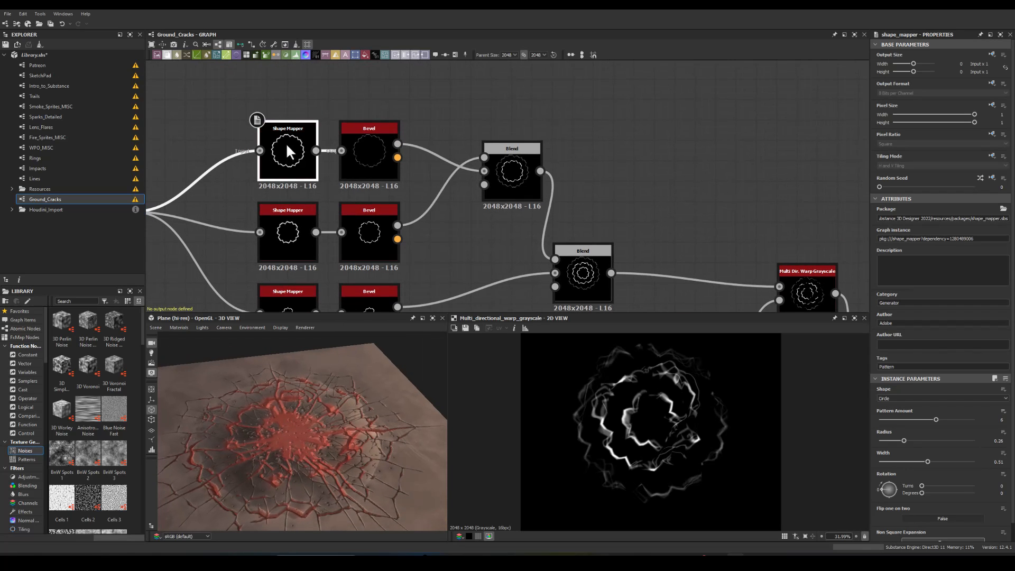
pyautogui.moveTo(902, 438); pyautogui.dragTo(899, 438)
pyautogui.scroll(3, 278, 455)
pyautogui.moveTo(278, 455)
pyautogui.mouseDown()
pyautogui.moveTo(267, 439)
pyautogui.moveTo(262, 461)
pyautogui.mouseUp()
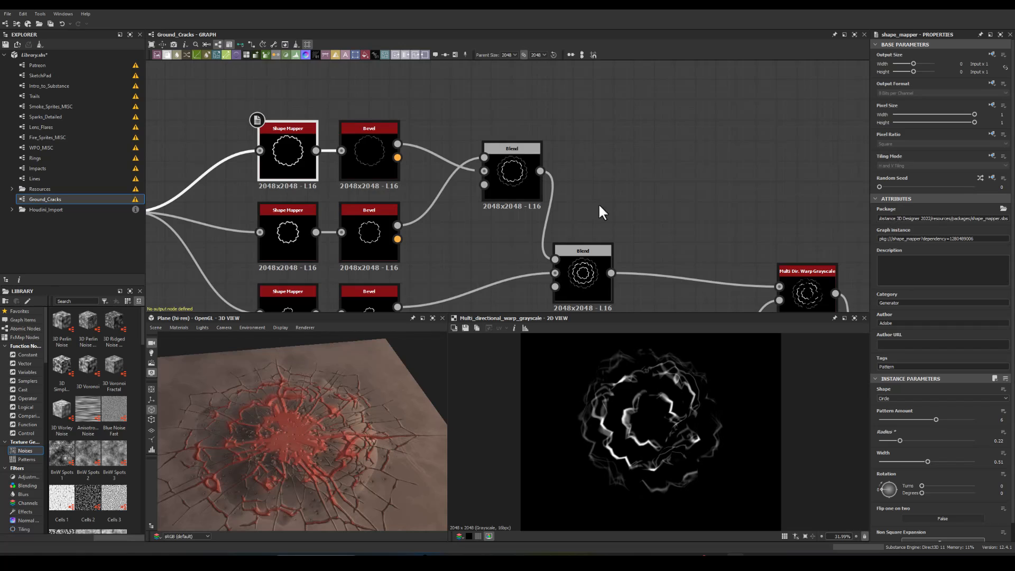
# Step: Remove the link between the red Glow node and the final colour Blend
pyautogui.scroll(-5, 193, 119)
pyautogui.moveTo(658, 219); pyautogui.dragTo(317, 199, button='middle')
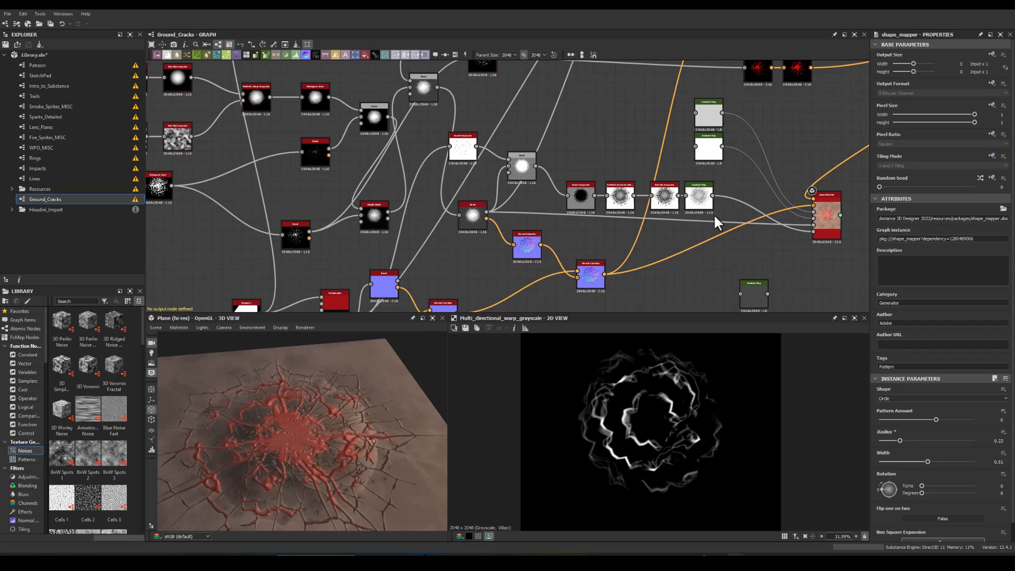
pyautogui.moveTo(795, 189); pyautogui.dragTo(550, 205, button='middle')
pyautogui.moveTo(678, 156); pyautogui.dragTo(517, 240, button='middle')
pyautogui.scroll(2, 508, 167)
pyautogui.moveTo(494, 109); pyautogui.dragTo(497, 248, button='middle')
pyautogui.moveTo(462, 293); pyautogui.dragTo(468, 167, button='middle')
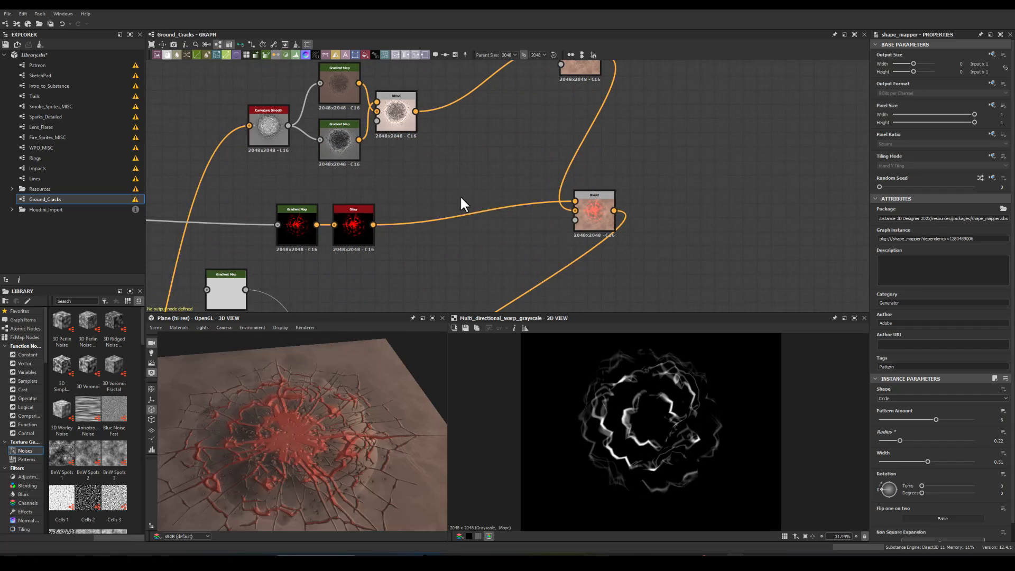
pyautogui.click(572, 200)
pyautogui.click(528, 200)
pyautogui.keyDown('alt'); pyautogui.click(491, 209); pyautogui.keyUp('alt')
pyautogui.click(492, 209)
pyautogui.press('Delete')
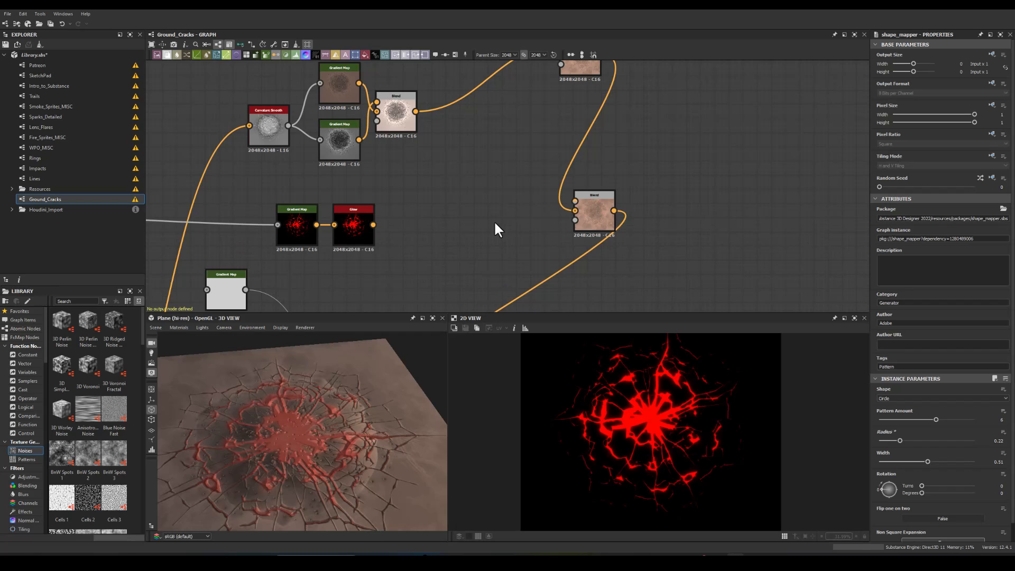
# Step: Move the Base Material node farther from the gradient maps that feed it
pyautogui.moveTo(284, 407); pyautogui.dragTo(307, 407)
pyautogui.scroll(-4, 470, 233)
pyautogui.moveTo(442, 253); pyautogui.dragTo(451, 197, button='middle')
pyautogui.moveTo(446, 276); pyautogui.dragTo(628, 264)
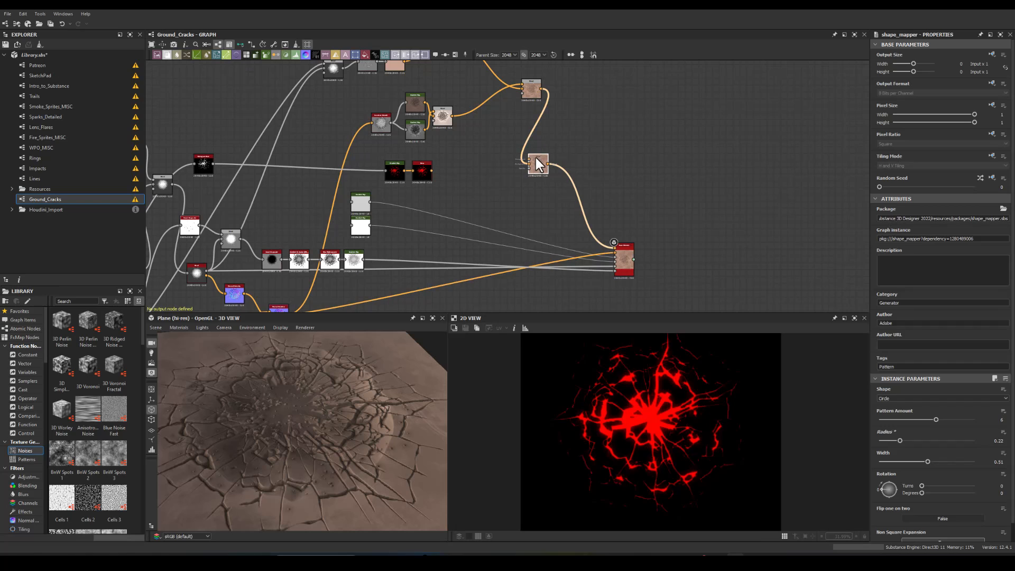
# Step: Examine the outputs of the final colour Blend, Glow, Normal Combine, Height Blend, Histogram Scan and Add (Linear Dodge) Blend nodes
pyautogui.doubleClick(538, 165)
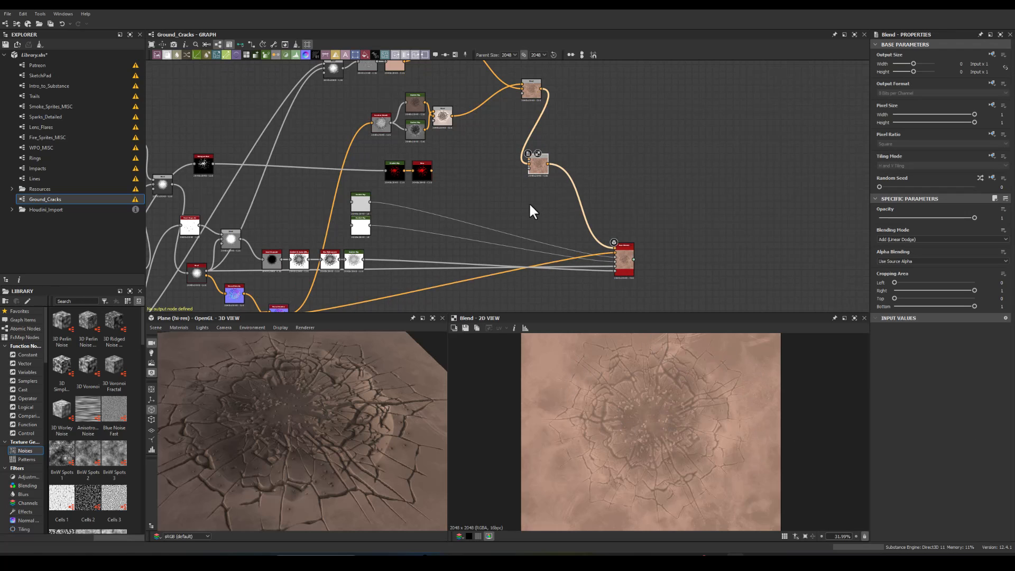
pyautogui.doubleClick(422, 173)
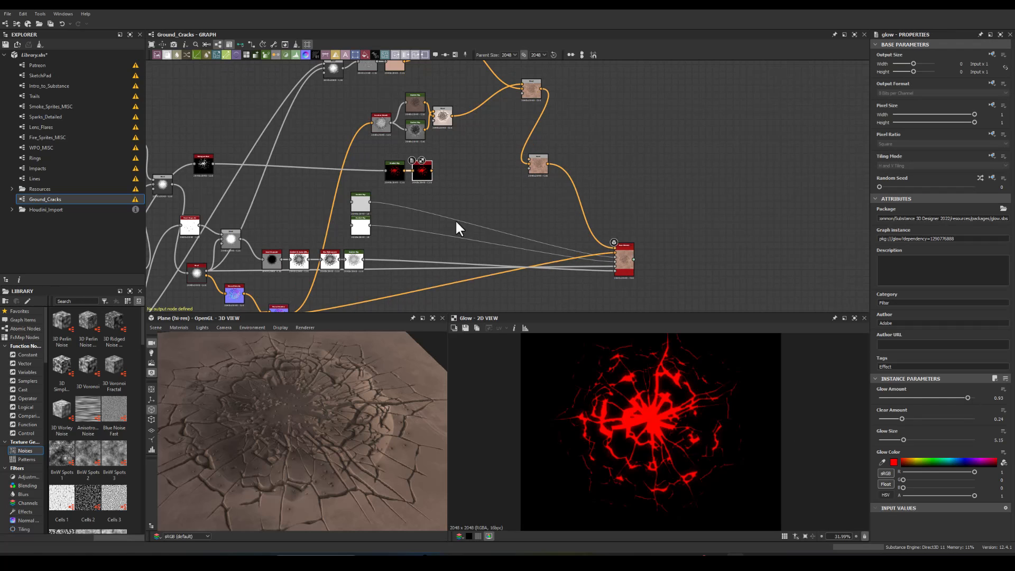
pyautogui.moveTo(375, 249); pyautogui.dragTo(437, 190, button='middle')
pyautogui.moveTo(360, 266); pyautogui.dragTo(372, 218, button='middle')
pyautogui.moveTo(262, 203); pyautogui.dragTo(262, 228, button='middle')
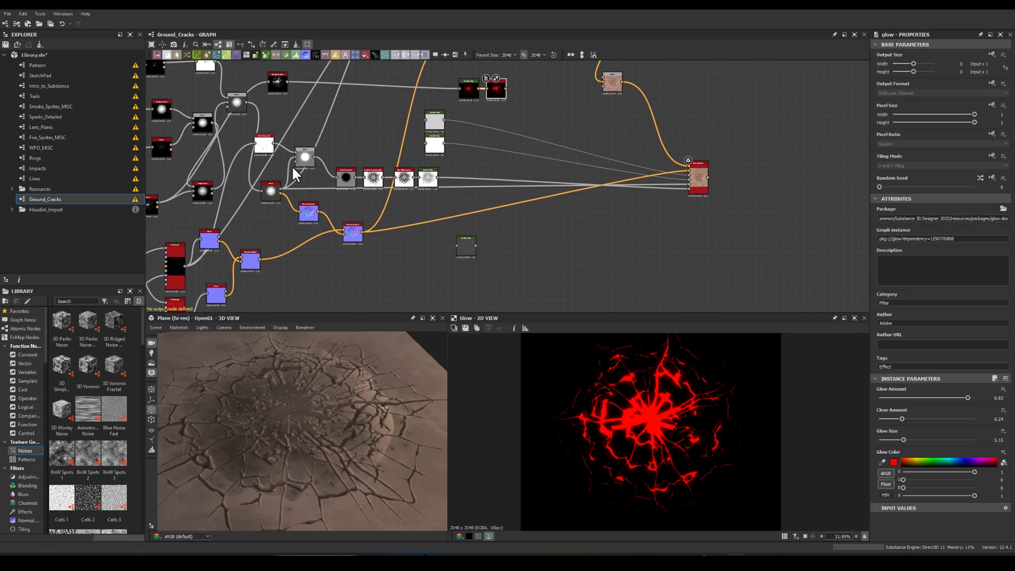
pyautogui.scroll(2, 292, 166)
pyautogui.doubleClick(365, 247)
pyautogui.moveTo(318, 133); pyautogui.dragTo(336, 219, button='middle')
pyautogui.moveTo(289, 244); pyautogui.dragTo(395, 137, button='middle')
pyautogui.moveTo(270, 228)
pyautogui.mouseDown(button='middle')
pyautogui.moveTo(274, 204)
pyautogui.moveTo(251, 234)
pyautogui.mouseUp(button='middle')
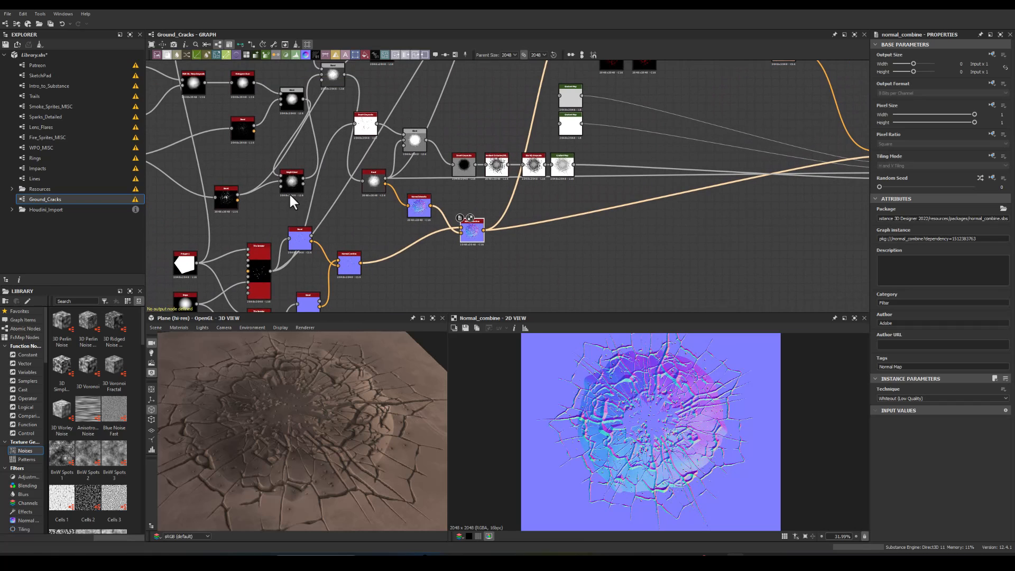
pyautogui.doubleClick(294, 180)
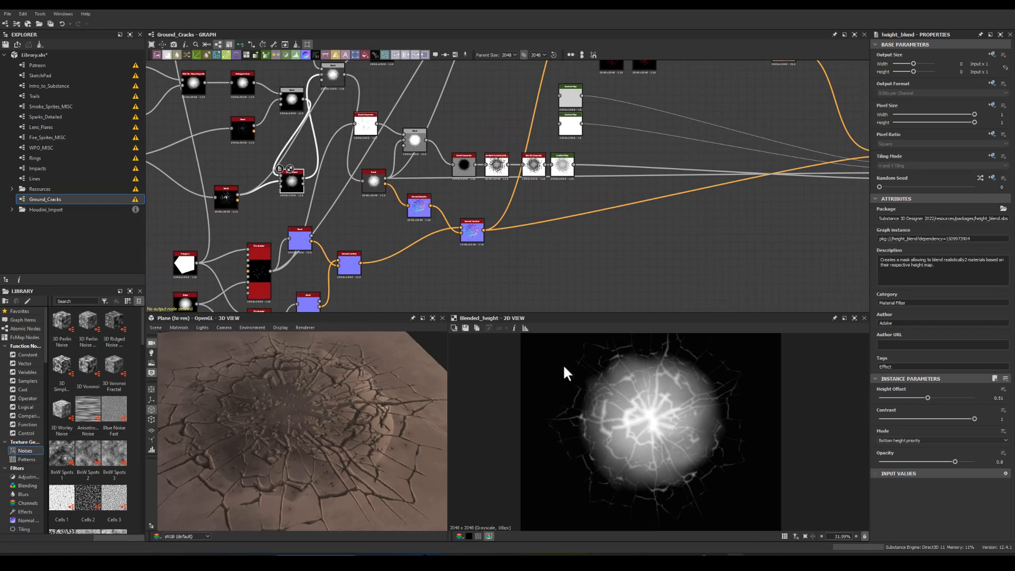
pyautogui.moveTo(339, 228); pyautogui.dragTo(320, 278, button='middle')
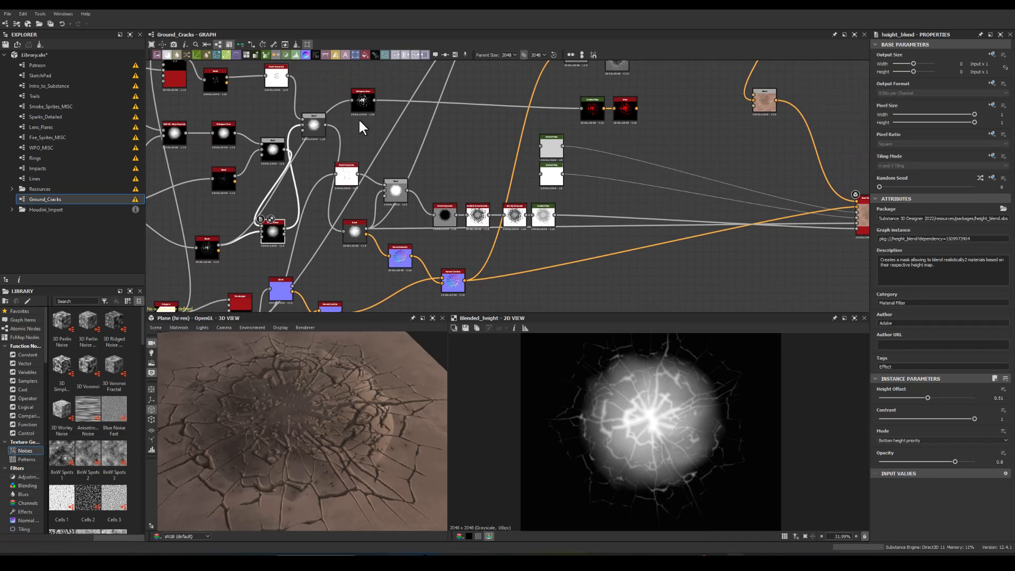
pyautogui.doubleClick(362, 100)
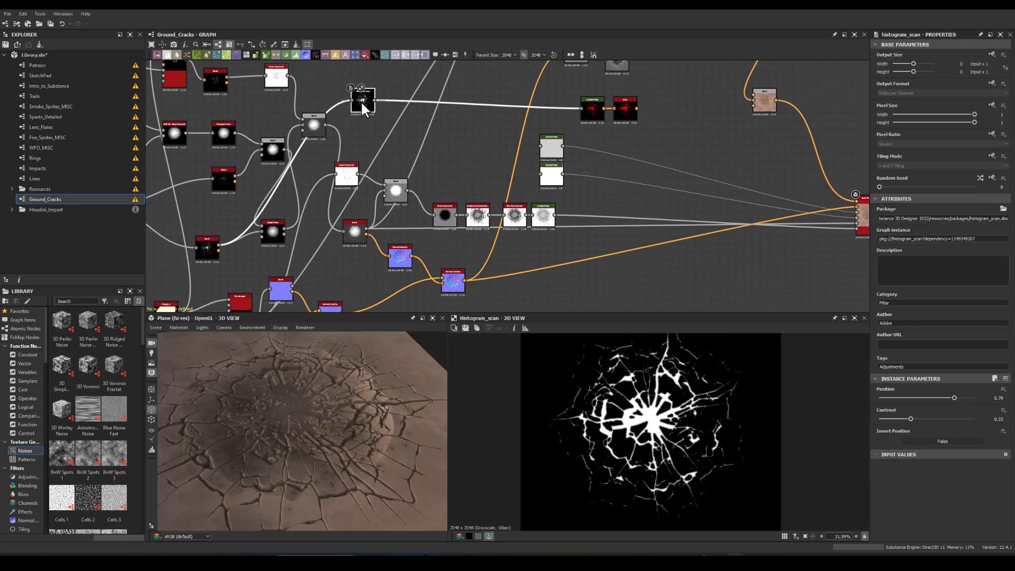
pyautogui.doubleClick(313, 128)
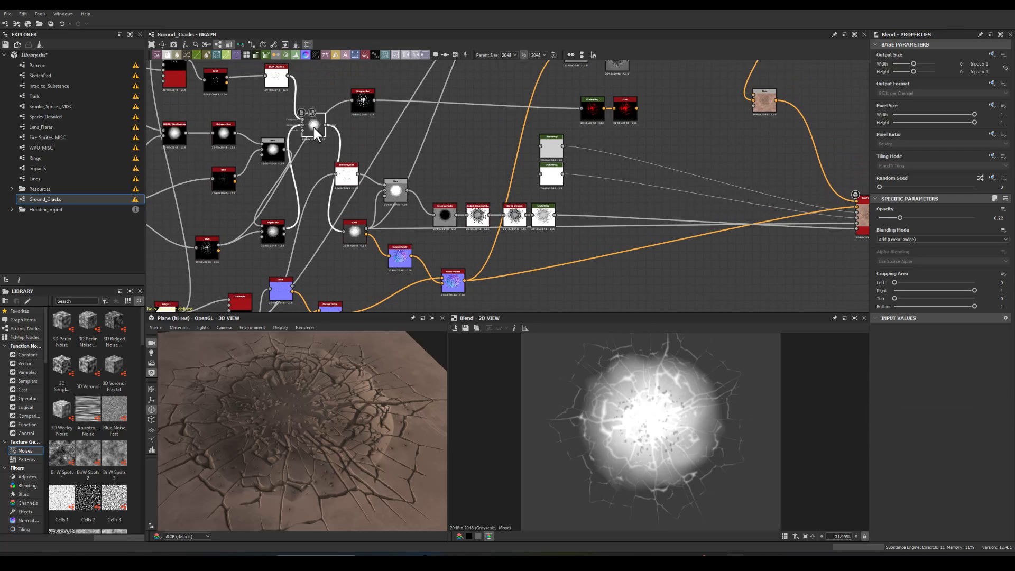
pyautogui.doubleClick(274, 228)
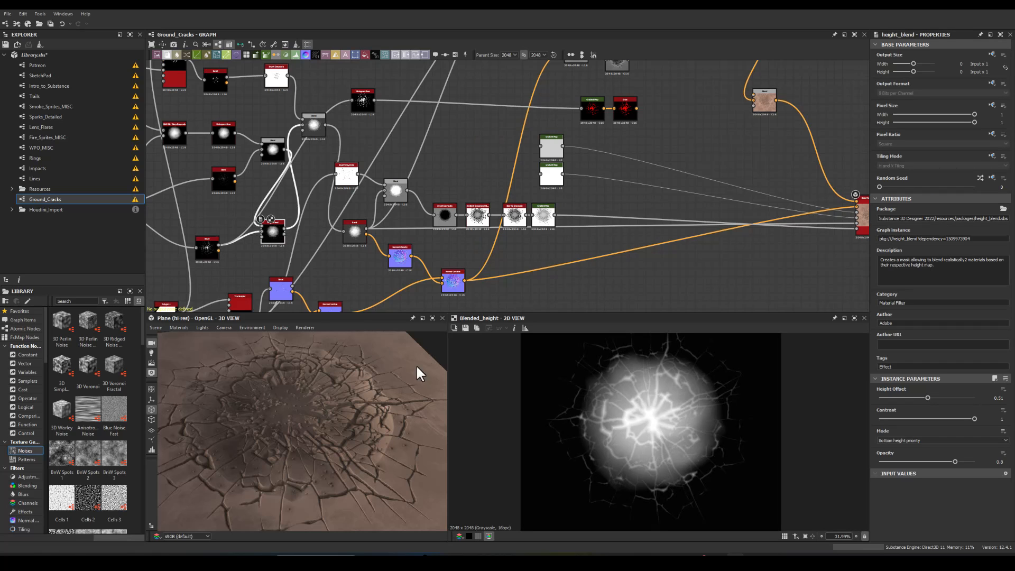
# Step: Reposition the Blur HQ Grayscale and Gradient Map nodes at the end of the ambient occlusion chain
pyautogui.moveTo(277, 247); pyautogui.dragTo(267, 197, button='middle')
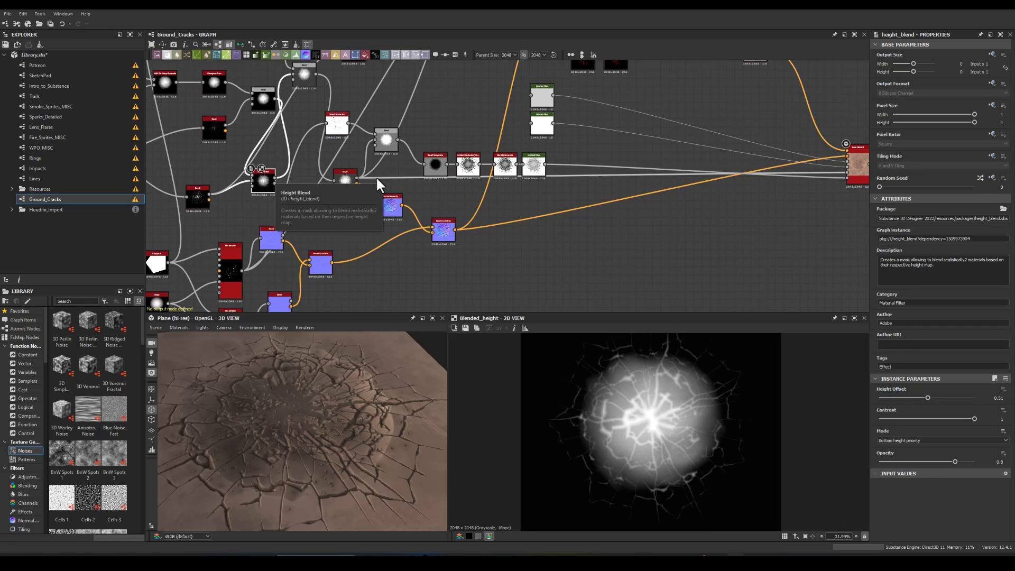
pyautogui.scroll(3, 377, 182)
pyautogui.moveTo(694, 232); pyautogui.dragTo(481, 264, button='middle')
pyautogui.scroll(-2, 478, 255)
pyautogui.scroll(5, 766, 213)
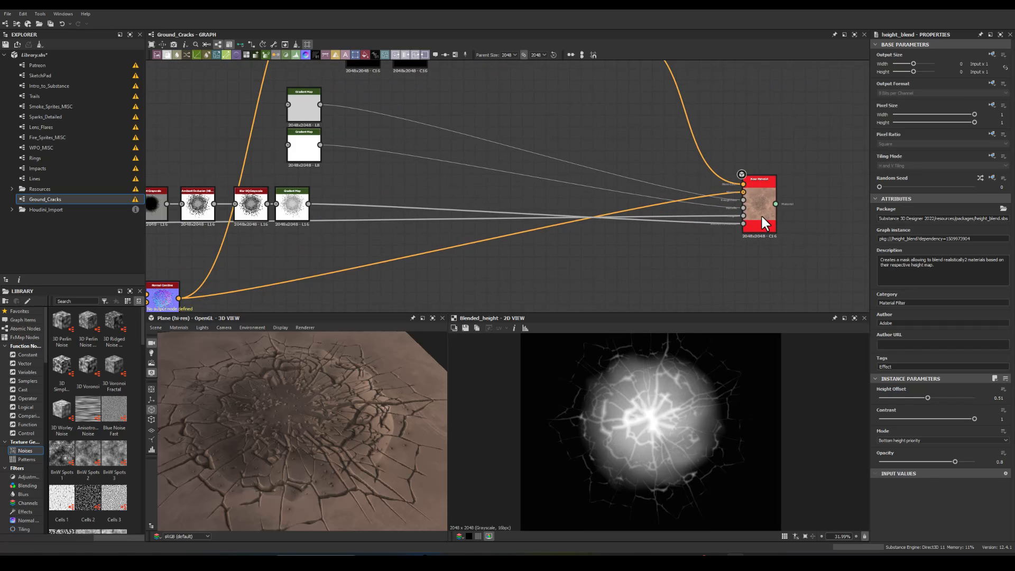
pyautogui.moveTo(242, 170); pyautogui.dragTo(703, 190, button='middle')
pyautogui.moveTo(435, 214); pyautogui.dragTo(427, 228)
pyautogui.moveTo(361, 219); pyautogui.dragTo(360, 198)
pyautogui.moveTo(294, 232); pyautogui.dragTo(570, 192, button='middle')
# Step: Compare the height Bevel's output with the Add (Linear Dodge) Blend and Height Blend nodes that lead to it
pyautogui.doubleClick(228, 215)
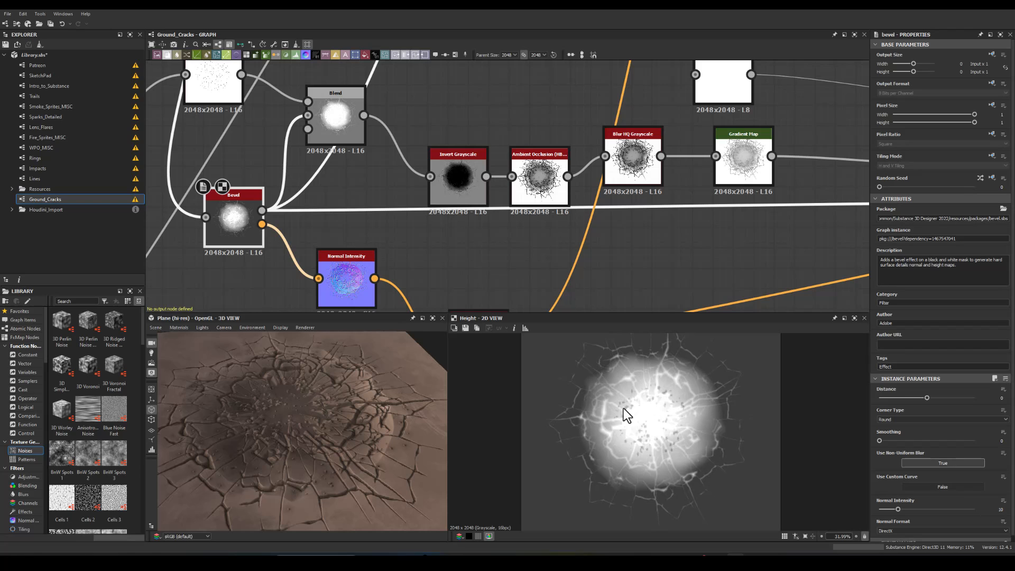
pyautogui.moveTo(221, 288); pyautogui.dragTo(385, 272, button='middle')
pyautogui.scroll(-2, 385, 267)
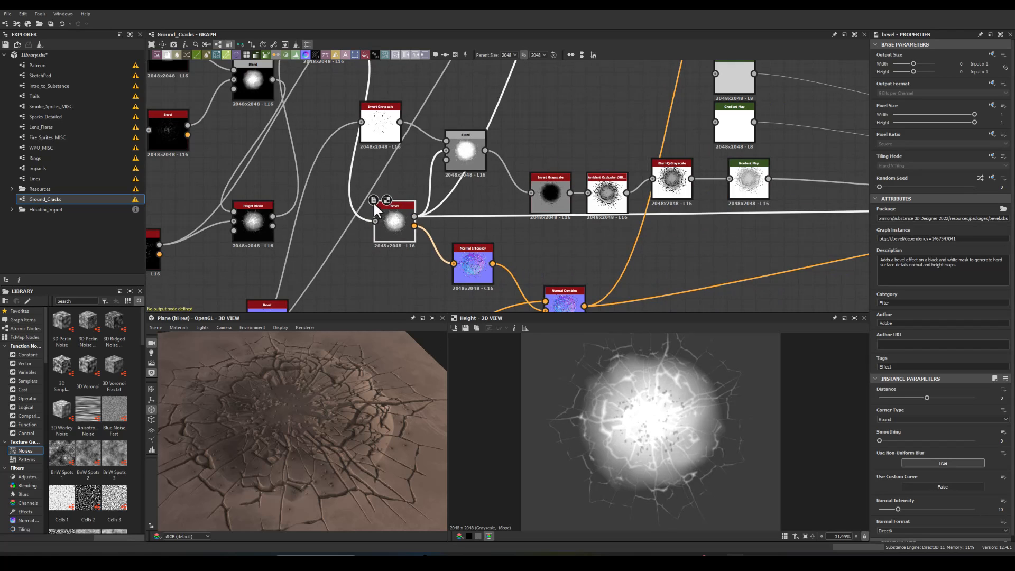
pyautogui.moveTo(363, 180); pyautogui.dragTo(370, 256, button='middle')
pyautogui.click(327, 111)
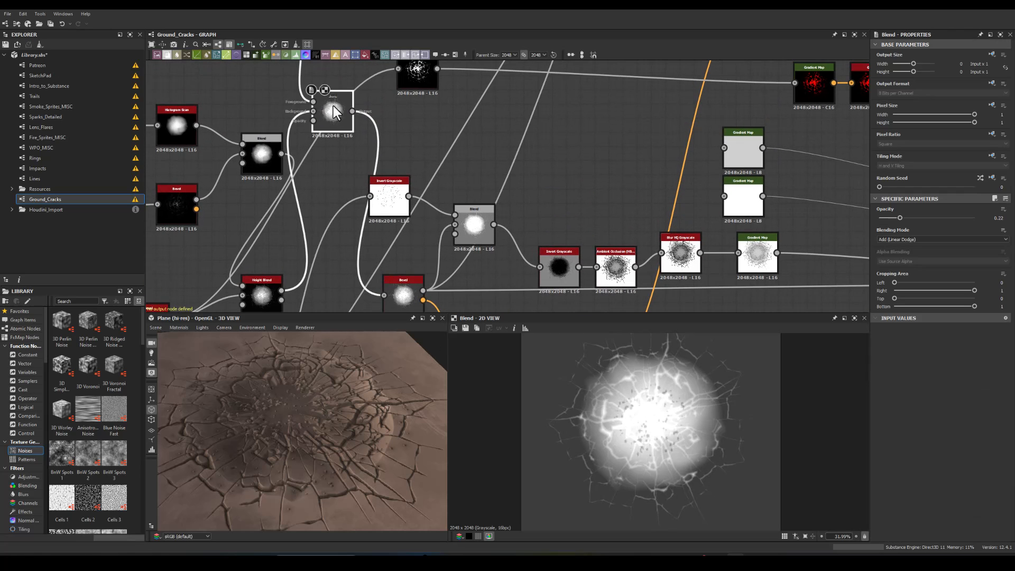
pyautogui.moveTo(319, 209); pyautogui.dragTo(313, 177, button='middle')
pyautogui.doubleClick(277, 151)
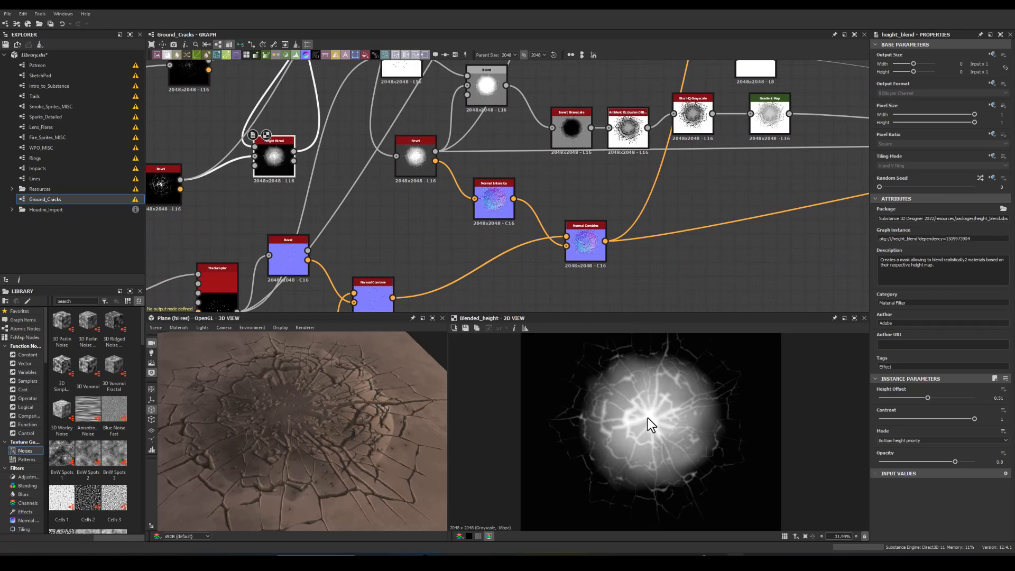
# Step: Add a Histogram Scan node fed by the Height Blend's blended height output
pyautogui.click(294, 150)
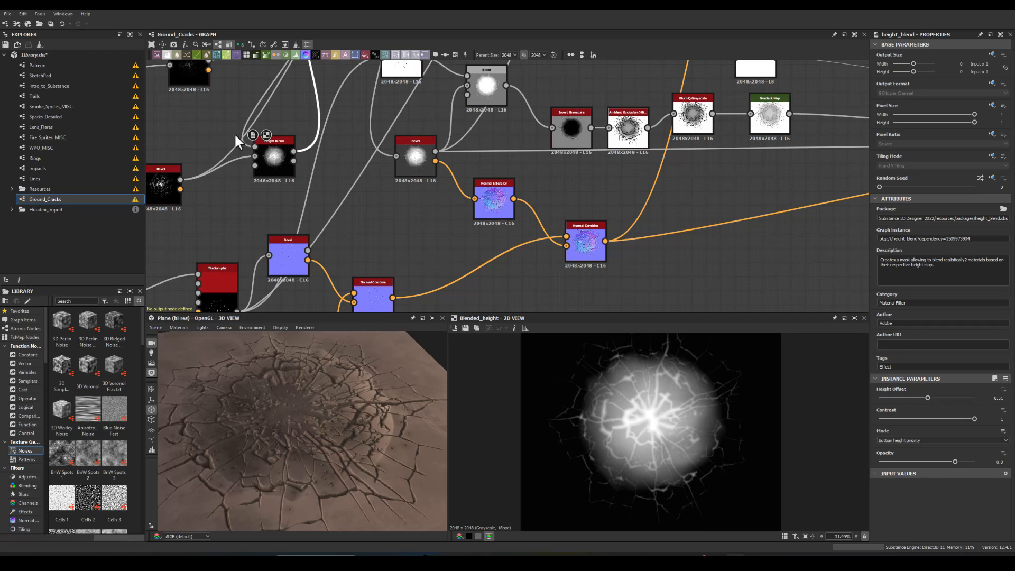
pyautogui.moveTo(400, 236); pyautogui.dragTo(409, 246)
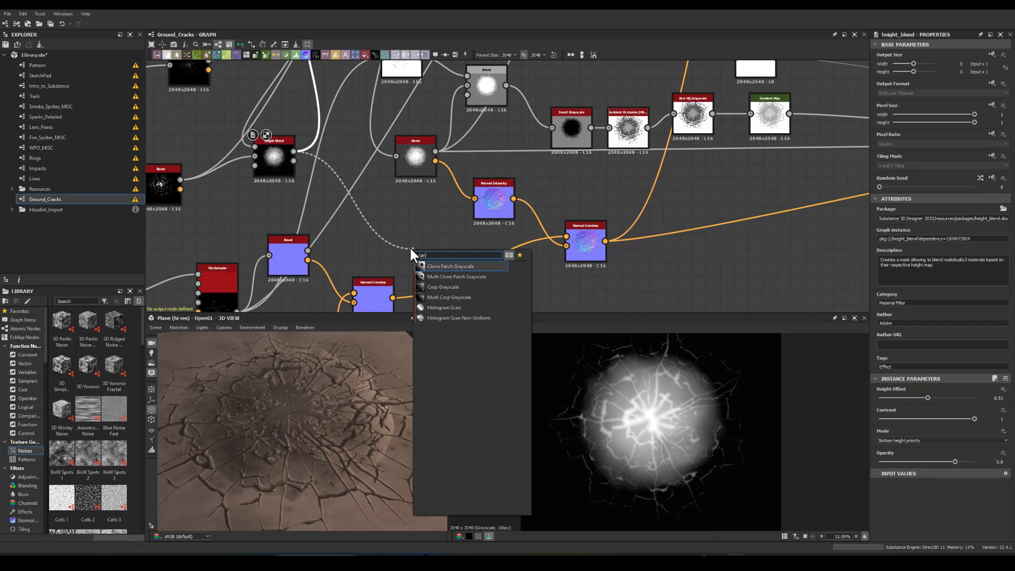
pyautogui.press('Escape')
pyautogui.moveTo(294, 151); pyautogui.dragTo(423, 233)
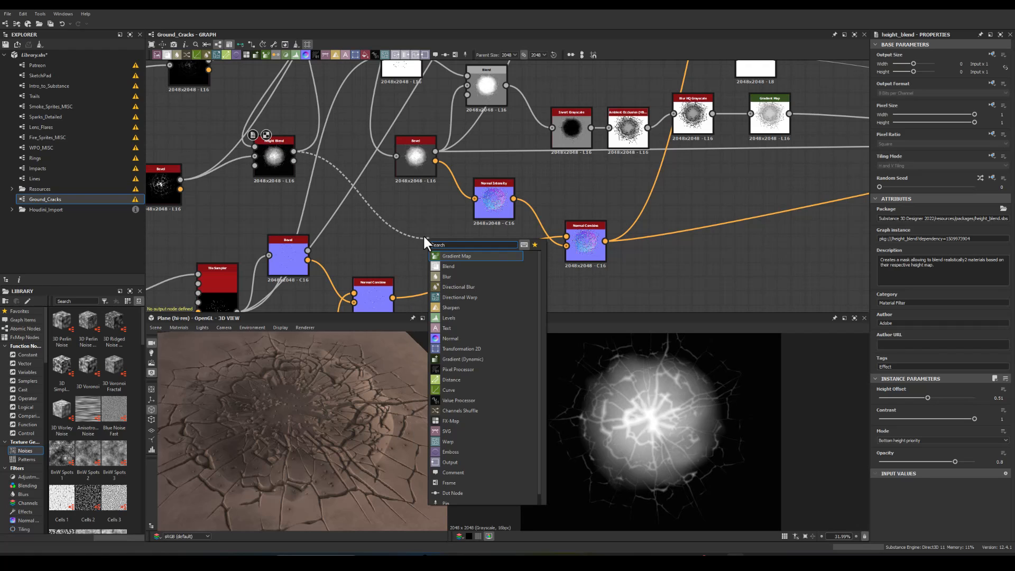
pyautogui.write('scan')
pyautogui.click(458, 298)
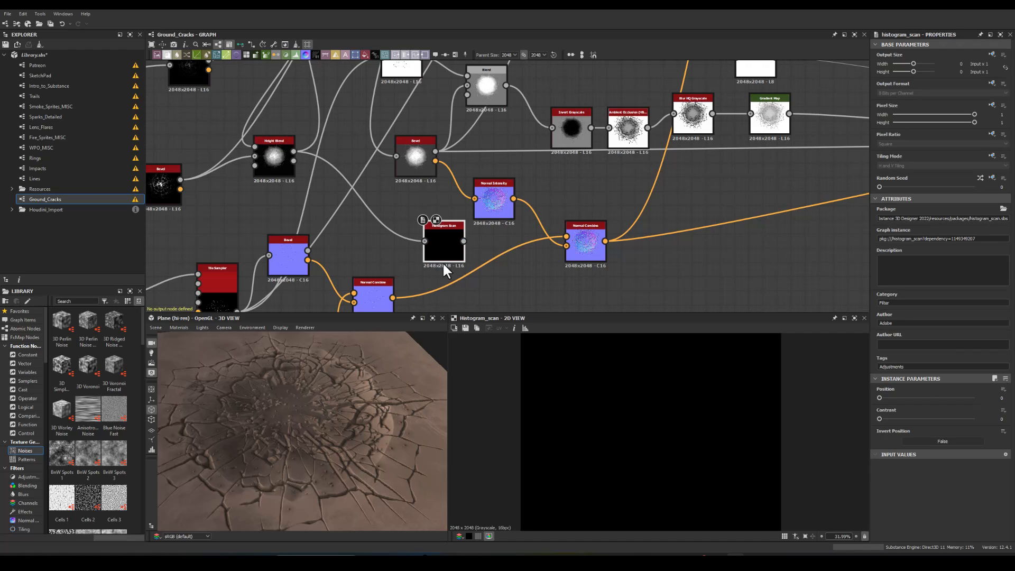
# Step: Set the new Histogram Scan's Position to 0.7 and Contrast to 0.06
pyautogui.moveTo(879, 397); pyautogui.dragTo(957, 408)
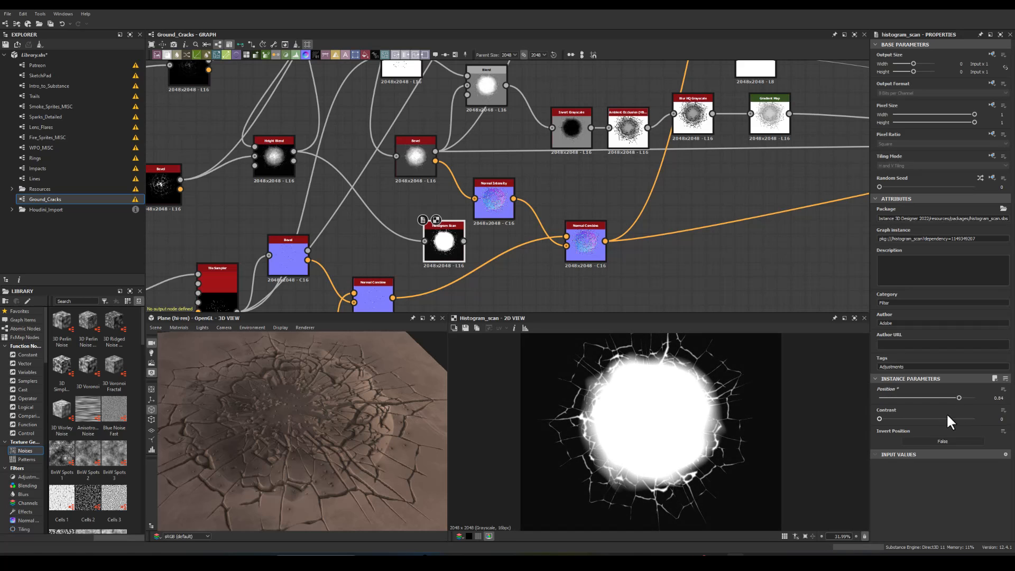
pyautogui.moveTo(883, 420)
pyautogui.mouseDown()
pyautogui.moveTo(925, 414)
pyautogui.moveTo(869, 413)
pyautogui.moveTo(884, 417)
pyautogui.mouseUp()
pyautogui.moveTo(957, 395)
pyautogui.mouseDown()
pyautogui.moveTo(934, 392)
pyautogui.moveTo(944, 394)
pyautogui.mouseUp()
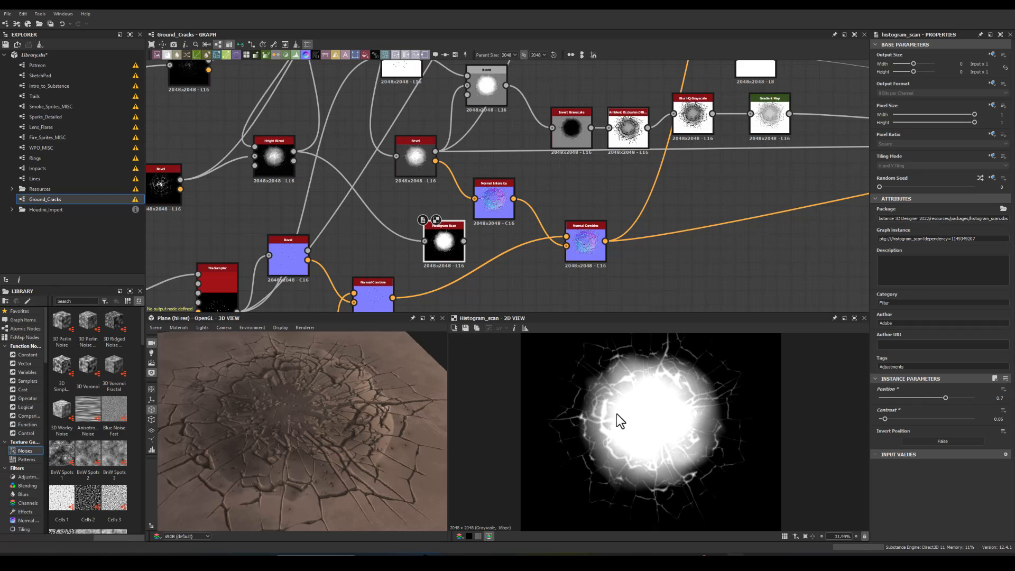
pyautogui.scroll(-3, 617, 413)
pyautogui.scroll(2, 622, 421)
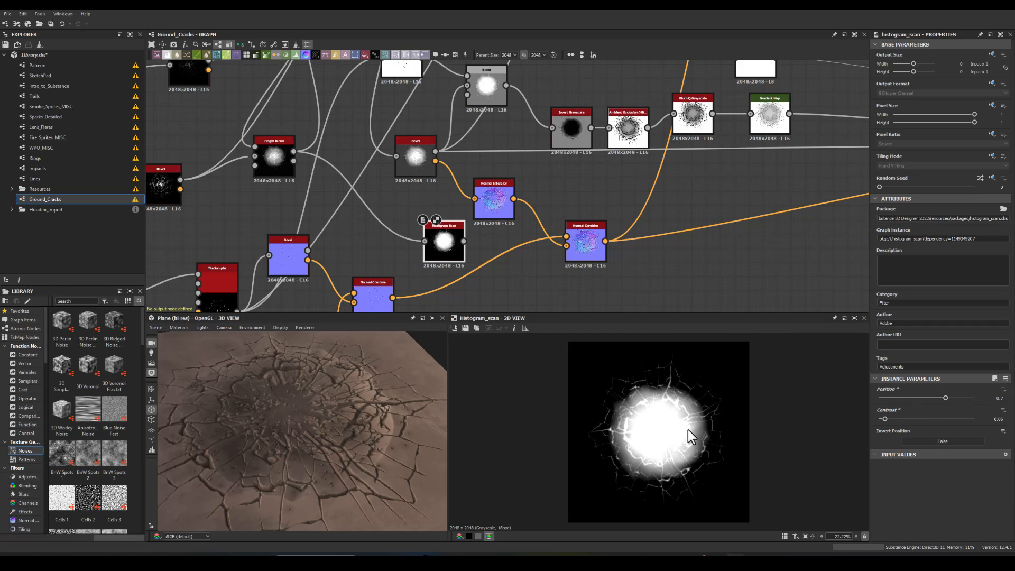
# Step: Examine the cracked crater from several angles in the 3D view
pyautogui.moveTo(818, 228); pyautogui.dragTo(528, 224, button='middle')
pyautogui.scroll(-3, 528, 224)
pyautogui.moveTo(268, 415); pyautogui.dragTo(269, 441)
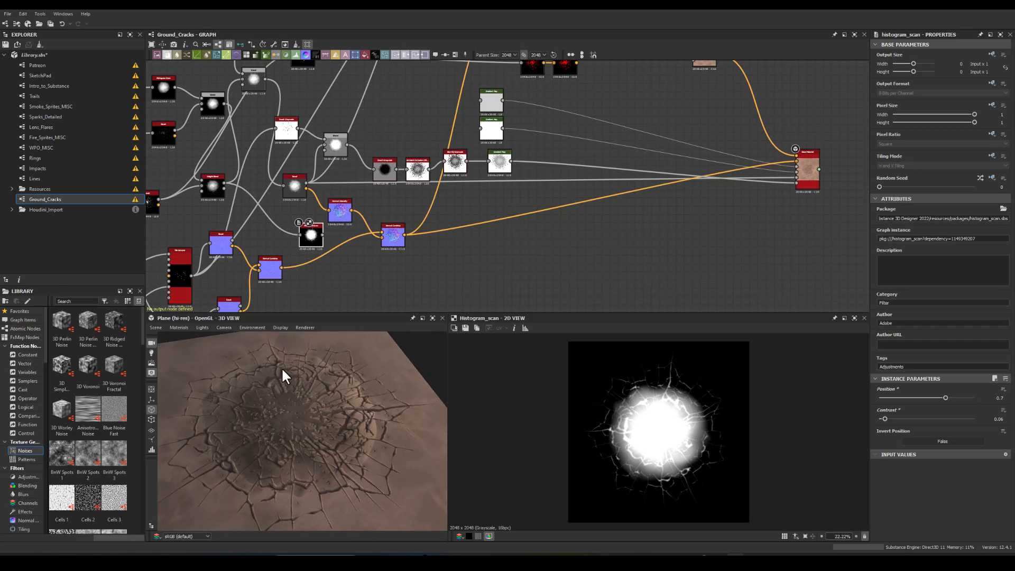
pyautogui.moveTo(355, 465); pyautogui.dragTo(295, 470)
pyautogui.moveTo(302, 423)
pyautogui.mouseDown()
pyautogui.moveTo(290, 407)
pyautogui.moveTo(293, 429)
pyautogui.mouseUp()
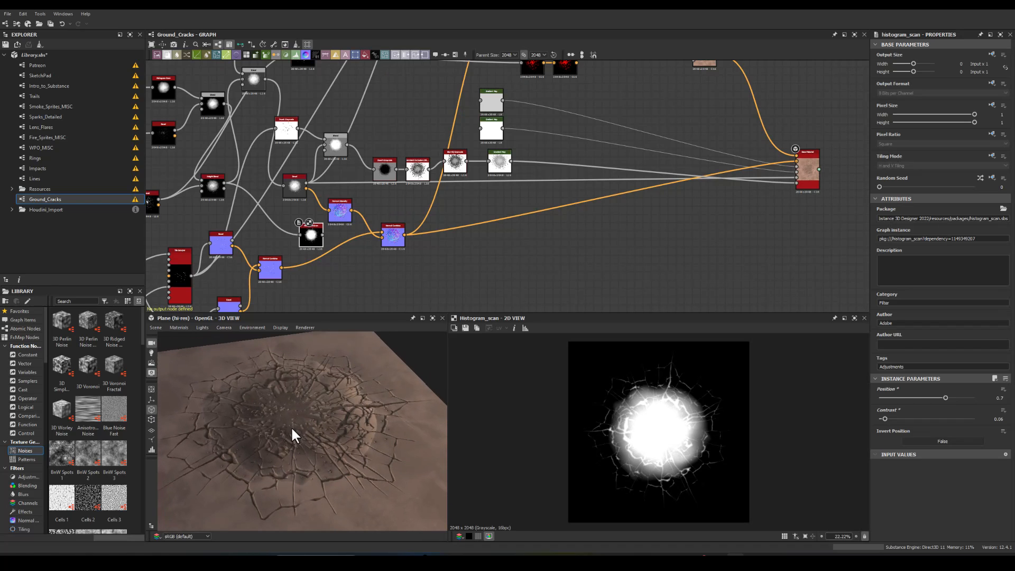